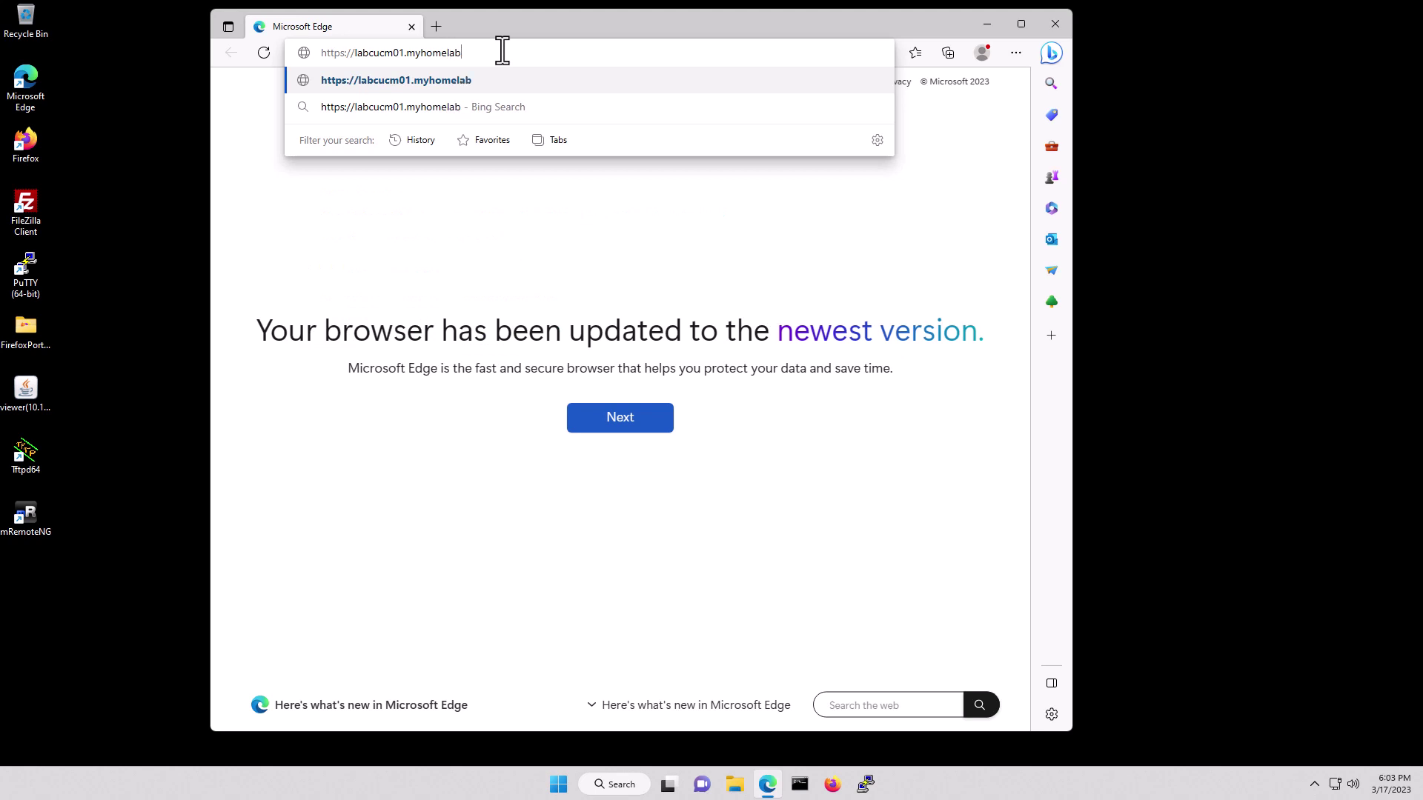
# Step: Load the lab server address, bypass the certificate warning, and open the Unified CM login page
pyautogui.press('Return')
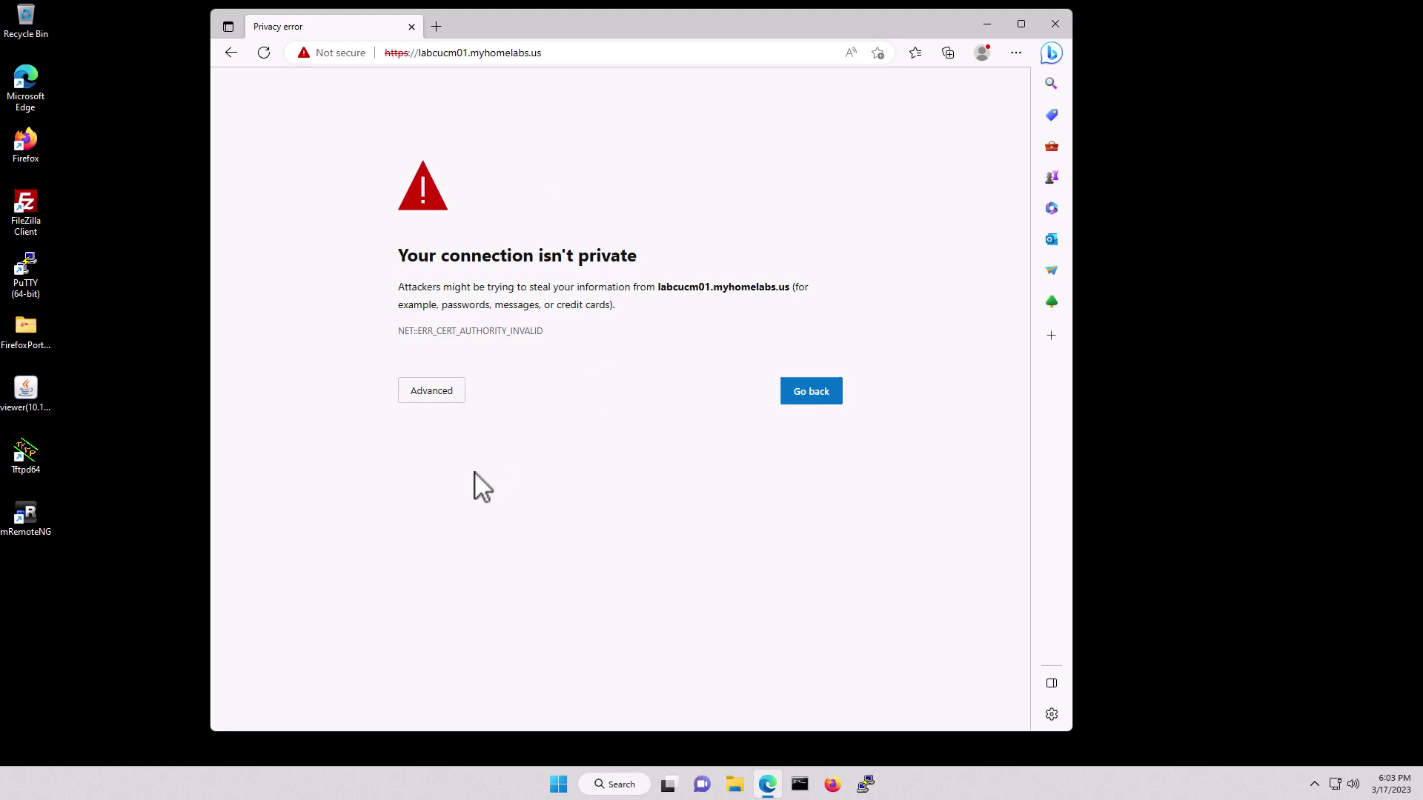
pyautogui.click(441, 390)
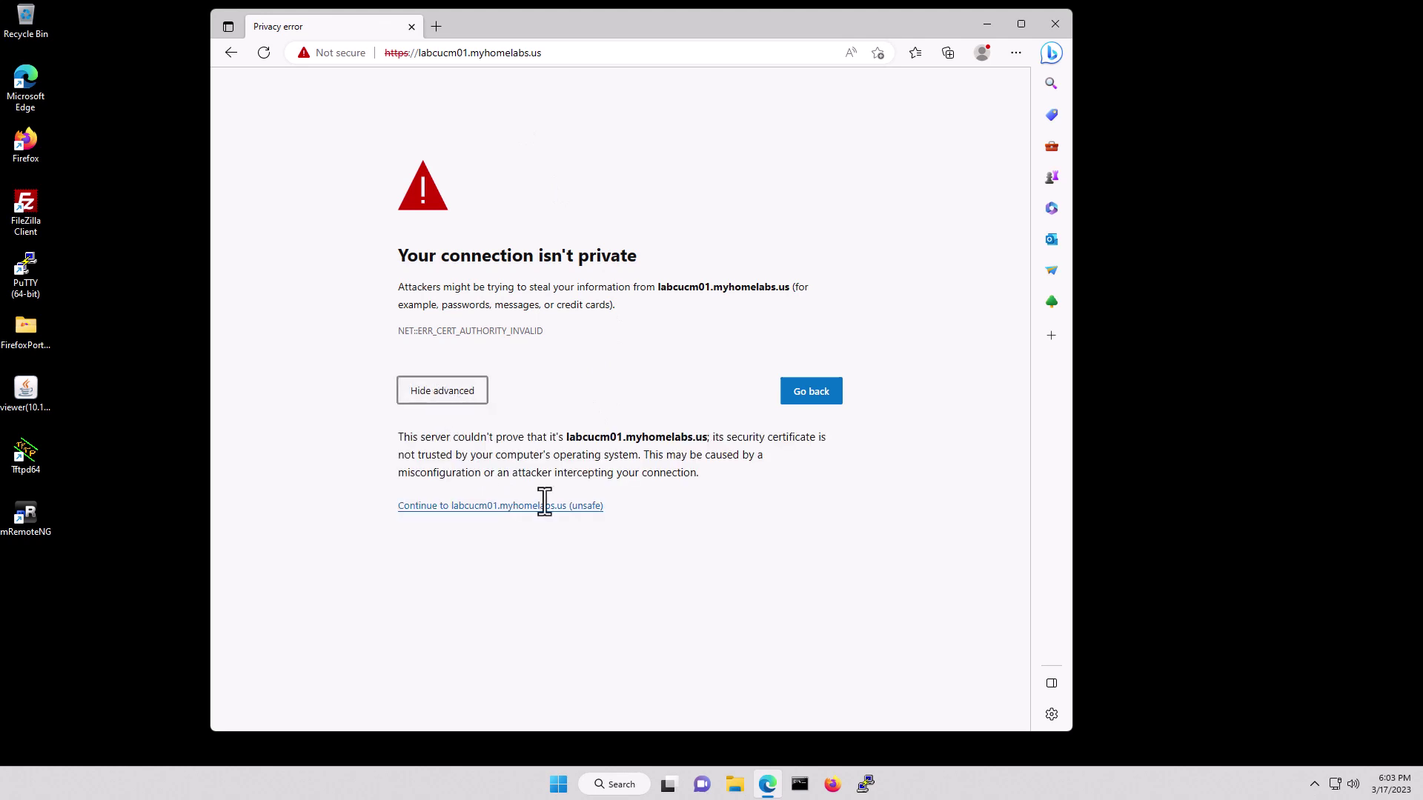
pyautogui.click(461, 507)
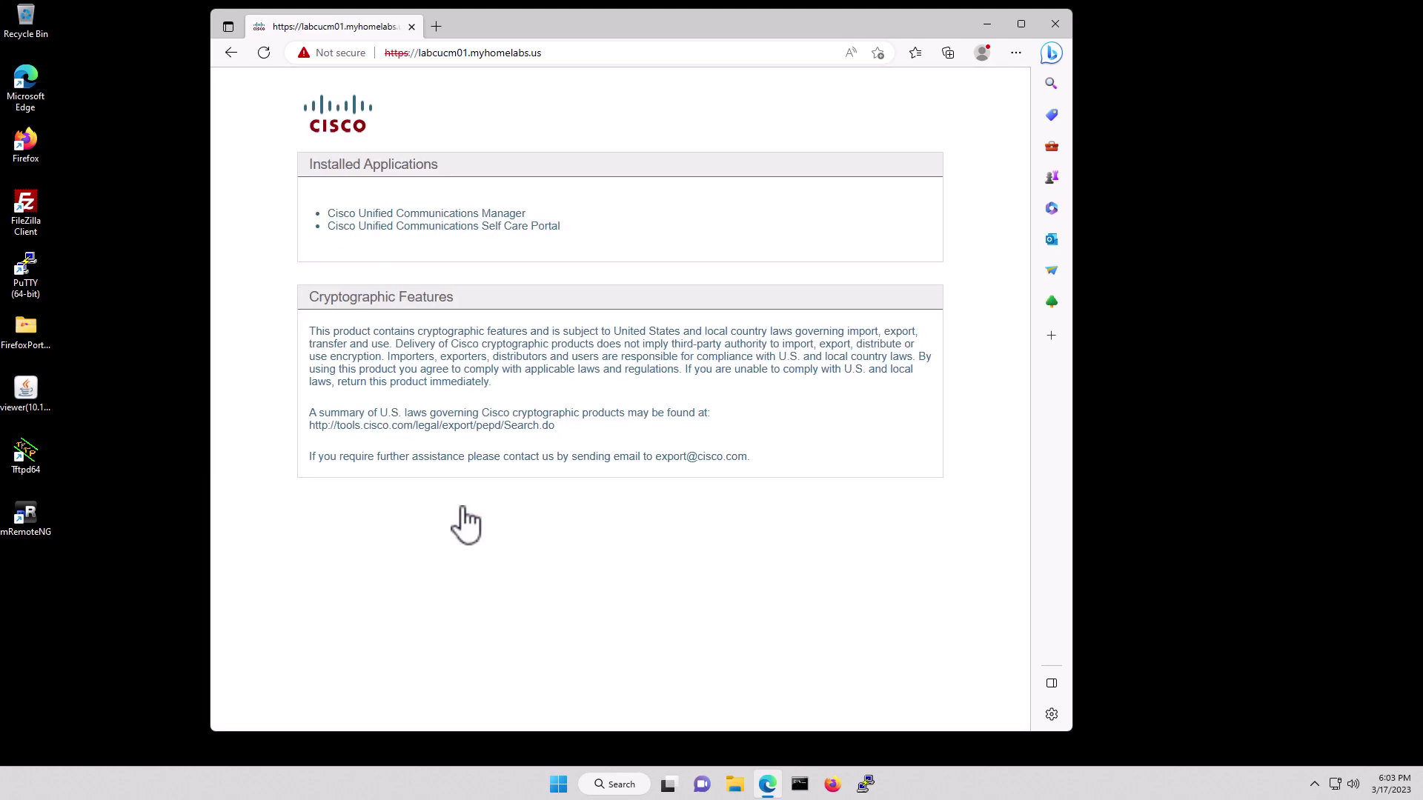
pyautogui.click(426, 215)
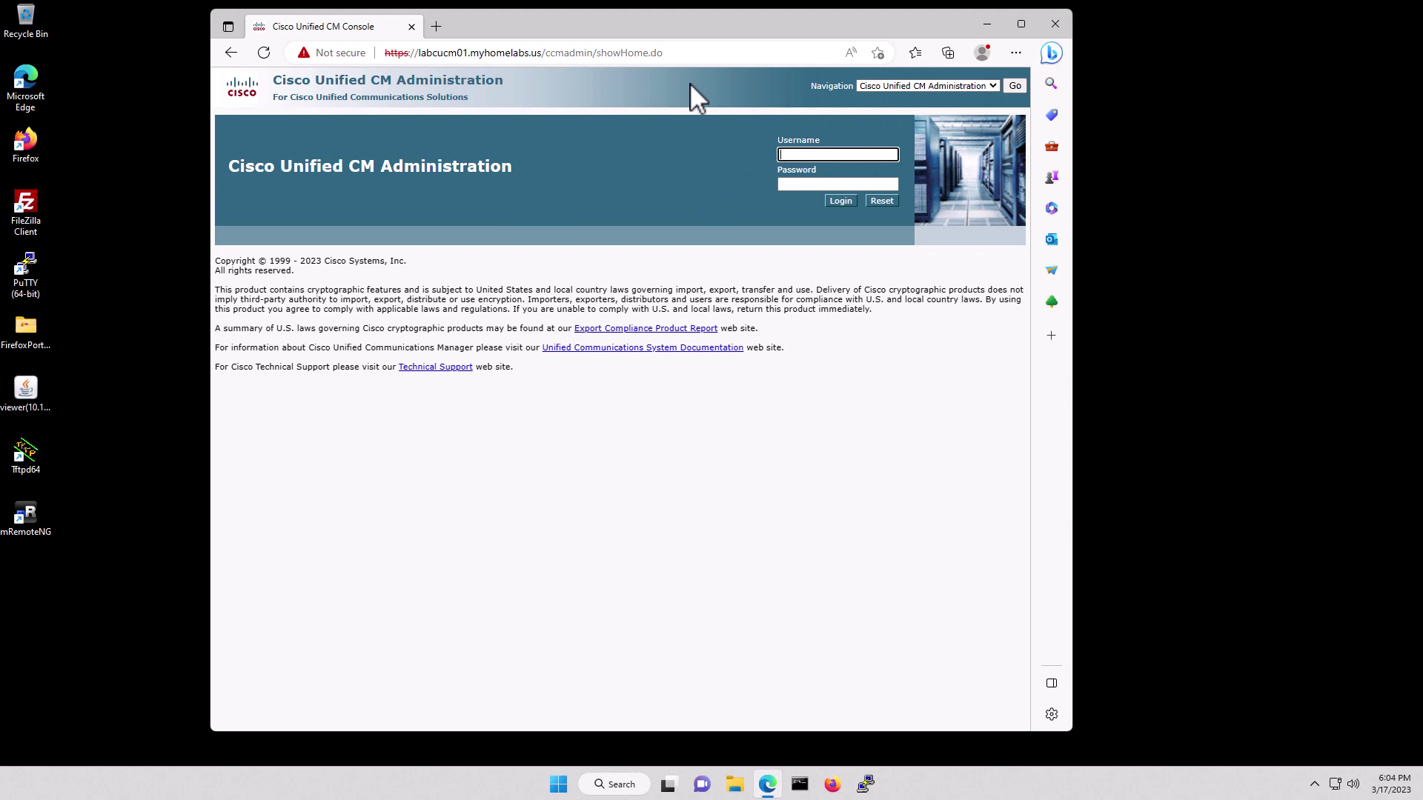
# Step: Switch to Cisco Unified Serviceability and sign in with the admin username and password
pyautogui.click(993, 86)
pyautogui.click(928, 106)
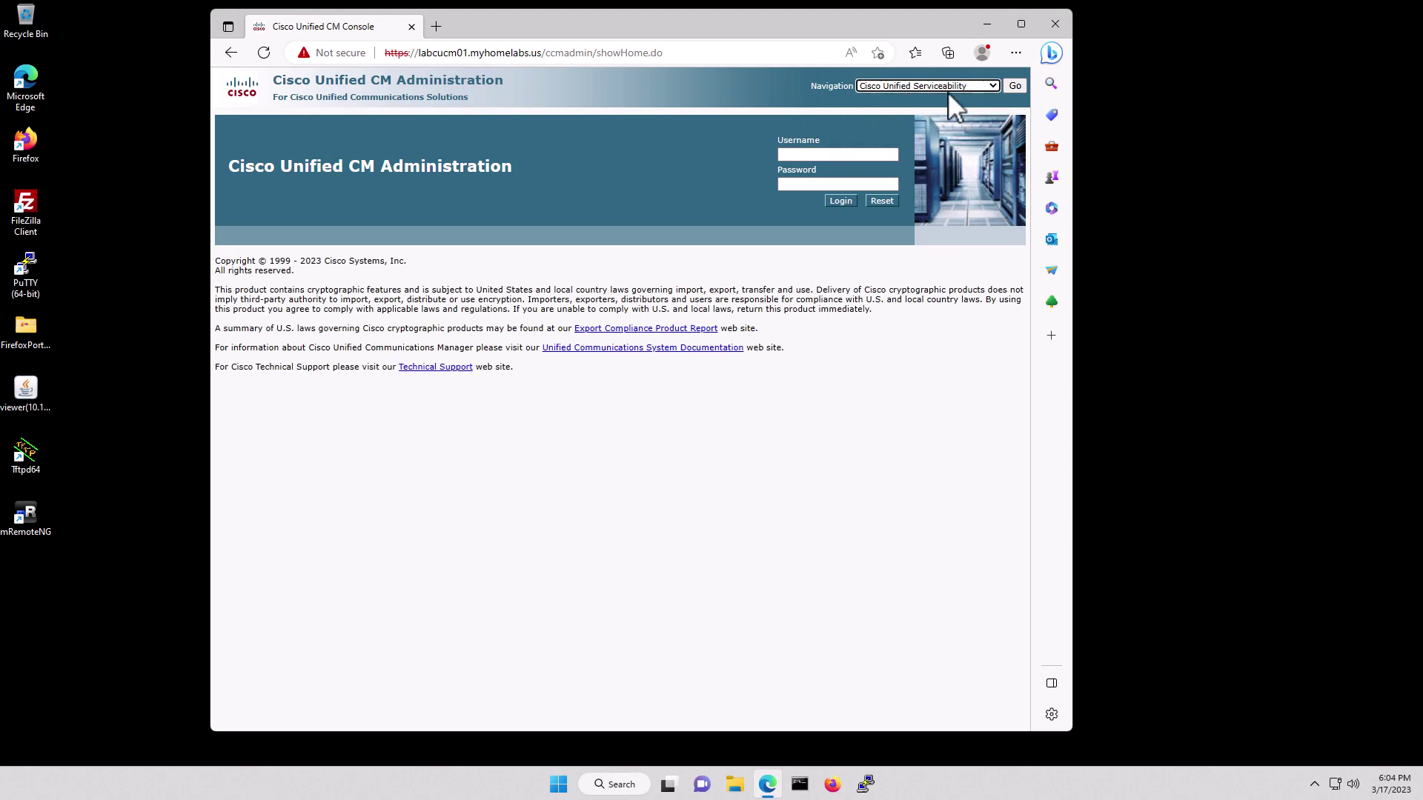
pyautogui.click(1022, 85)
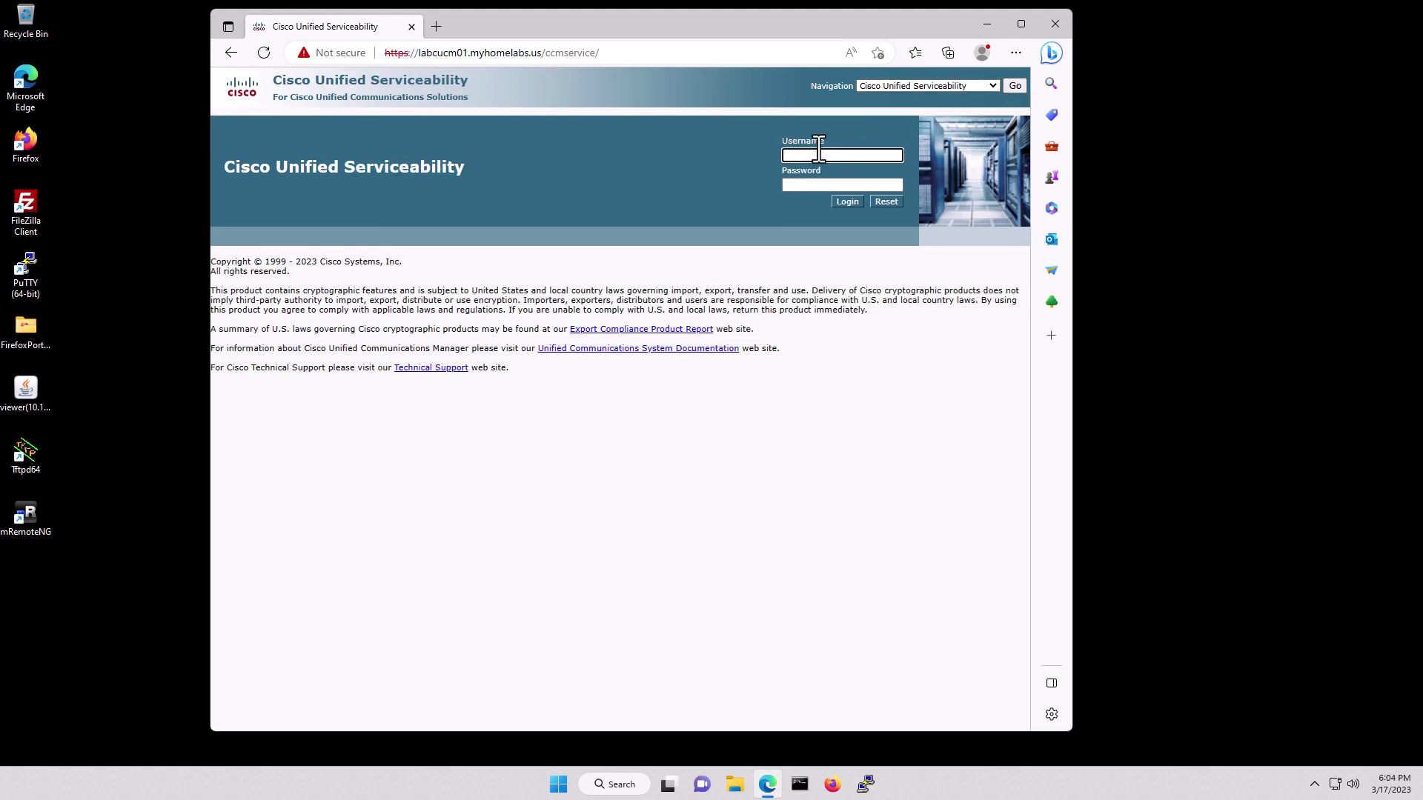
pyautogui.write('admin')
pyautogui.press('Tab')
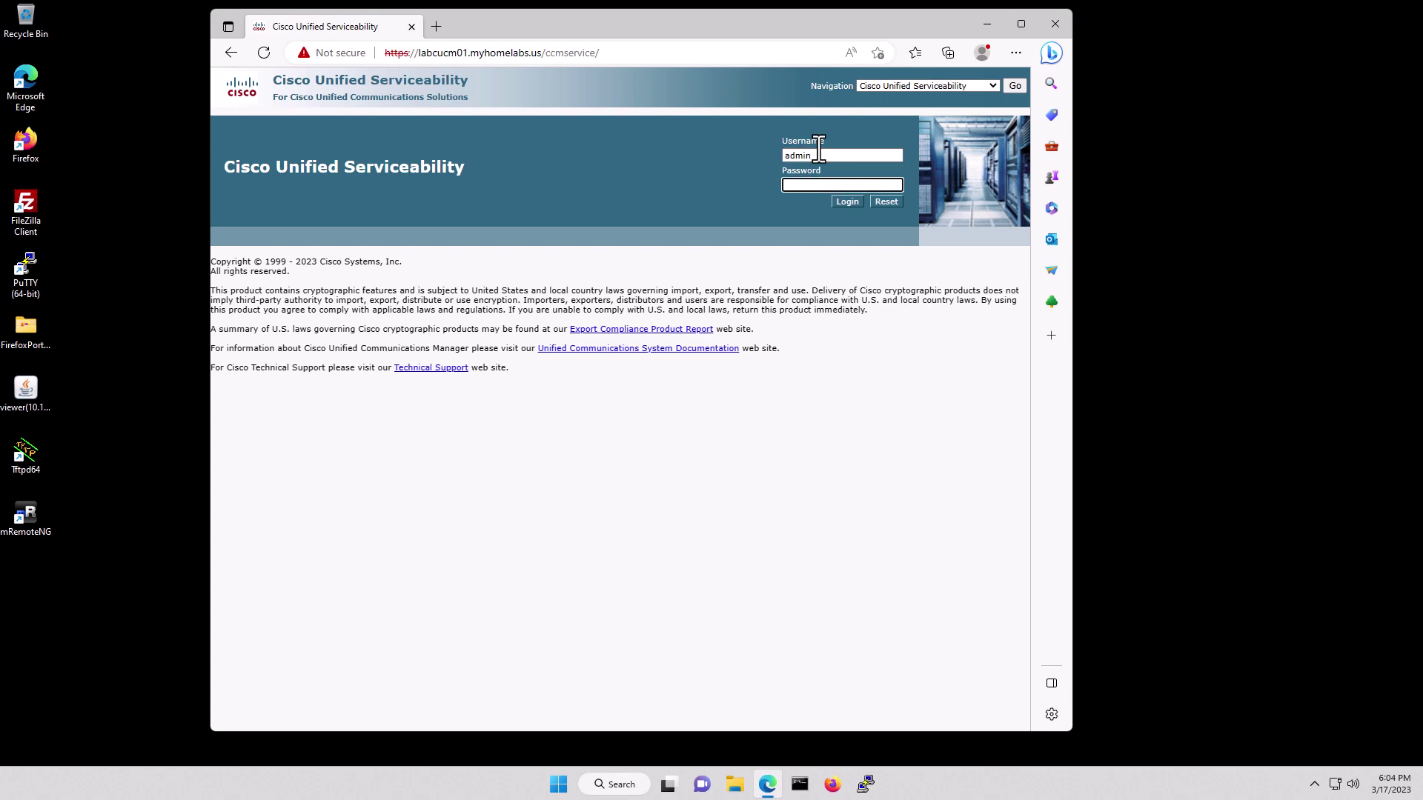
pyautogui.press('Return')
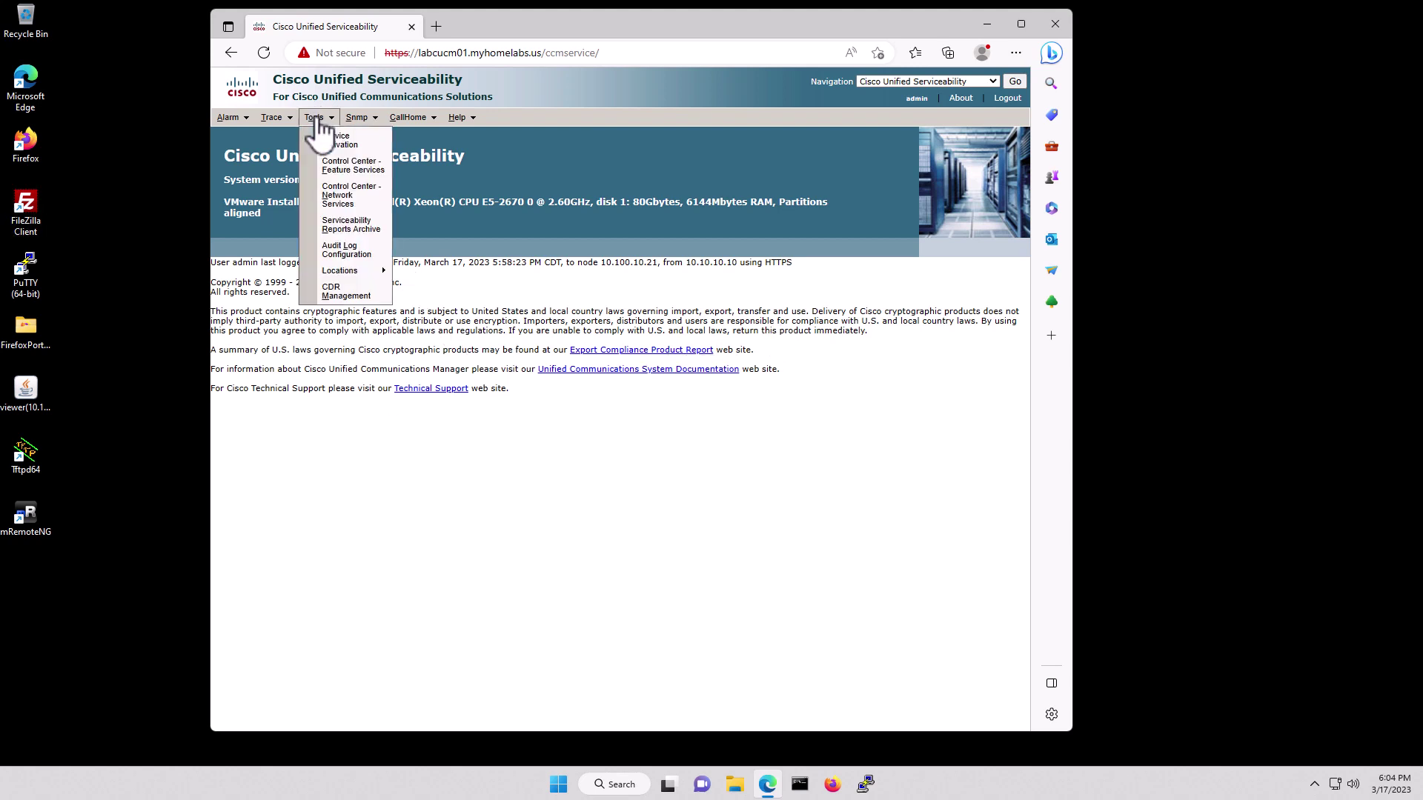
# Step: Open Service Activation for server LabCUCM01 and scroll through the service list
pyautogui.click(338, 139)
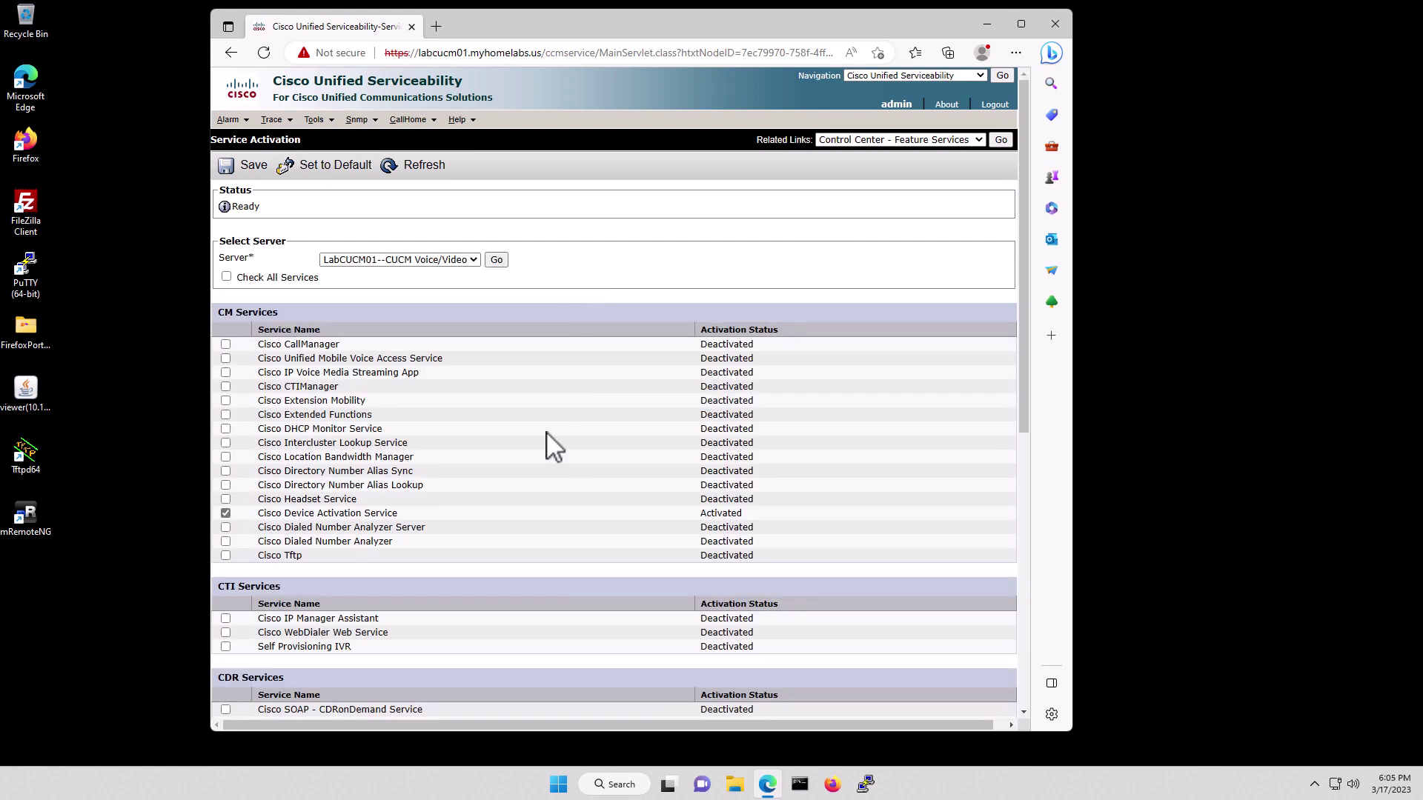
pyautogui.scroll(-3, 552, 438)
pyautogui.scroll(-4, 545, 424)
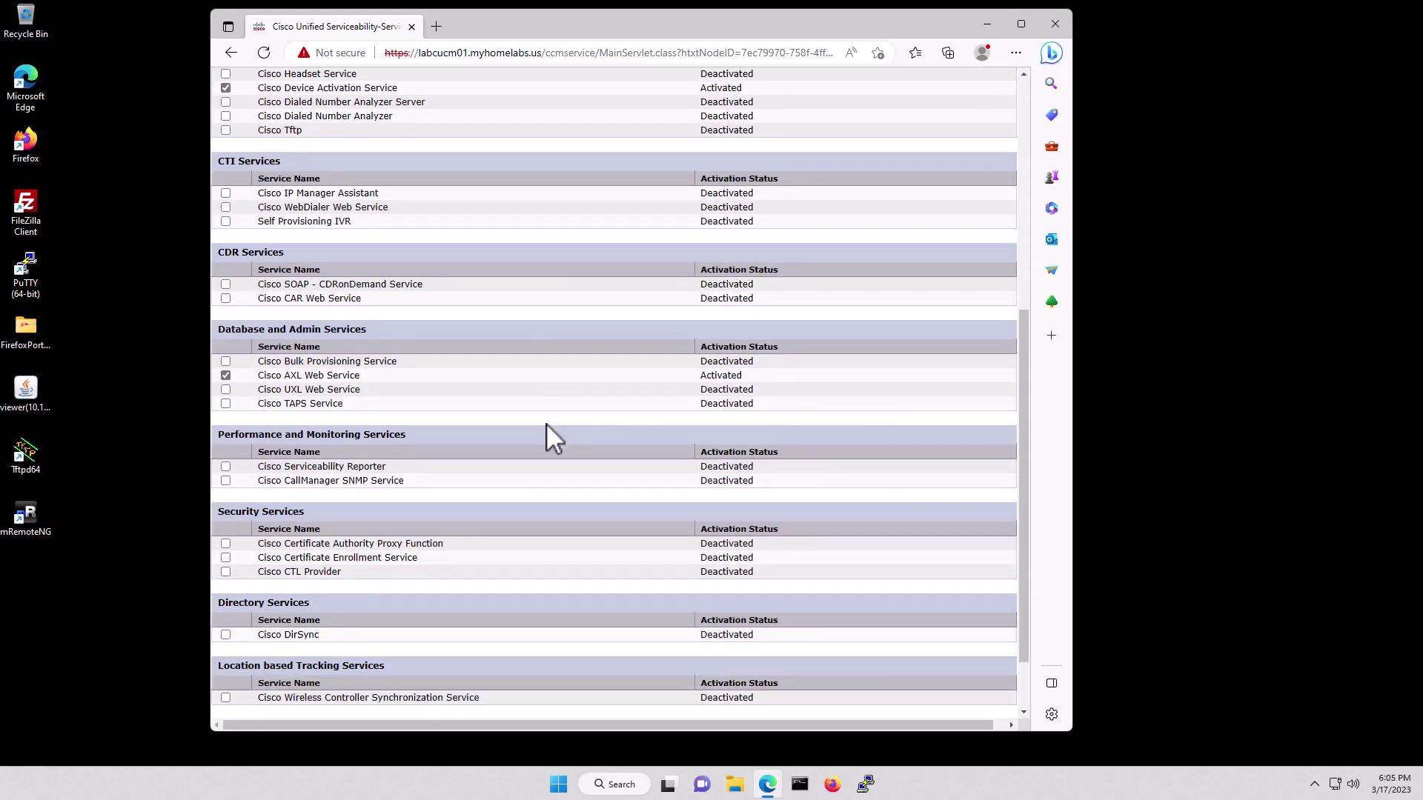
pyautogui.scroll(6, 545, 424)
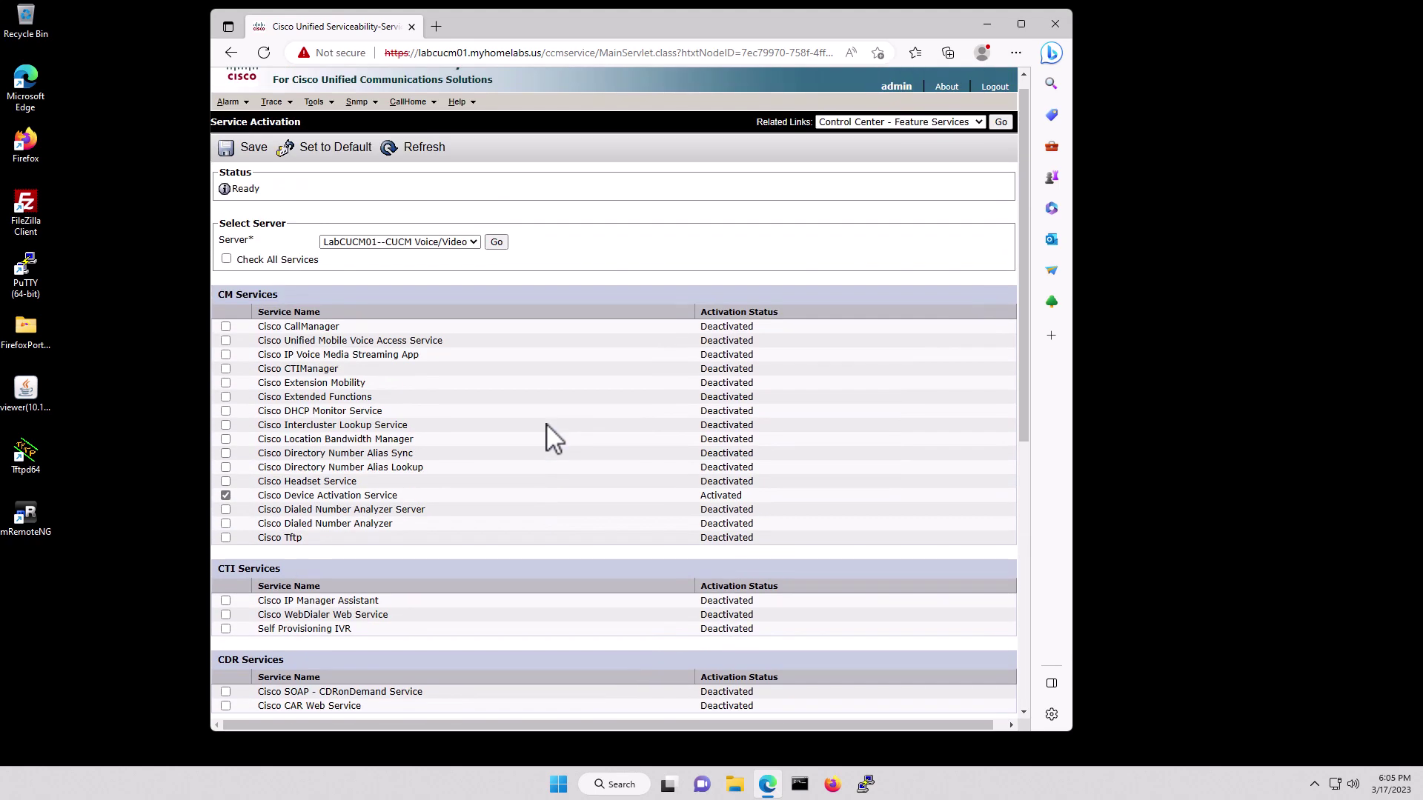
pyautogui.scroll(-1, 546, 423)
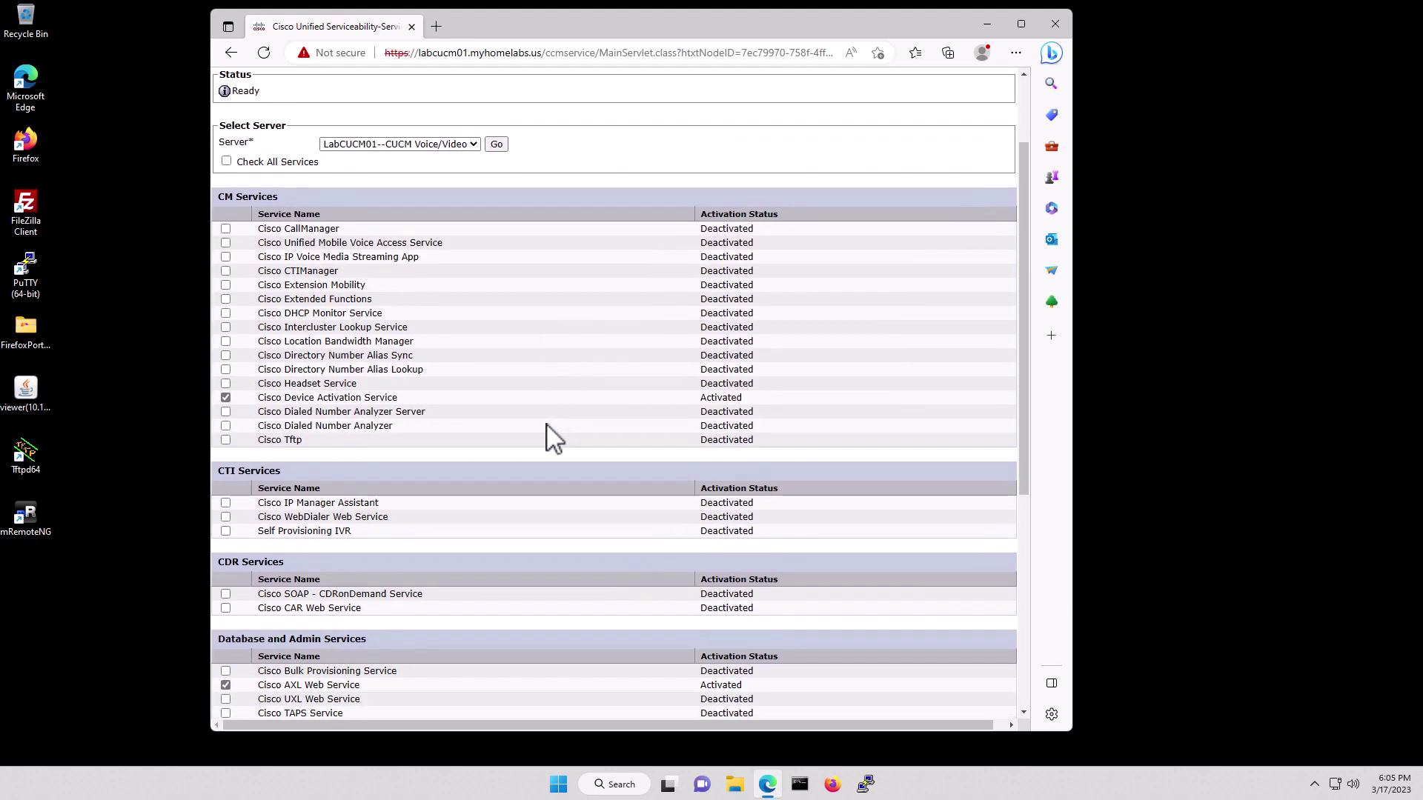
# Step: Tick CallManager, CTIManager, Extension Mobility, Directory Number Alias, Dialed Number Analyzer and Tftp services
pyautogui.click(226, 229)
pyautogui.click(225, 271)
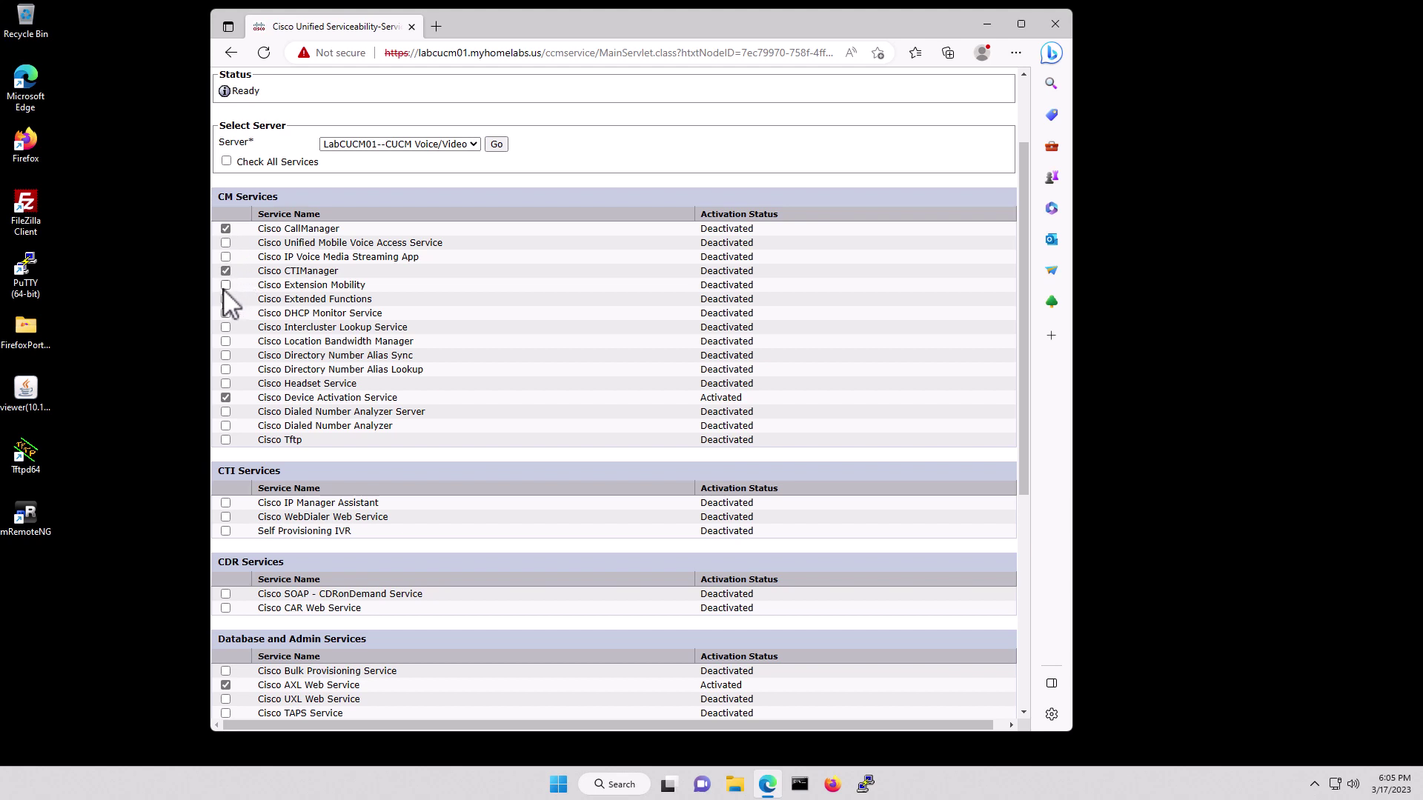
pyautogui.click(226, 286)
pyautogui.click(226, 299)
pyautogui.click(225, 341)
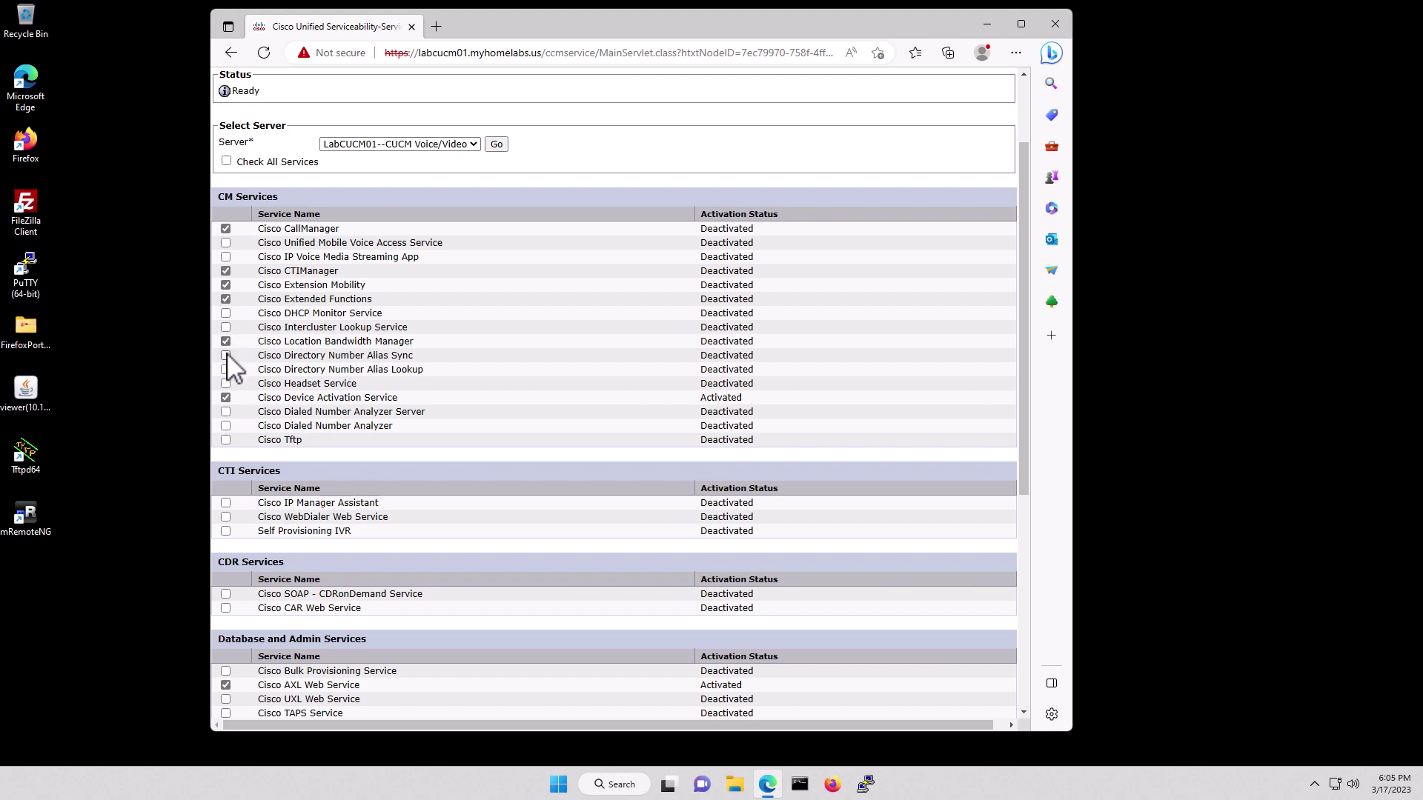
pyautogui.click(225, 355)
pyautogui.click(225, 369)
pyautogui.click(225, 397)
pyautogui.click(225, 383)
pyautogui.click(226, 411)
pyautogui.click(226, 425)
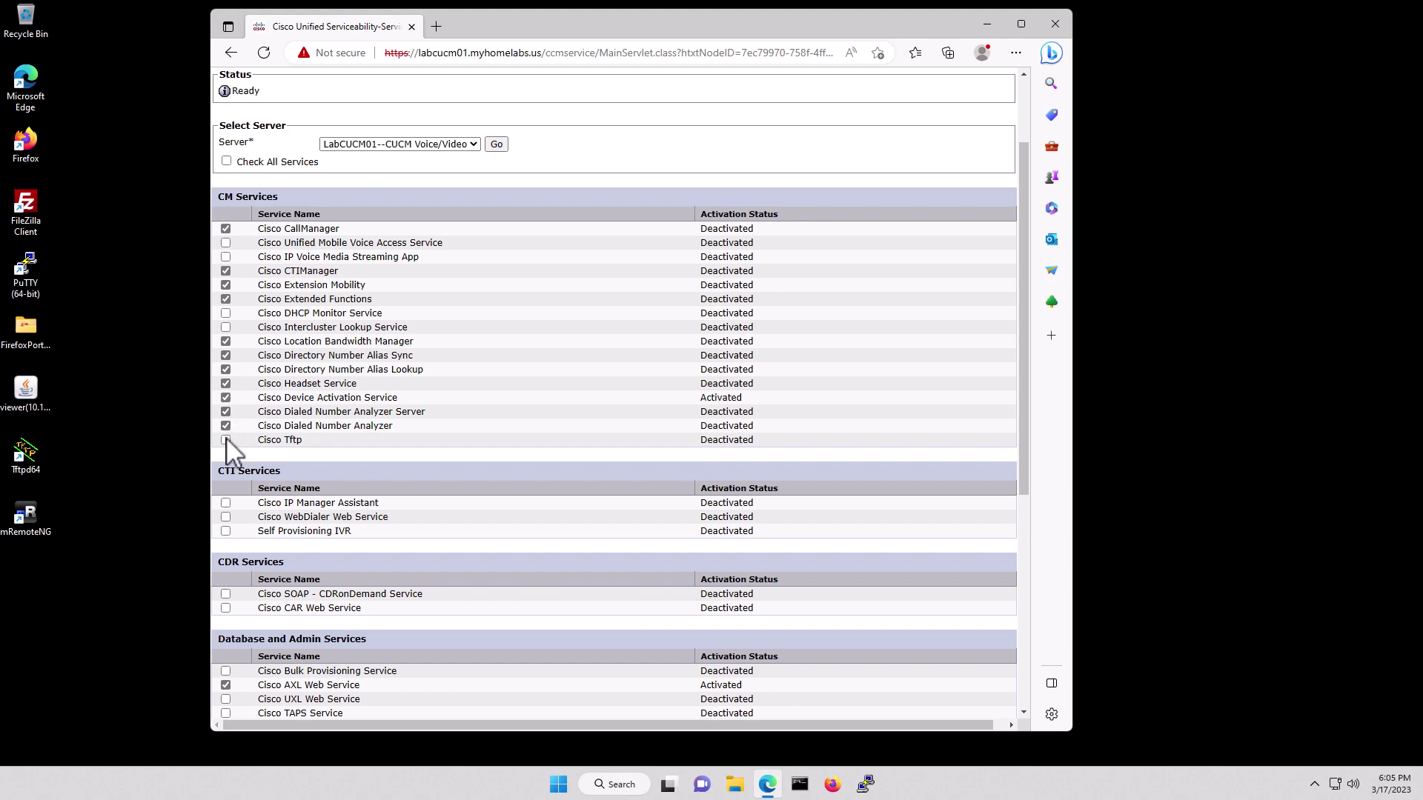
pyautogui.click(225, 439)
# Step: Tick IP Manager Assistant, WebDialer, Self Provisioning IVR, CDR, CAR, Bulk Provisioning and UXL services
pyautogui.click(225, 503)
pyautogui.click(225, 517)
pyautogui.click(225, 530)
pyautogui.scroll(-1, 511, 530)
pyautogui.scroll(-2, 511, 523)
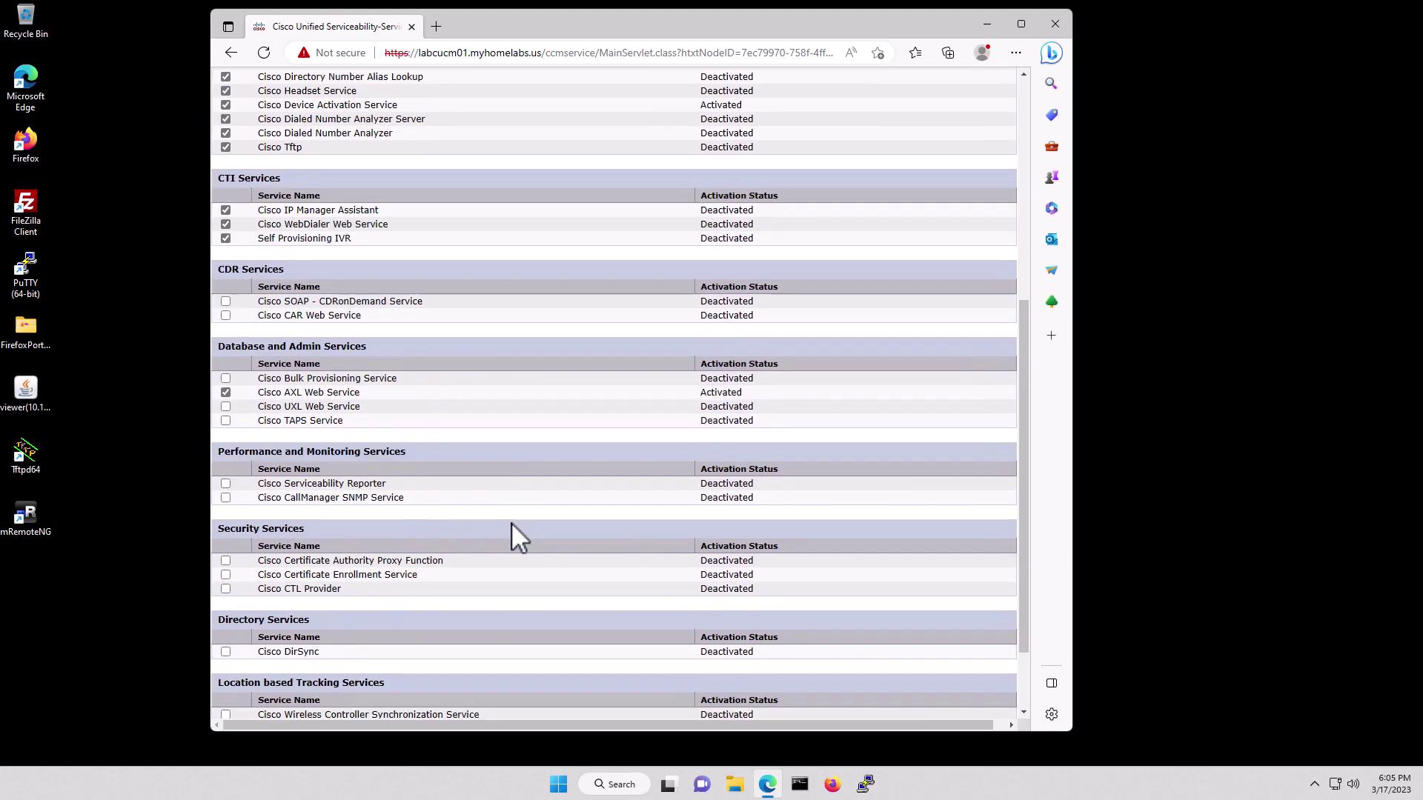
pyautogui.click(225, 300)
pyautogui.click(225, 315)
pyautogui.click(225, 378)
pyautogui.click(225, 406)
# Step: Tick Serviceability Reporter, CallManager SNMP and DirSync services for activation
pyautogui.scroll(-2, 254, 403)
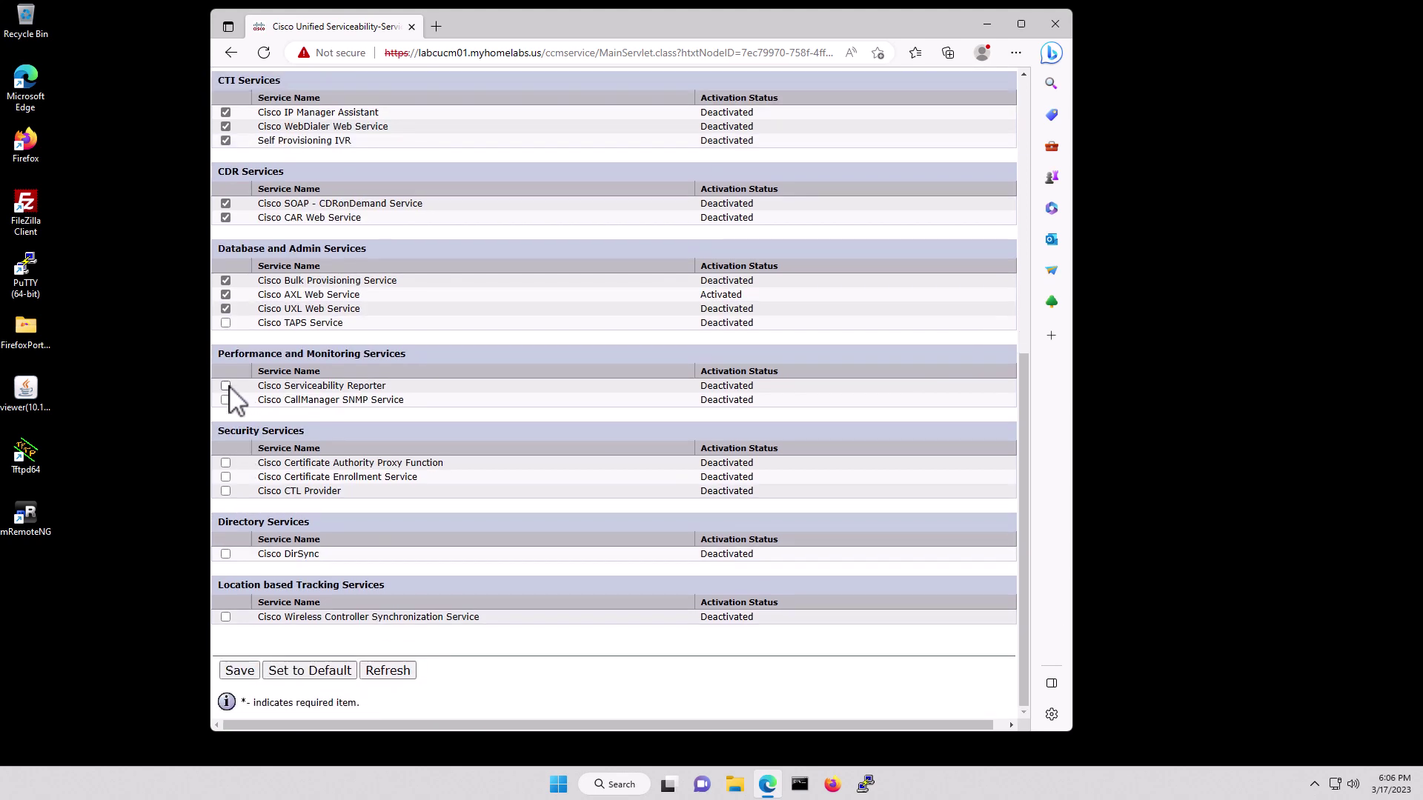
pyautogui.click(225, 386)
pyautogui.click(226, 401)
pyautogui.click(225, 554)
# Step: Save and confirm the service selections, then check the services now read Activated
pyautogui.click(239, 670)
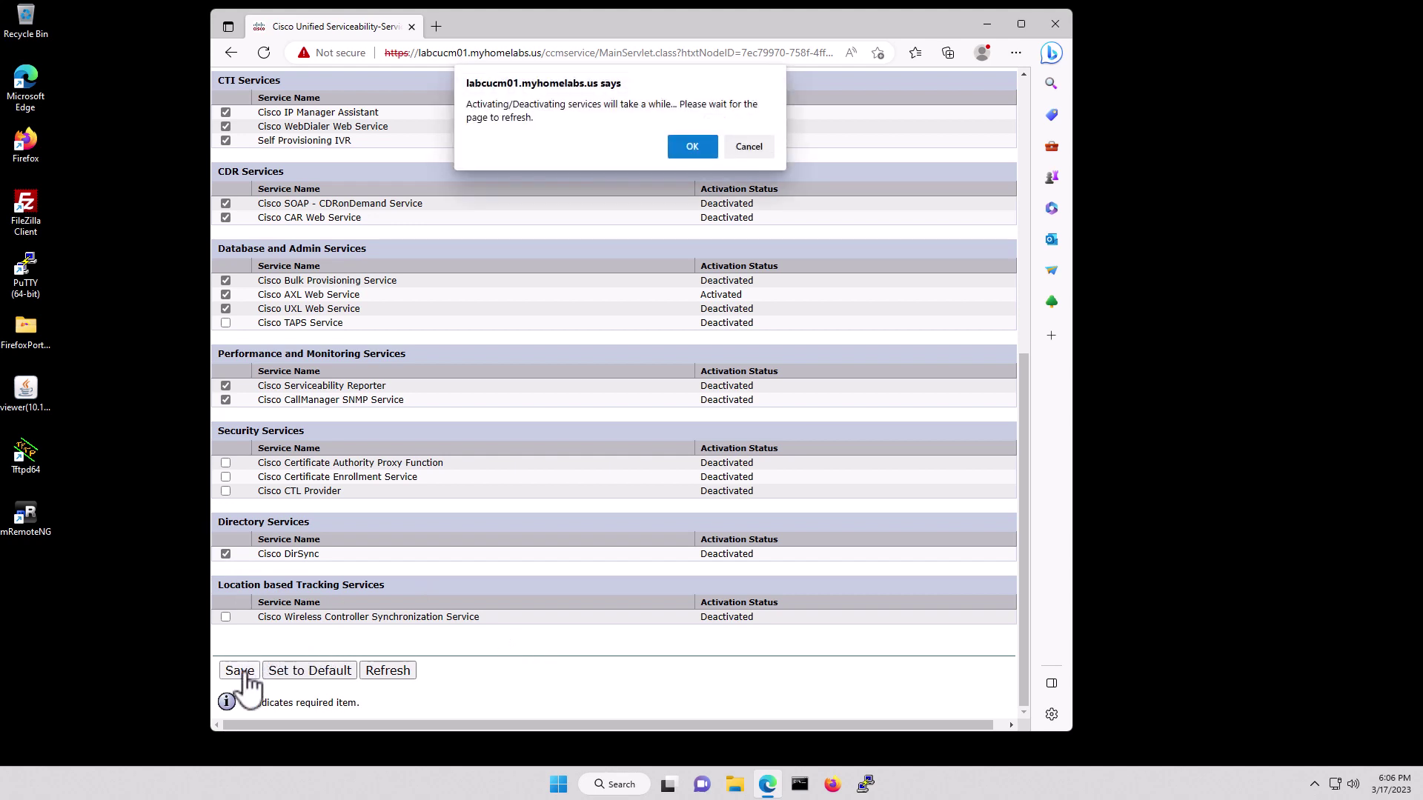
pyautogui.click(691, 146)
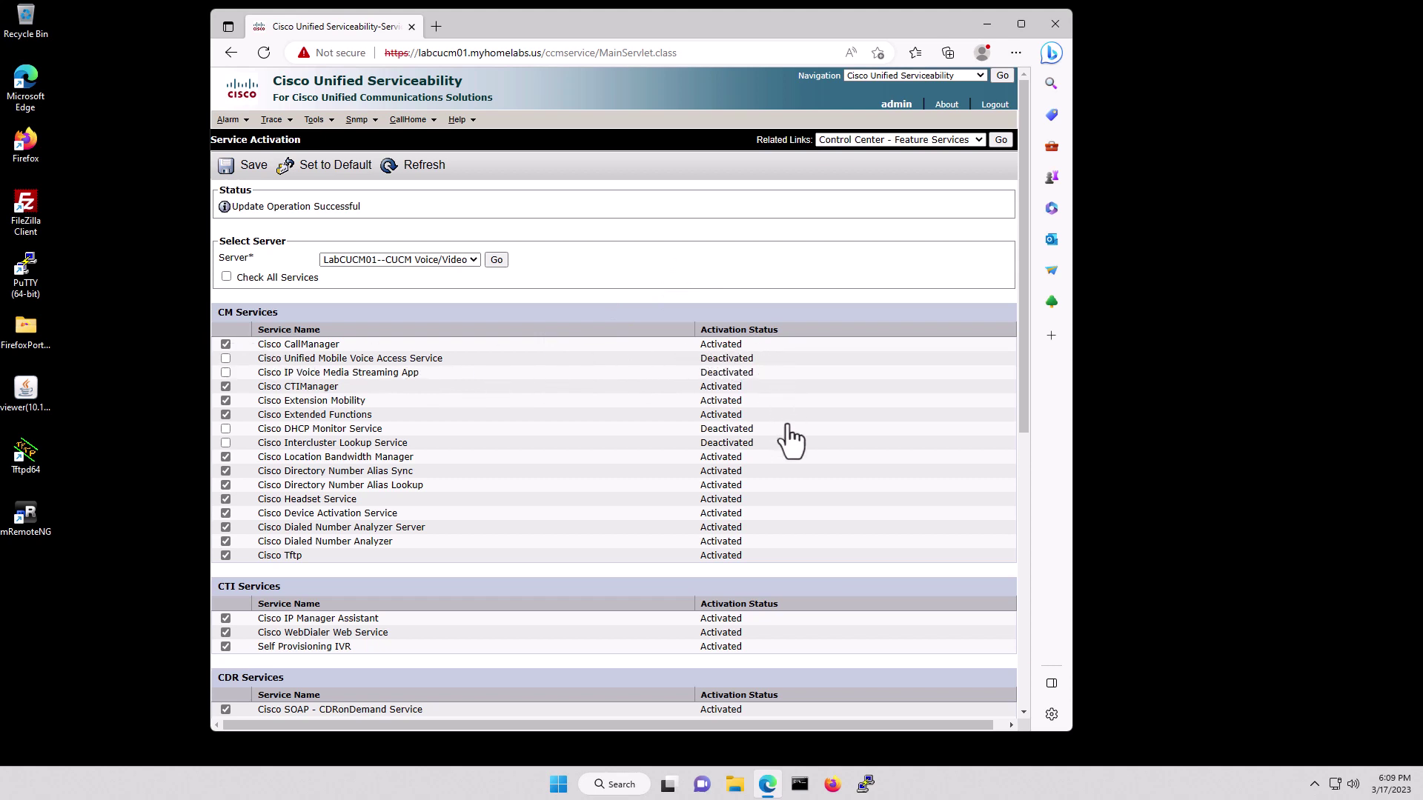
pyautogui.scroll(-4, 676, 437)
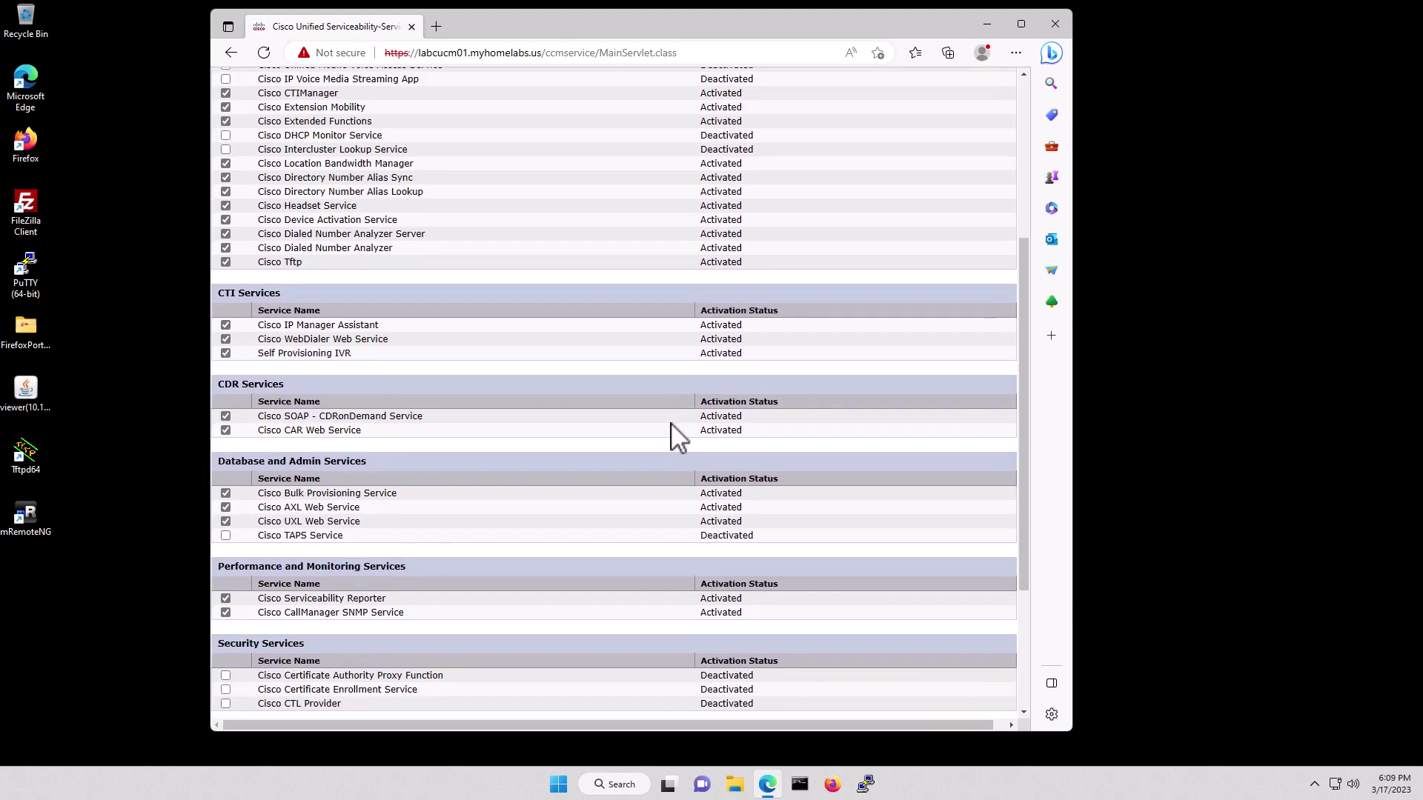
pyautogui.scroll(-3, 670, 424)
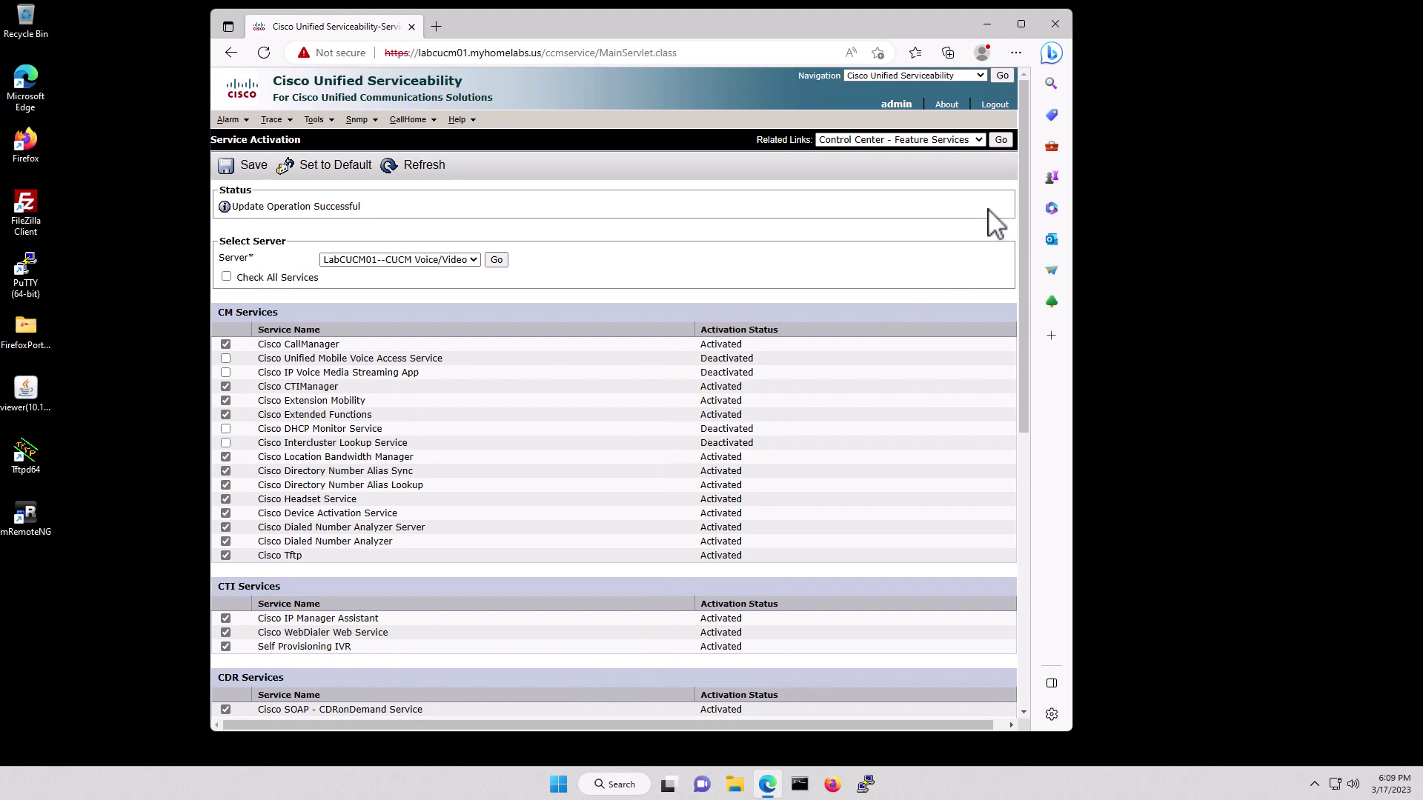
# Step: Switch the Navigation dropdown to Cisco Unified CM Administration and go to its home page
pyautogui.click(980, 75)
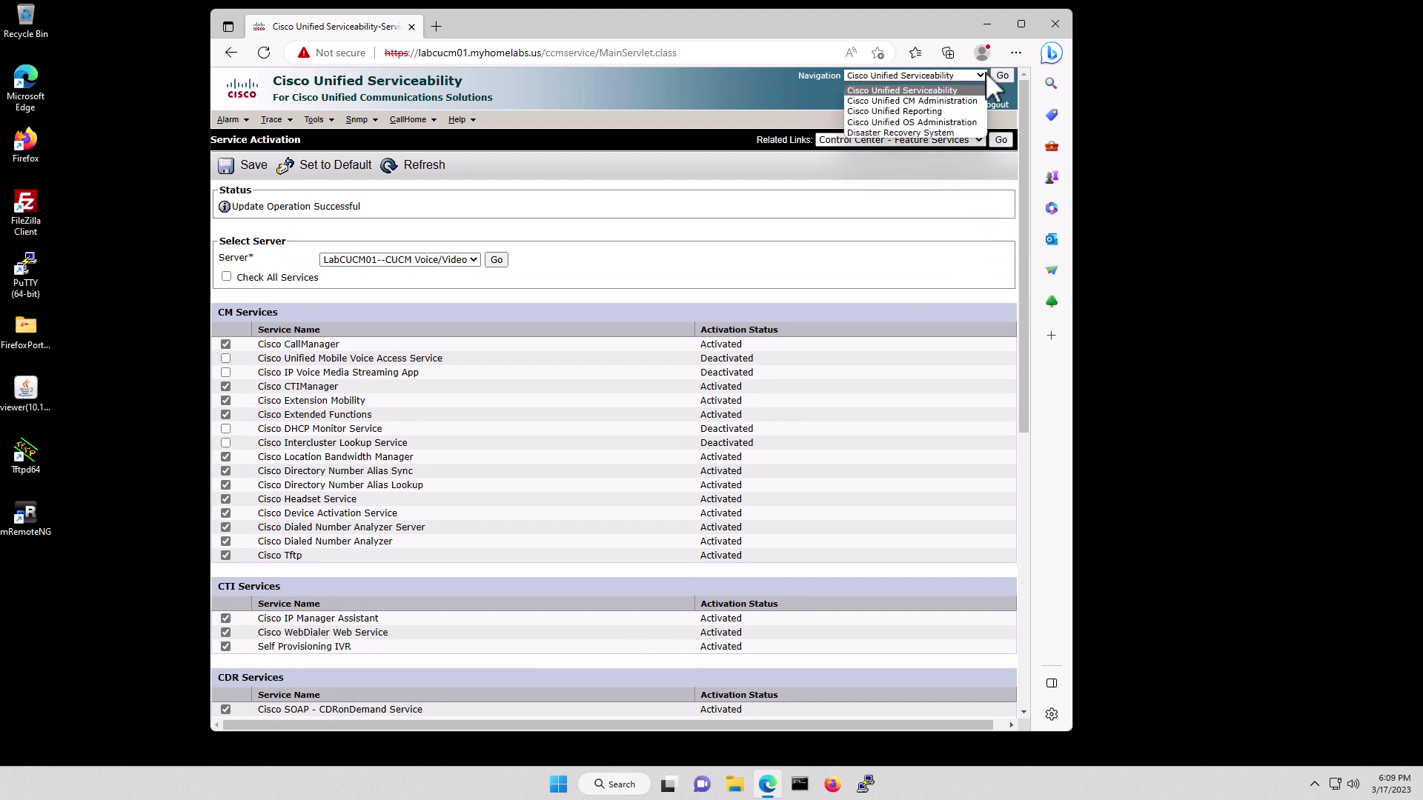
pyautogui.click(942, 101)
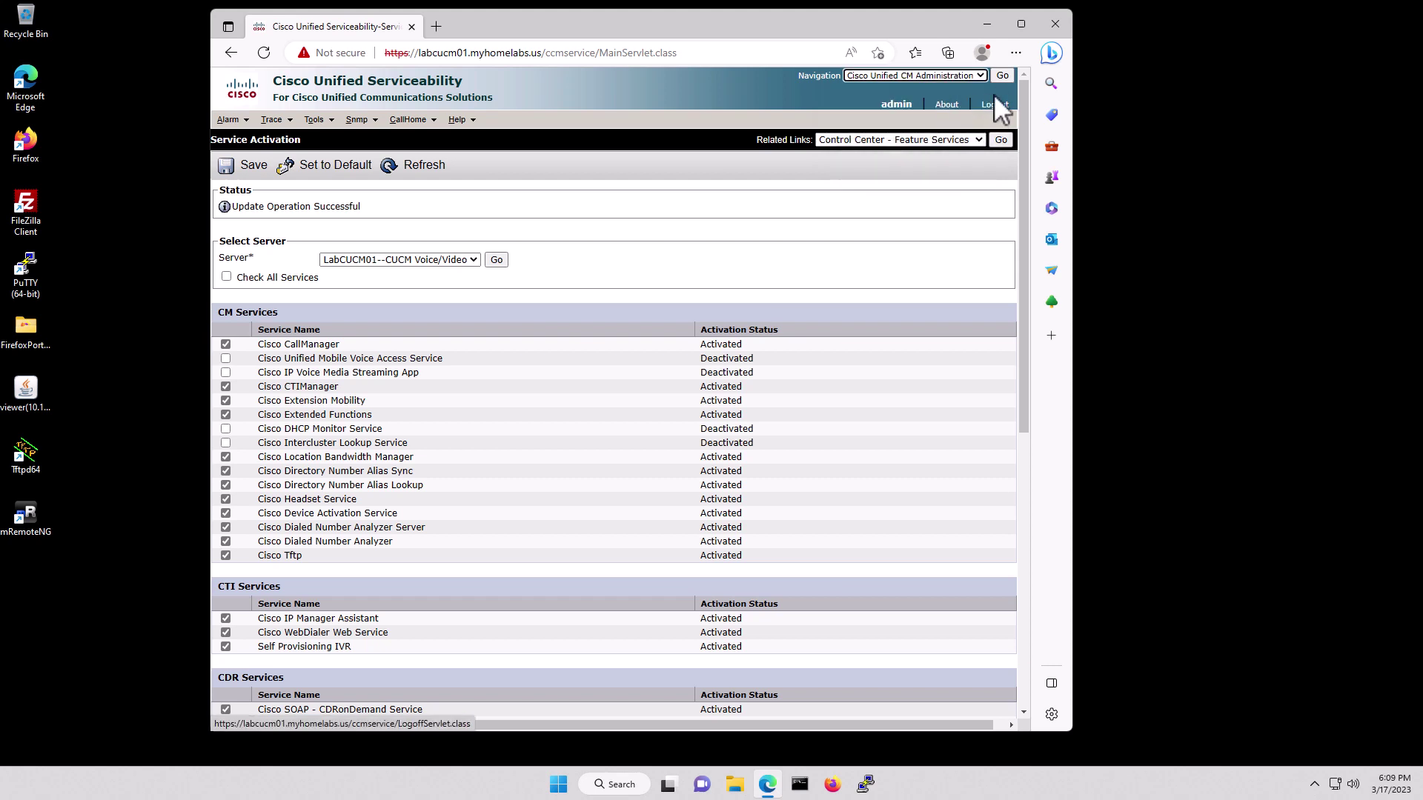
pyautogui.click(1003, 75)
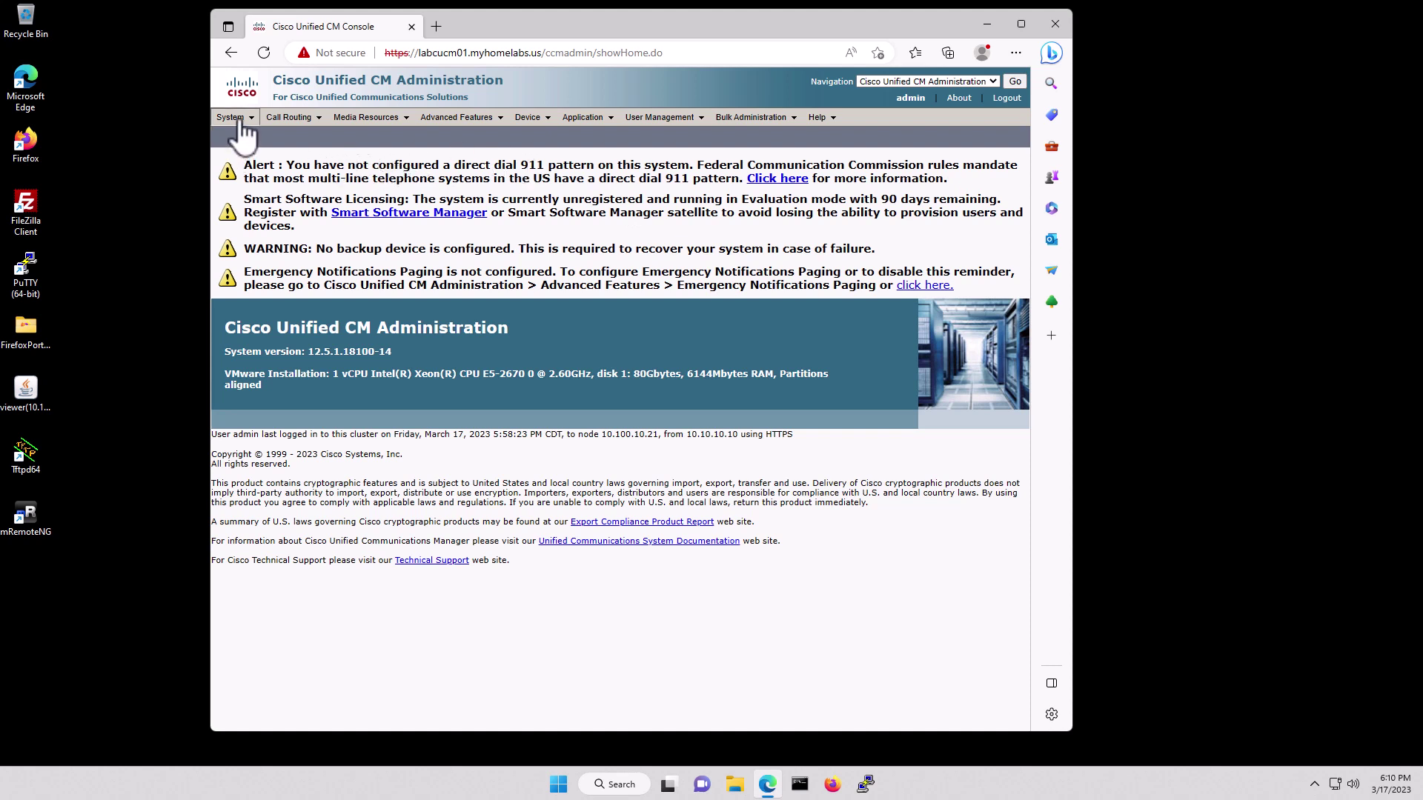
# Step: Open the Phone NTP Reference list under System and start a new reference
pyautogui.moveTo(237, 120)
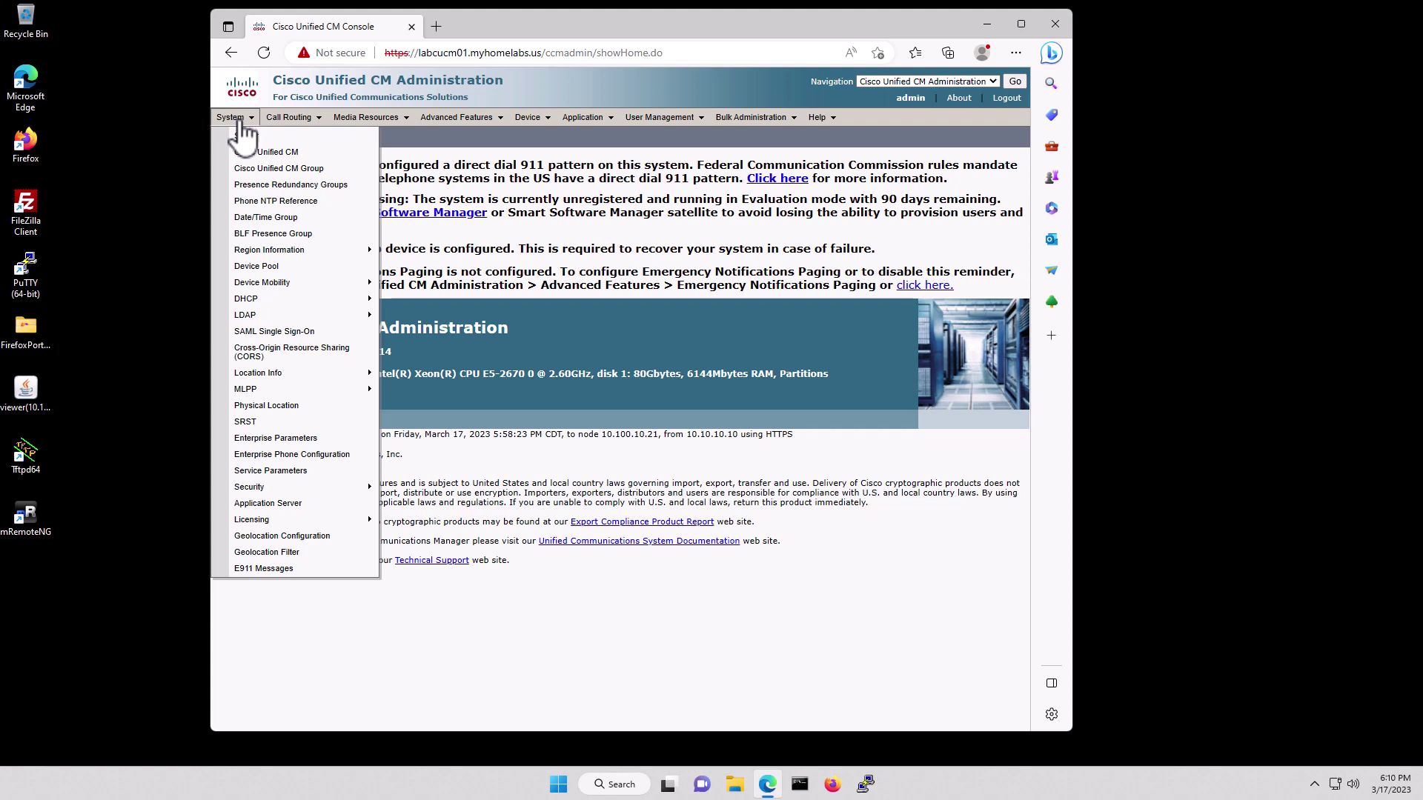
pyautogui.click(328, 204)
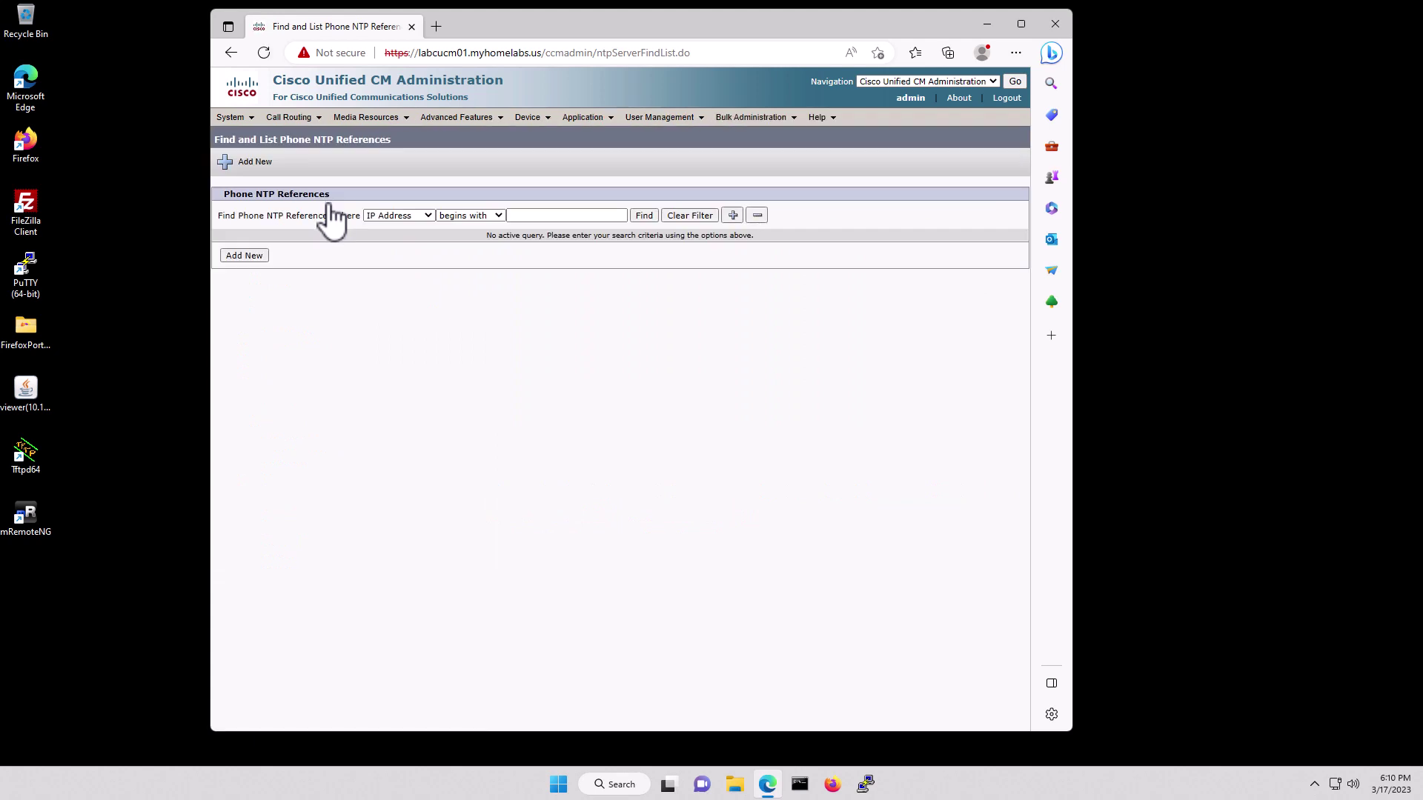
pyautogui.click(255, 256)
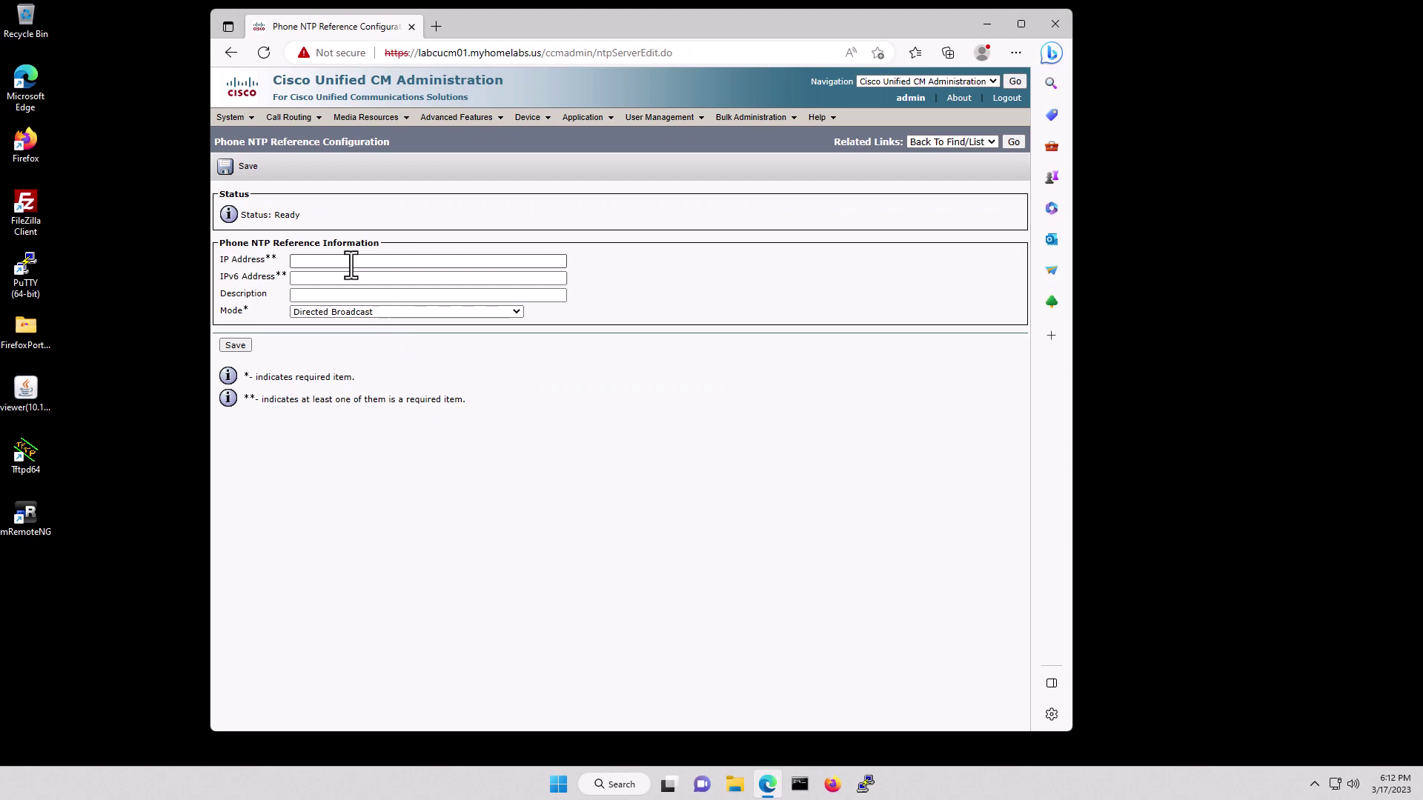
# Step: Enter NTP reference 10.100.10.11, description 'Primary NTP Server', Unicast mode, and save it
pyautogui.click(350, 261)
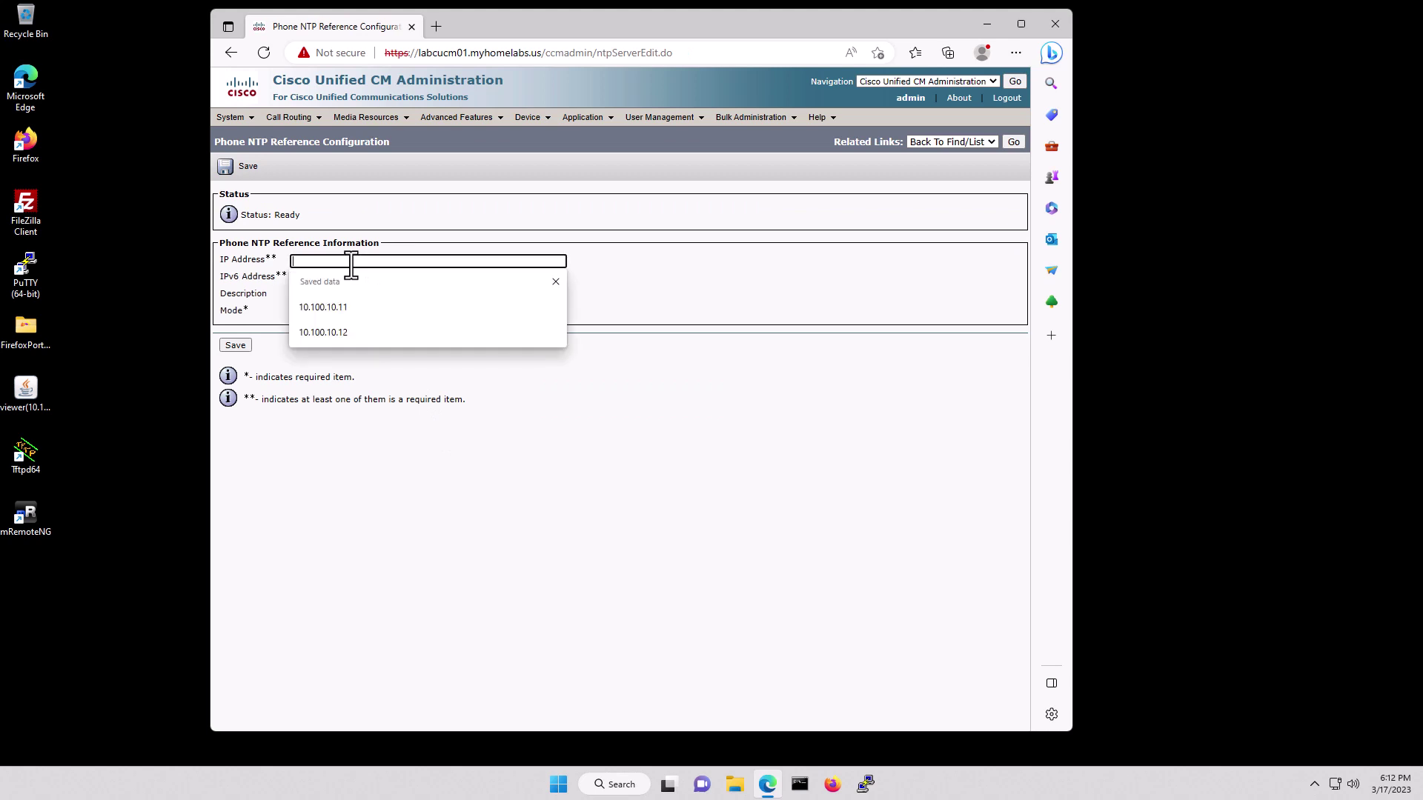
pyautogui.click(339, 307)
pyautogui.moveTo(375, 297); pyautogui.dragTo(252, 311)
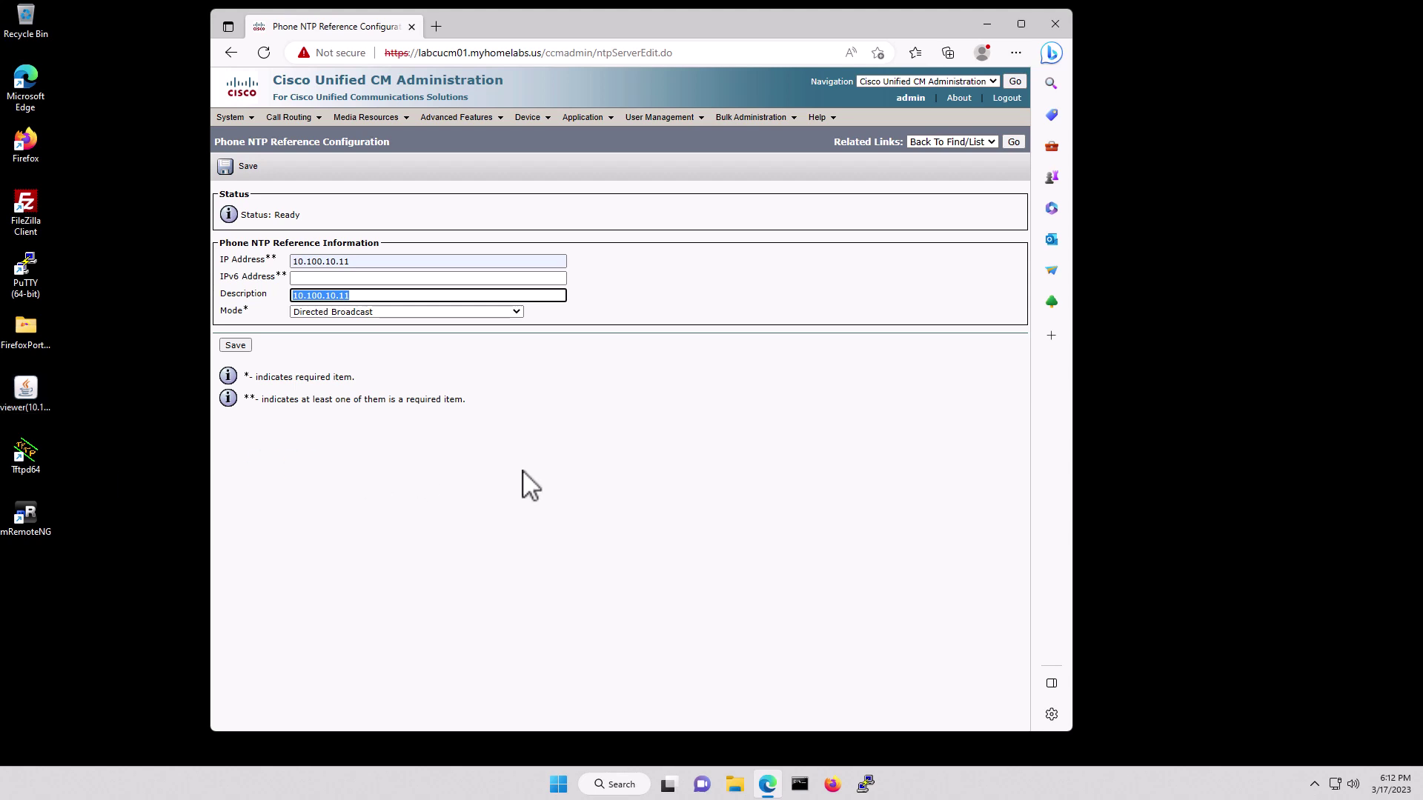
pyautogui.write('Primary')
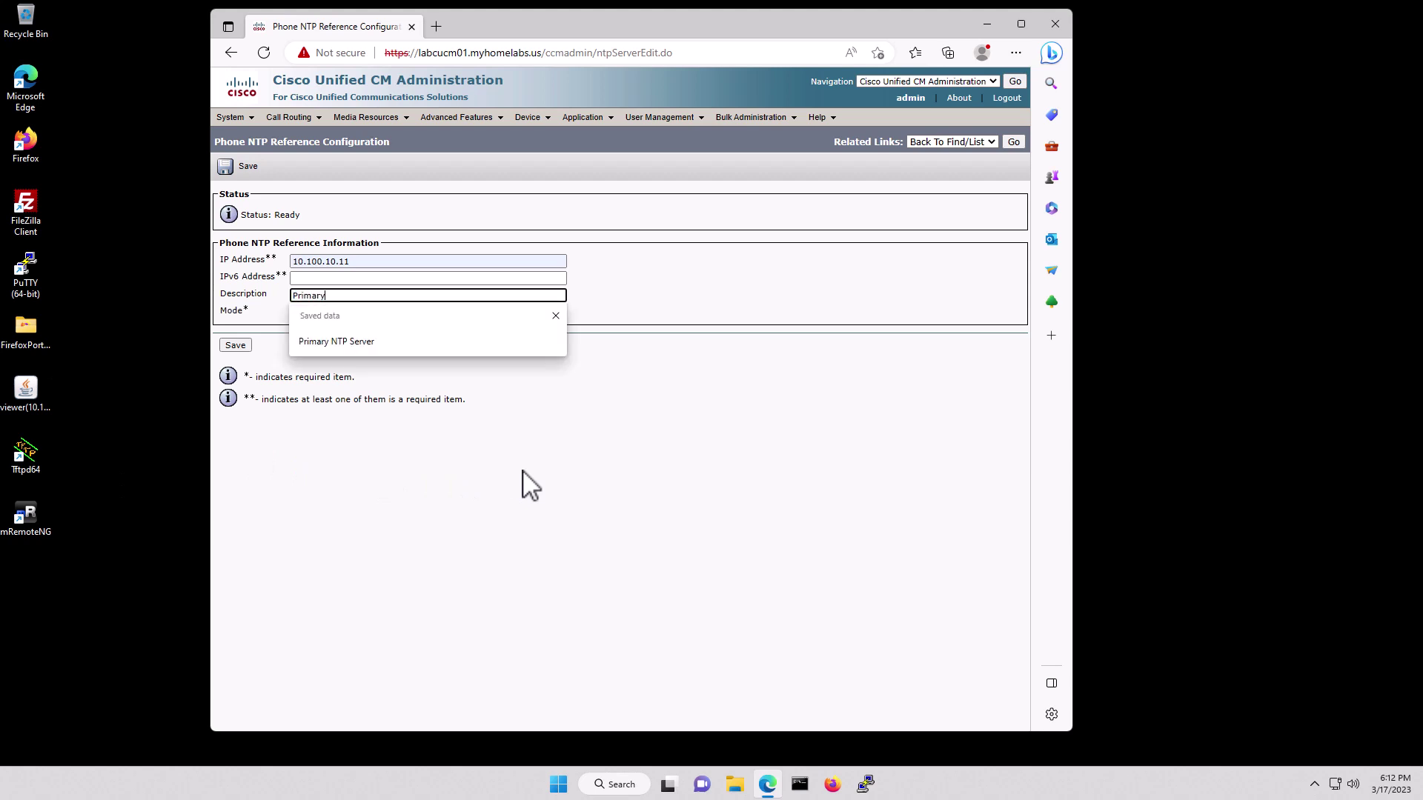
pyautogui.press('Down')
pyautogui.press('Return')
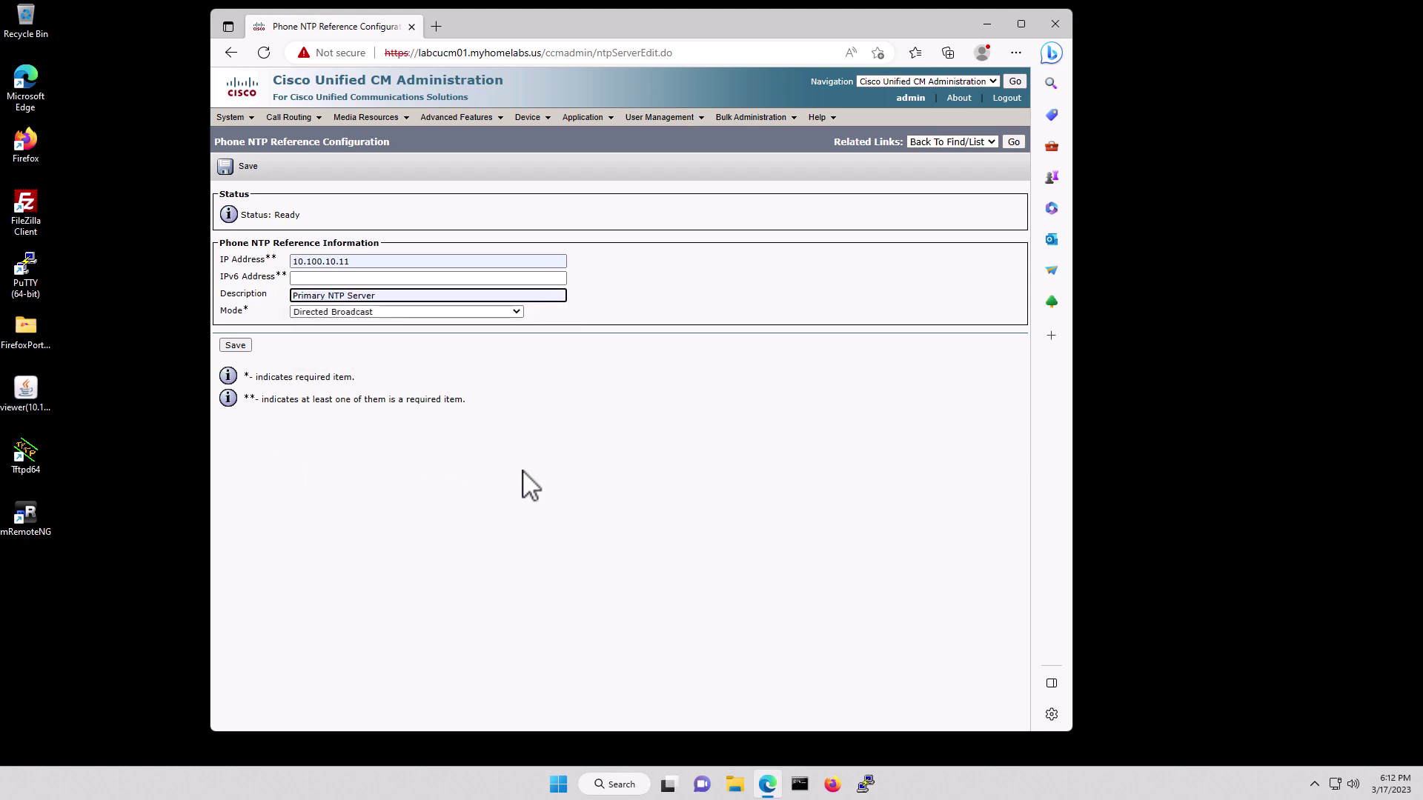
pyautogui.click(516, 312)
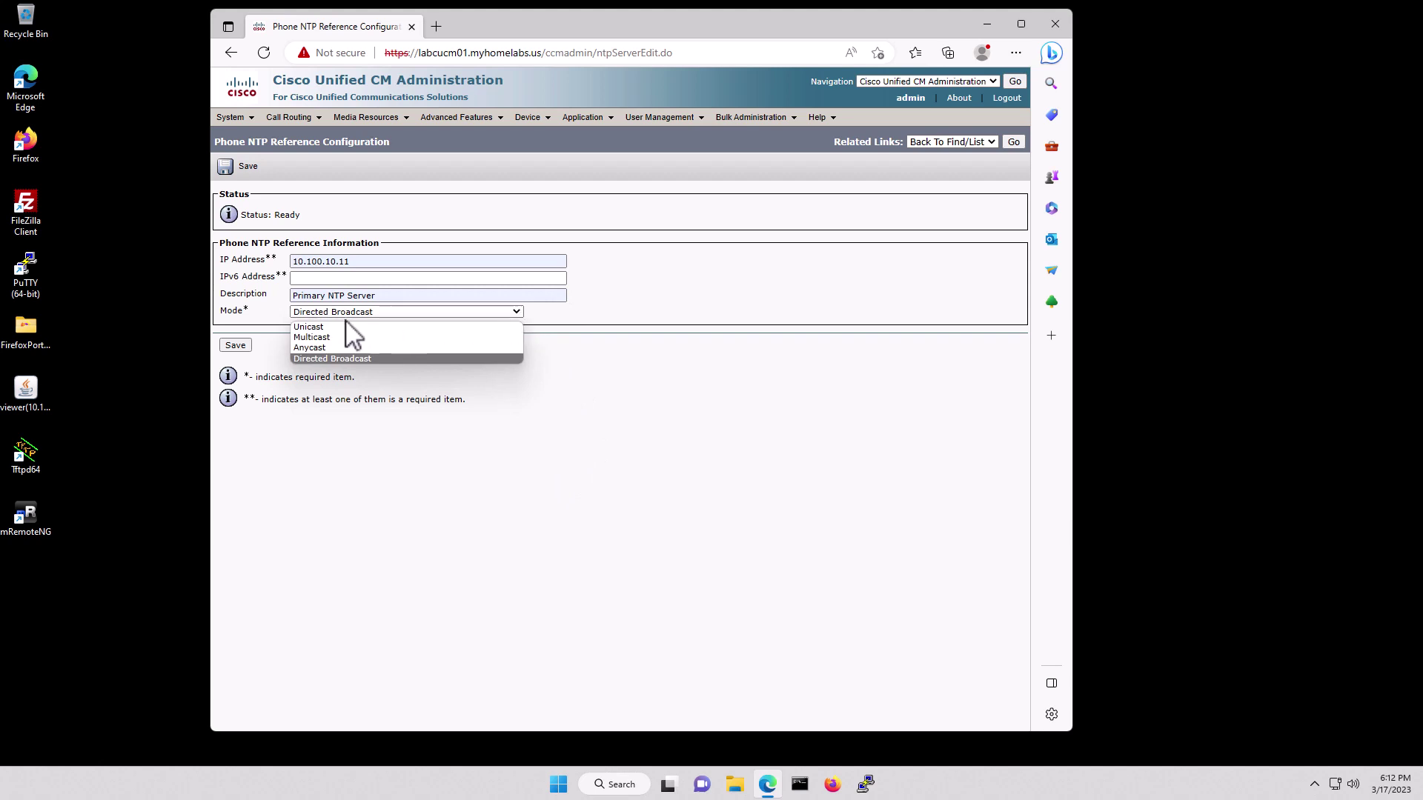
pyautogui.click(347, 328)
pyautogui.click(238, 343)
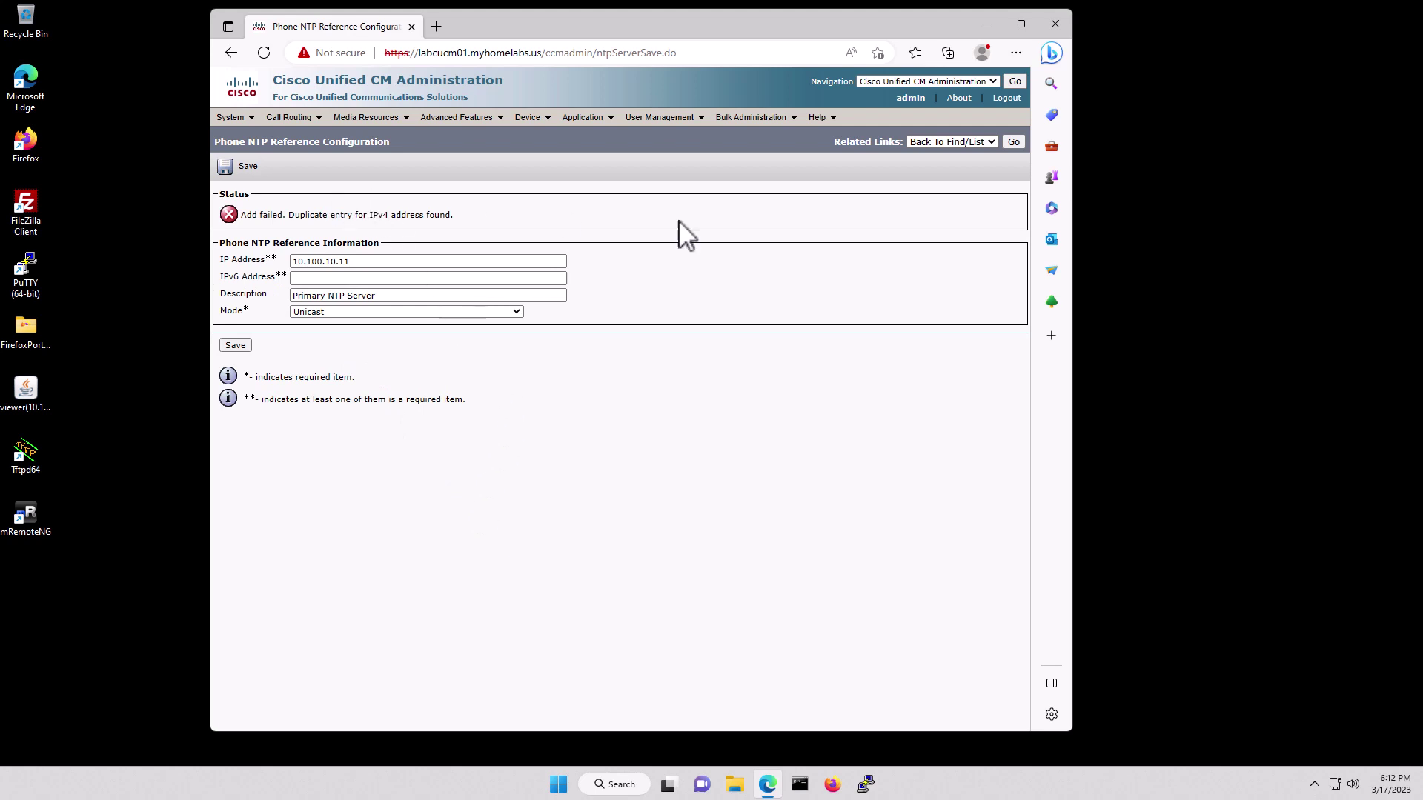
# Step: Return to the Phone NTP Reference list showing 10.100.10.11 Primary and 10.100.10.12 Secondary entries
pyautogui.click(1015, 143)
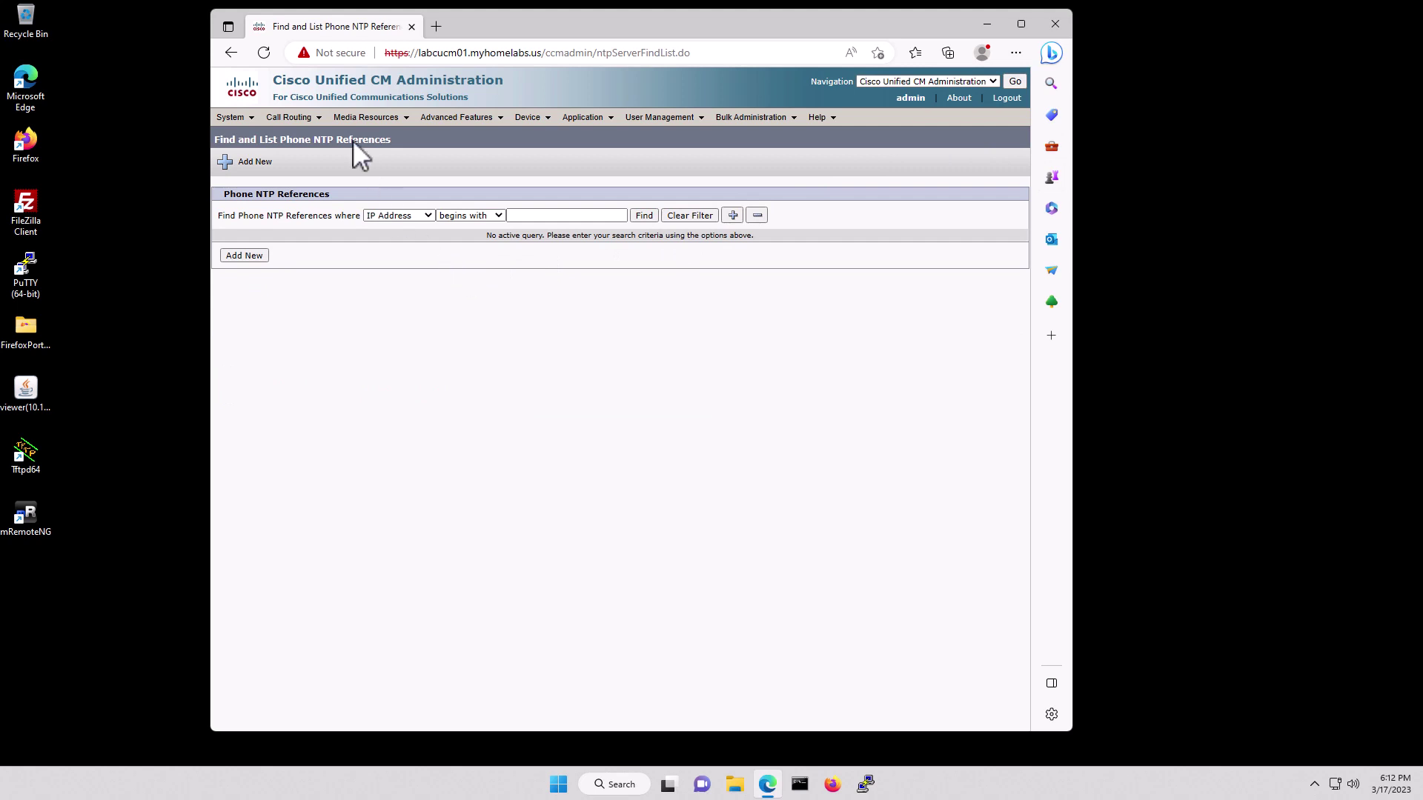
pyautogui.click(263, 51)
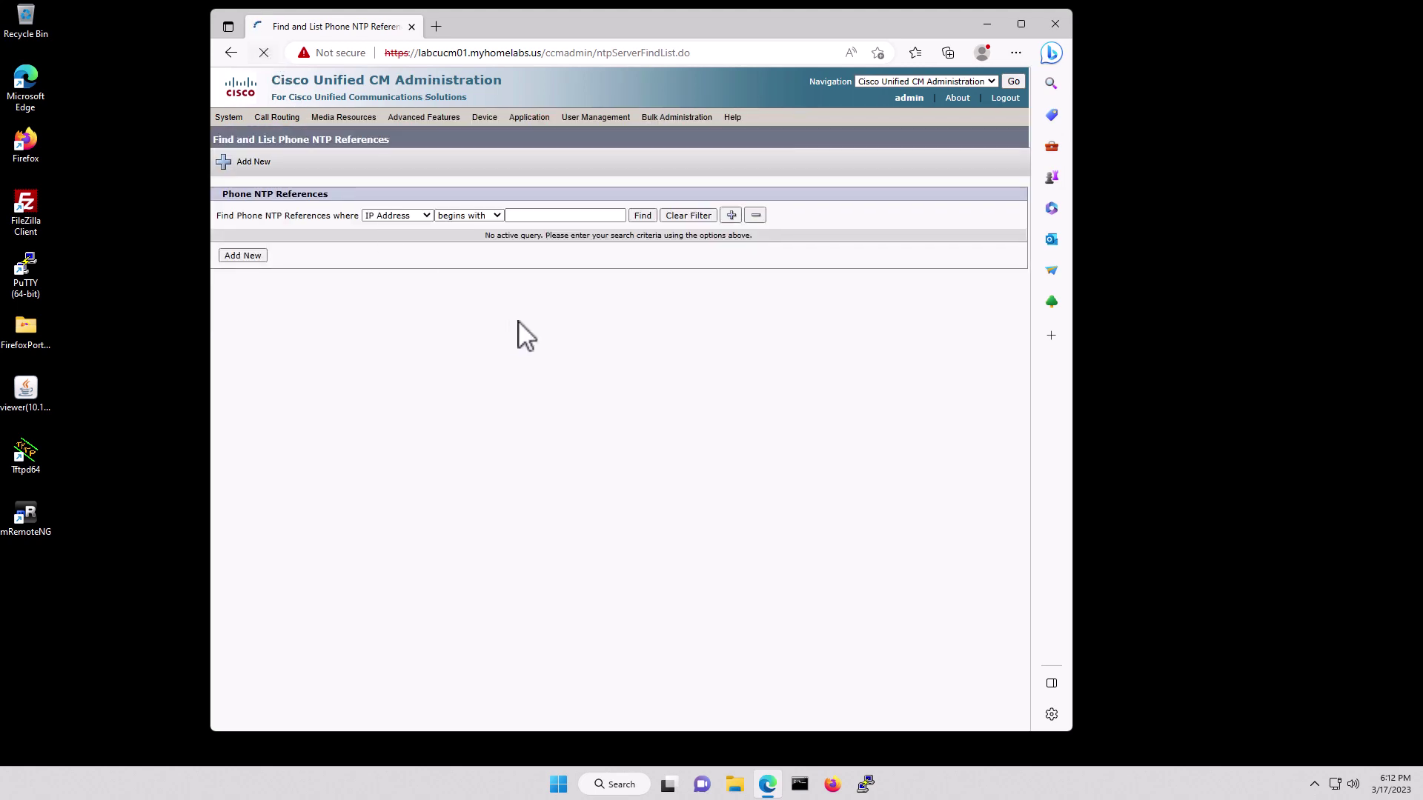
pyautogui.click(641, 216)
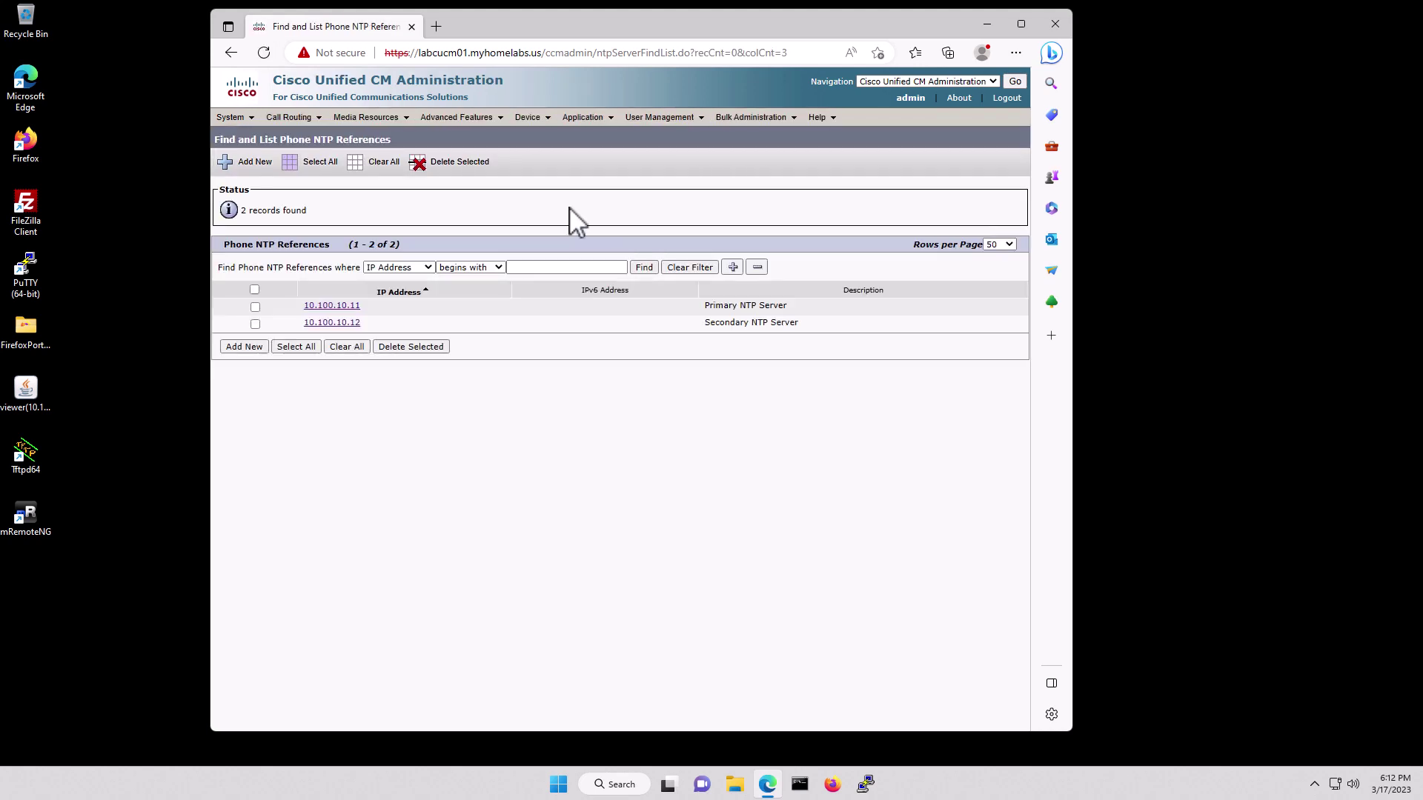
pyautogui.click(228, 55)
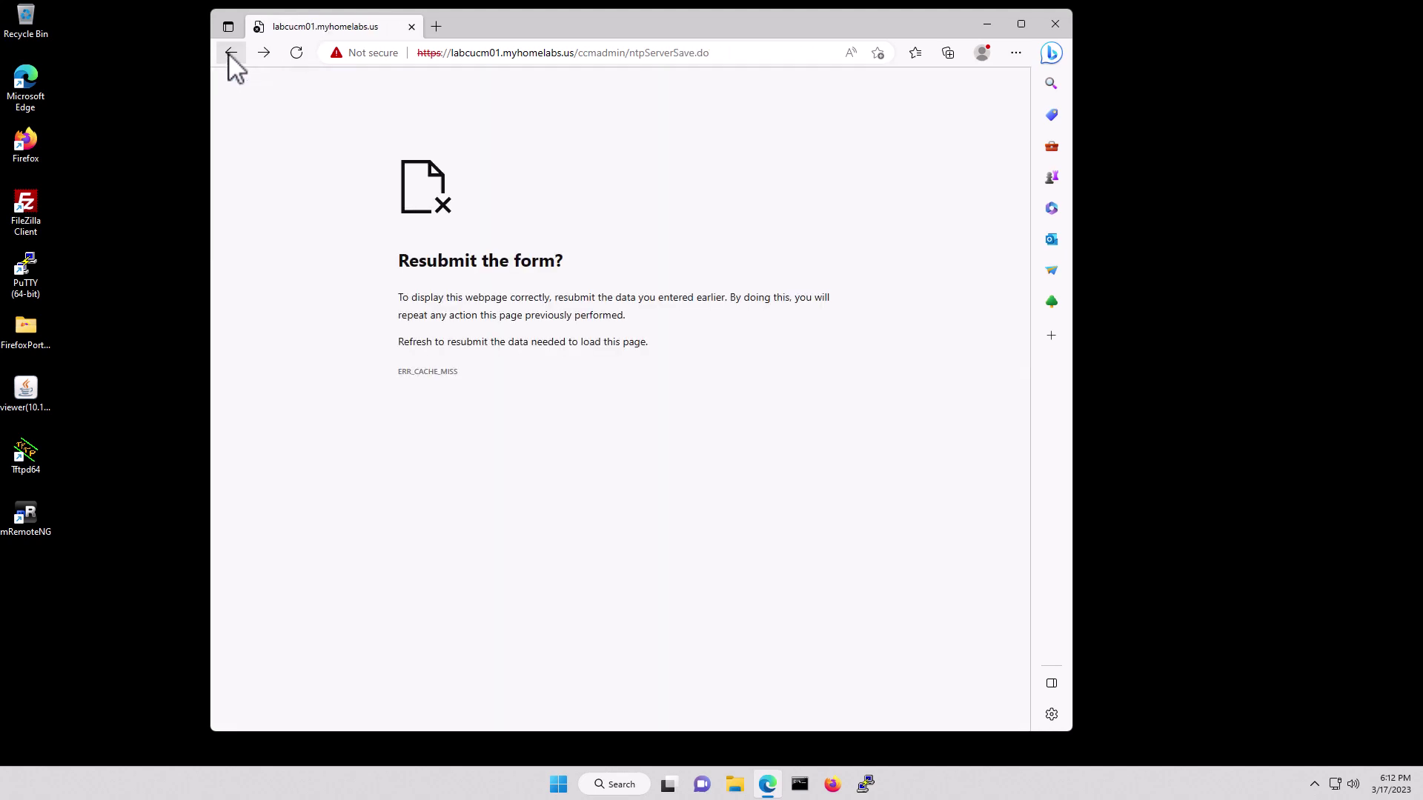
pyautogui.click(265, 55)
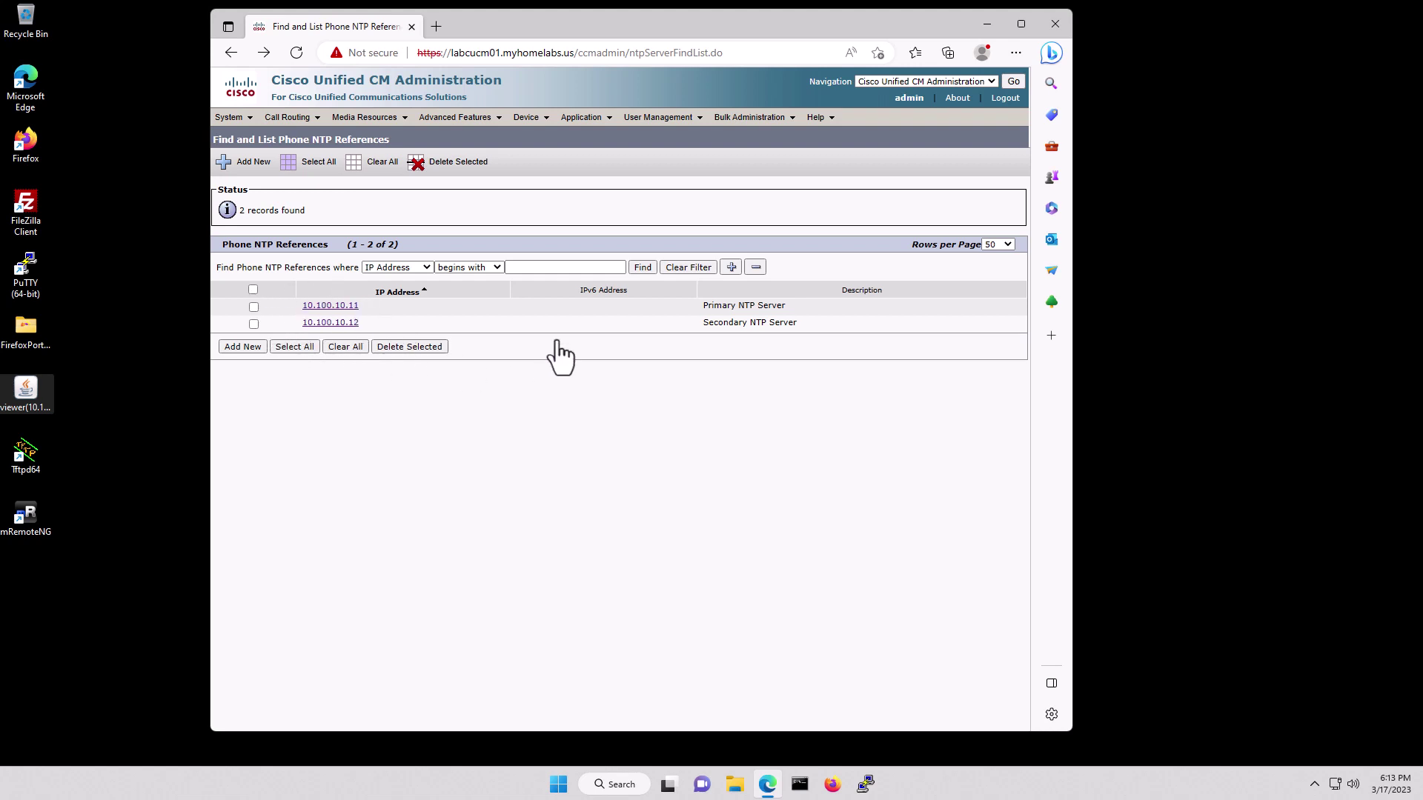
# Step: Go to System > Date/Time Group and start a new Date/Time Group
pyautogui.click(235, 120)
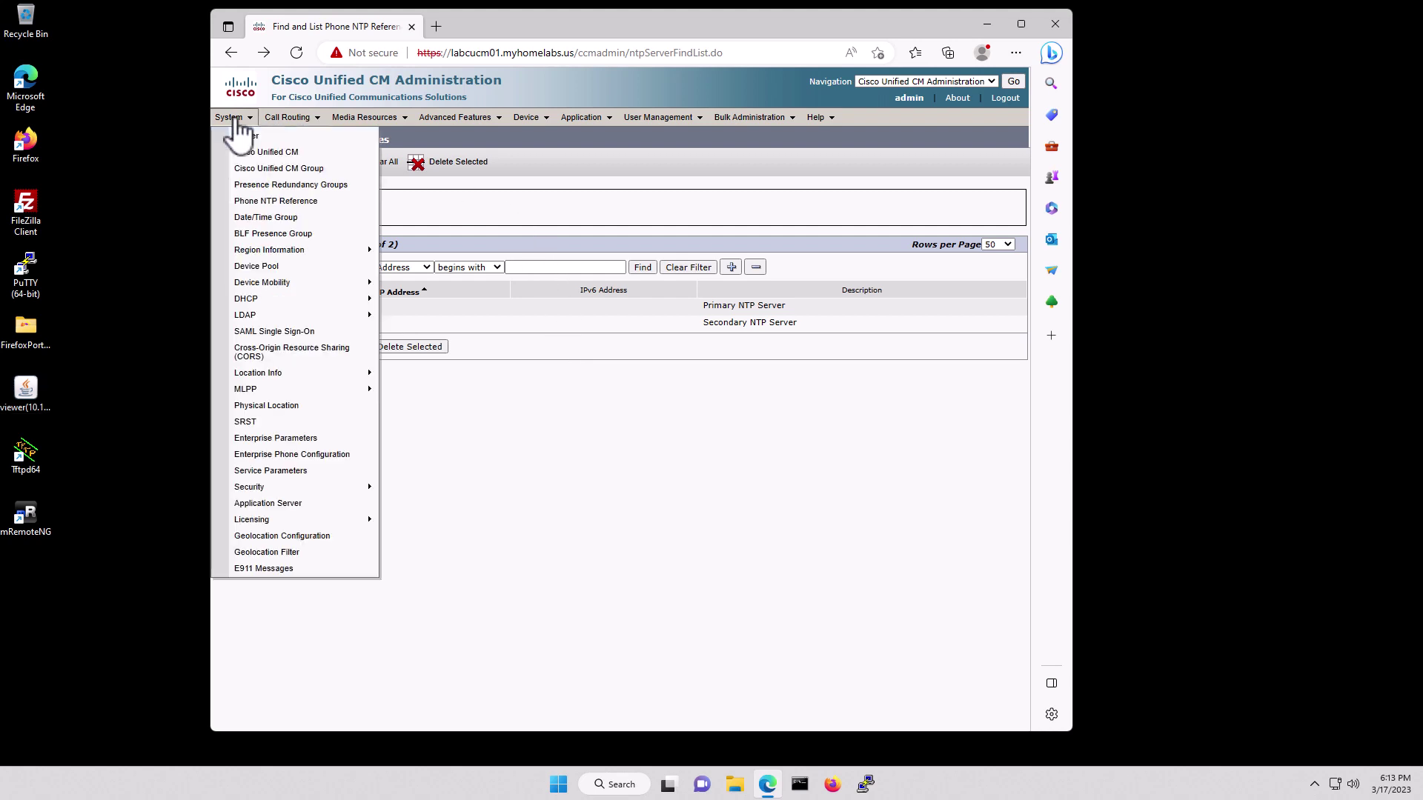
pyautogui.click(294, 222)
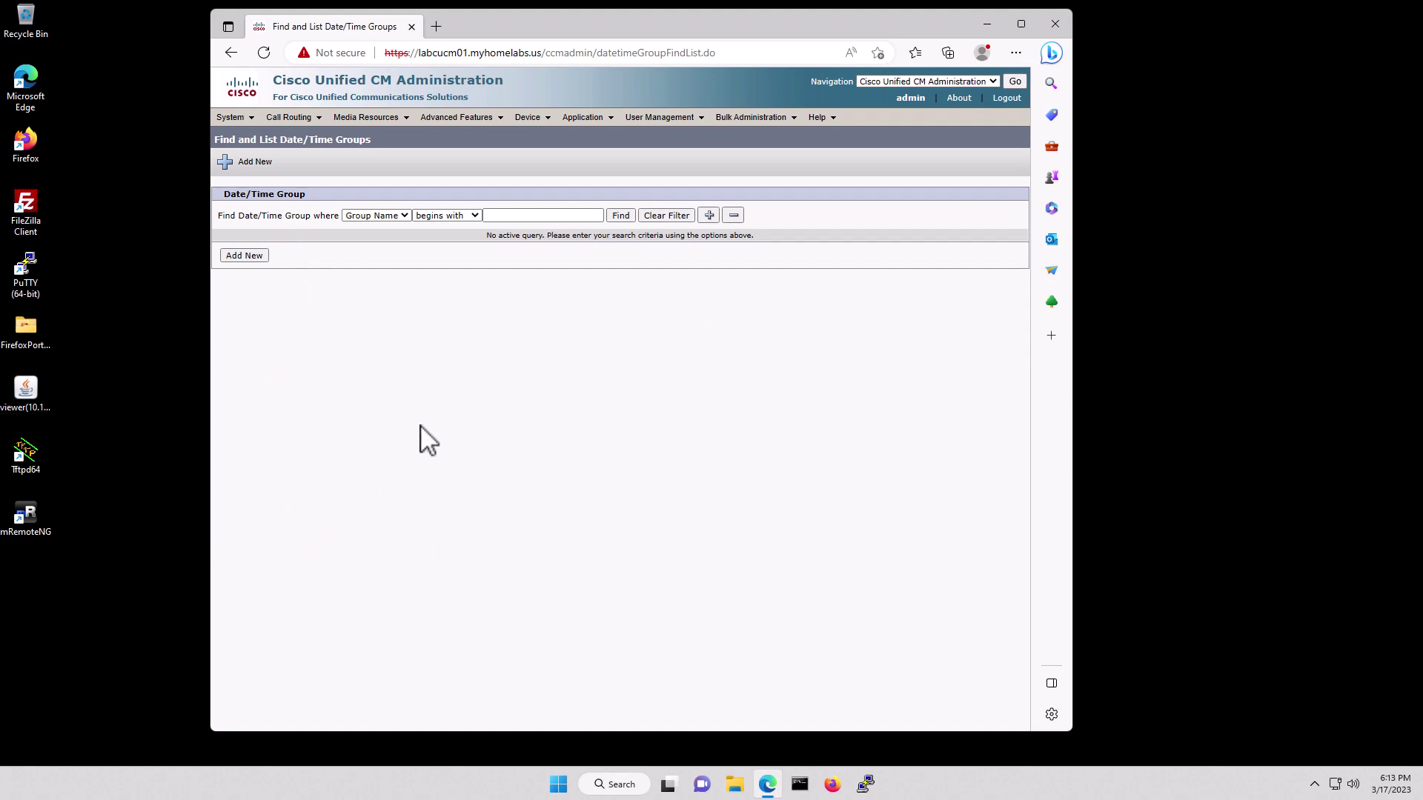
pyautogui.click(250, 258)
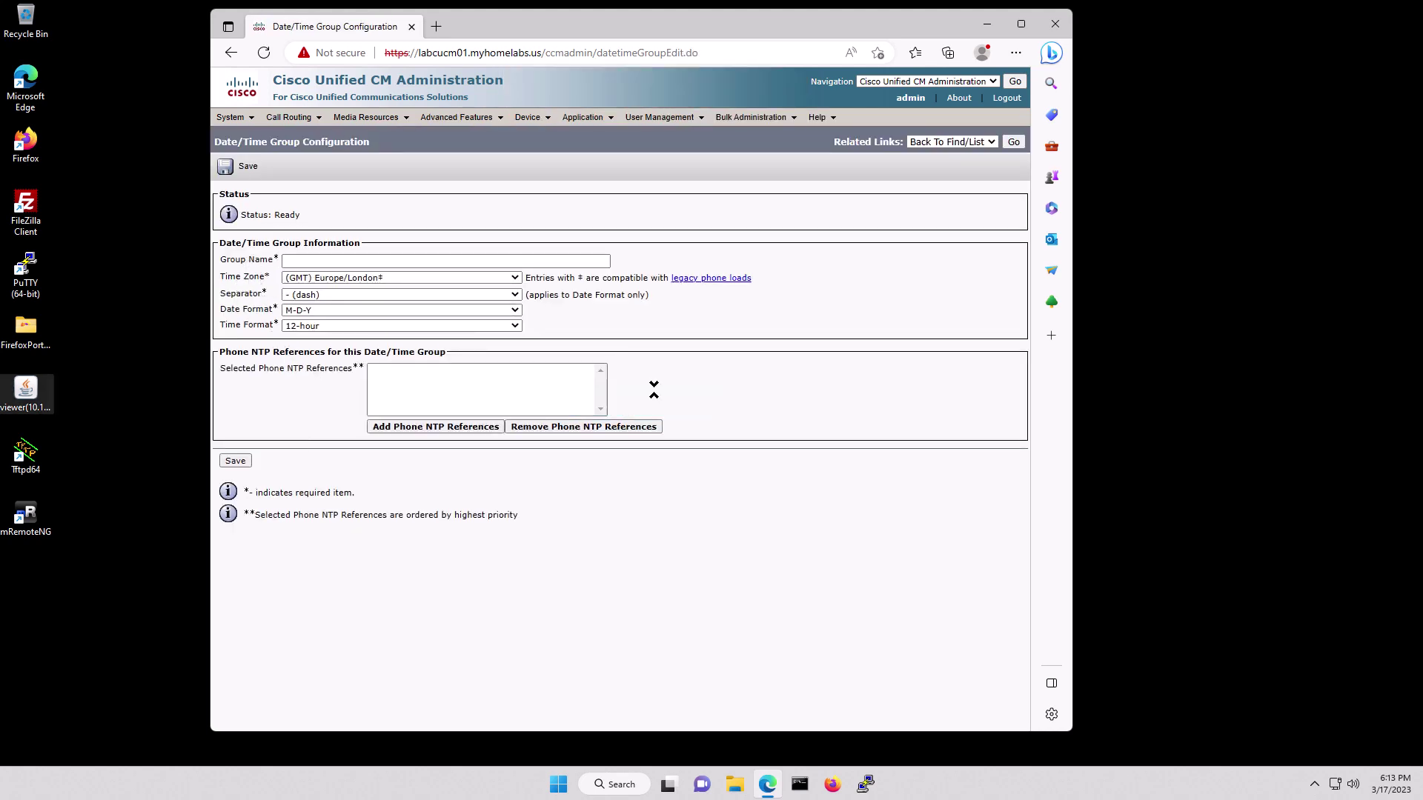
# Step: Name the new group LabTimeGroup and set its time zone to (GMT-6:00) America/Chicago
pyautogui.click(388, 261)
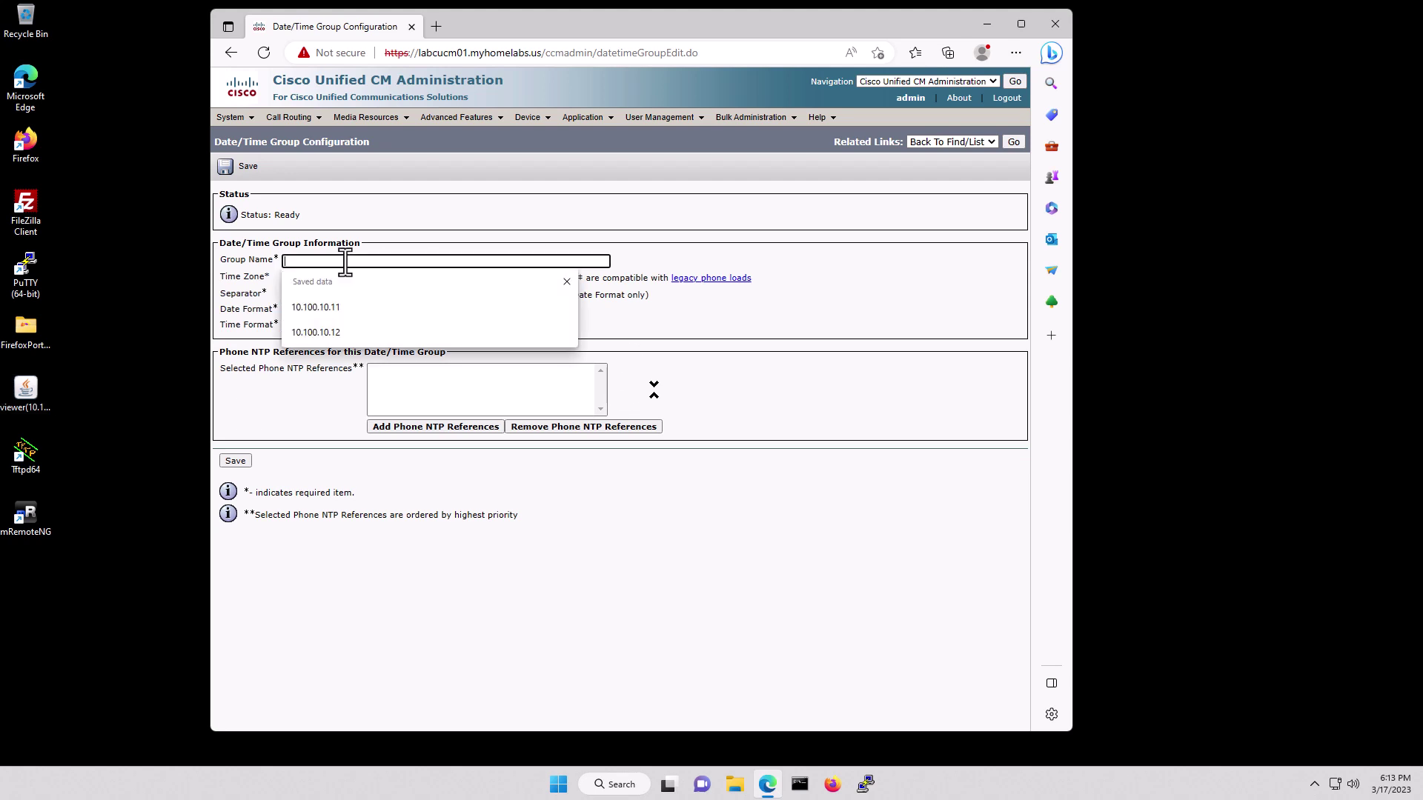
pyautogui.write('LabTimeGroup')
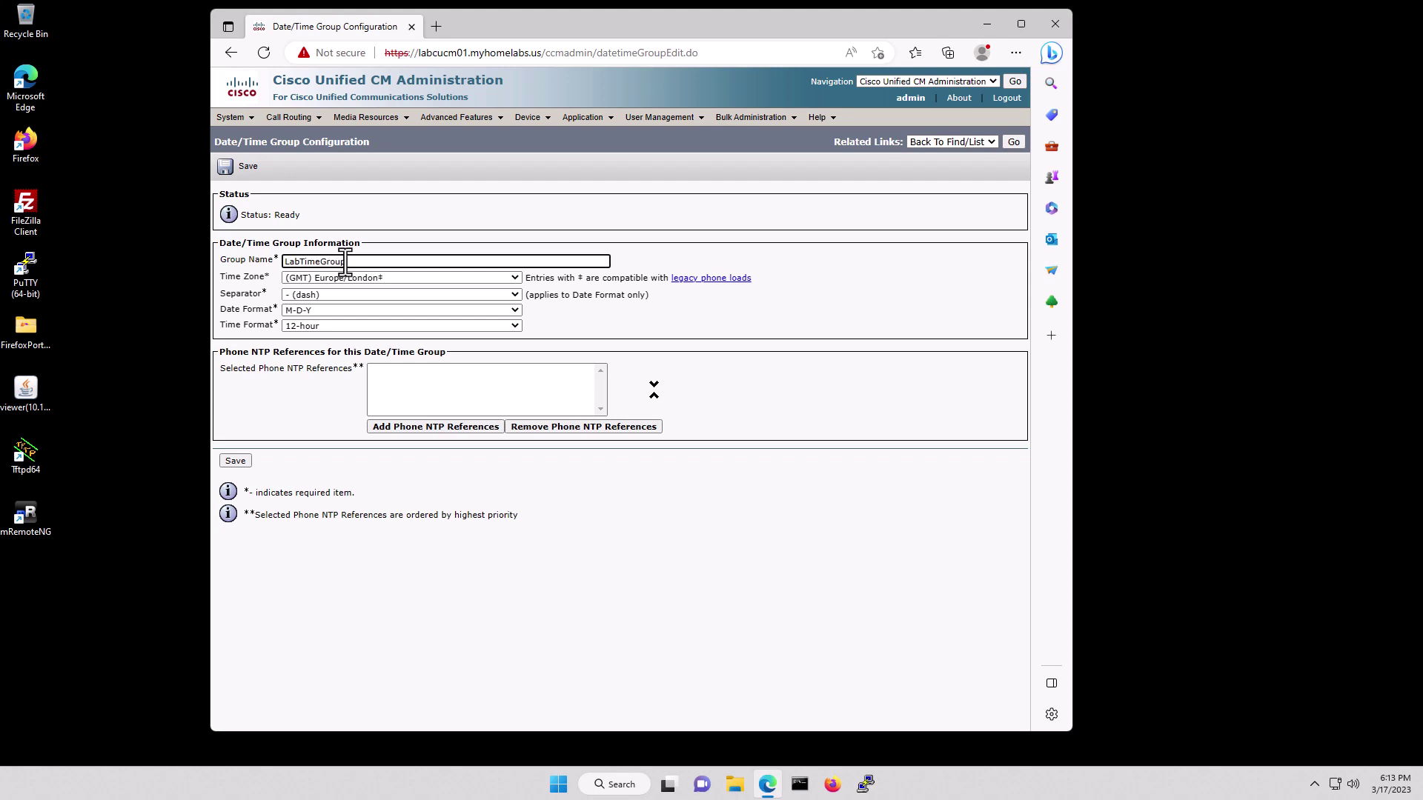
pyautogui.click(514, 278)
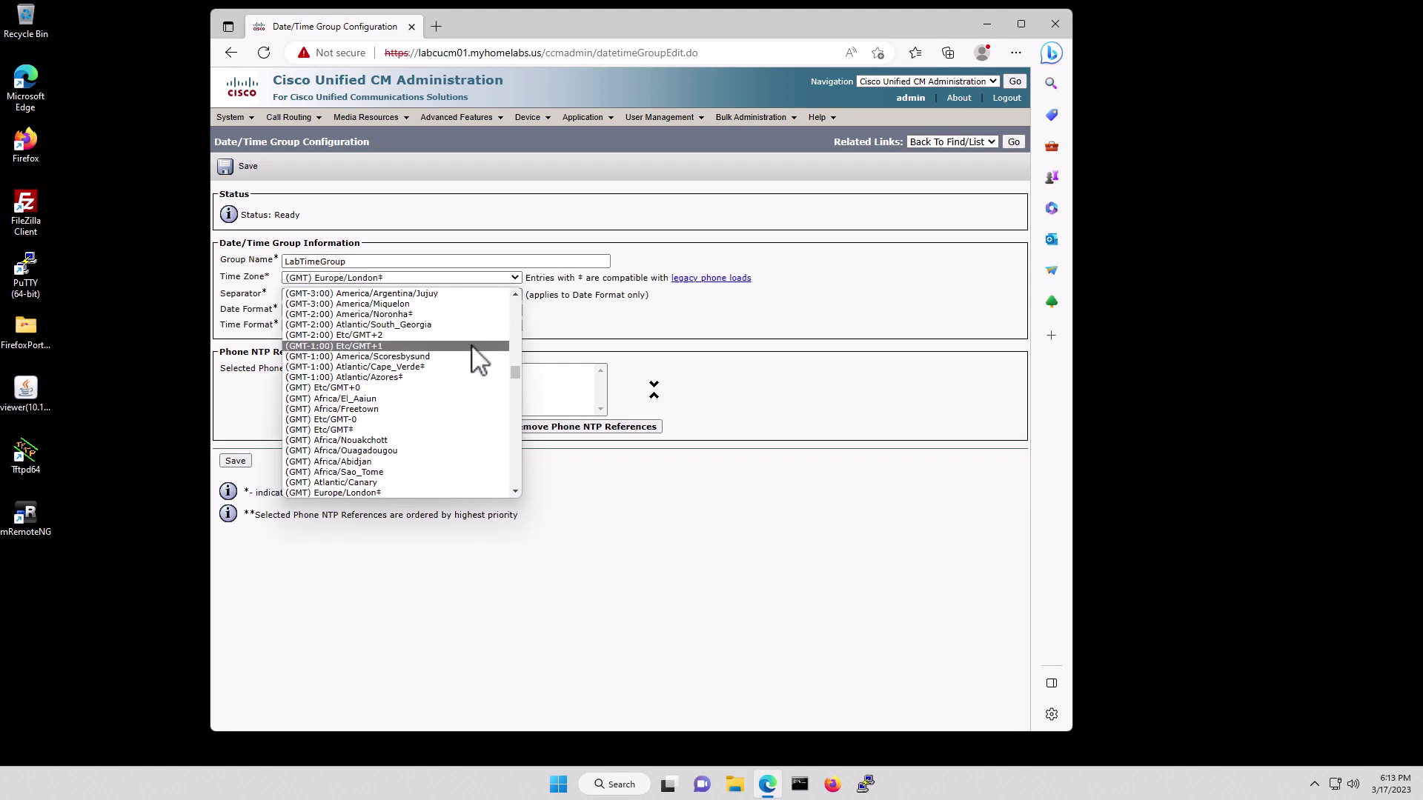
pyautogui.scroll(10, 478, 359)
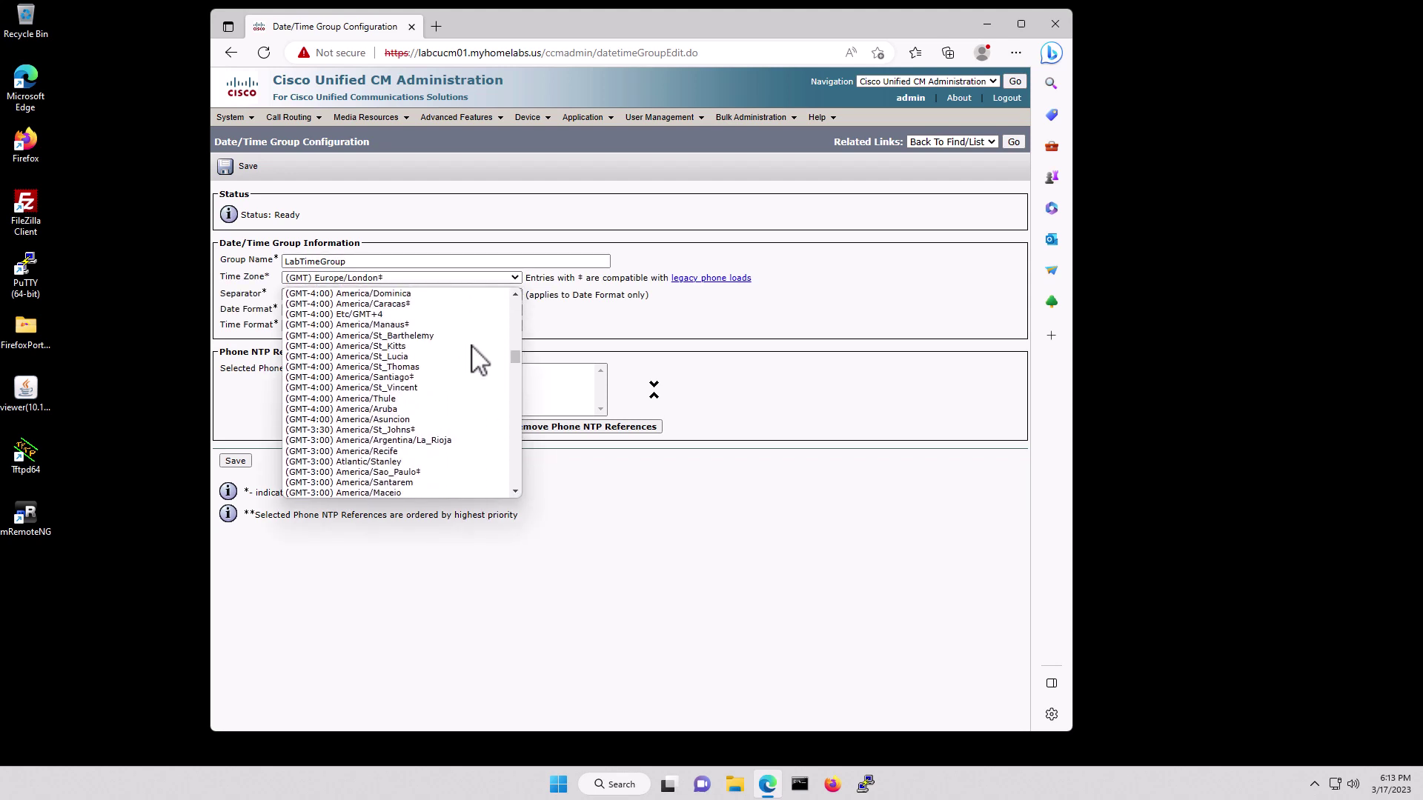
pyautogui.scroll(3, 472, 346)
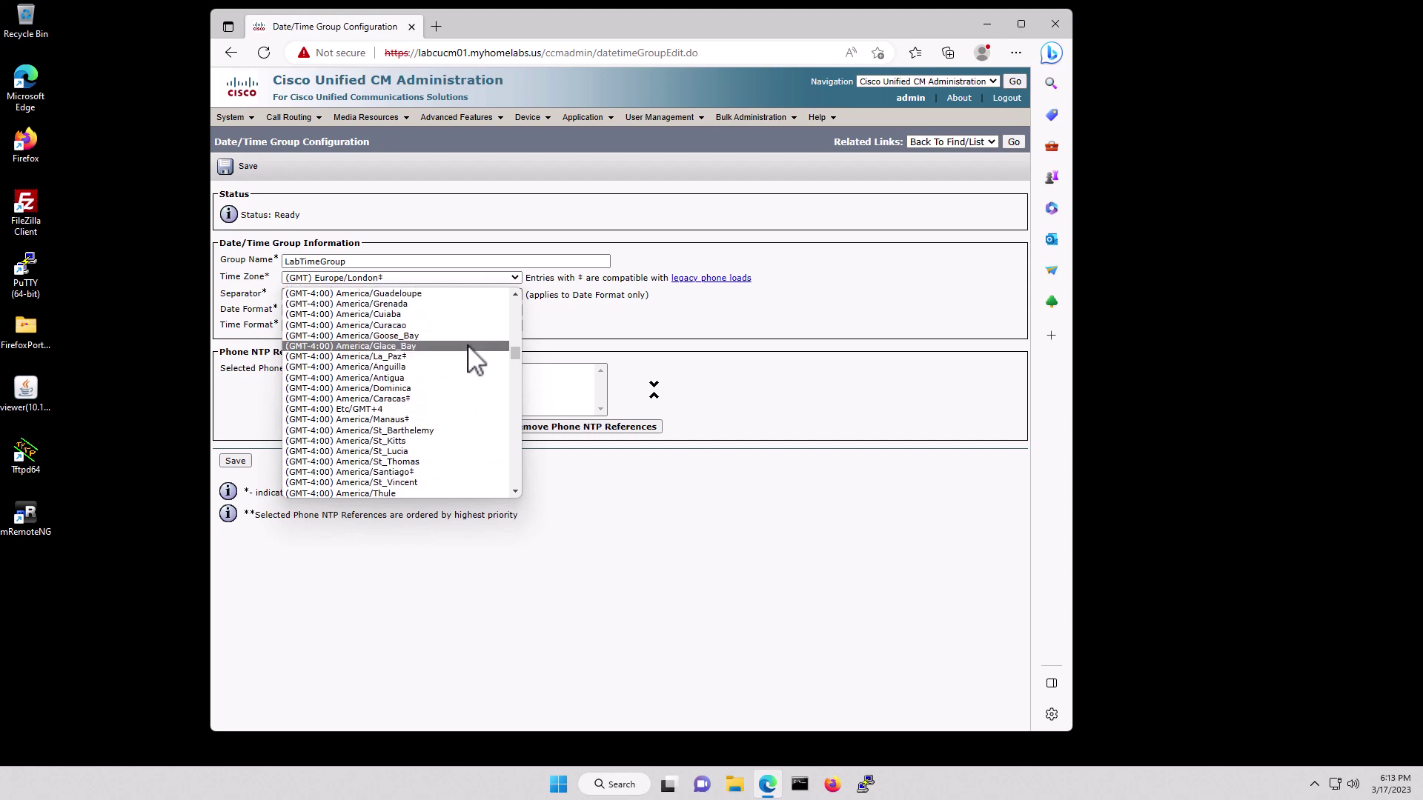
pyautogui.scroll(10, 445, 355)
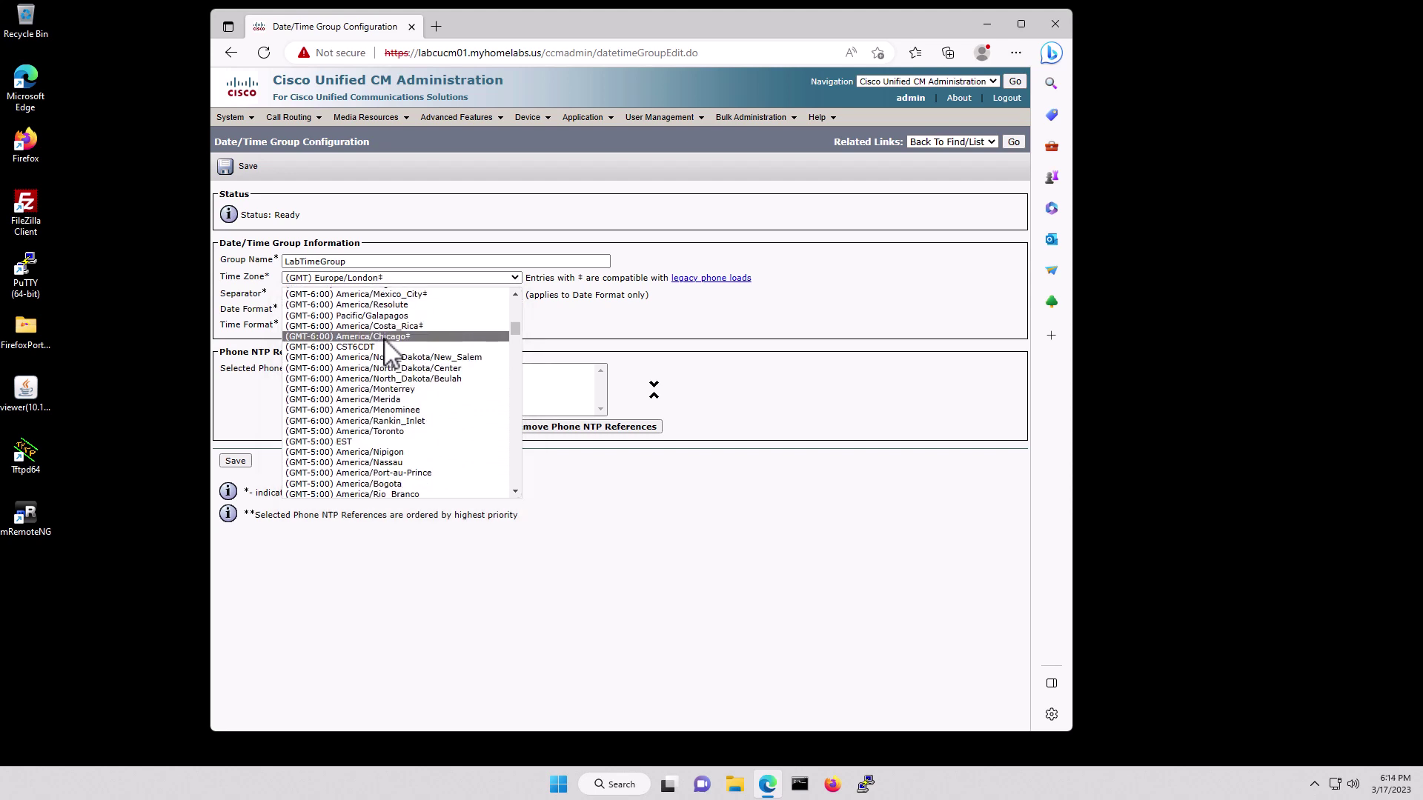
pyautogui.click(390, 354)
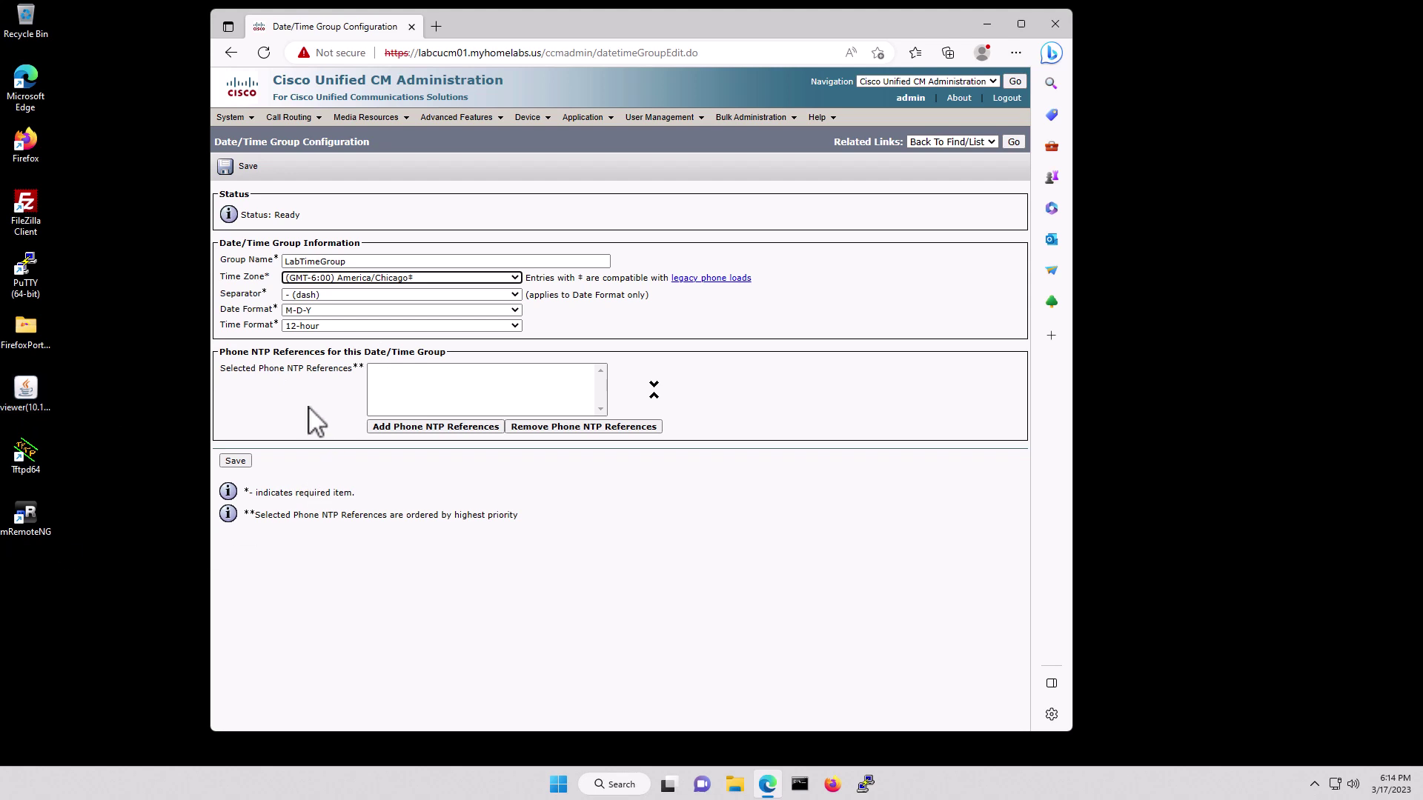
pyautogui.click(446, 392)
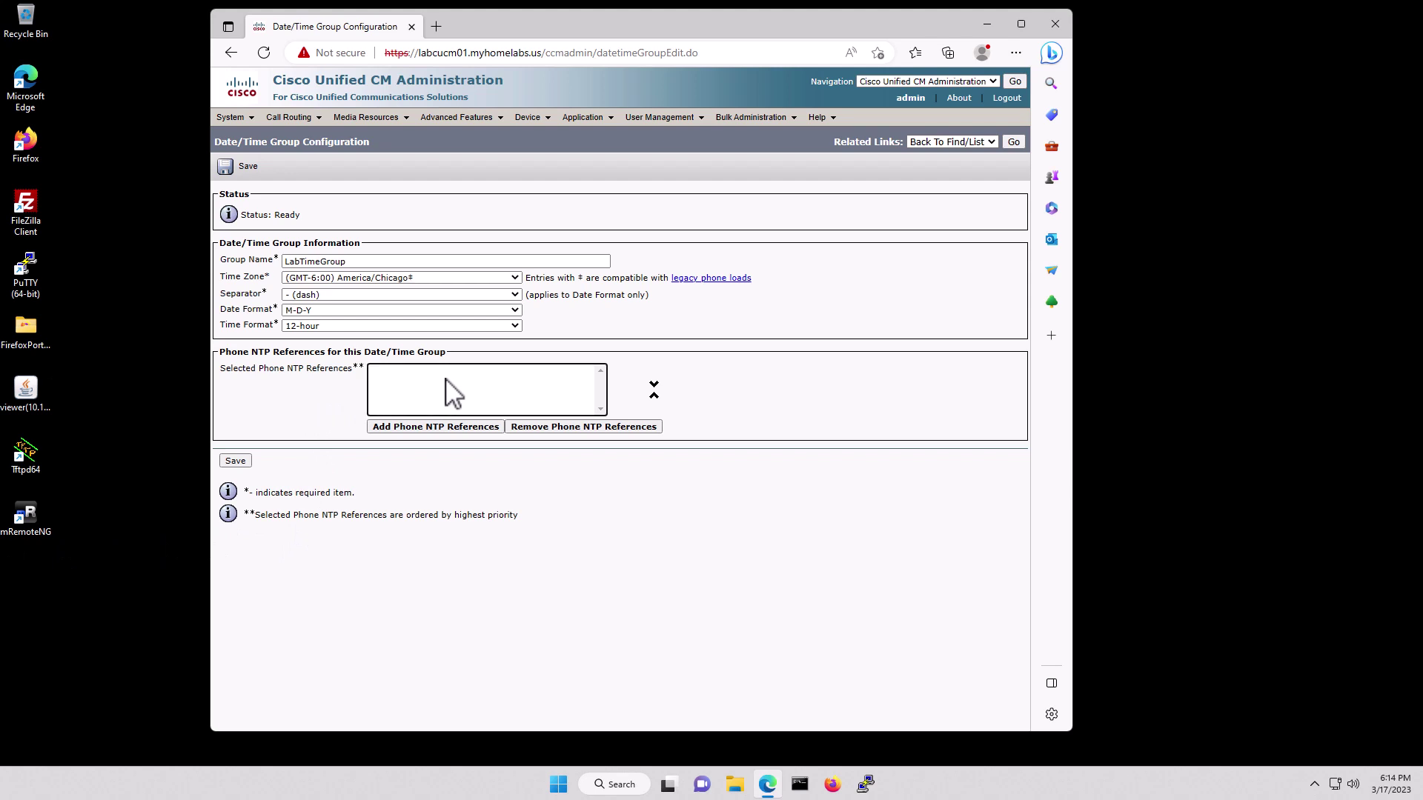
# Step: Add NTP references 10.100.10.11 and 10.100.10.12 to LabTimeGroup and save it
pyautogui.click(453, 428)
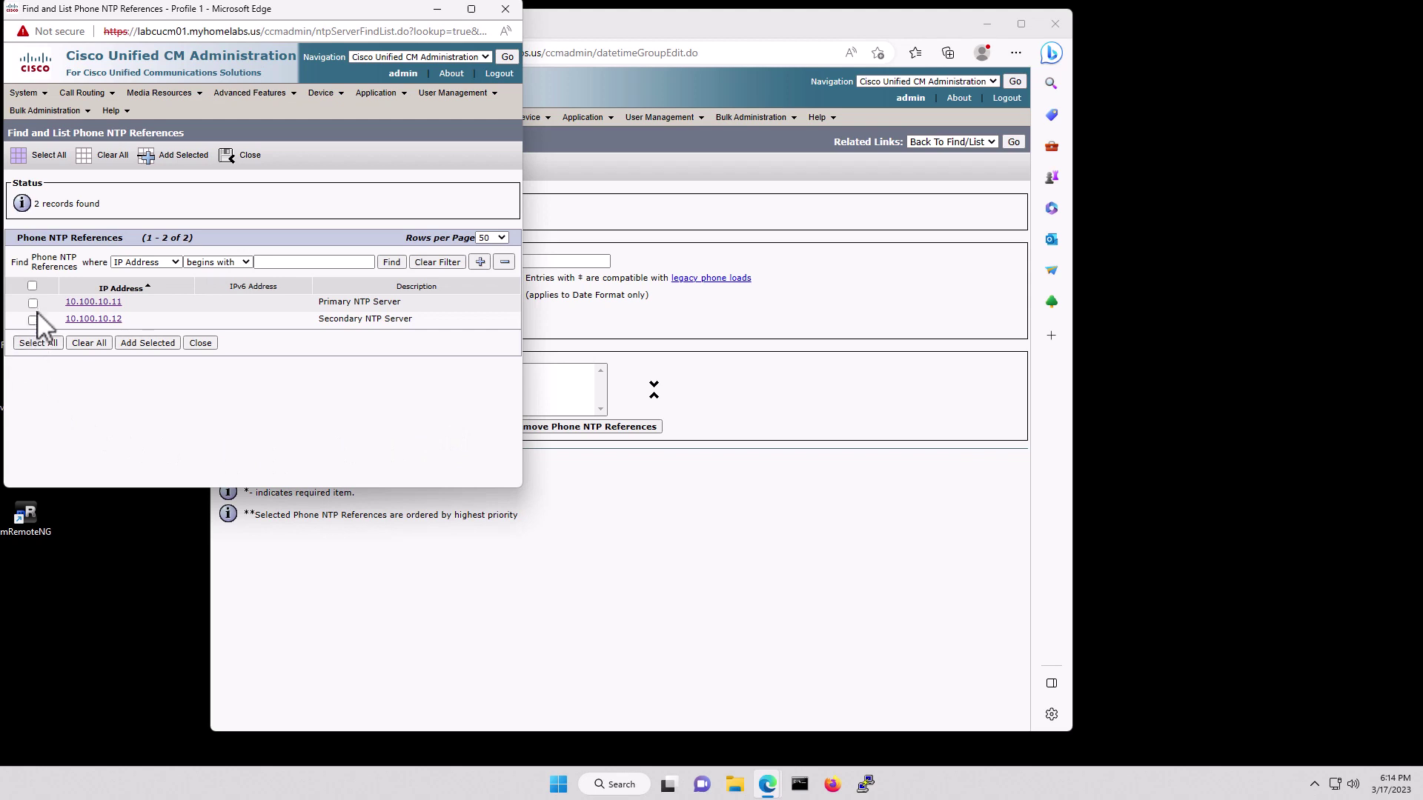
pyautogui.click(33, 304)
pyautogui.click(33, 320)
pyautogui.click(147, 343)
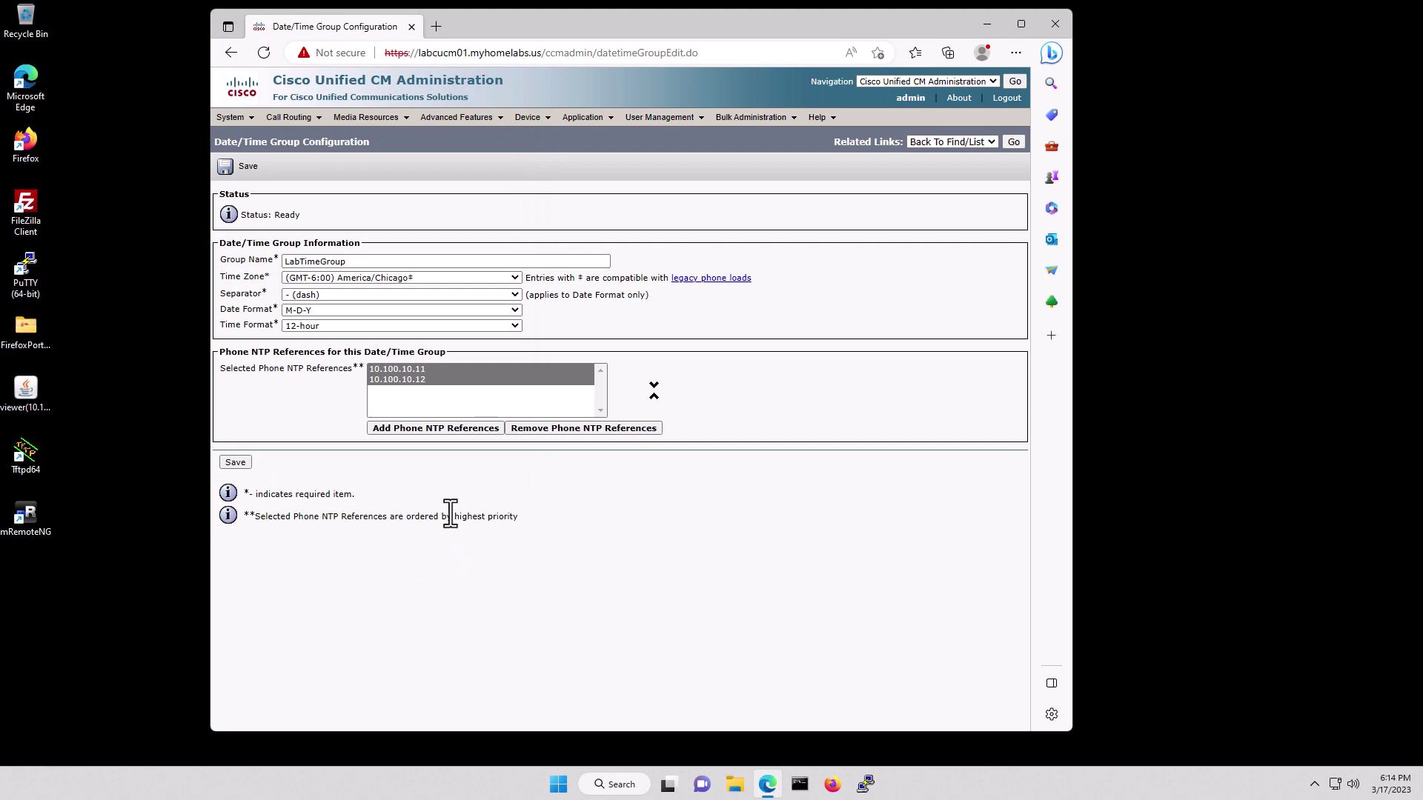
pyautogui.click(235, 462)
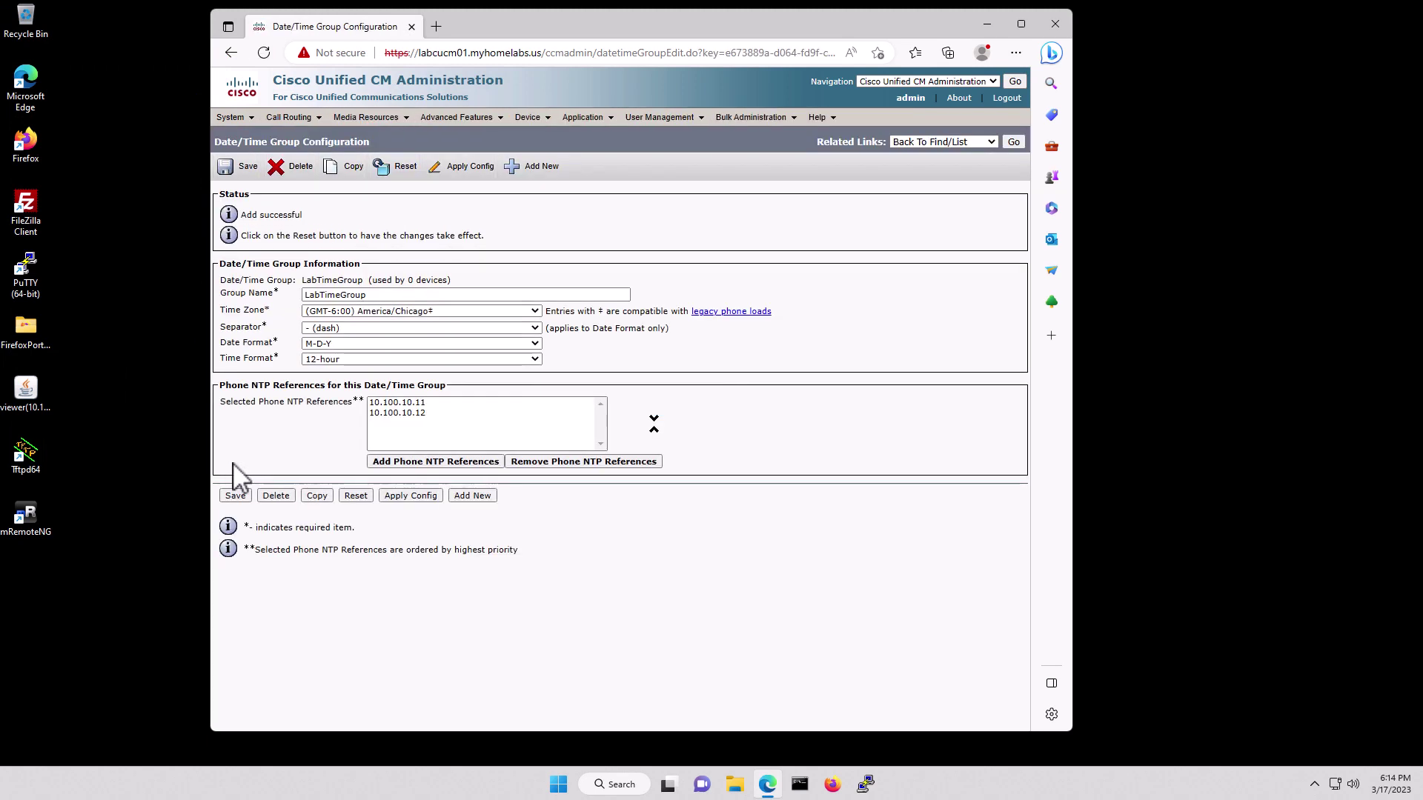
# Step: Go back to the Date/Time Group list and show all groups, CMLocal and LabTimeGroup
pyautogui.click(1012, 141)
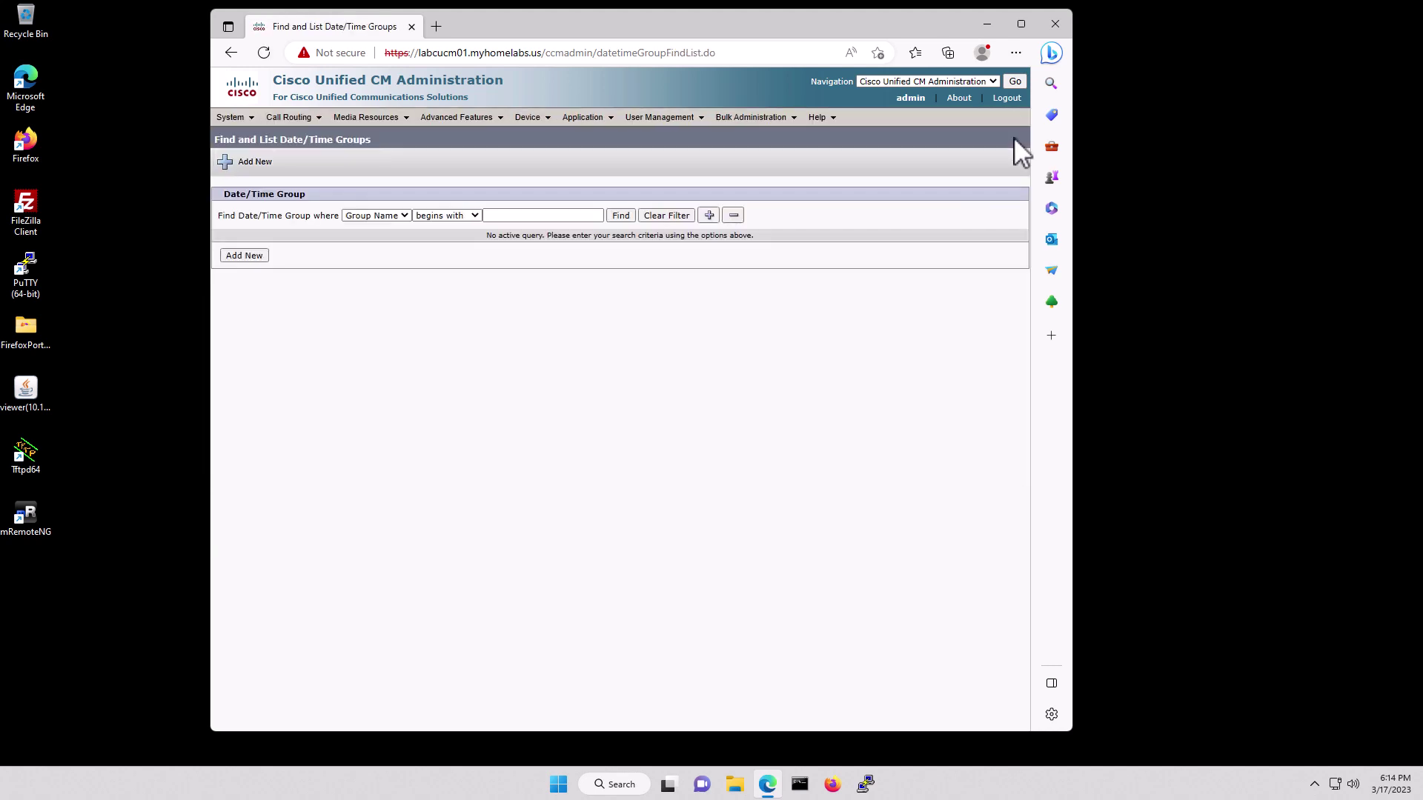
pyautogui.click(621, 216)
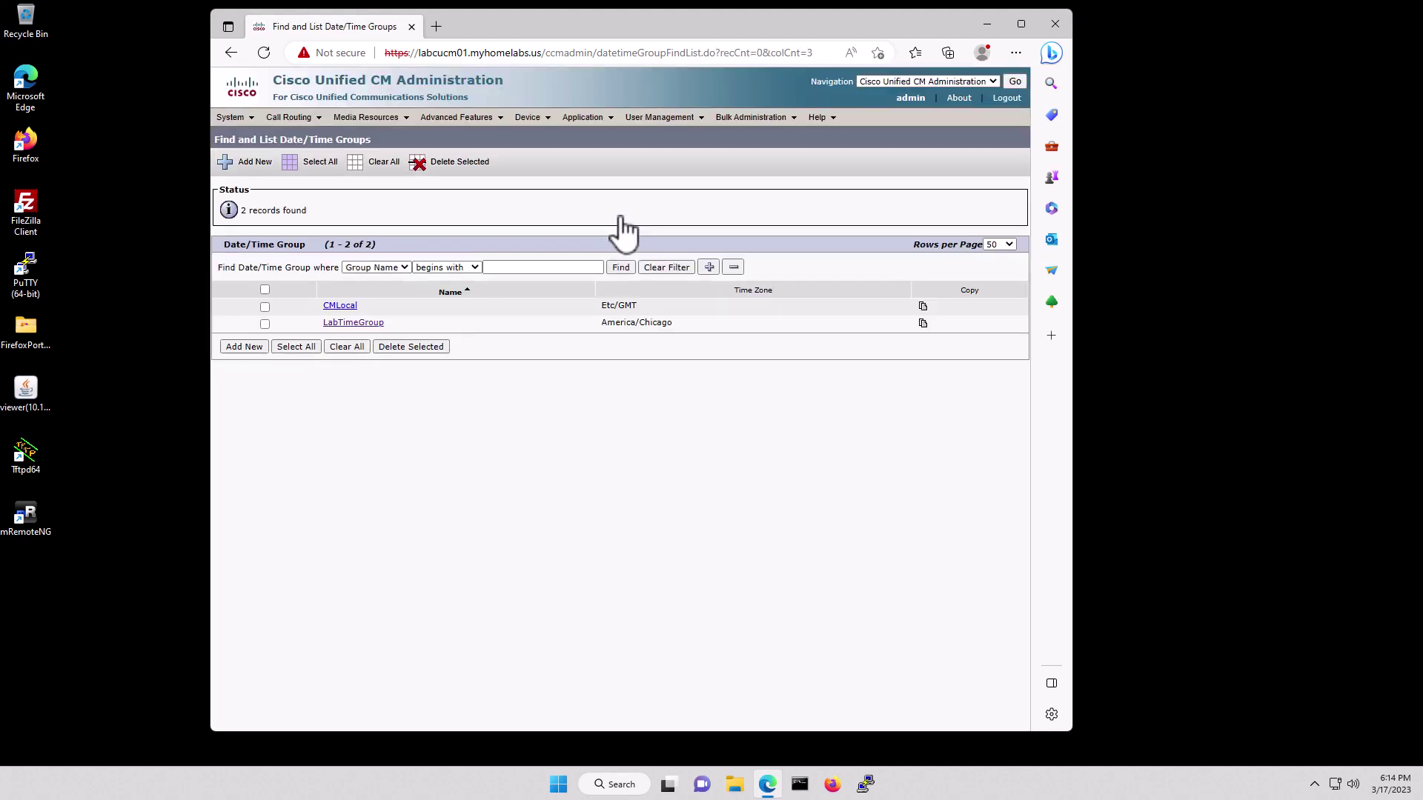
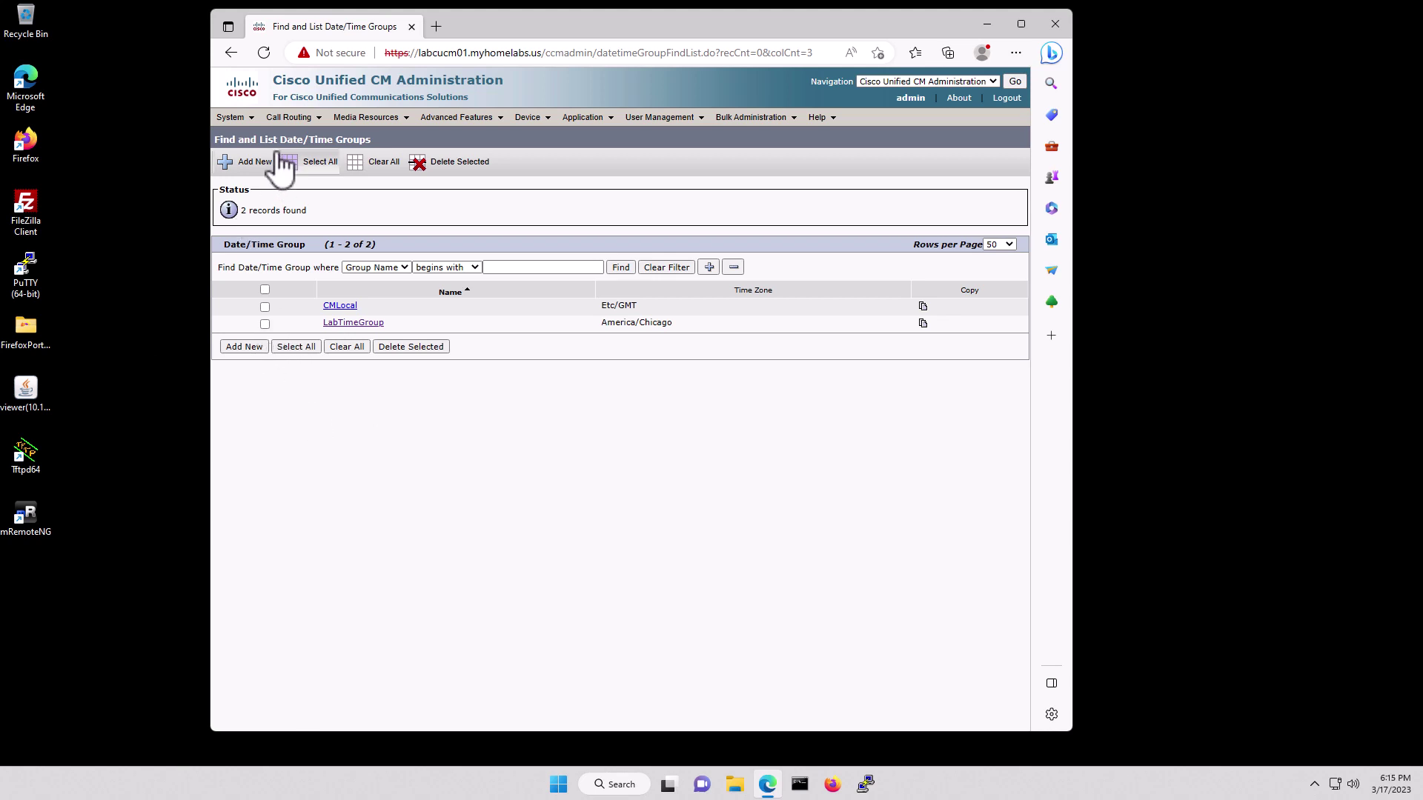
# Step: Add a physical location named My Lab with description My Lab and save it
pyautogui.moveTo(229, 119)
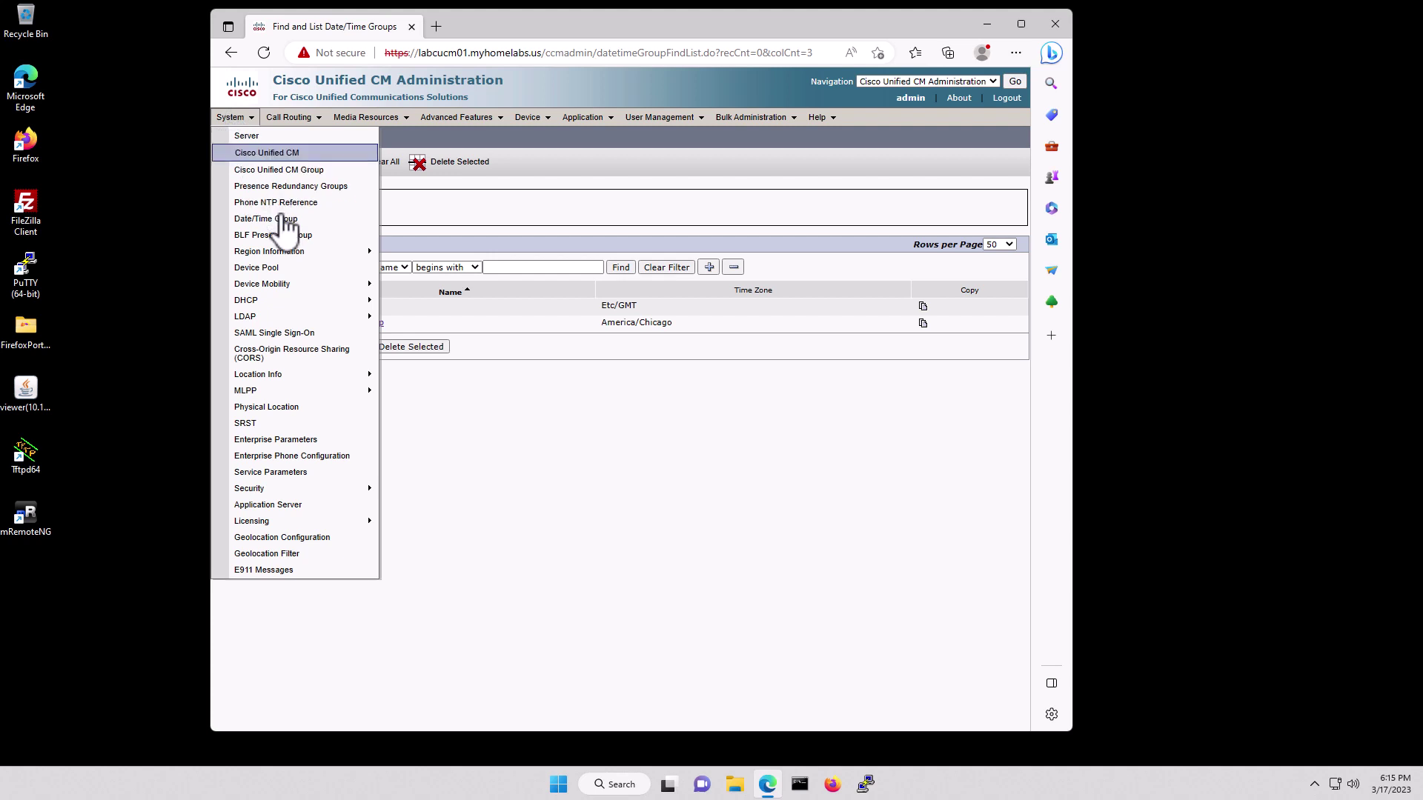
pyautogui.click(291, 408)
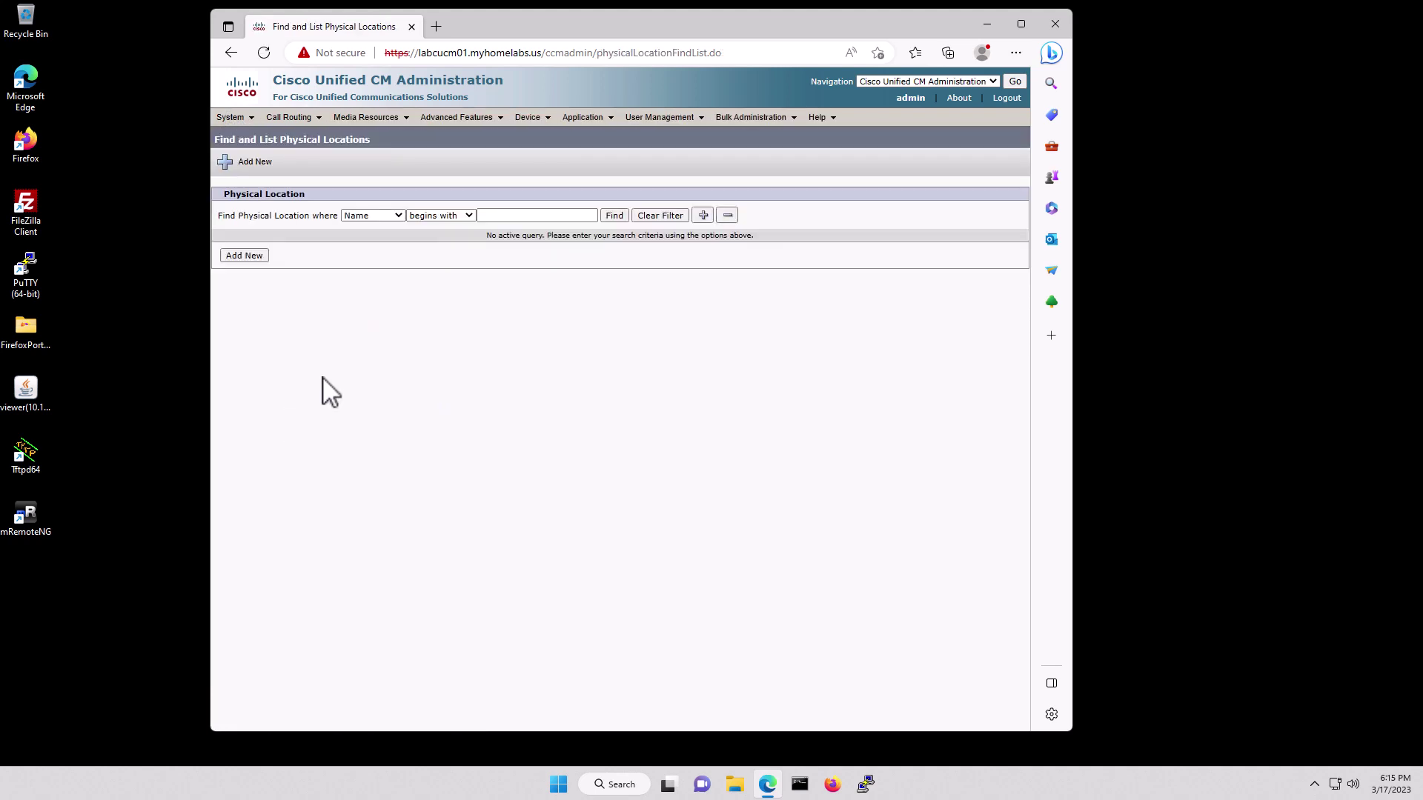
pyautogui.click(250, 256)
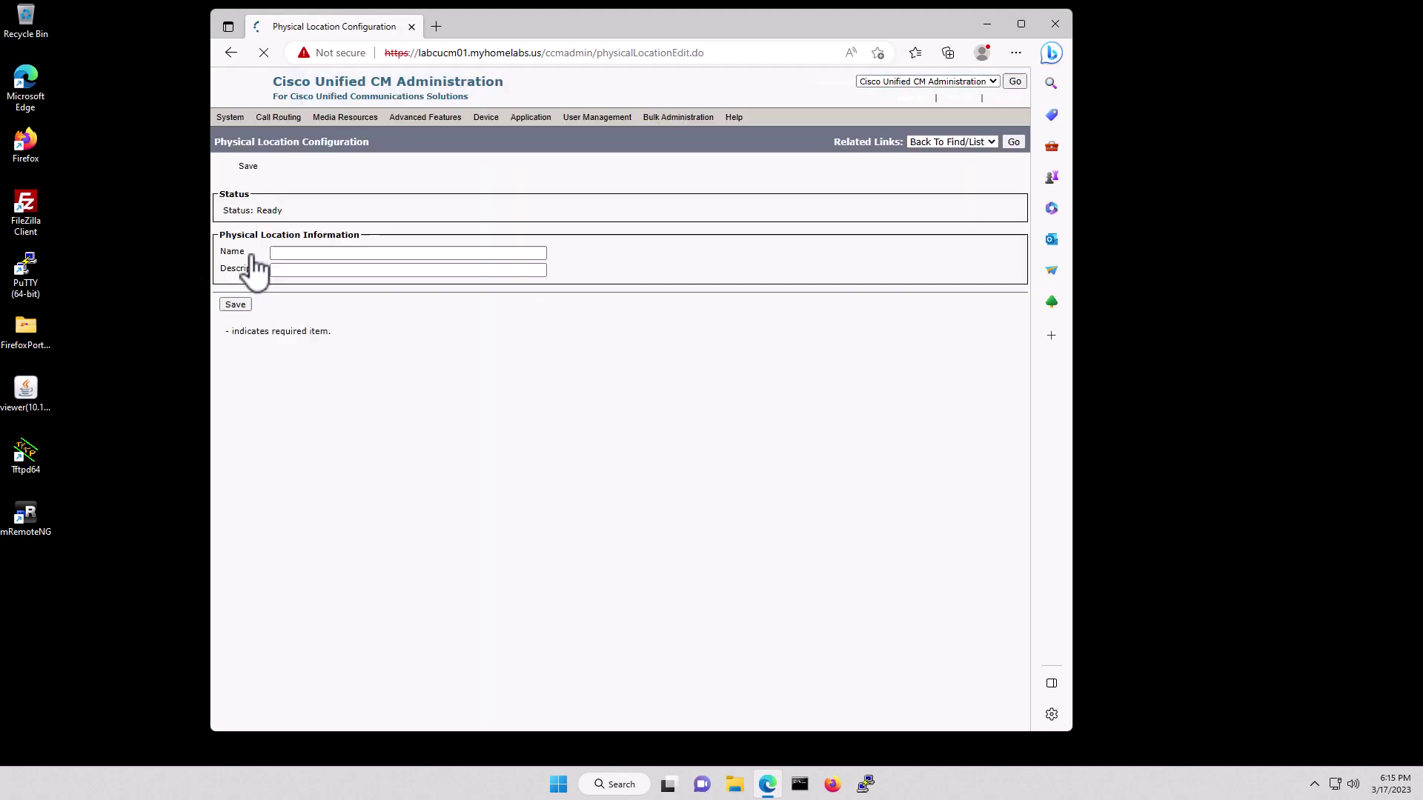
pyautogui.click(302, 262)
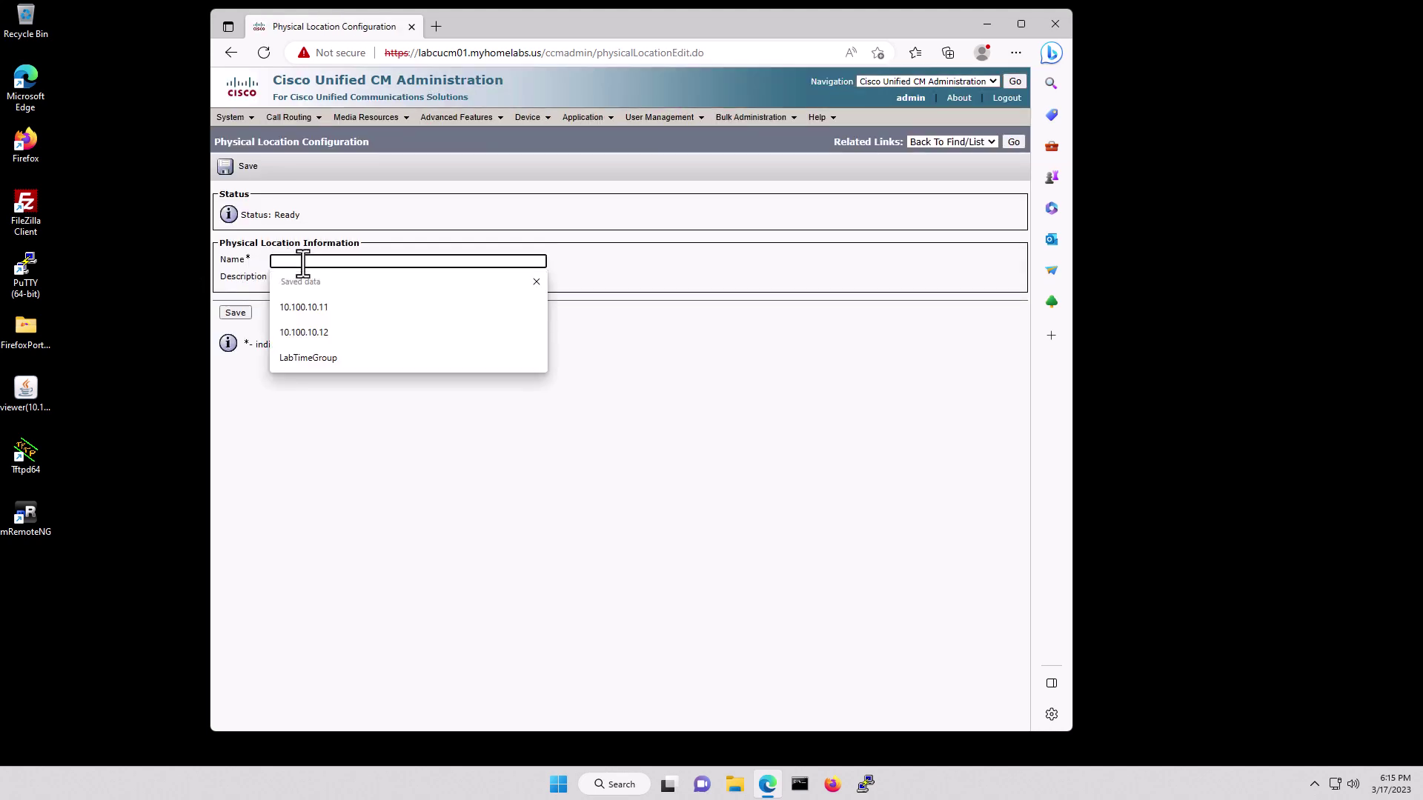
pyautogui.write('My Lab')
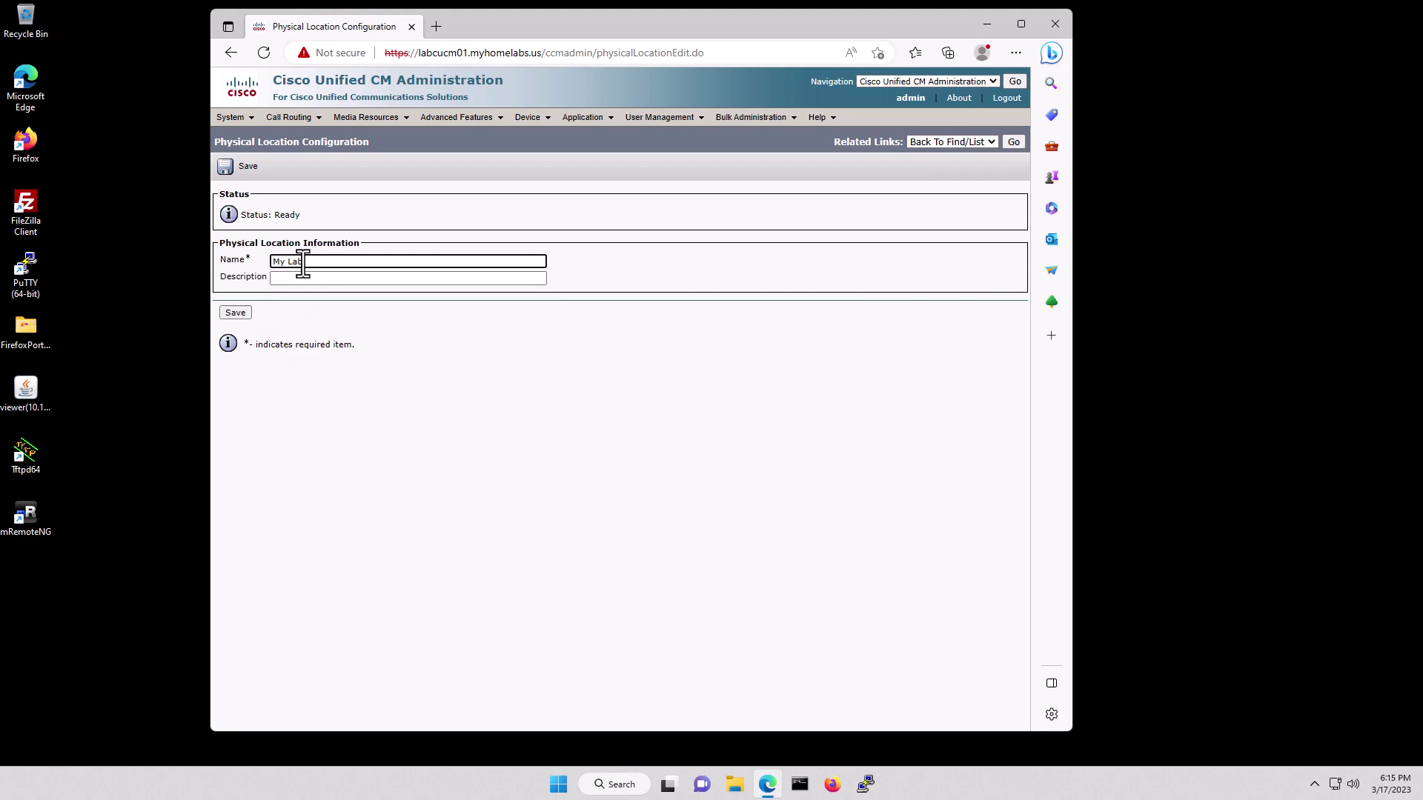
pyautogui.hotkey('ctrl', 'a')
pyautogui.hotkey('ctrl', 'c')
pyautogui.press('Tab')
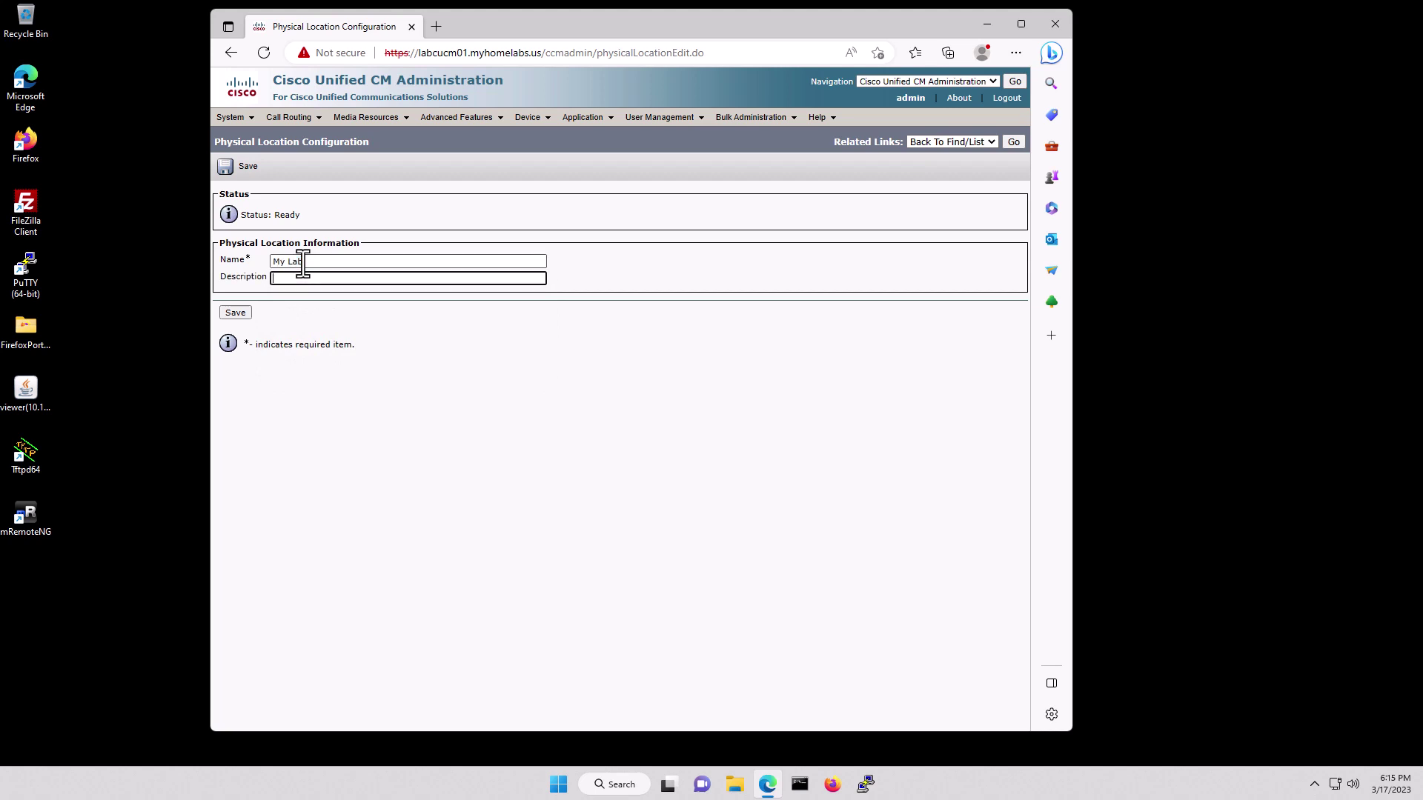
pyautogui.hotkey('ctrl', 'v')
pyautogui.click(243, 315)
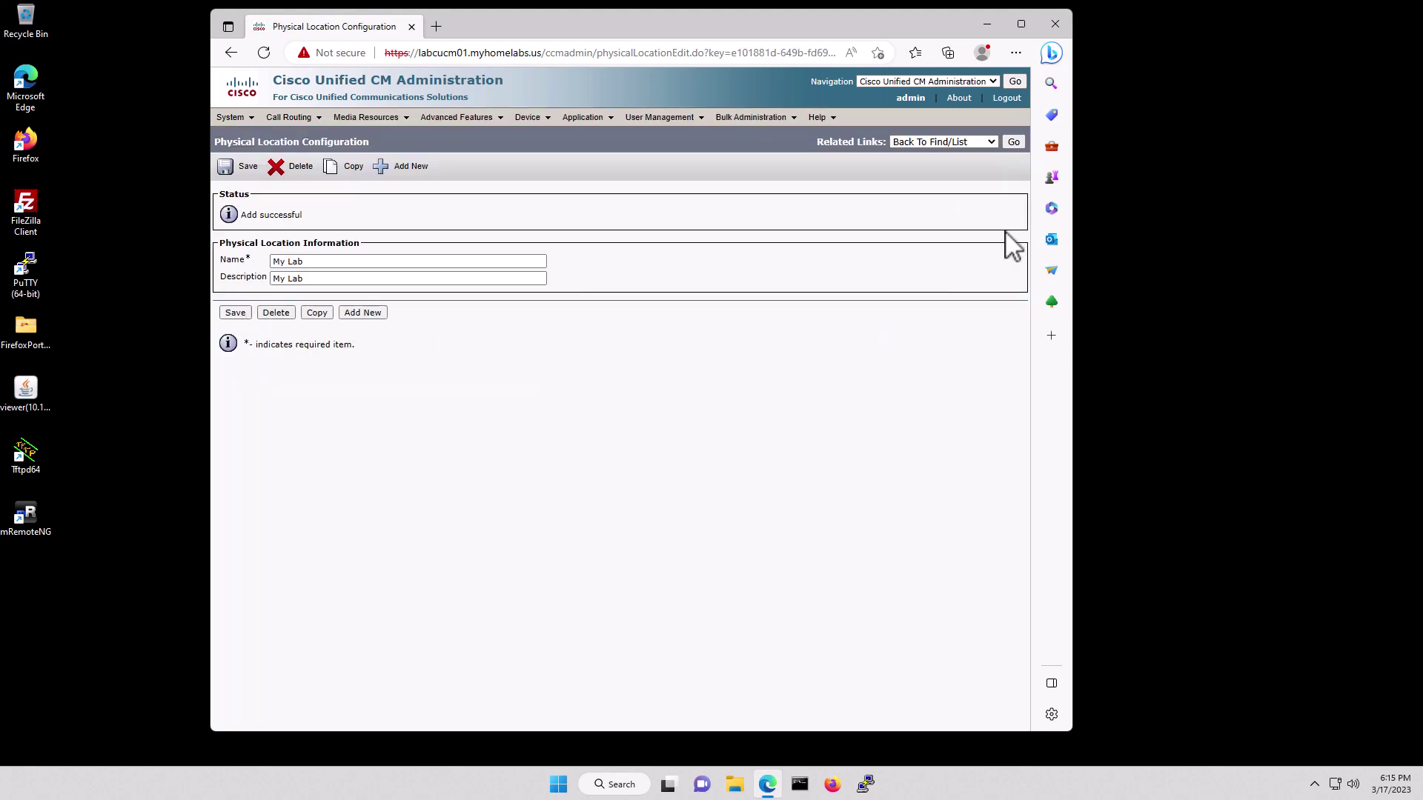
# Step: List all physical locations to confirm My Lab appears
pyautogui.click(1013, 142)
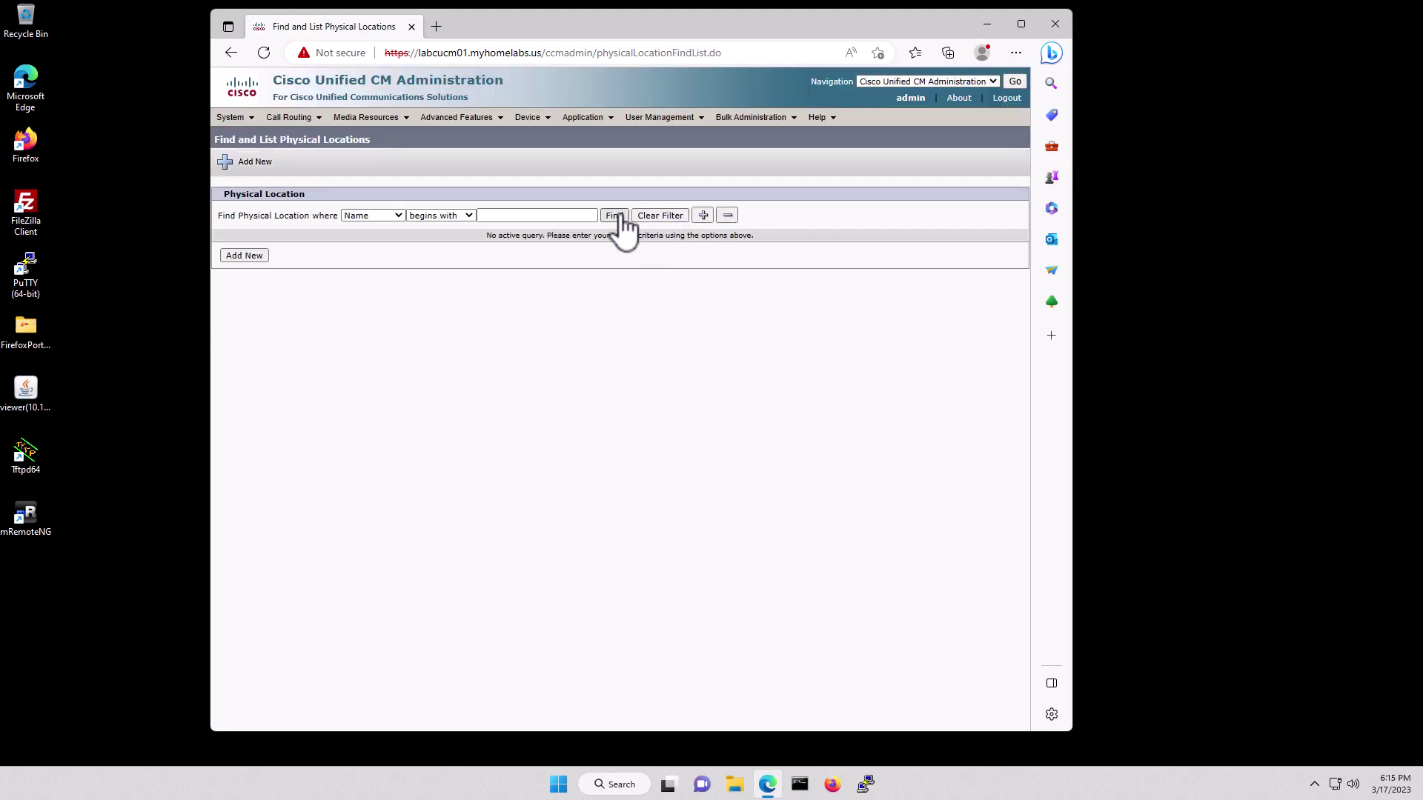
pyautogui.click(615, 216)
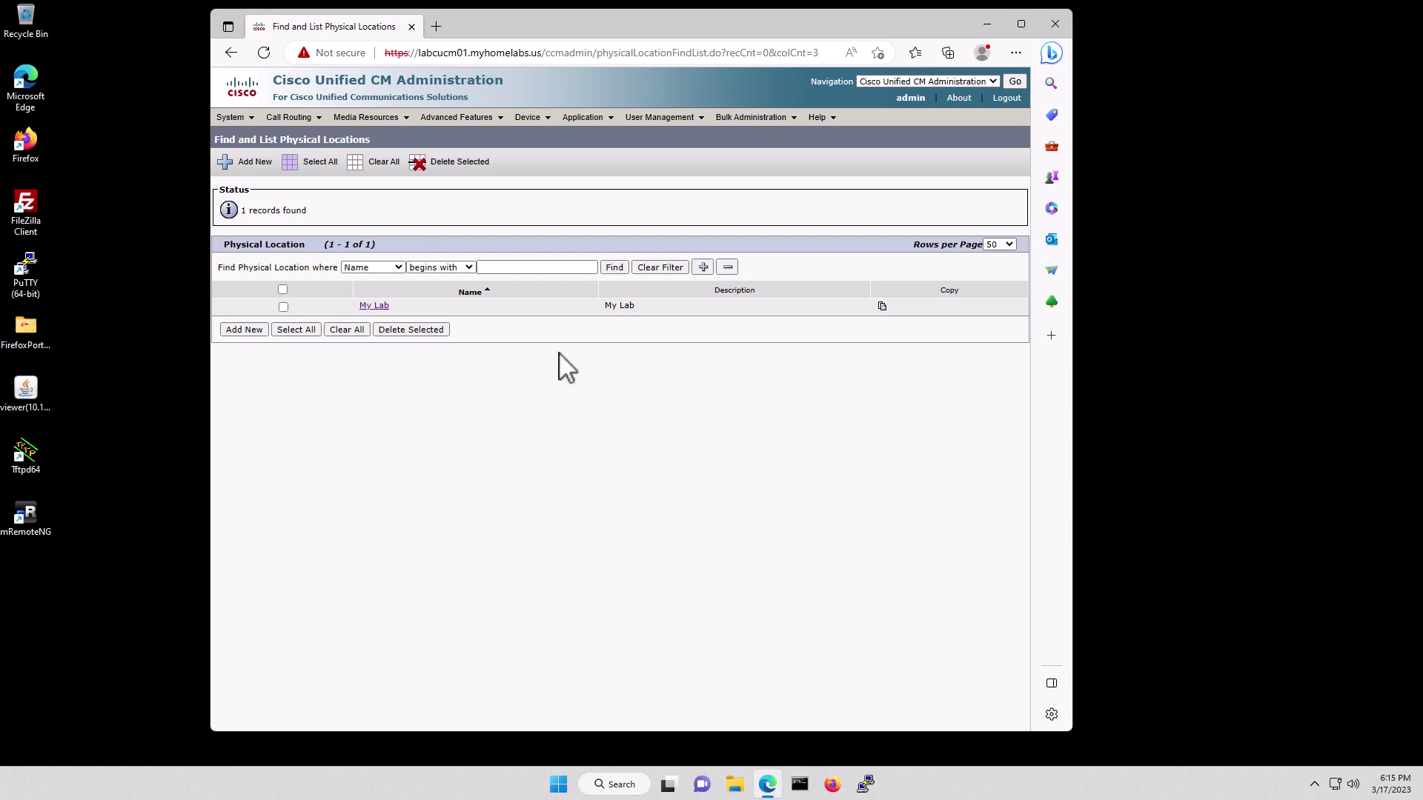
pyautogui.click(232, 118)
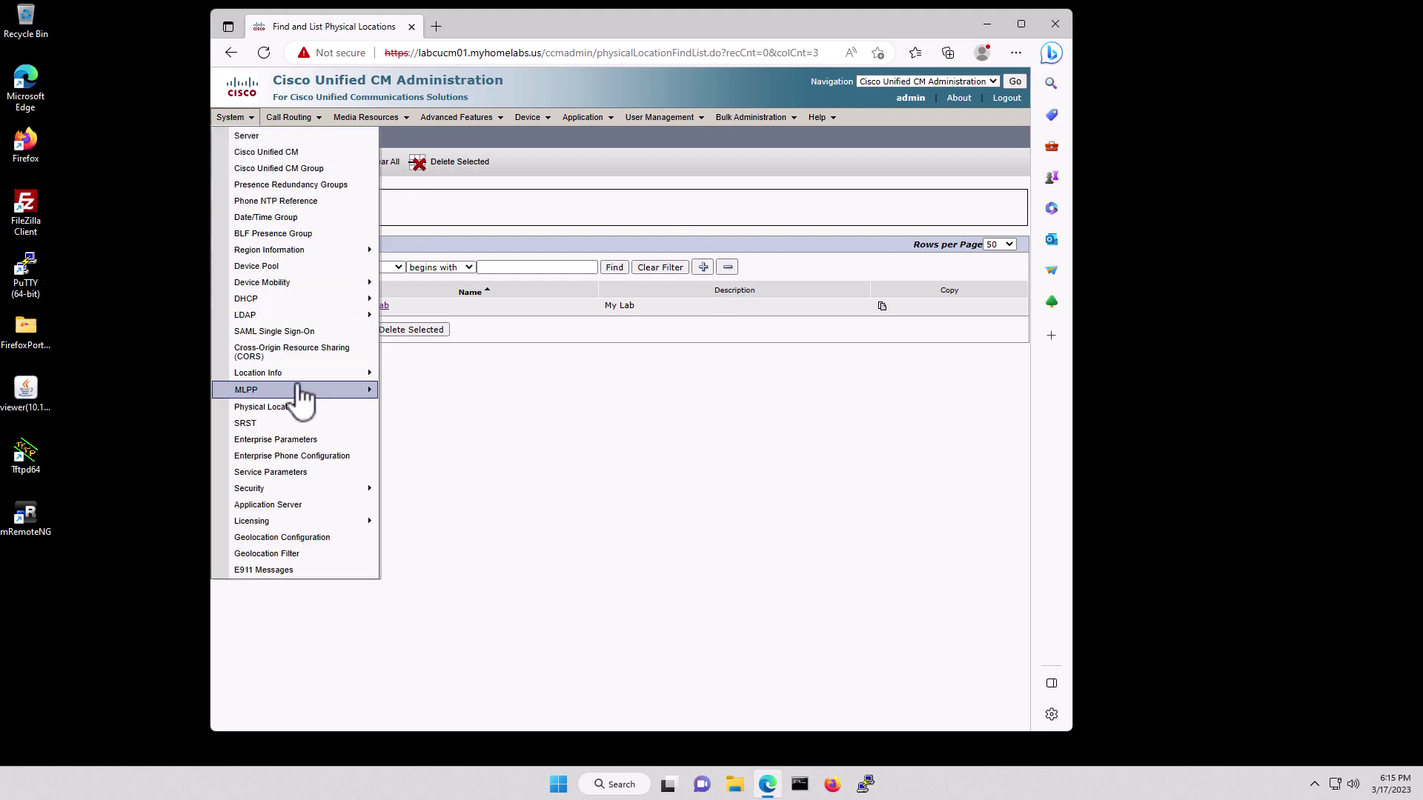
# Step: Save a new location named Lab, linked to Hub_None with default bandwidth settings
pyautogui.moveTo(308, 379)
pyautogui.click(412, 374)
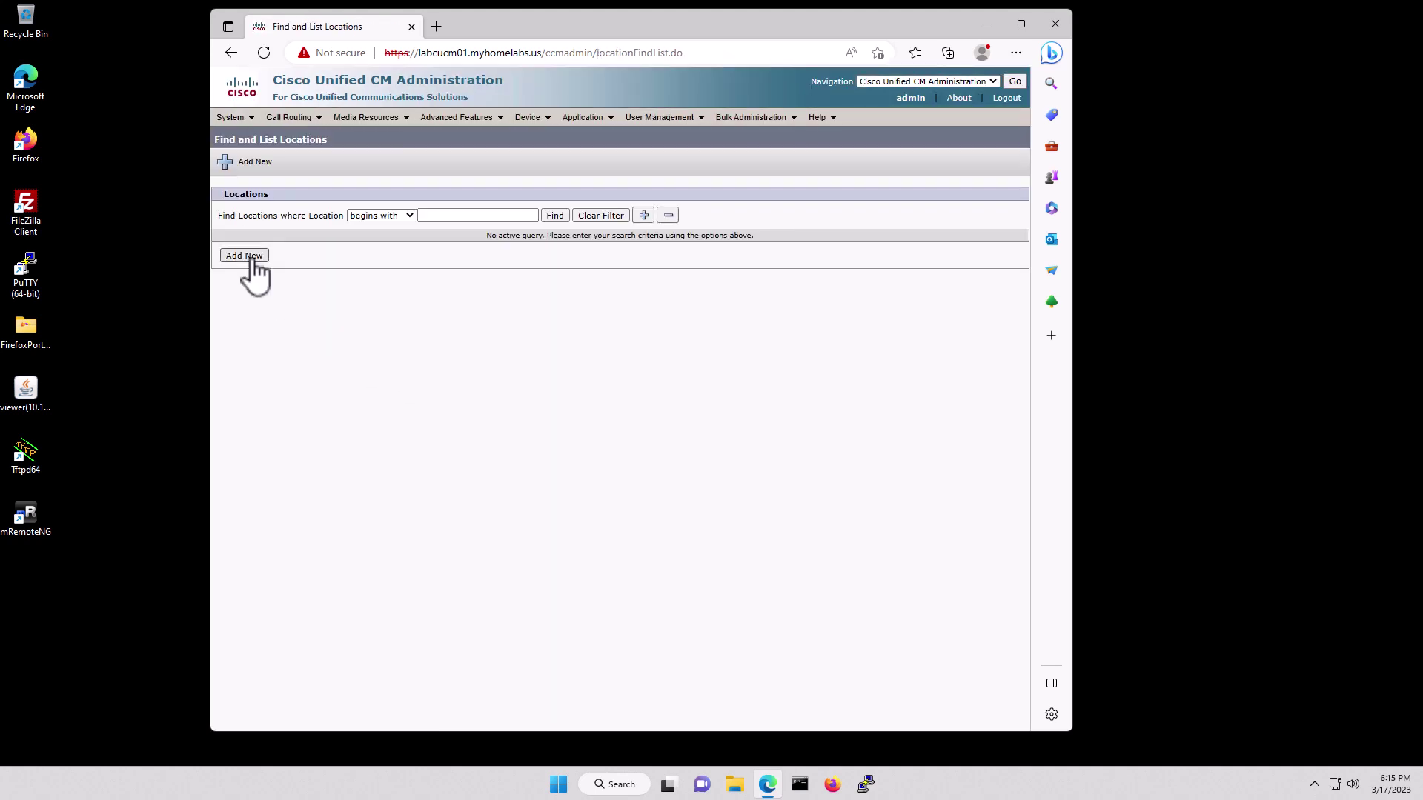
pyautogui.click(249, 256)
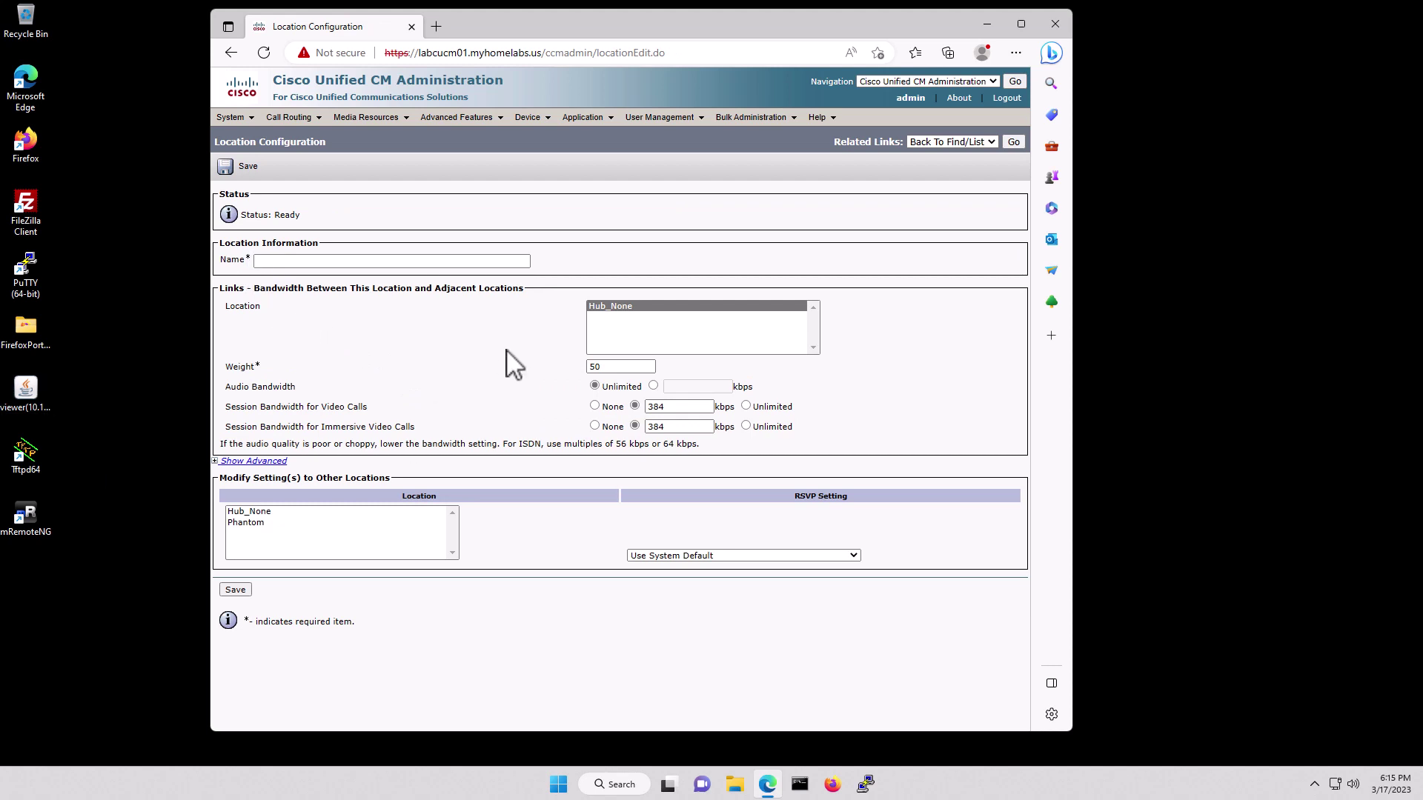
pyautogui.click(314, 261)
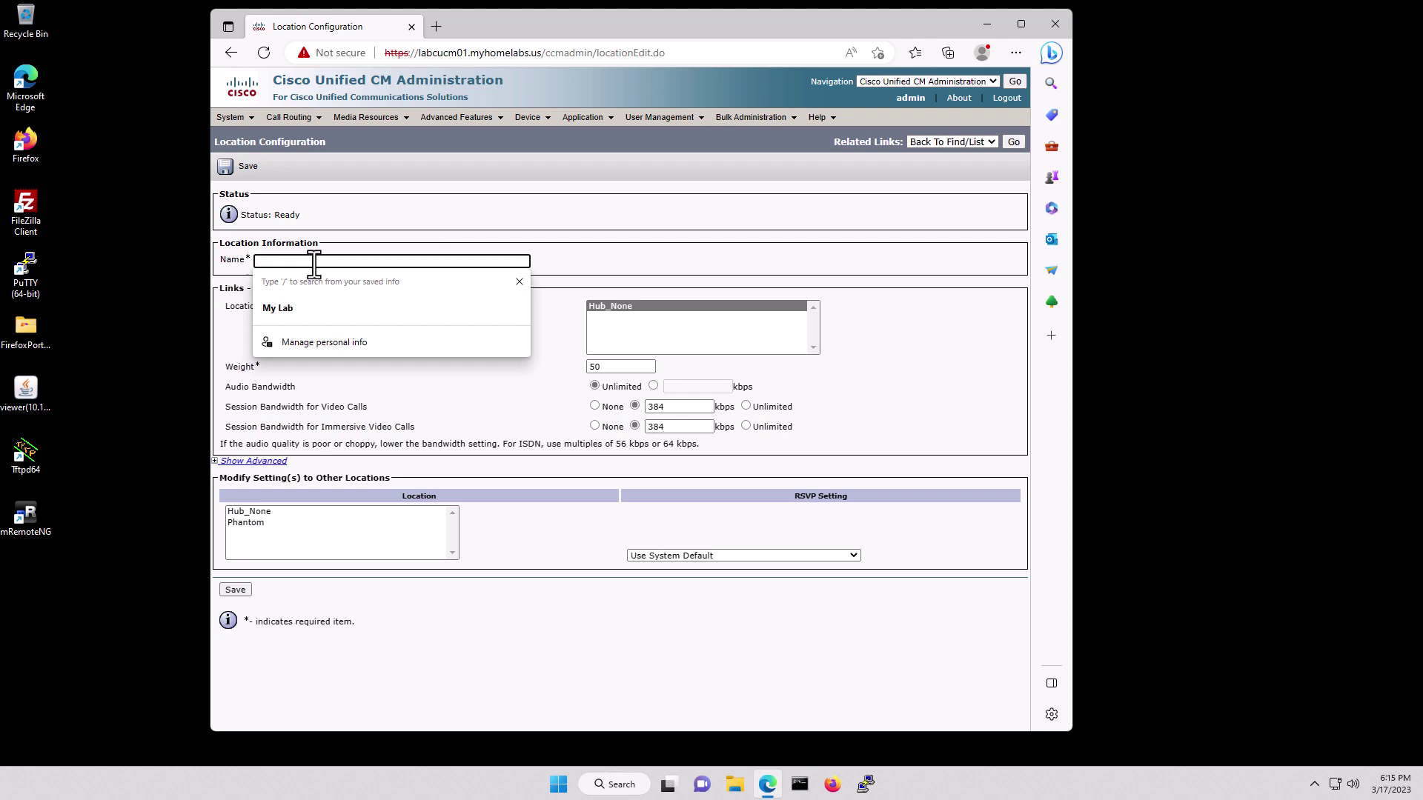
pyautogui.write('Lab')
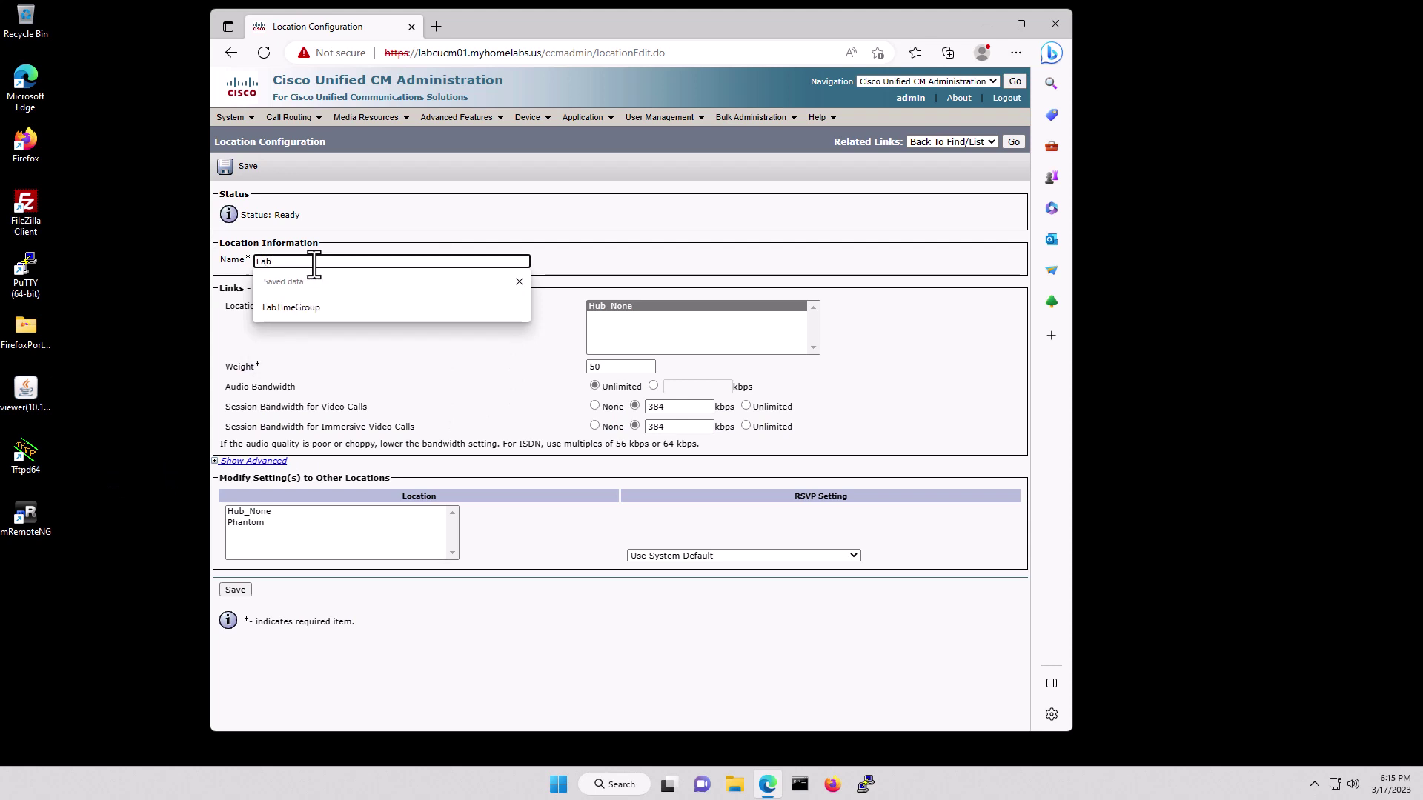
pyautogui.click(460, 377)
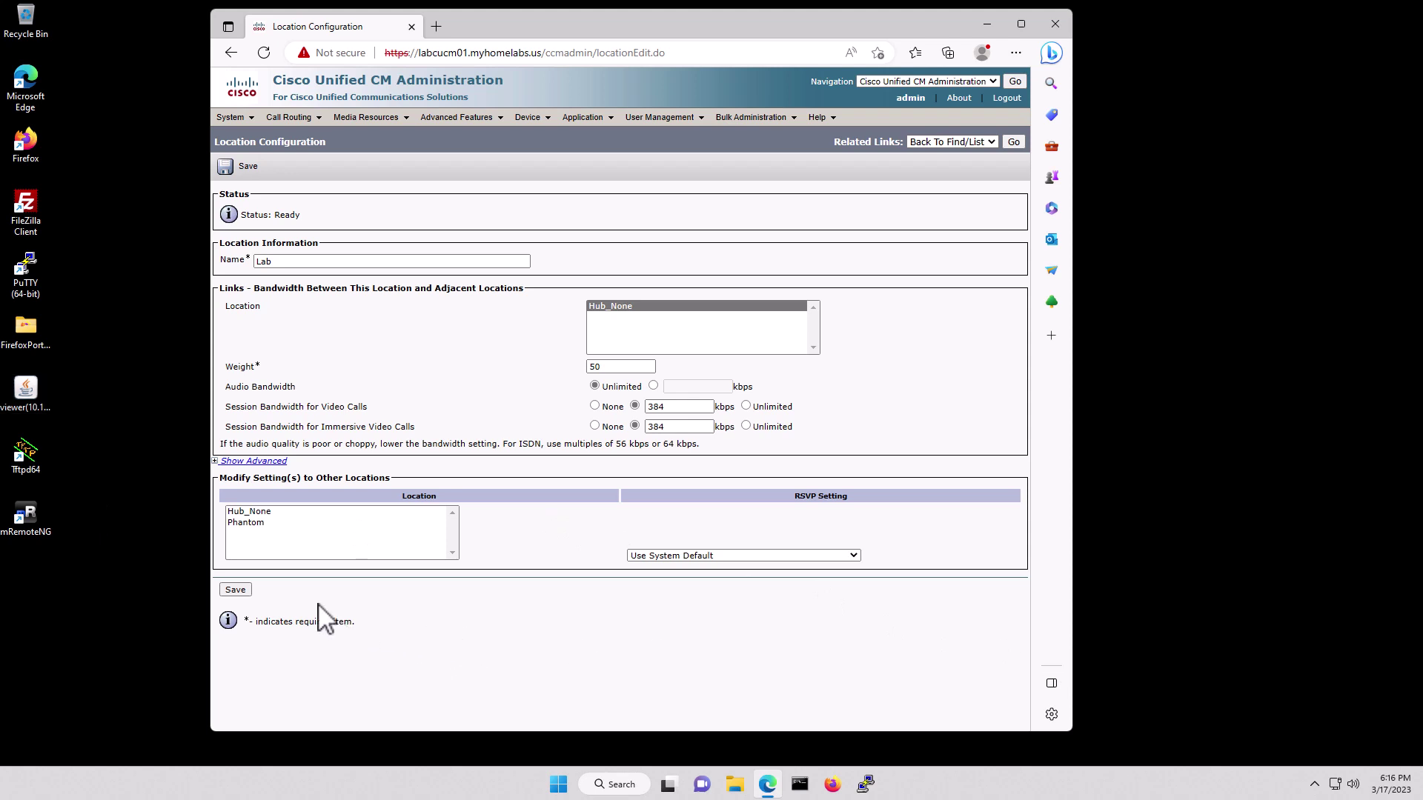
pyautogui.click(244, 591)
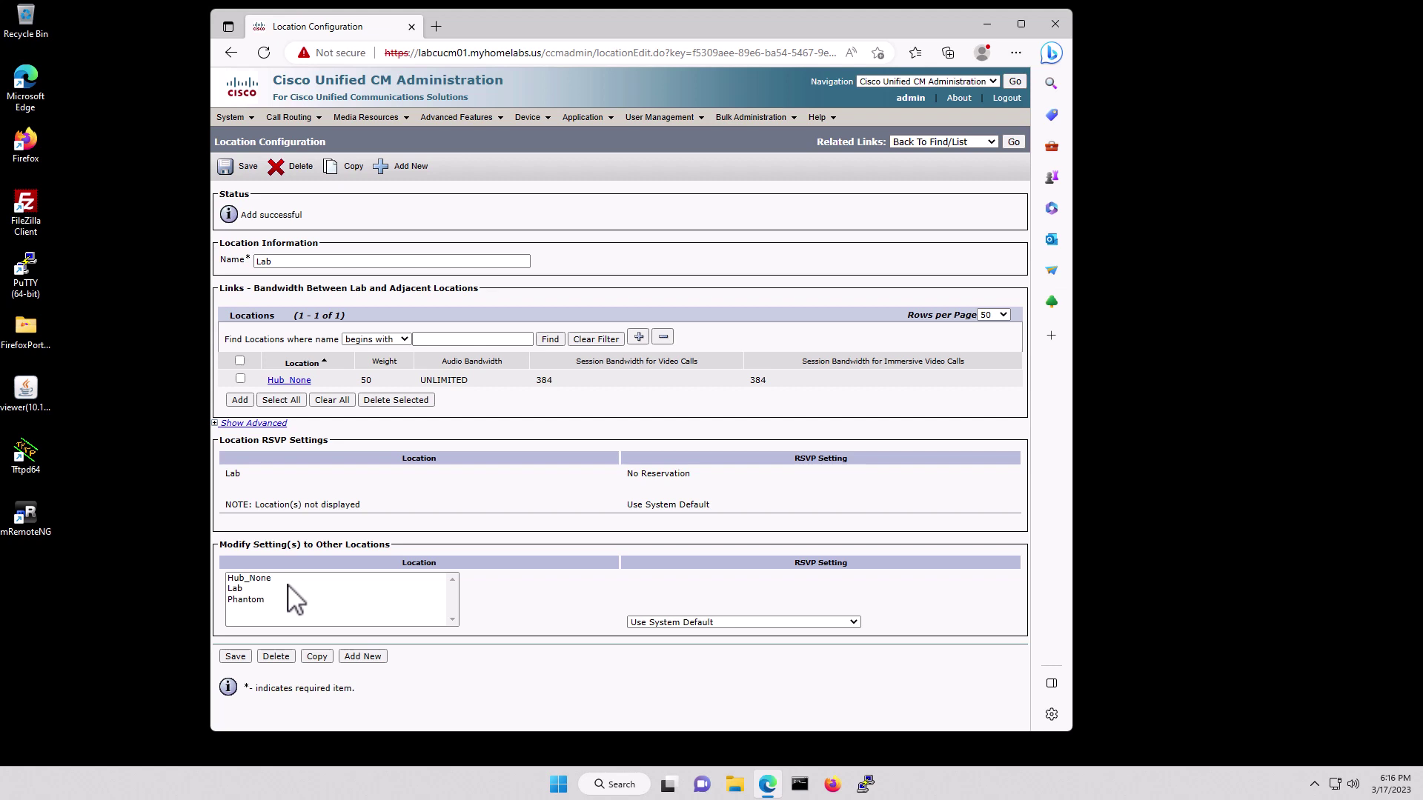
pyautogui.moveTo(231, 119)
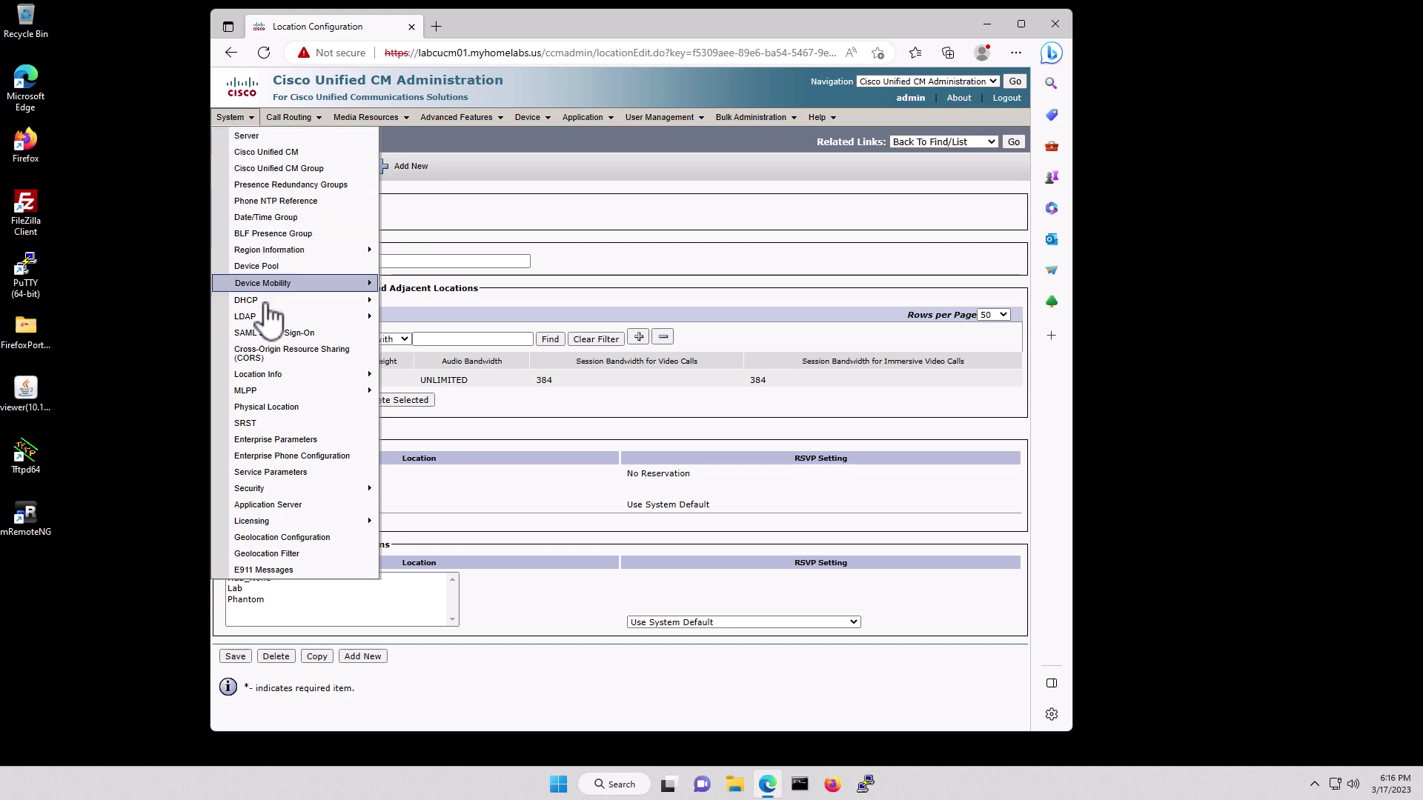
# Step: Save a new region named Home Lab, confirmed by Add successful
pyautogui.moveTo(303, 380)
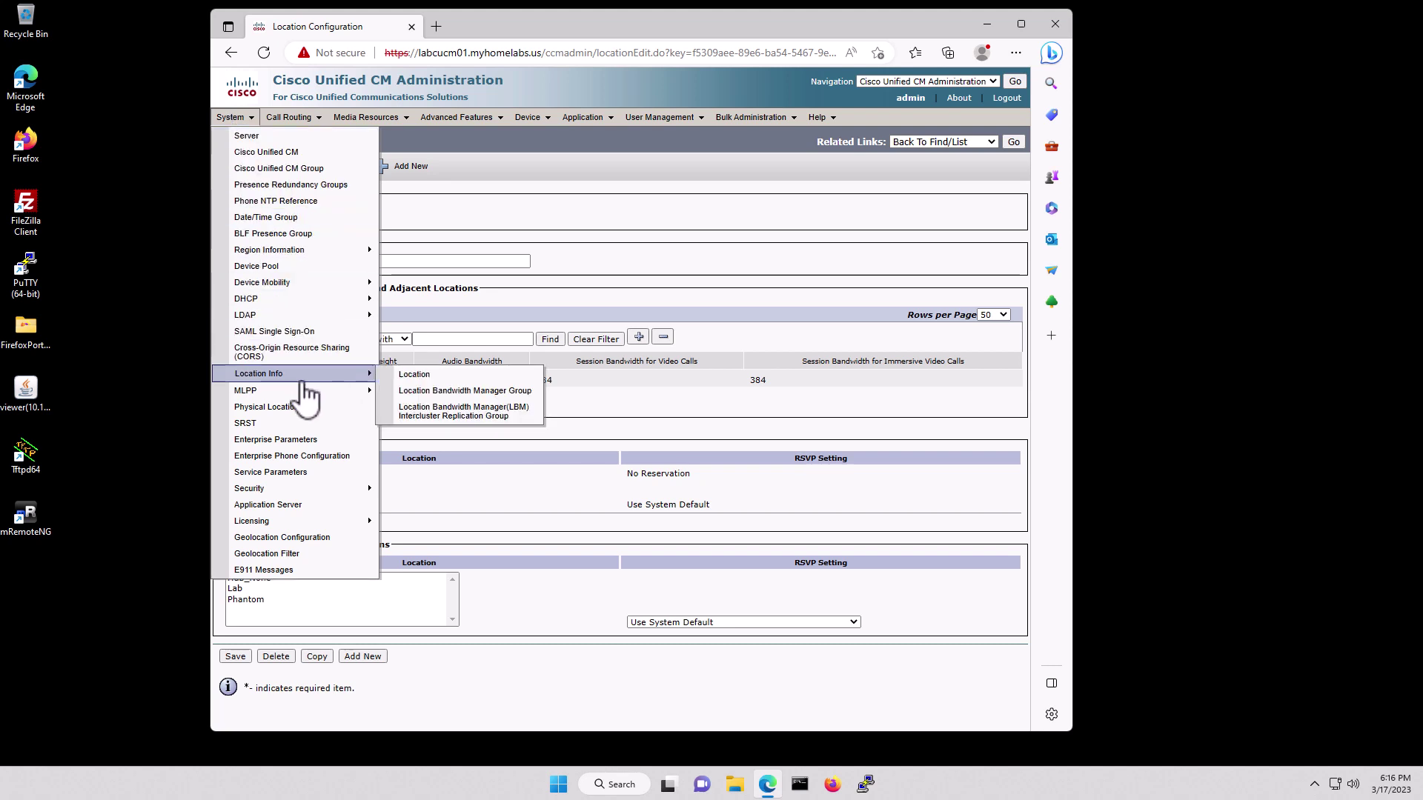
pyautogui.moveTo(293, 252)
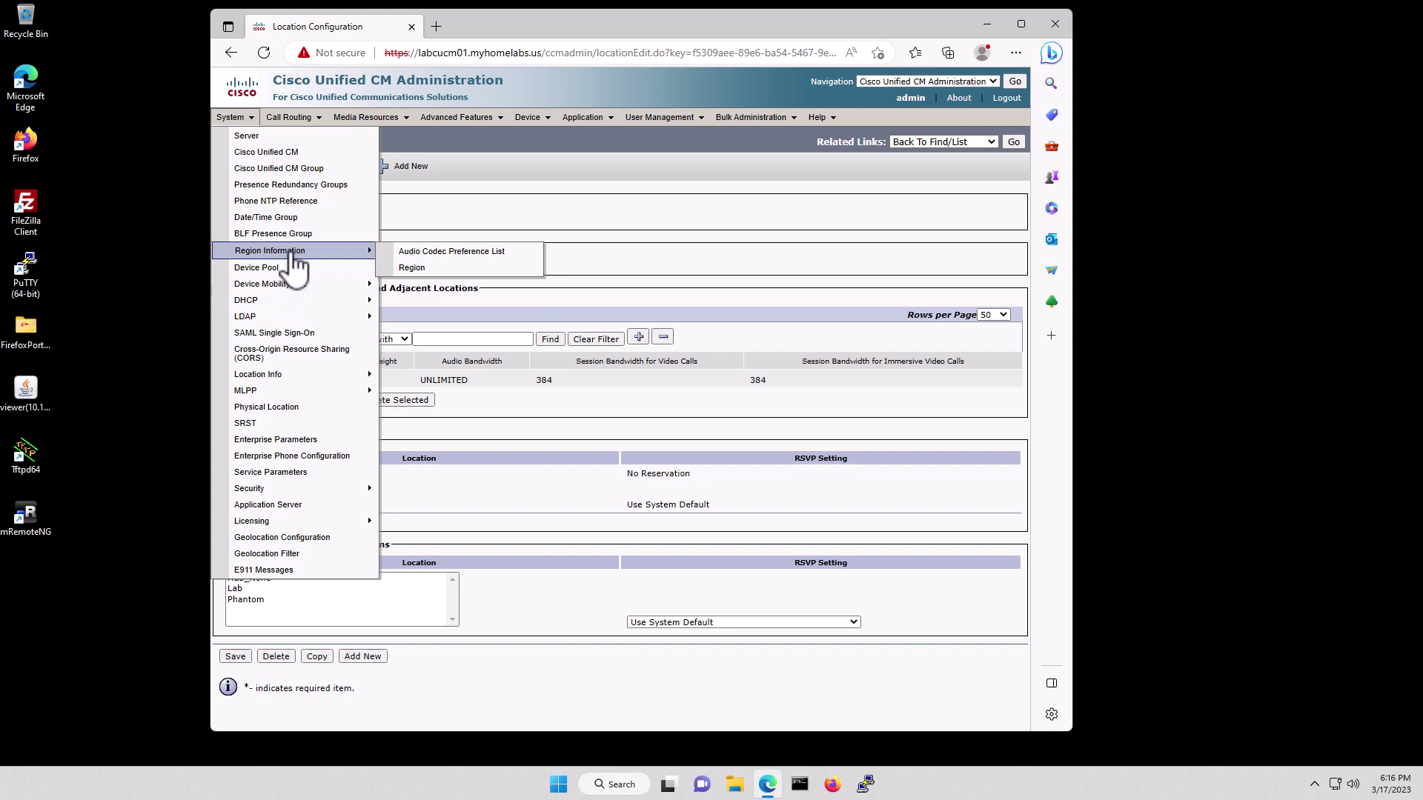
pyautogui.click(434, 270)
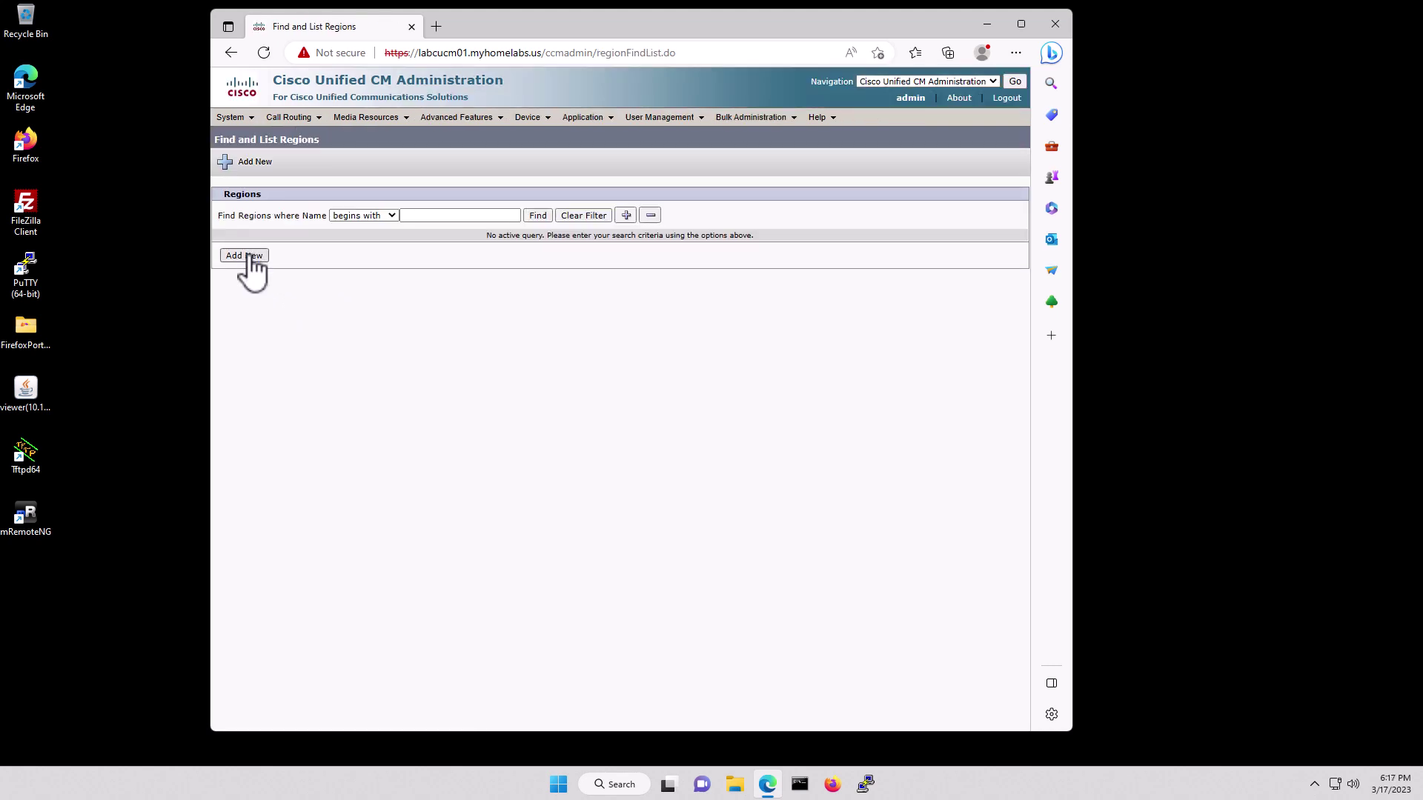
pyautogui.click(250, 256)
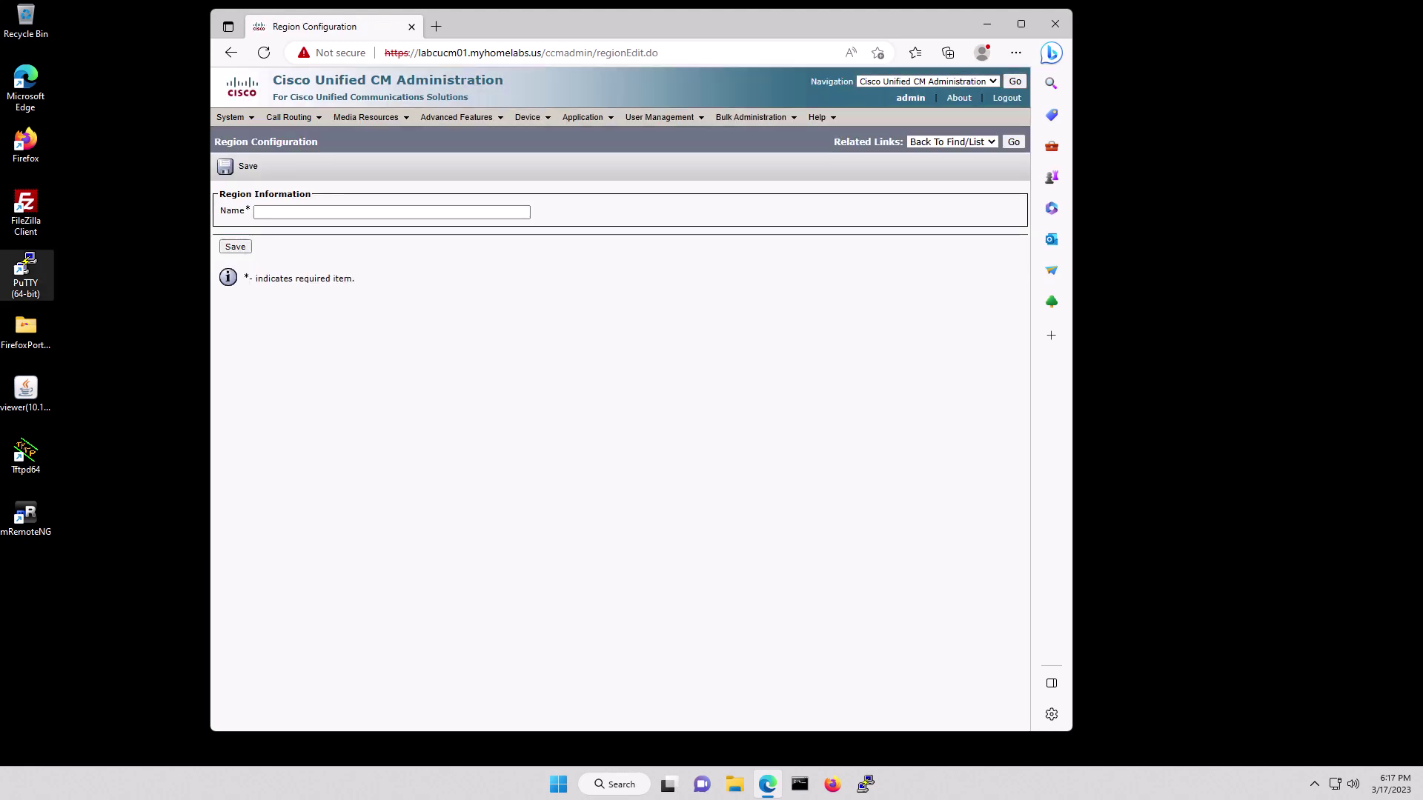
pyautogui.click(336, 211)
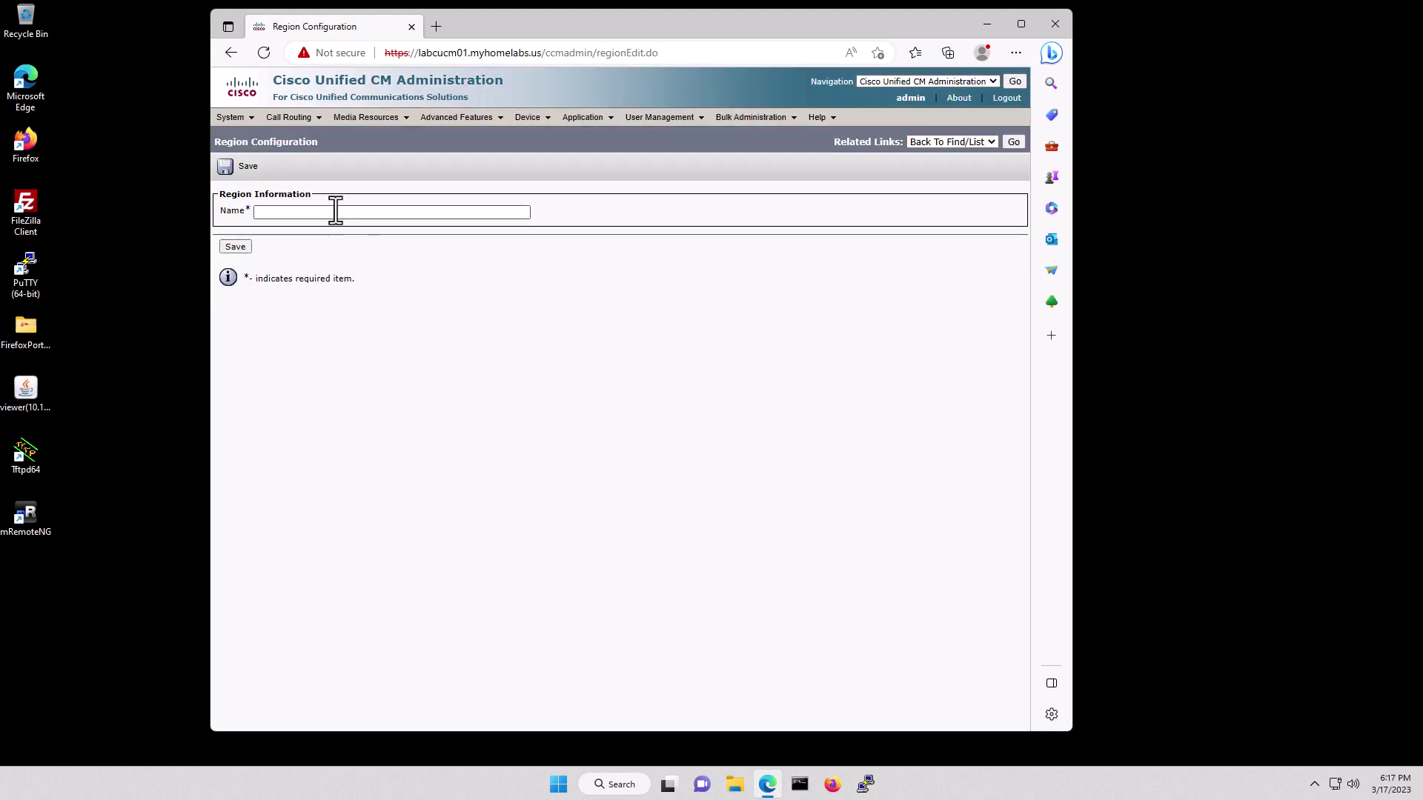
pyautogui.click(337, 211)
pyautogui.write('Home Lab')
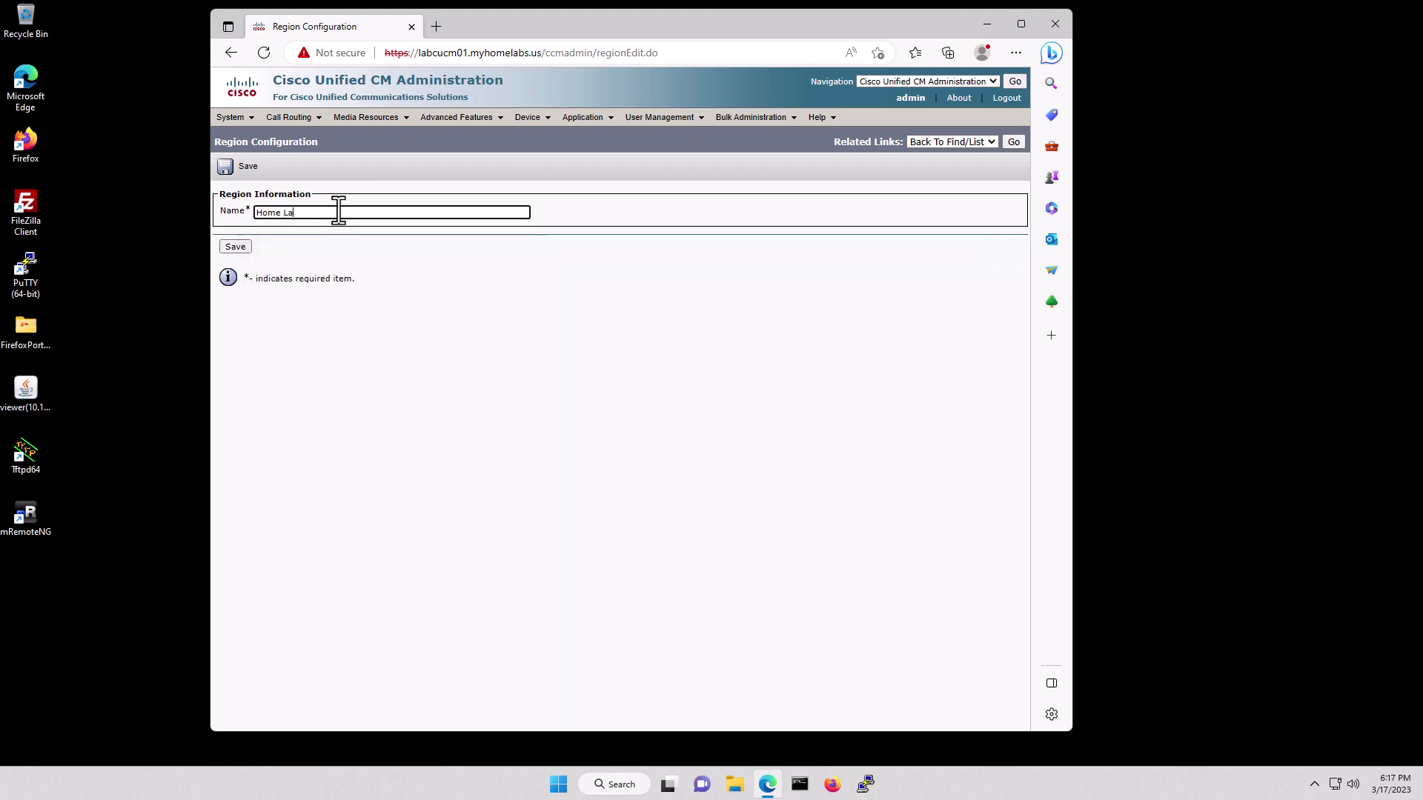
pyautogui.click(235, 248)
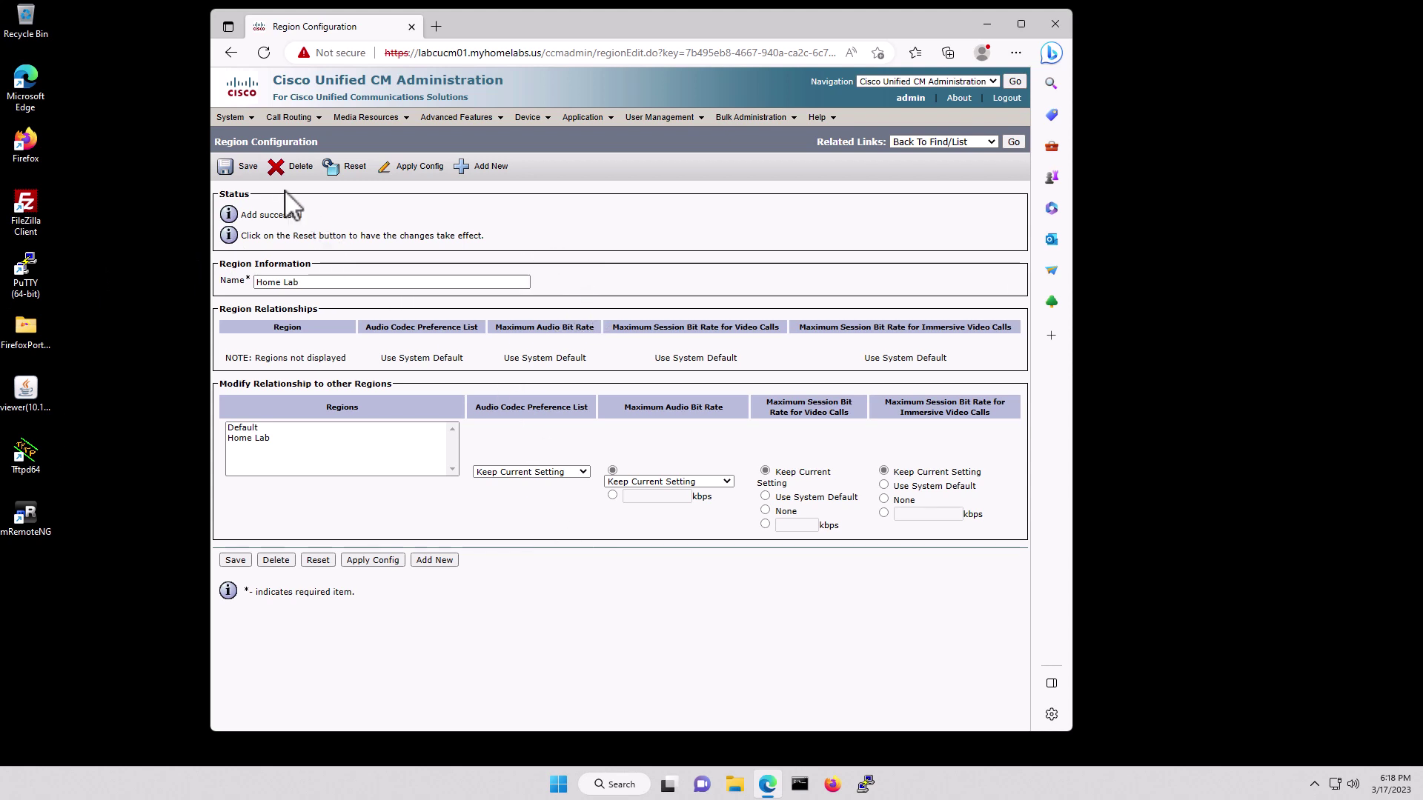
pyautogui.click(291, 120)
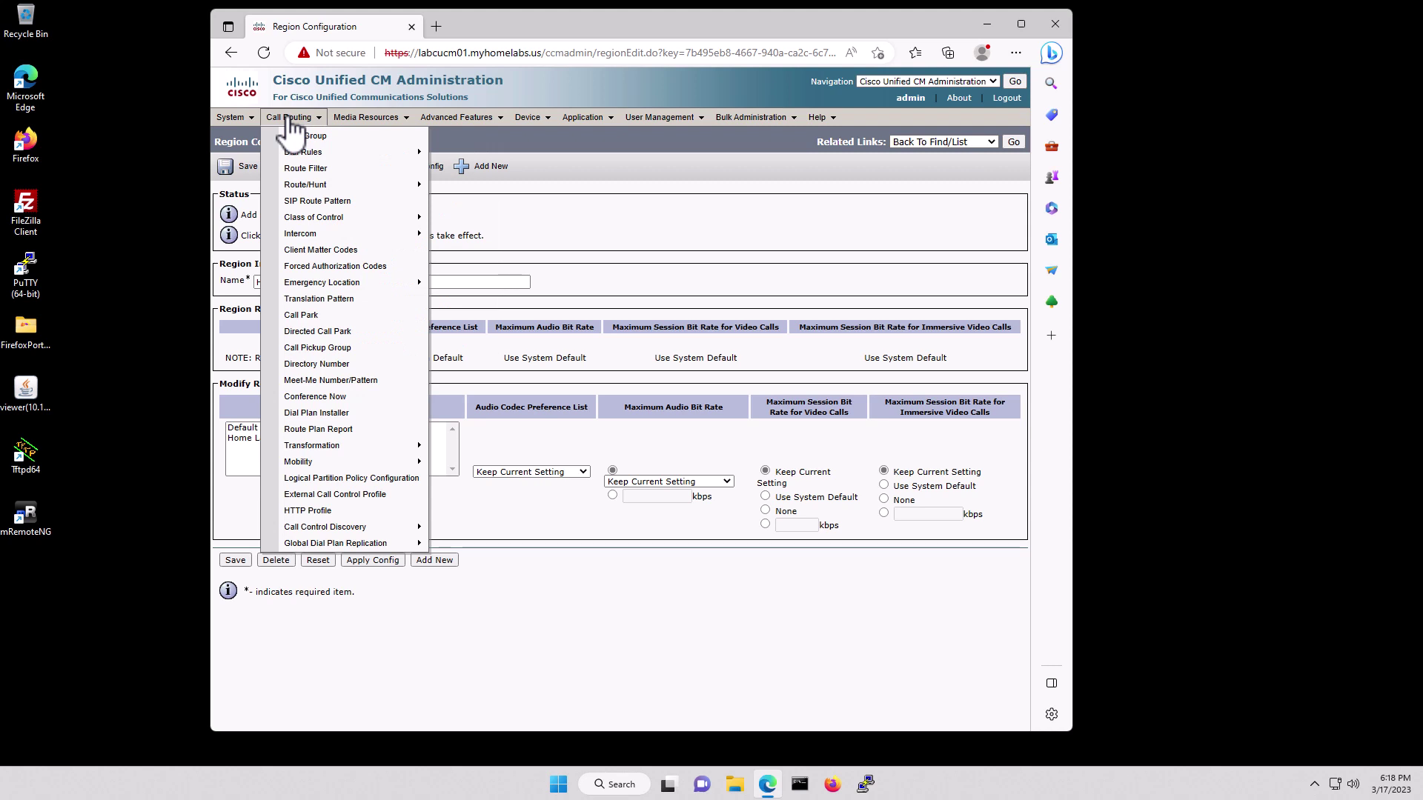
# Step: Open the Add New form from the Call Routing > Class of Control > Partition page
pyautogui.moveTo(366, 225)
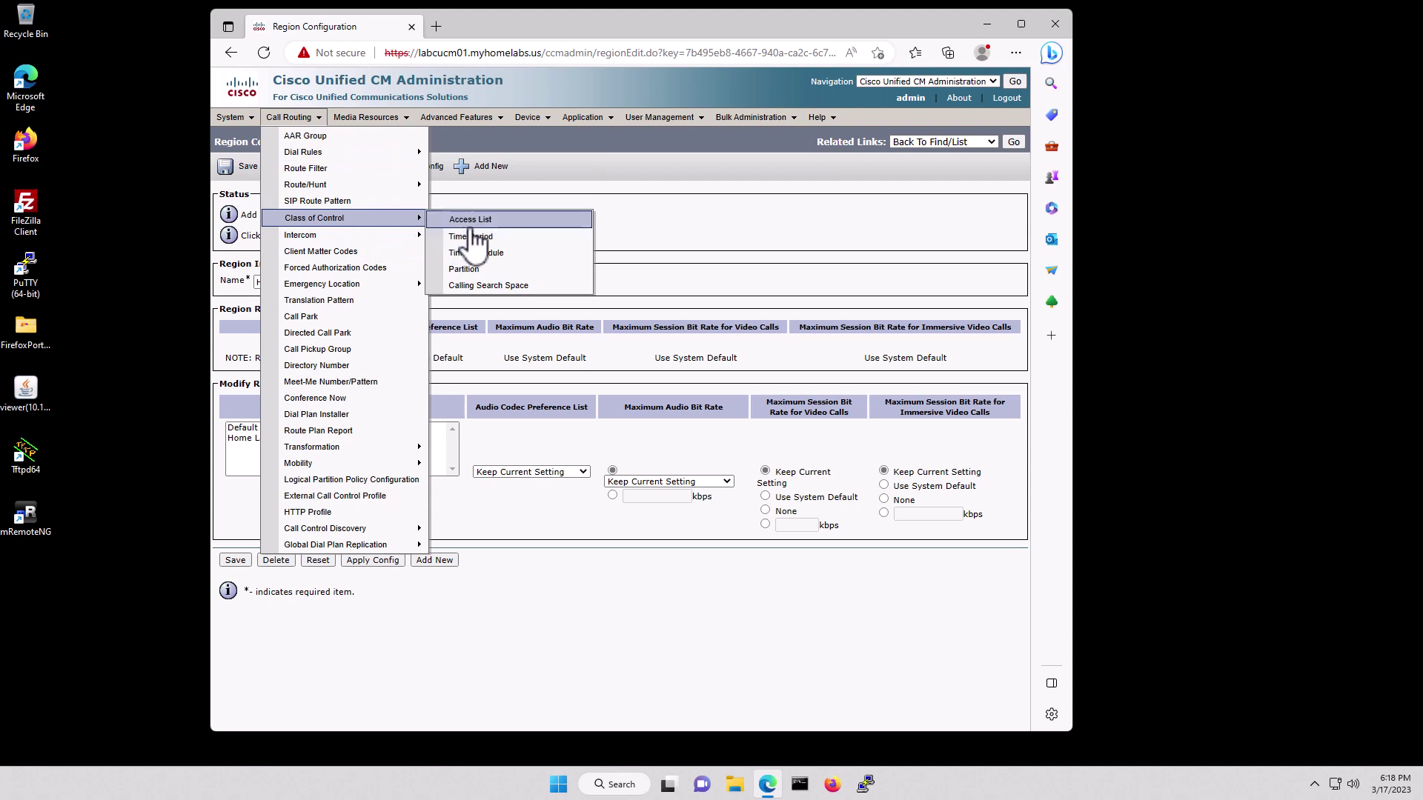
pyautogui.click(489, 270)
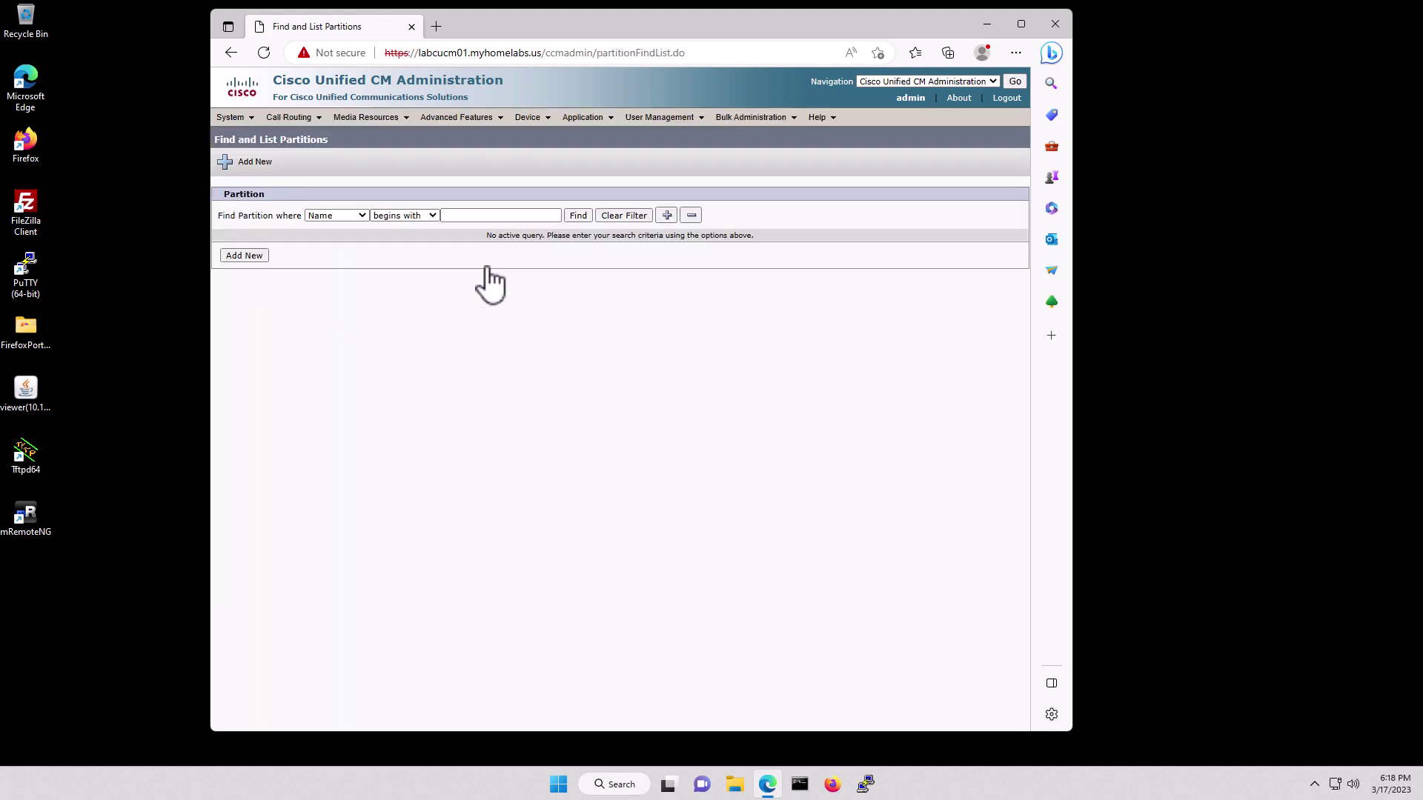
pyautogui.click(252, 254)
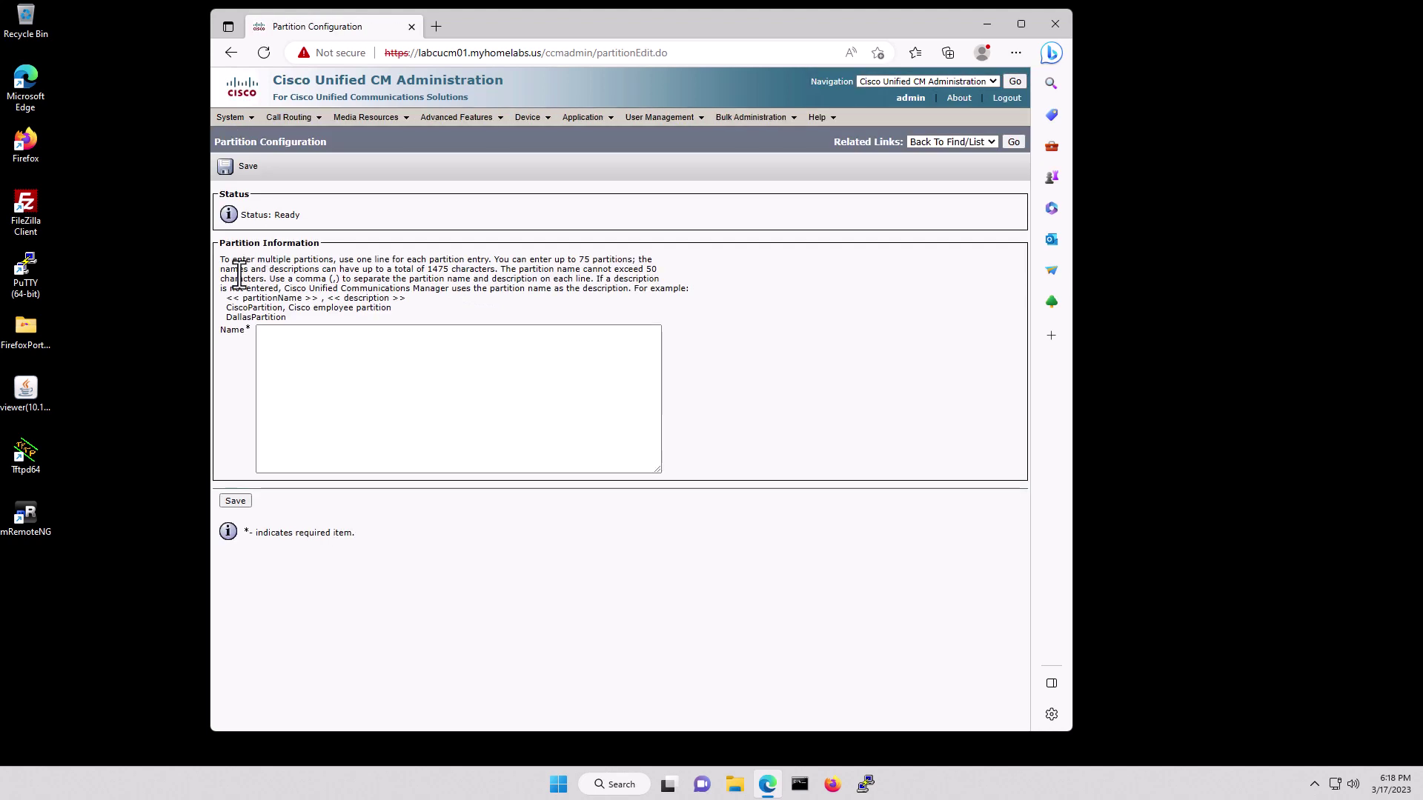
# Step: Save partitions Lab-DNs, PSTN-International, PSTN-Local, PSTN-LongDistance and PSTN-TollFree, one per line
pyautogui.click(296, 344)
pyautogui.click(369, 359)
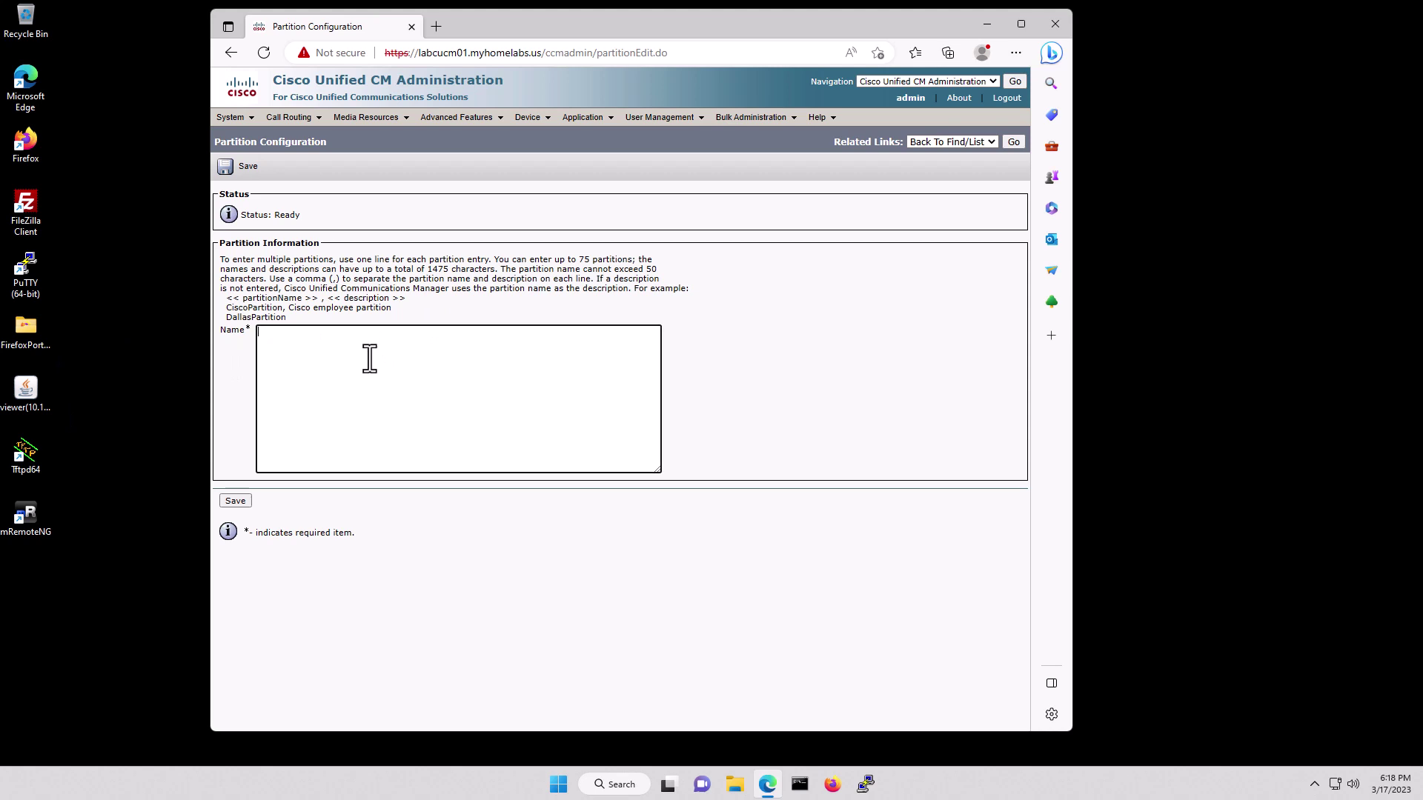
pyautogui.write('Lab-Dns')
pyautogui.press('Return')
pyautogui.write('PSTN')
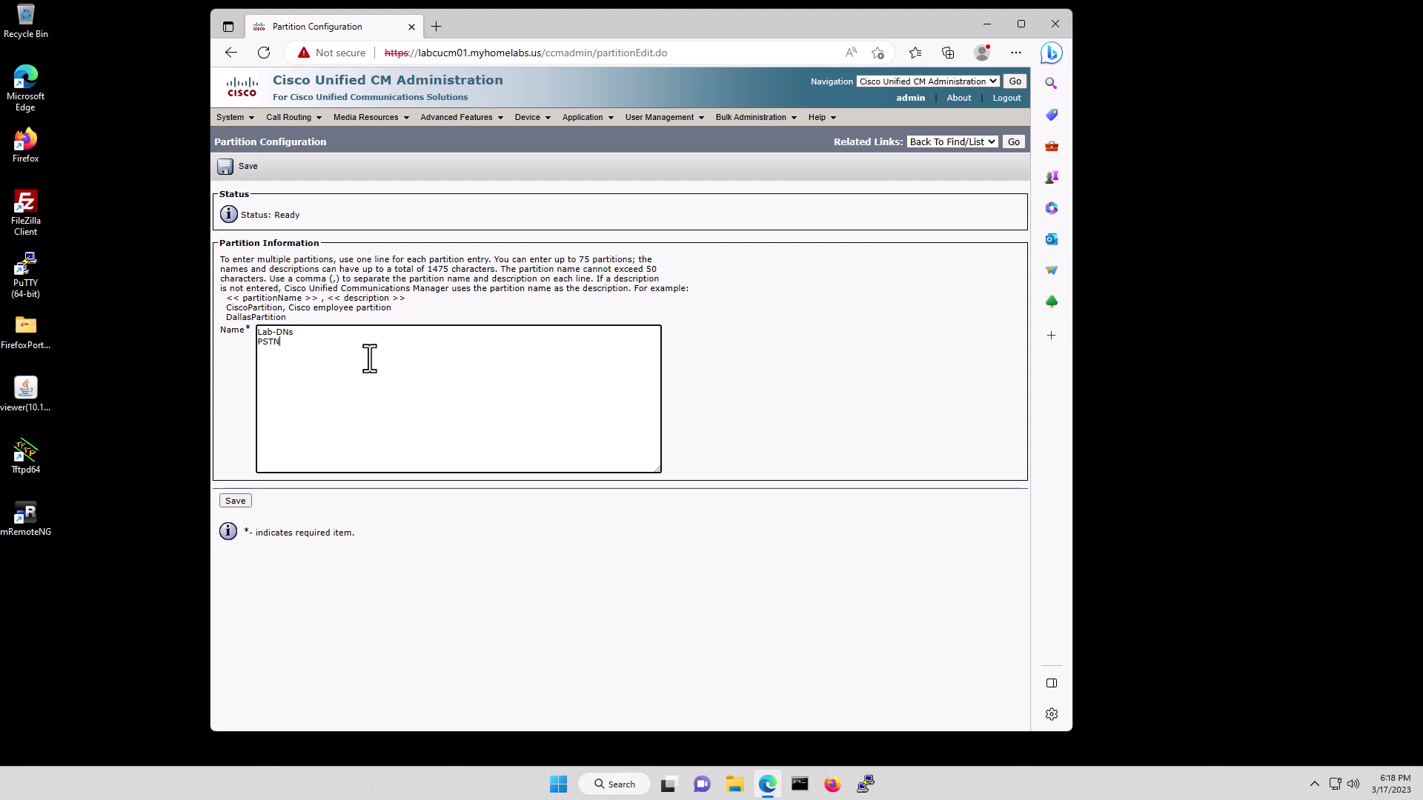
pyautogui.write('-International ')
pyautogui.write('PSTN-')
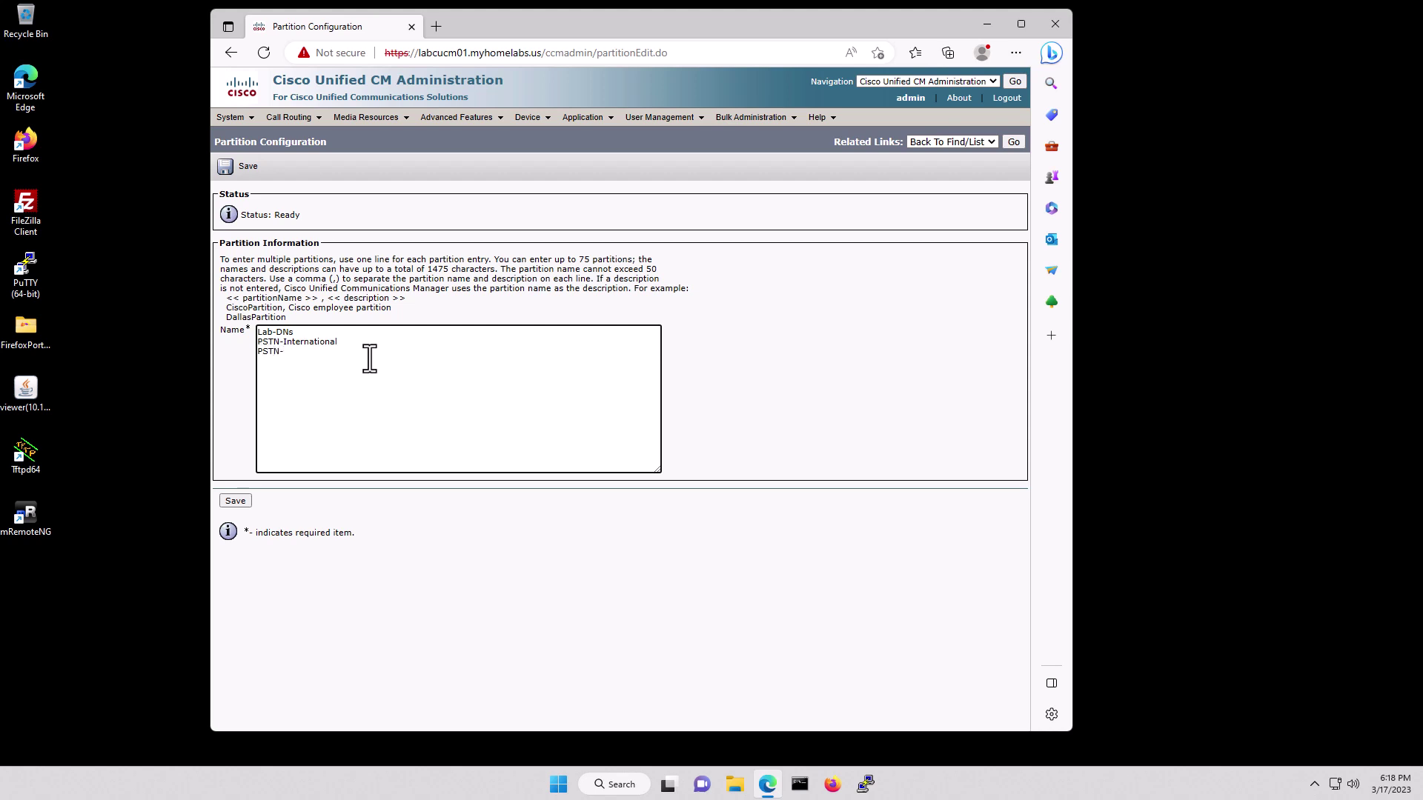
pyautogui.write('Local ')
pyautogui.write('PSTN-')
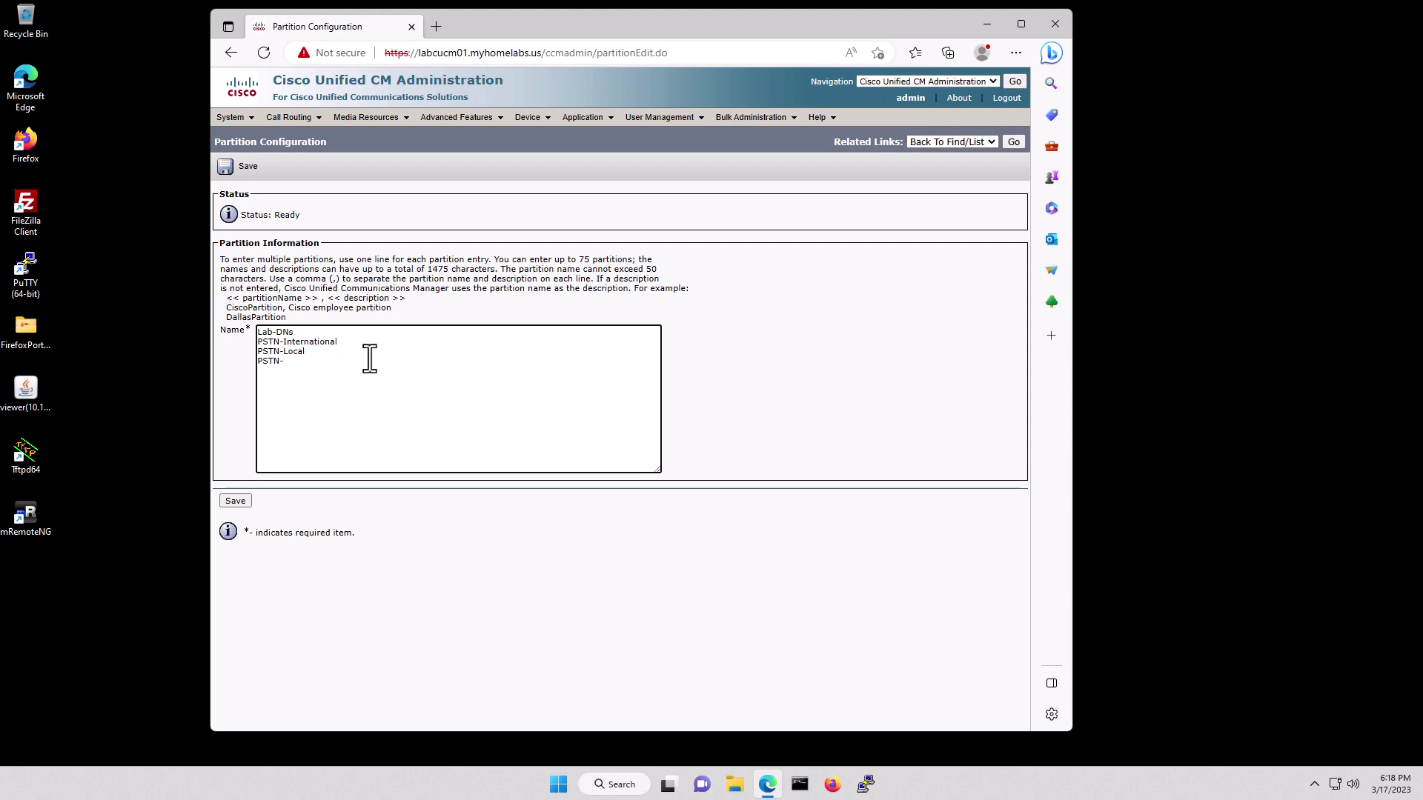
pyautogui.write('LongDistance')
pyautogui.press('Return')
pyautogui.write('PSTN-TollFree')
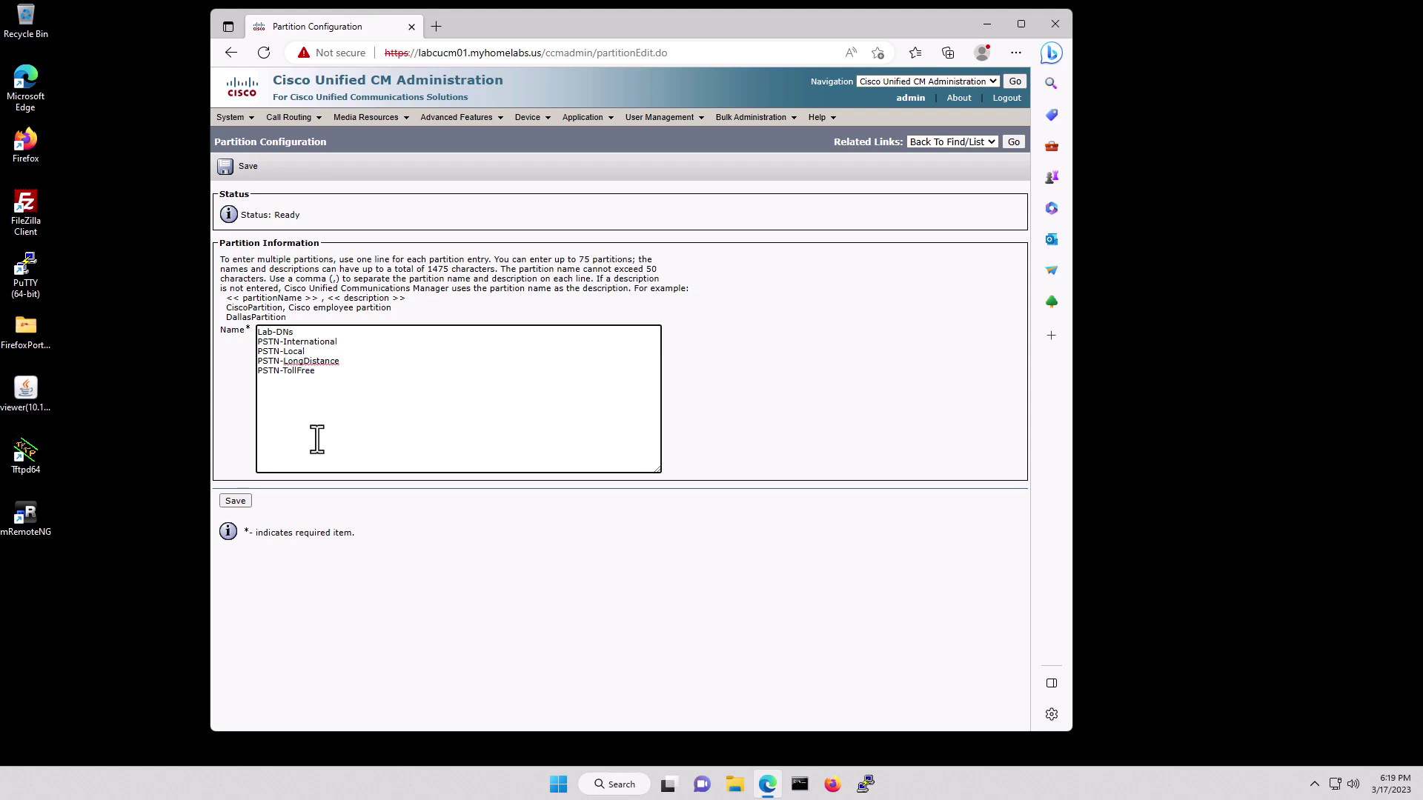
pyautogui.click(236, 502)
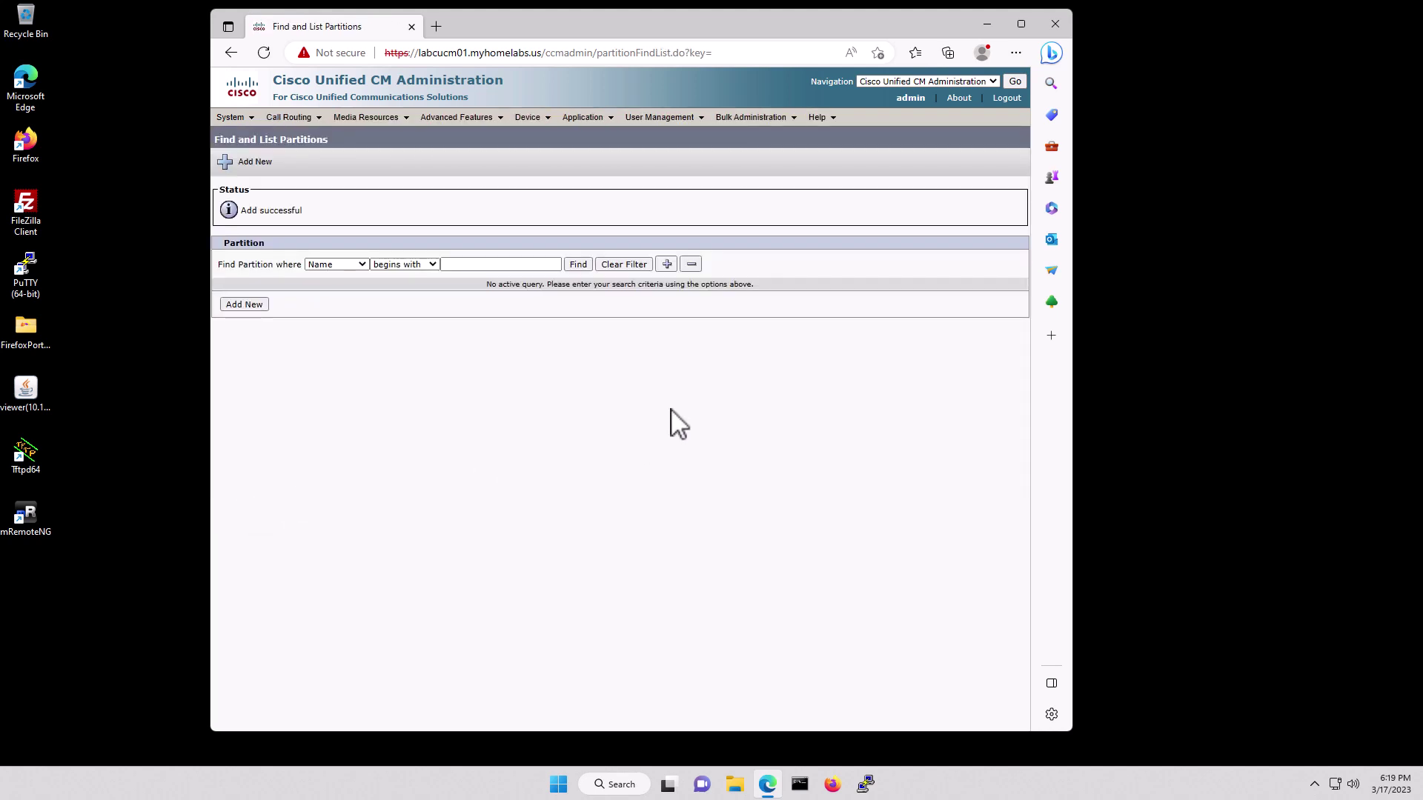
# Step: Find all partitions, showing 11 records including Lab-DNs and the four PSTN partitions
pyautogui.click(582, 267)
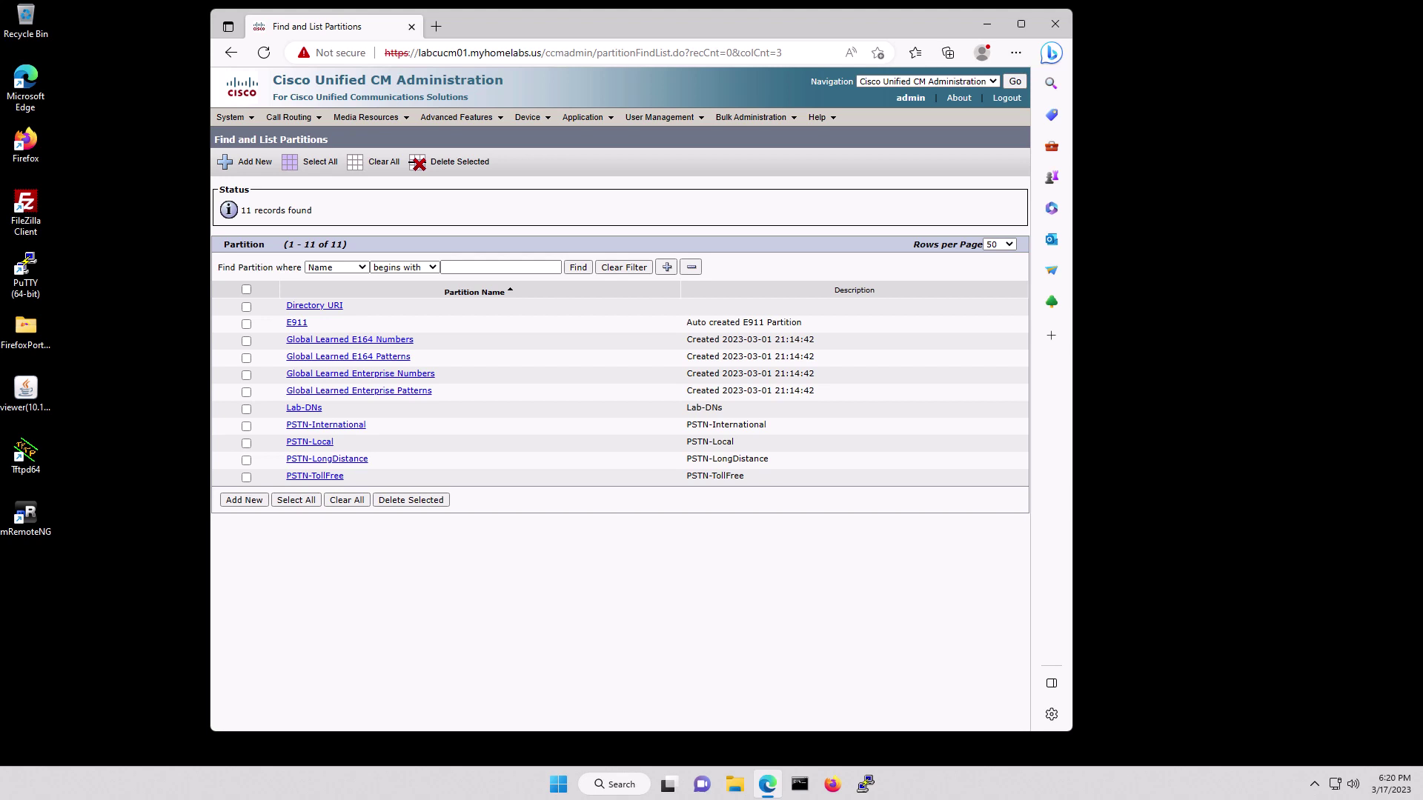
pyautogui.moveTo(289, 117)
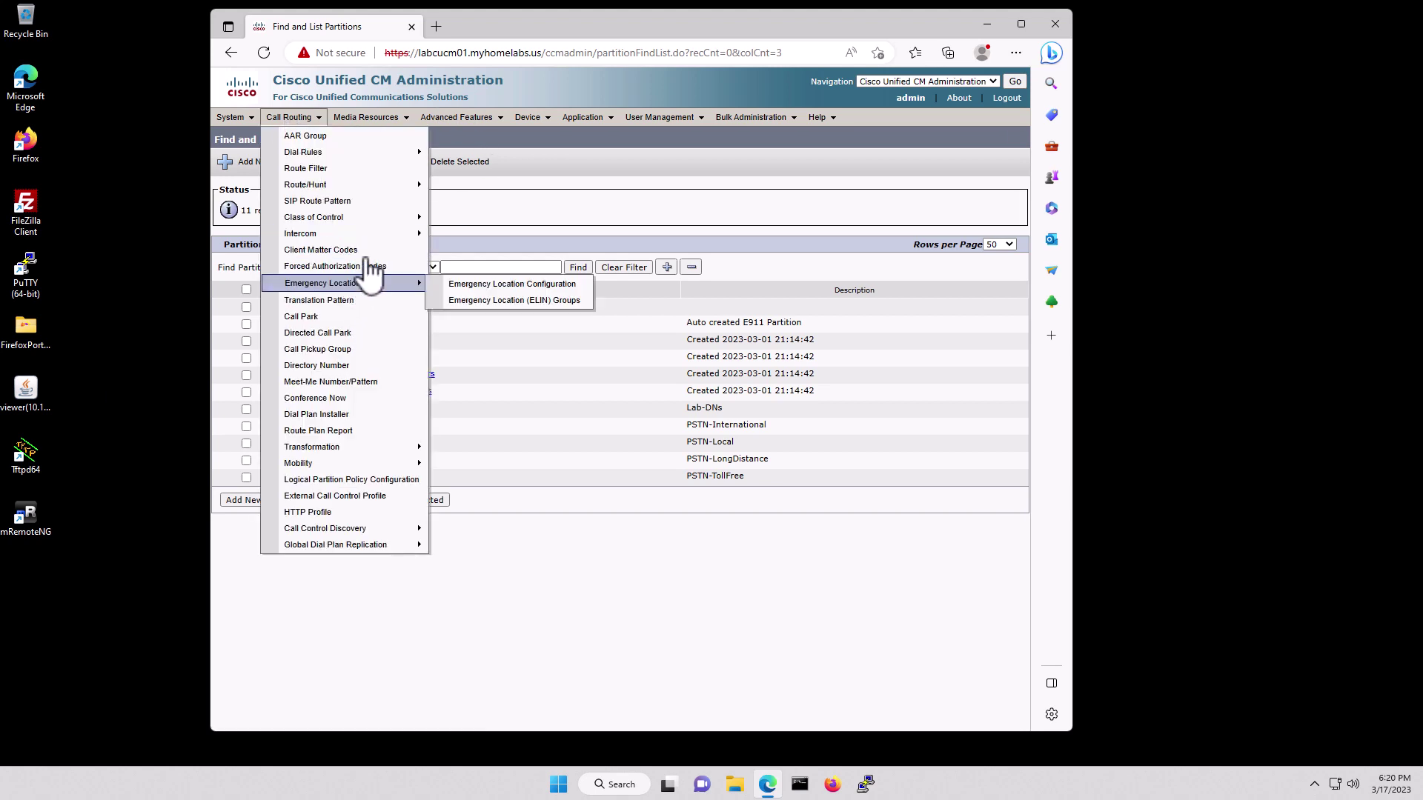
# Step: Open the Add New form from the Calling Search Space list page
pyautogui.moveTo(373, 233)
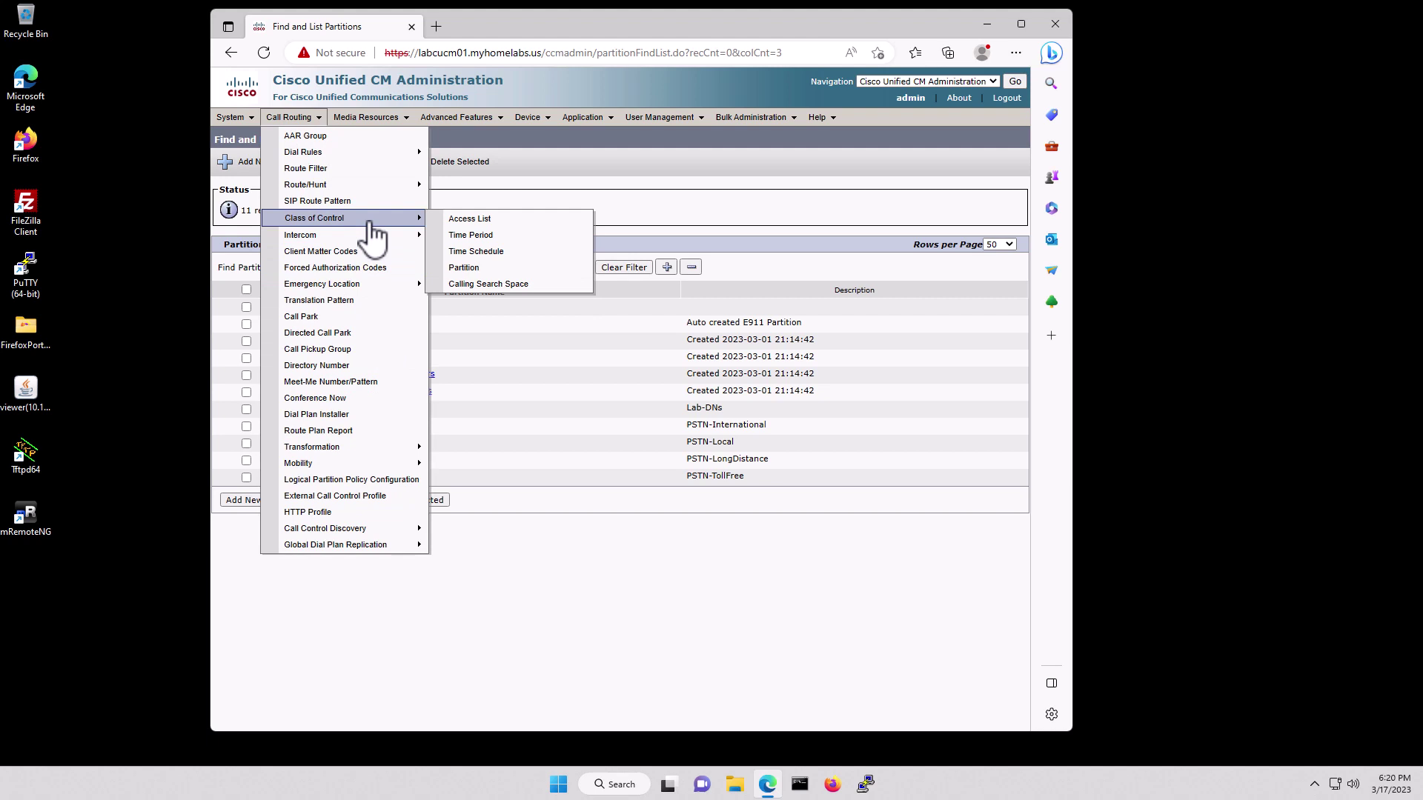
pyautogui.click(502, 287)
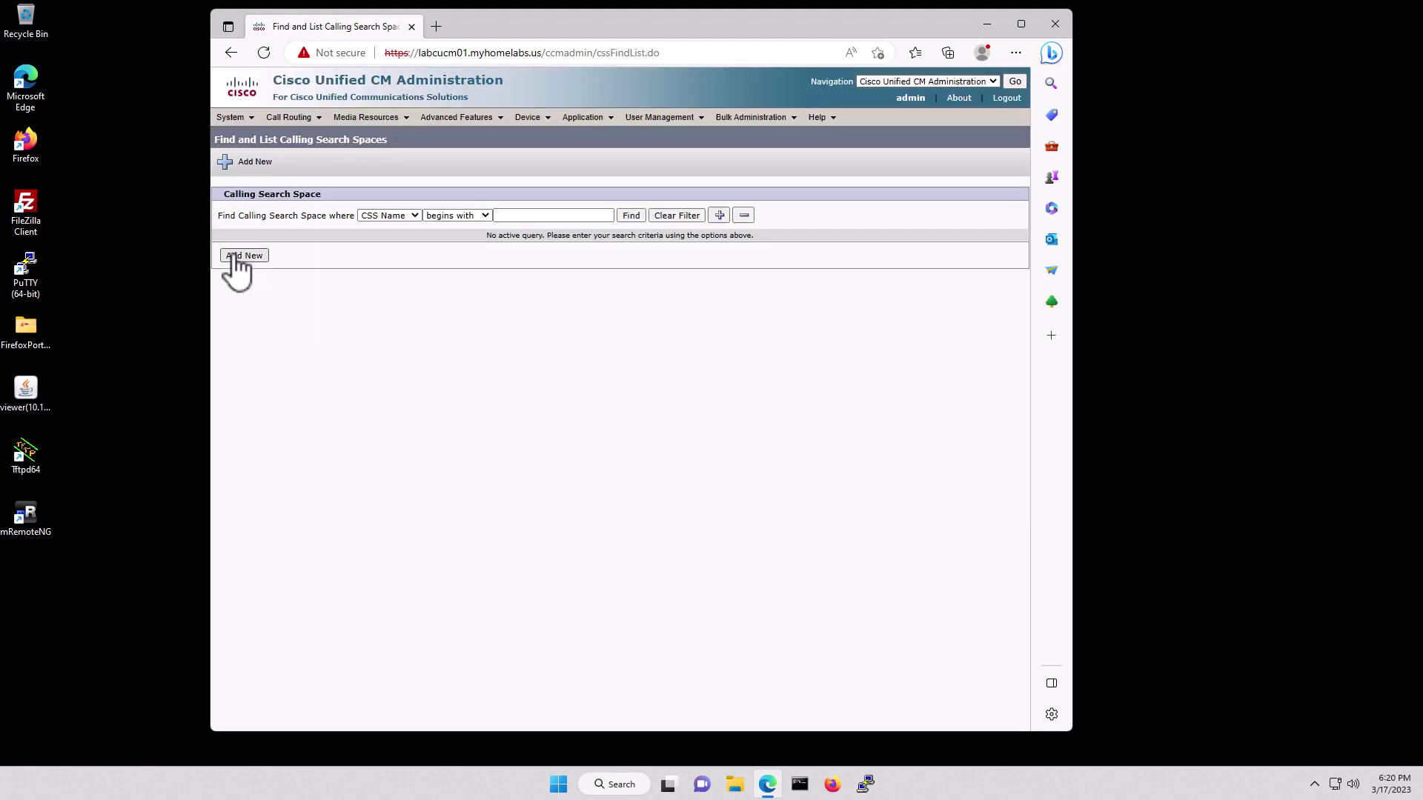
pyautogui.click(234, 255)
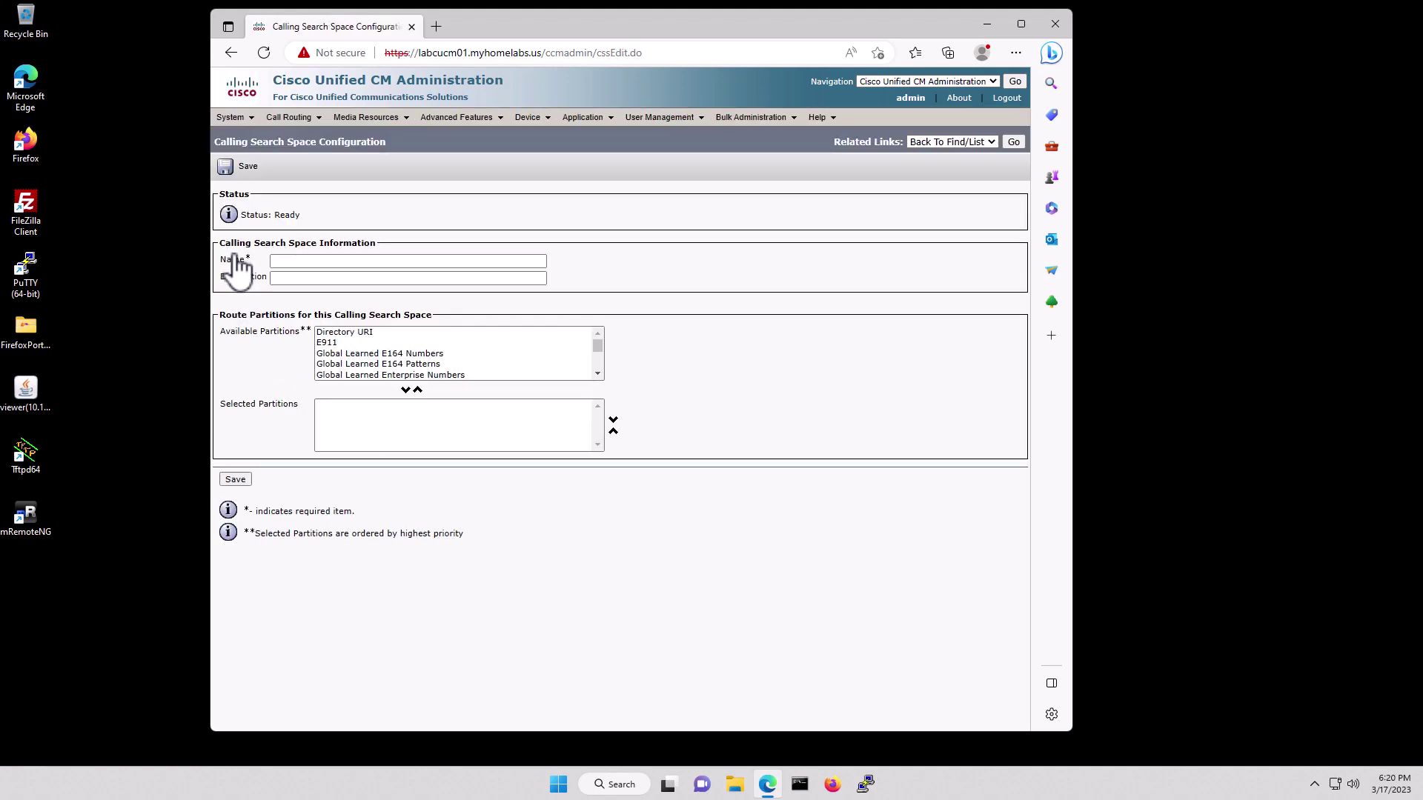
# Step: Name the calling search space Lab-CSS with description Lab Calling Search Space
pyautogui.click(315, 259)
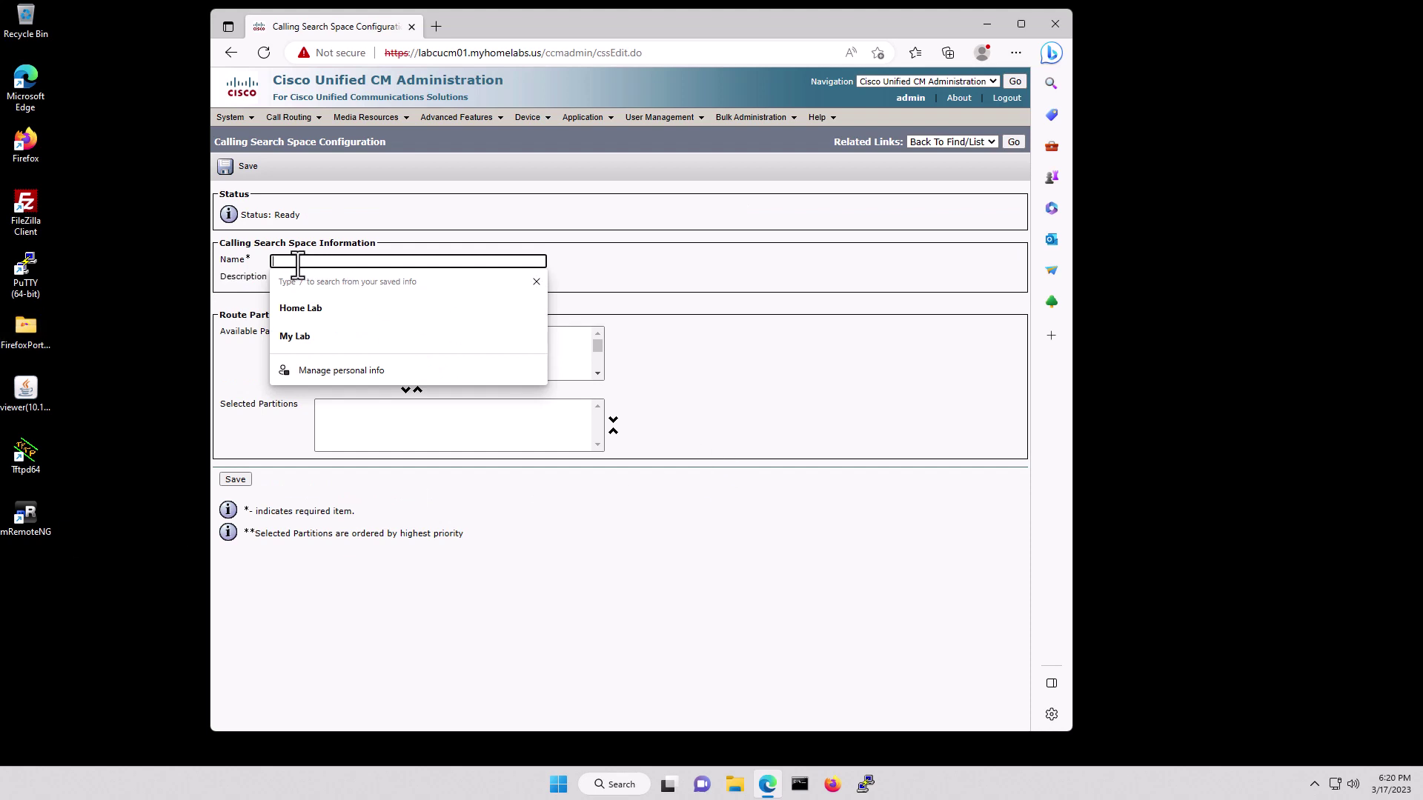
pyautogui.write('Lab-CSS')
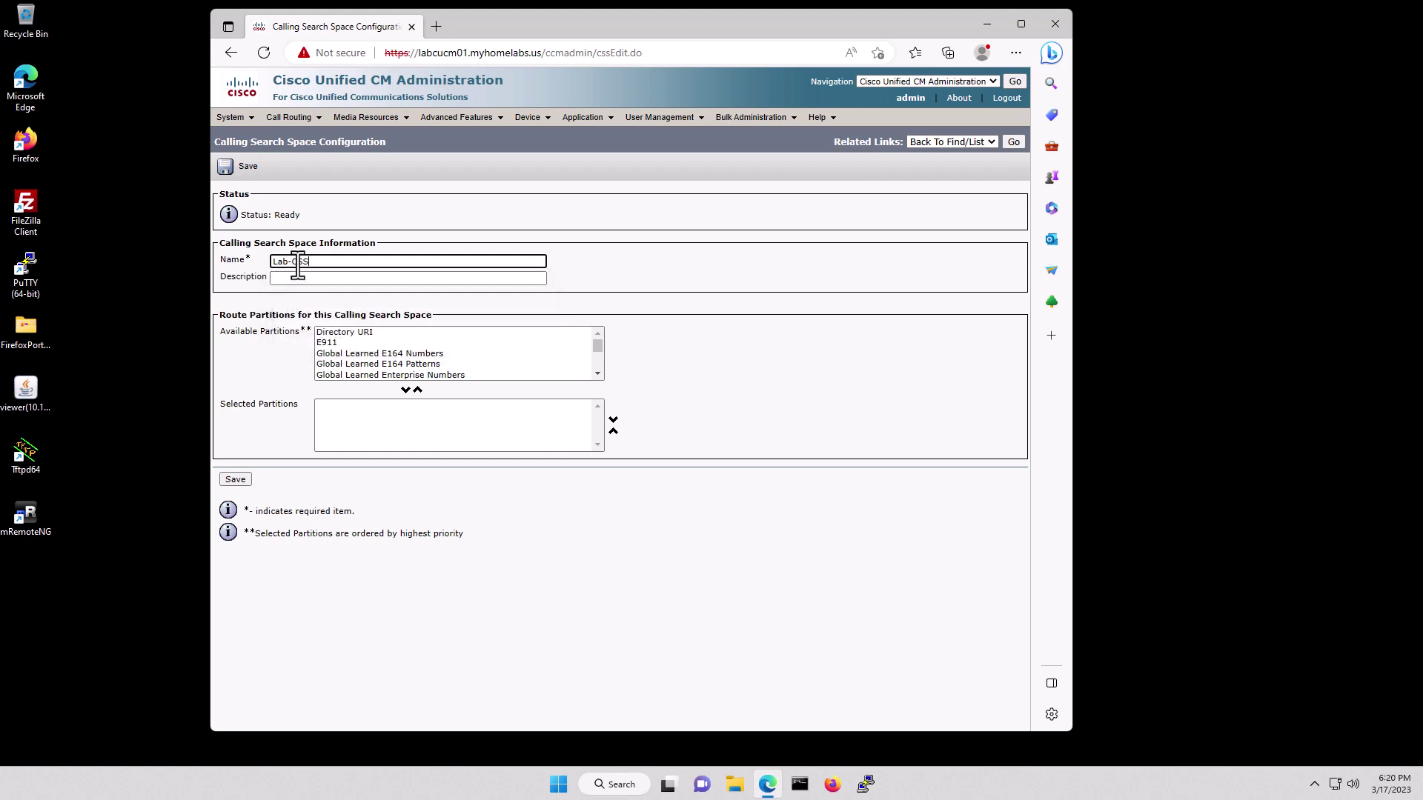
pyautogui.press('Tab')
pyautogui.write('La')
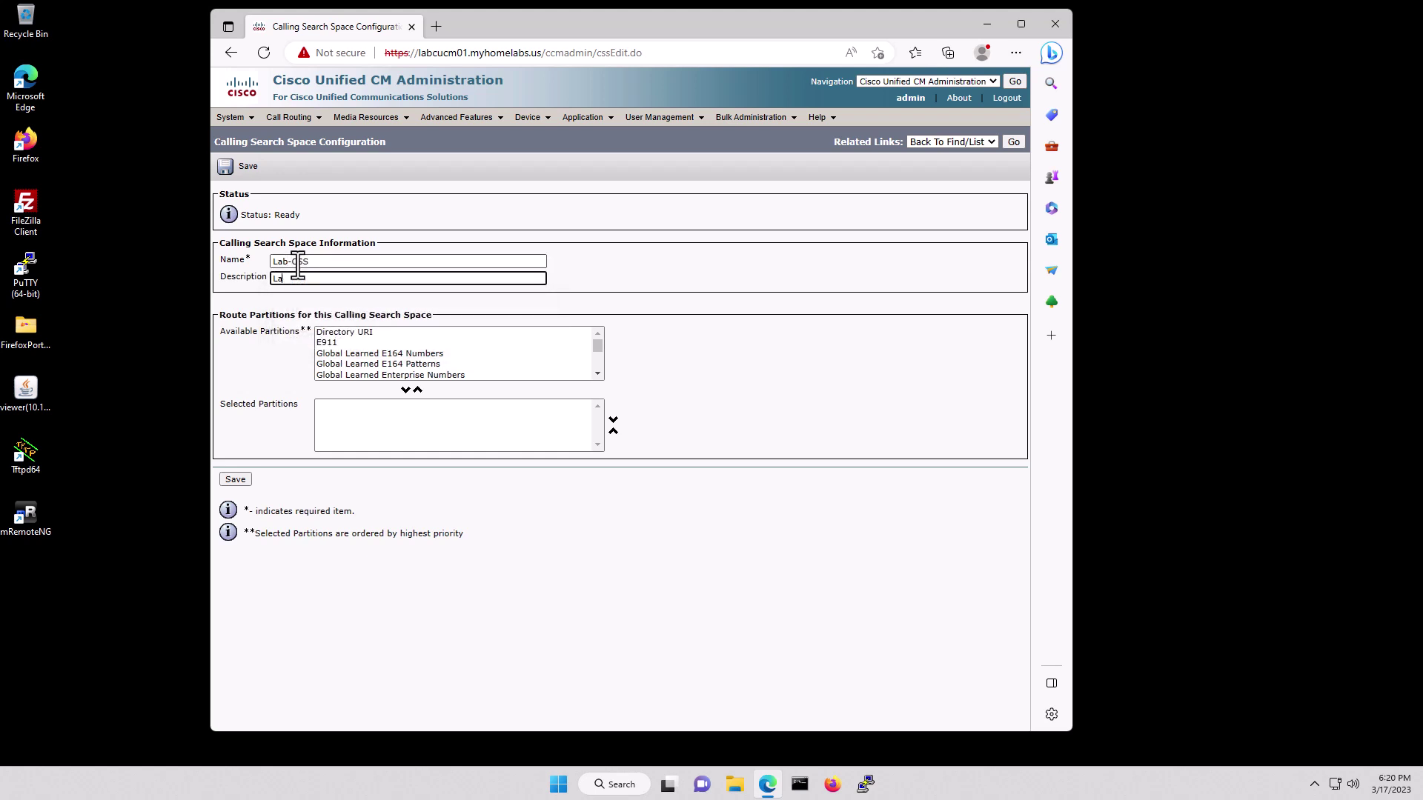
pyautogui.write('b Calling Search Space')
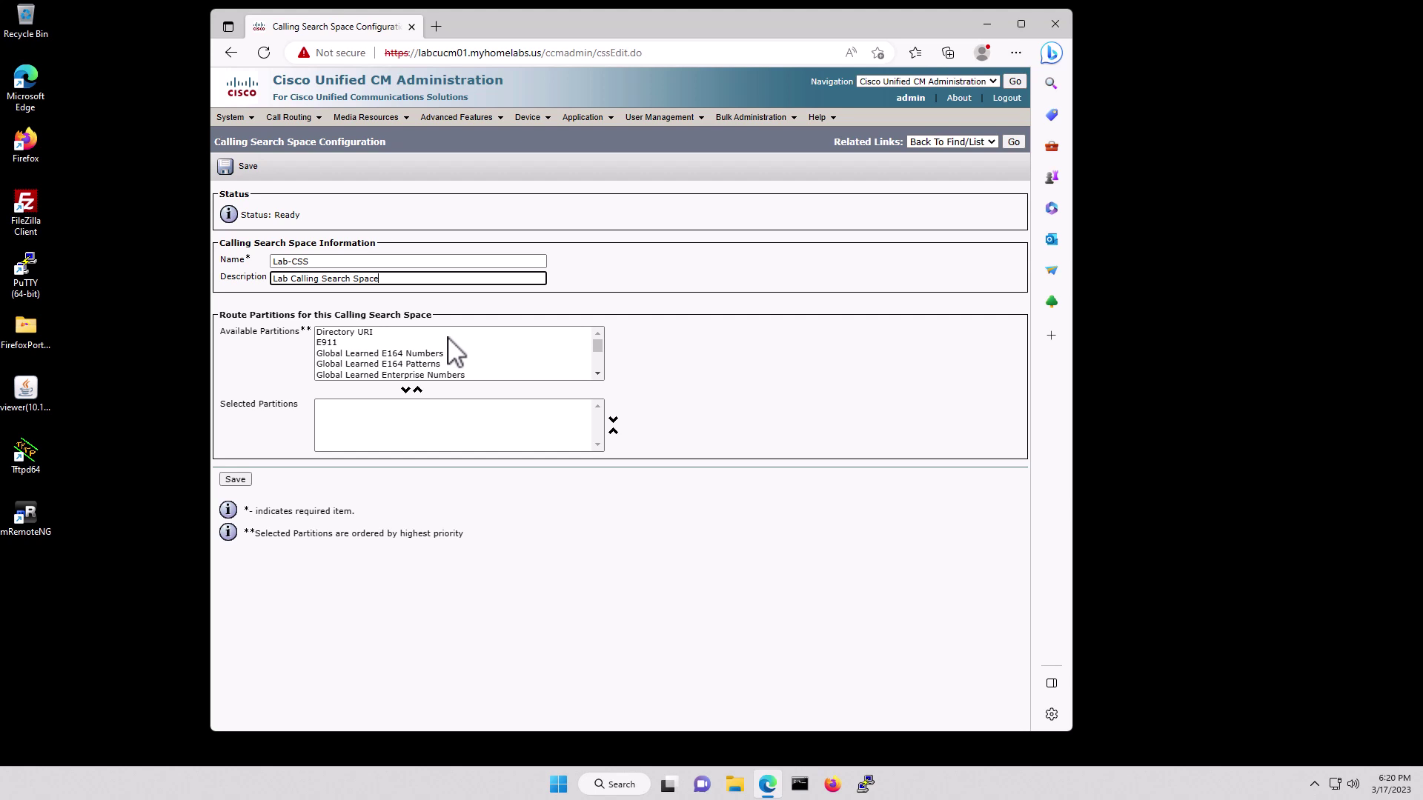
# Step: Move partitions Lab-DNs through PSTN-TollFree into the calling search space's selected list
pyautogui.scroll(-1, 472, 349)
pyautogui.scroll(-3, 489, 354)
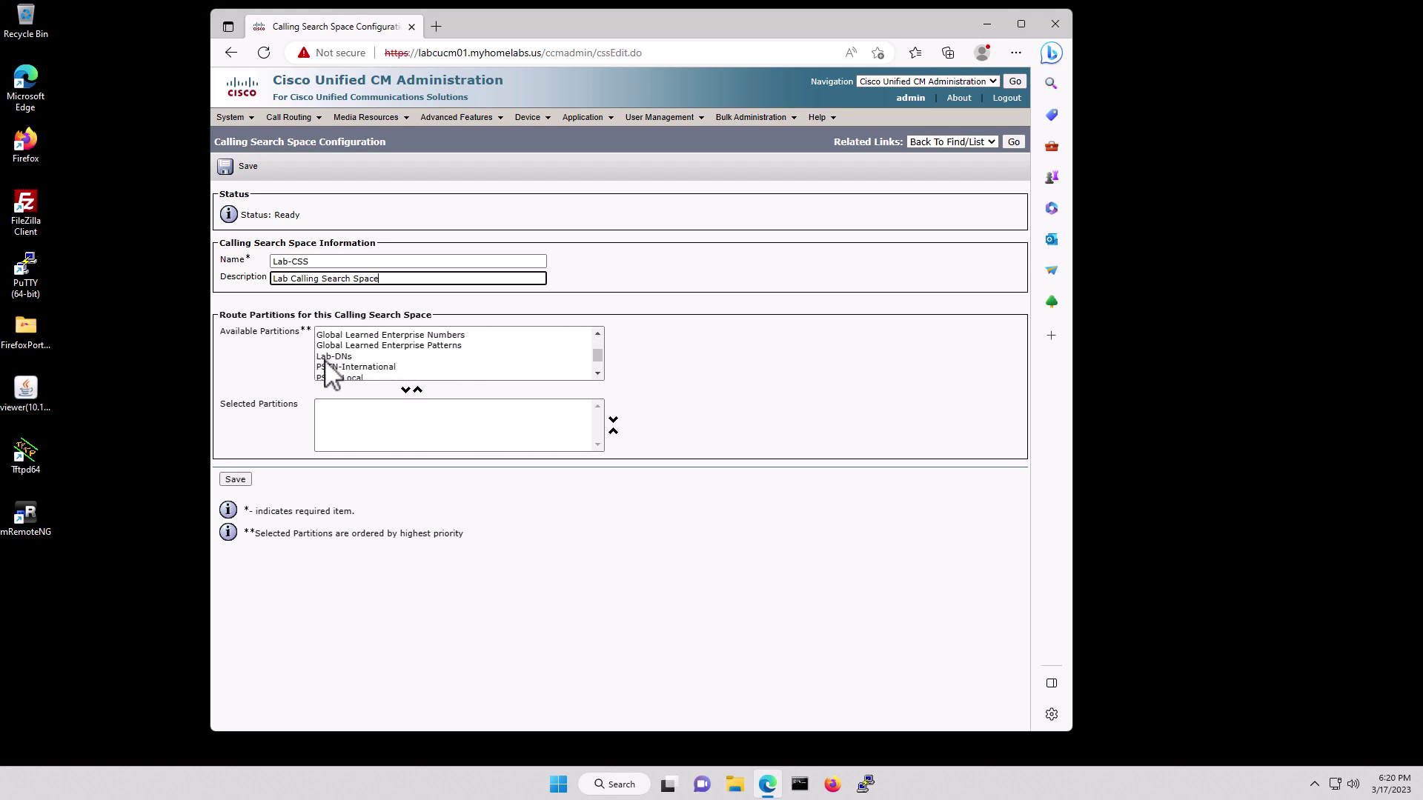
pyautogui.click(330, 359)
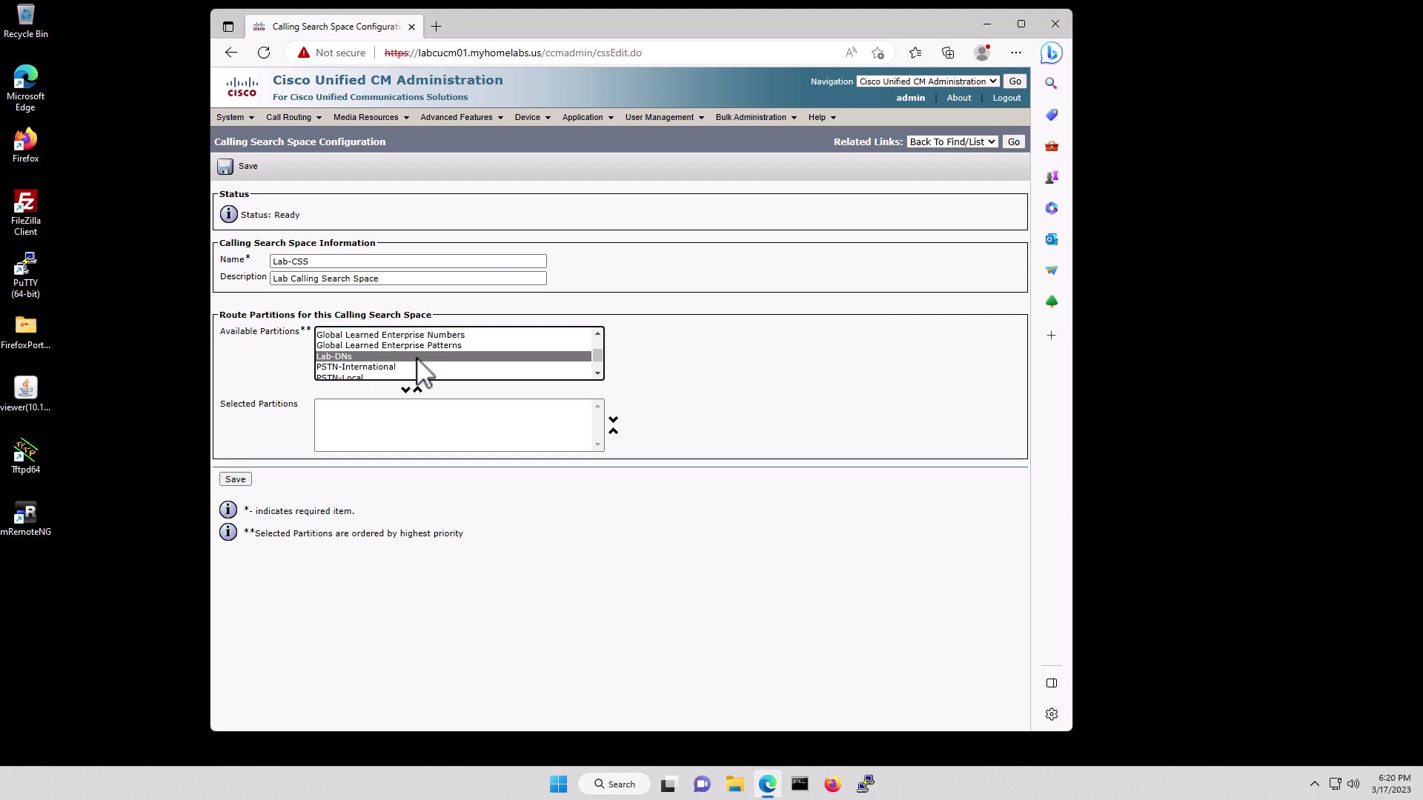
pyautogui.scroll(-2, 414, 370)
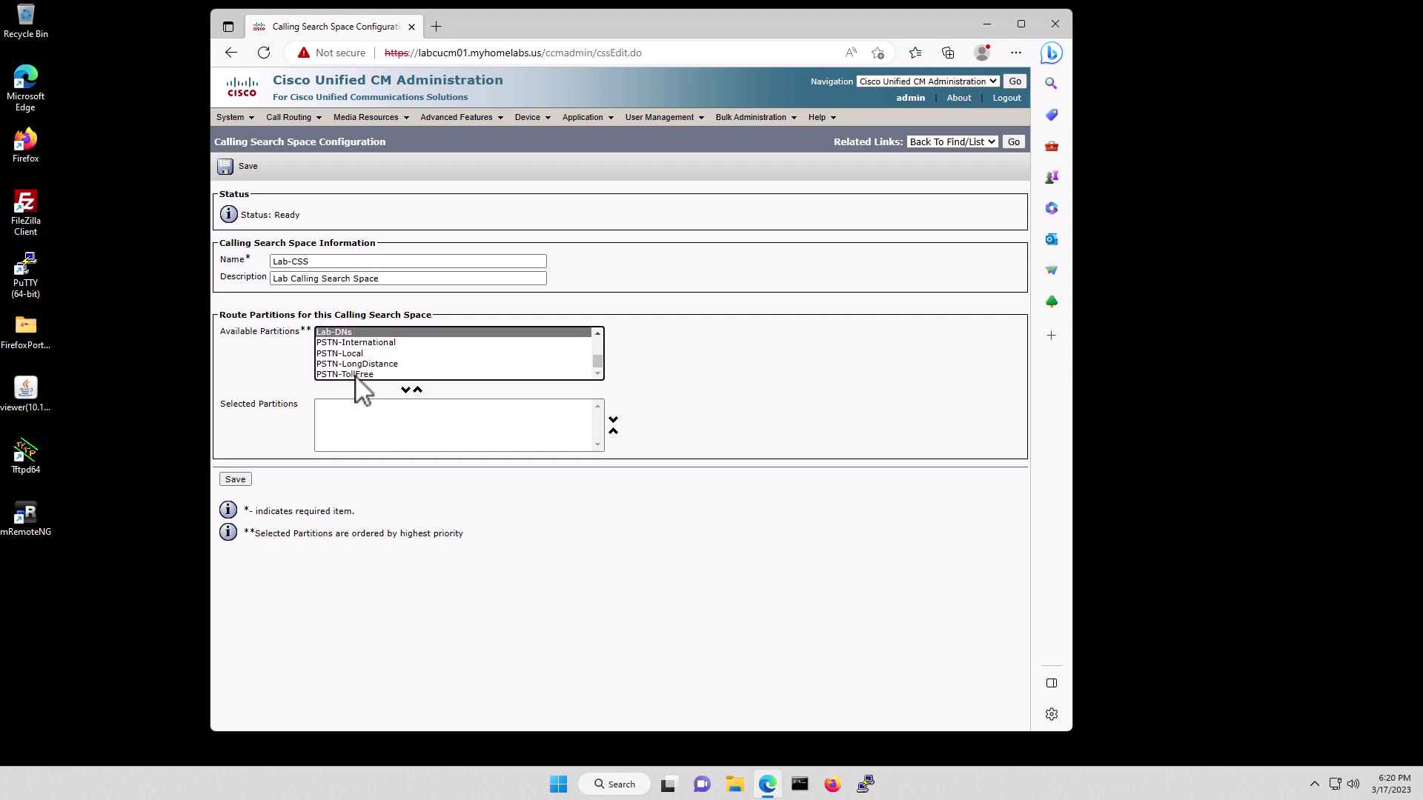
pyautogui.keyDown('shift'); pyautogui.click(355, 376); pyautogui.keyUp('shift')
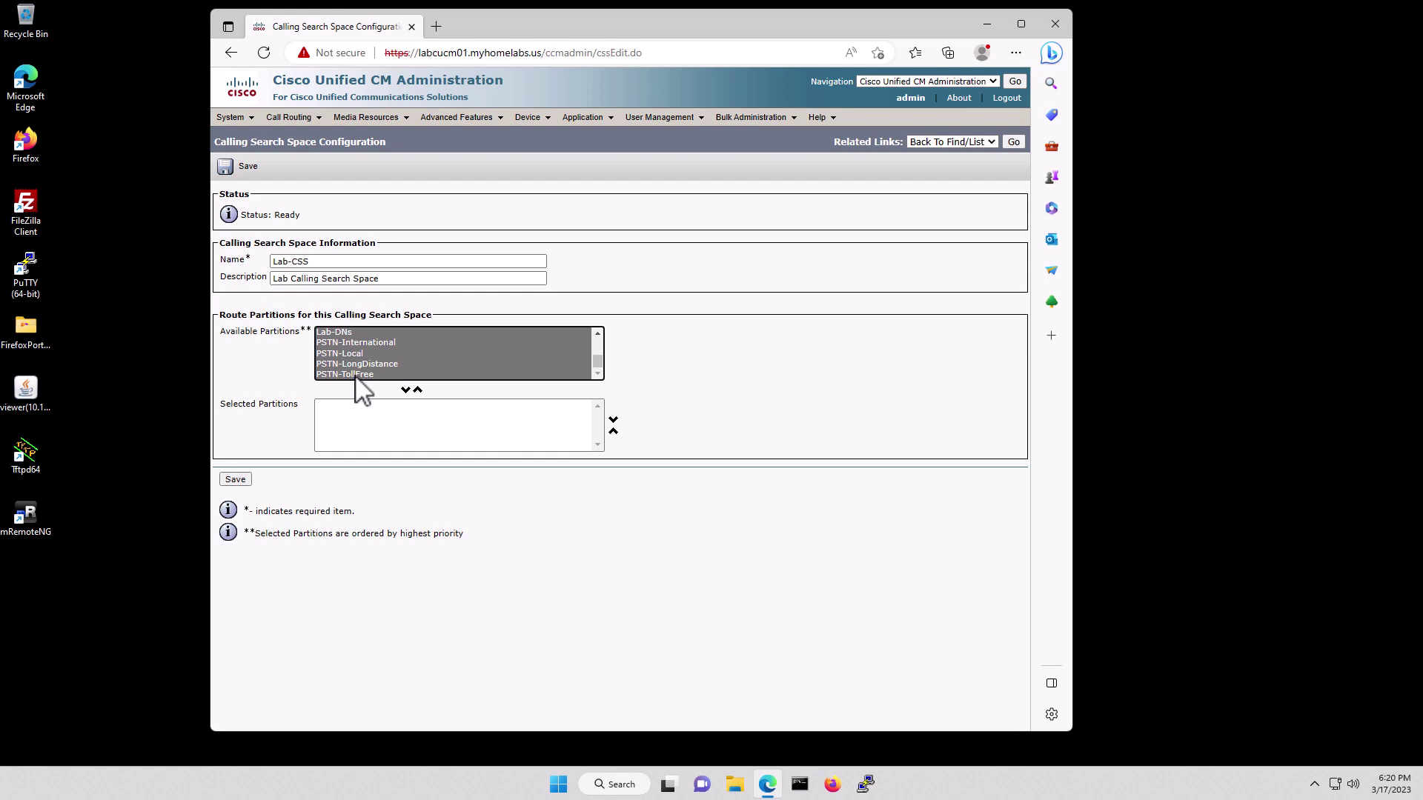
pyautogui.click(406, 390)
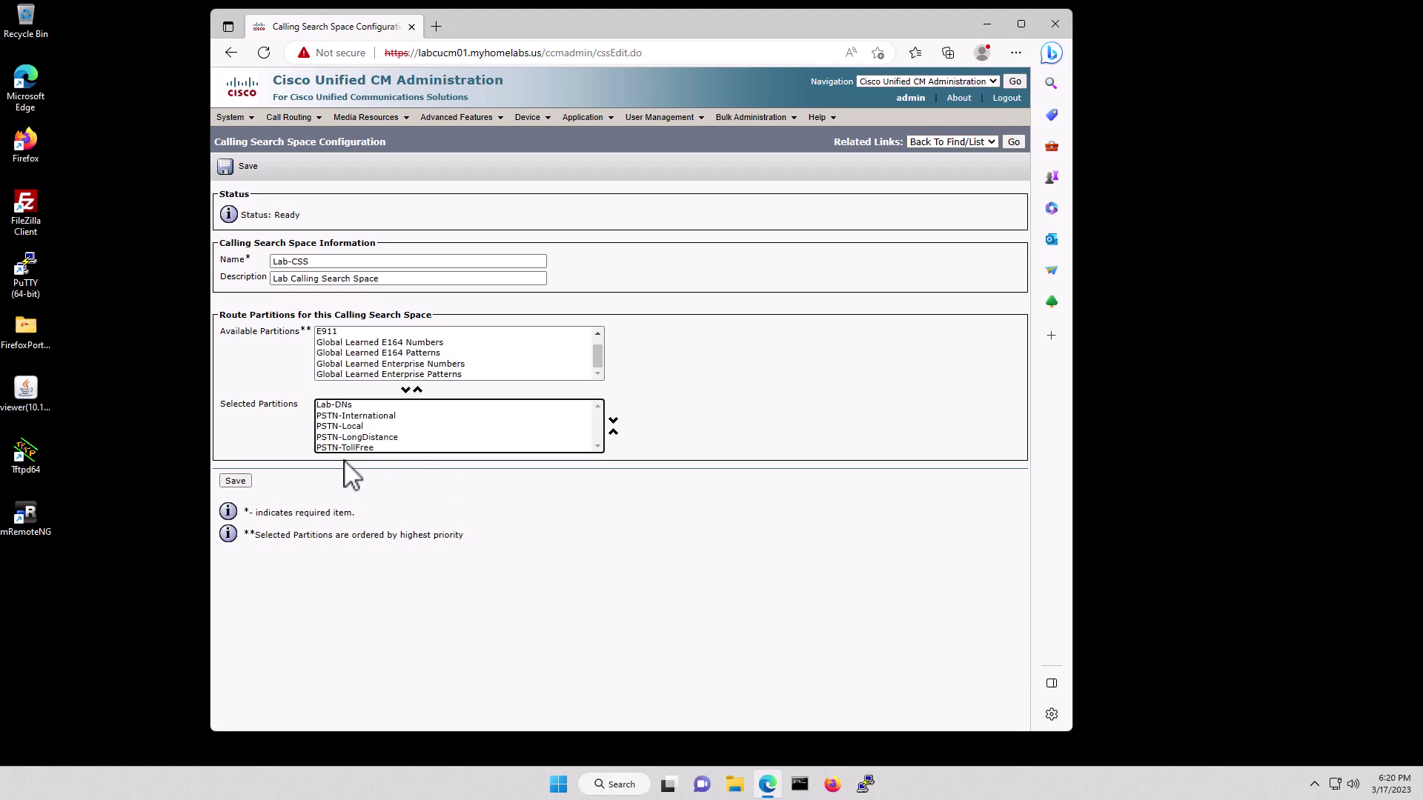
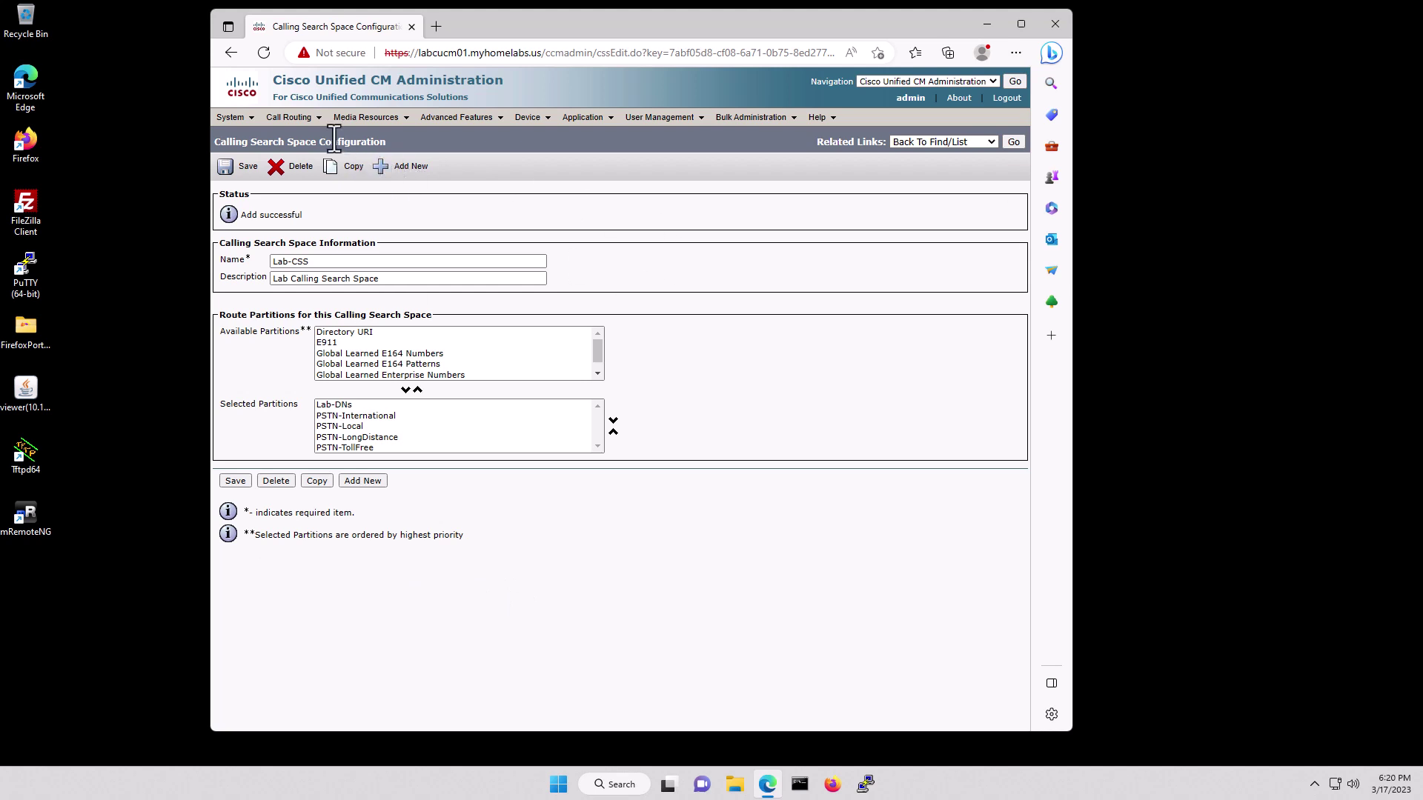
# Step: Open the System menu to start the device pool setup
pyautogui.click(234, 120)
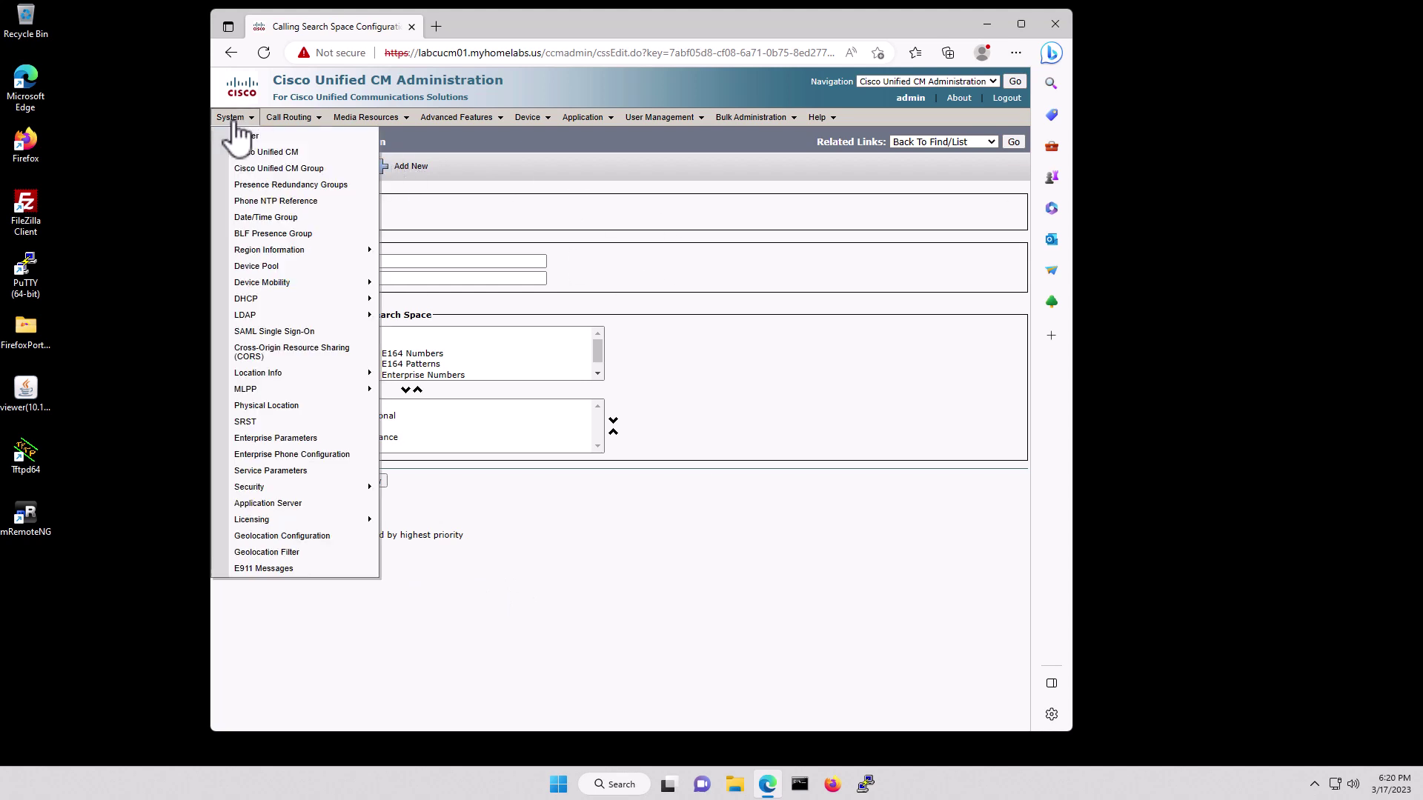
# Step: Create a new device pool named Lab-Device-Pool using the Default CM group
pyautogui.click(312, 267)
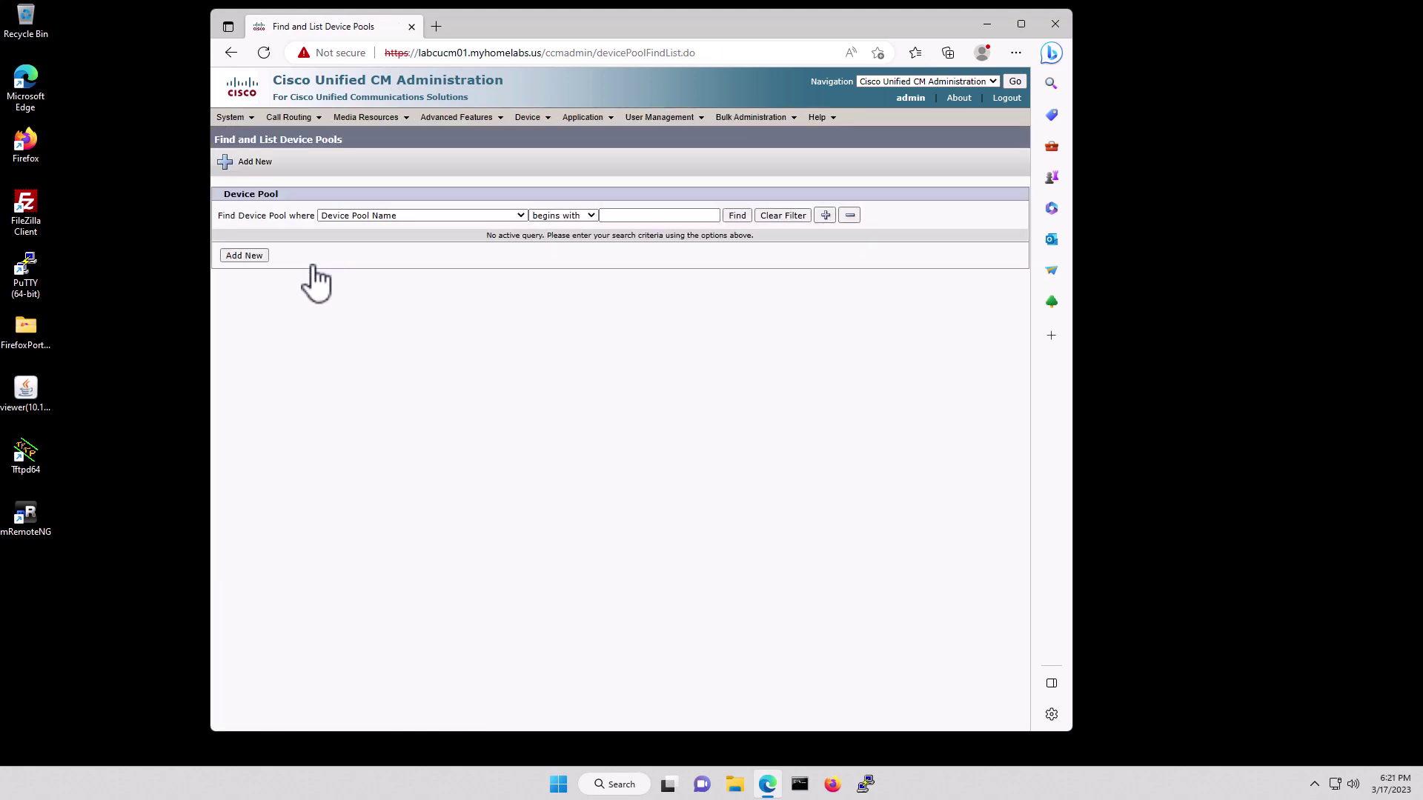
pyautogui.click(241, 257)
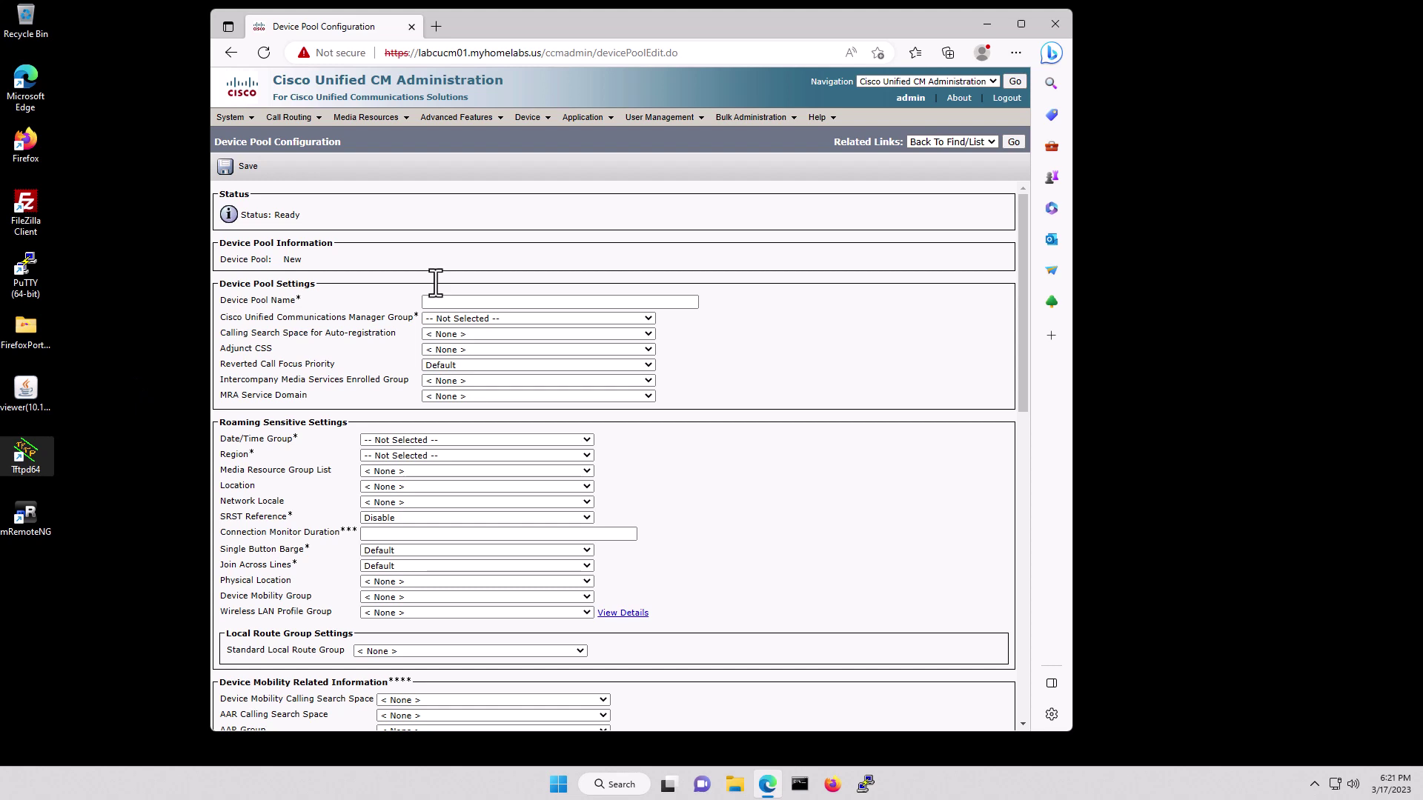
pyautogui.click(497, 301)
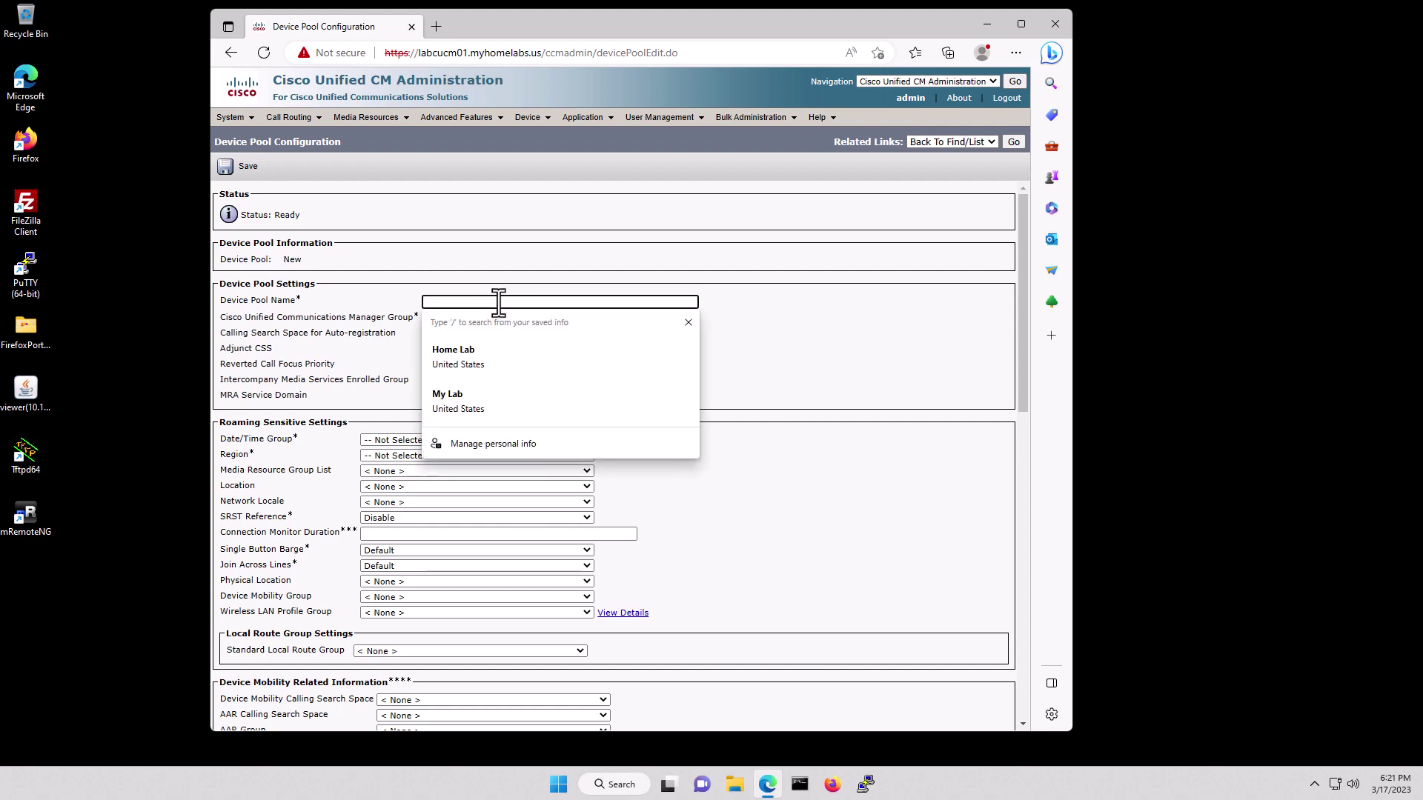
pyautogui.write('Lab-Device')
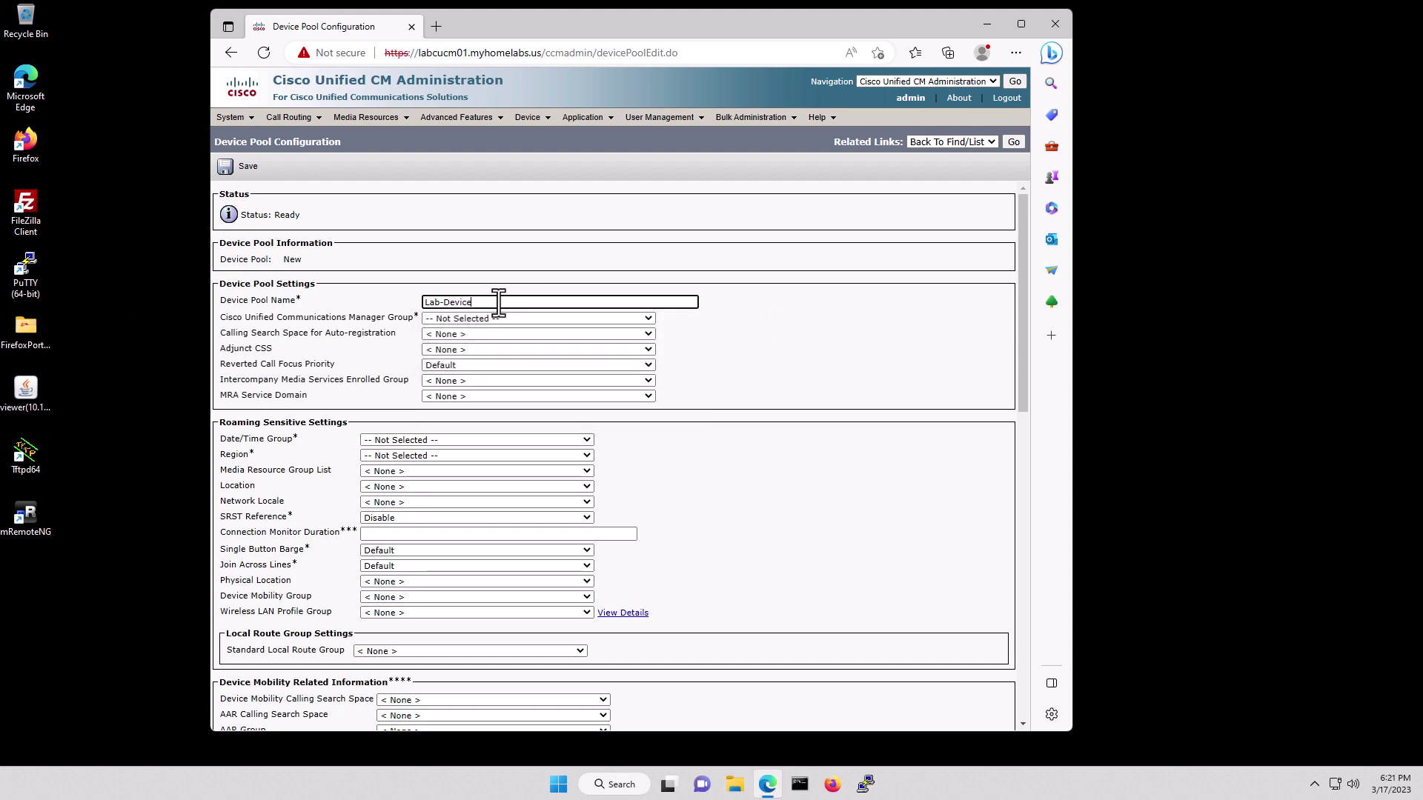
pyautogui.write('-Pool')
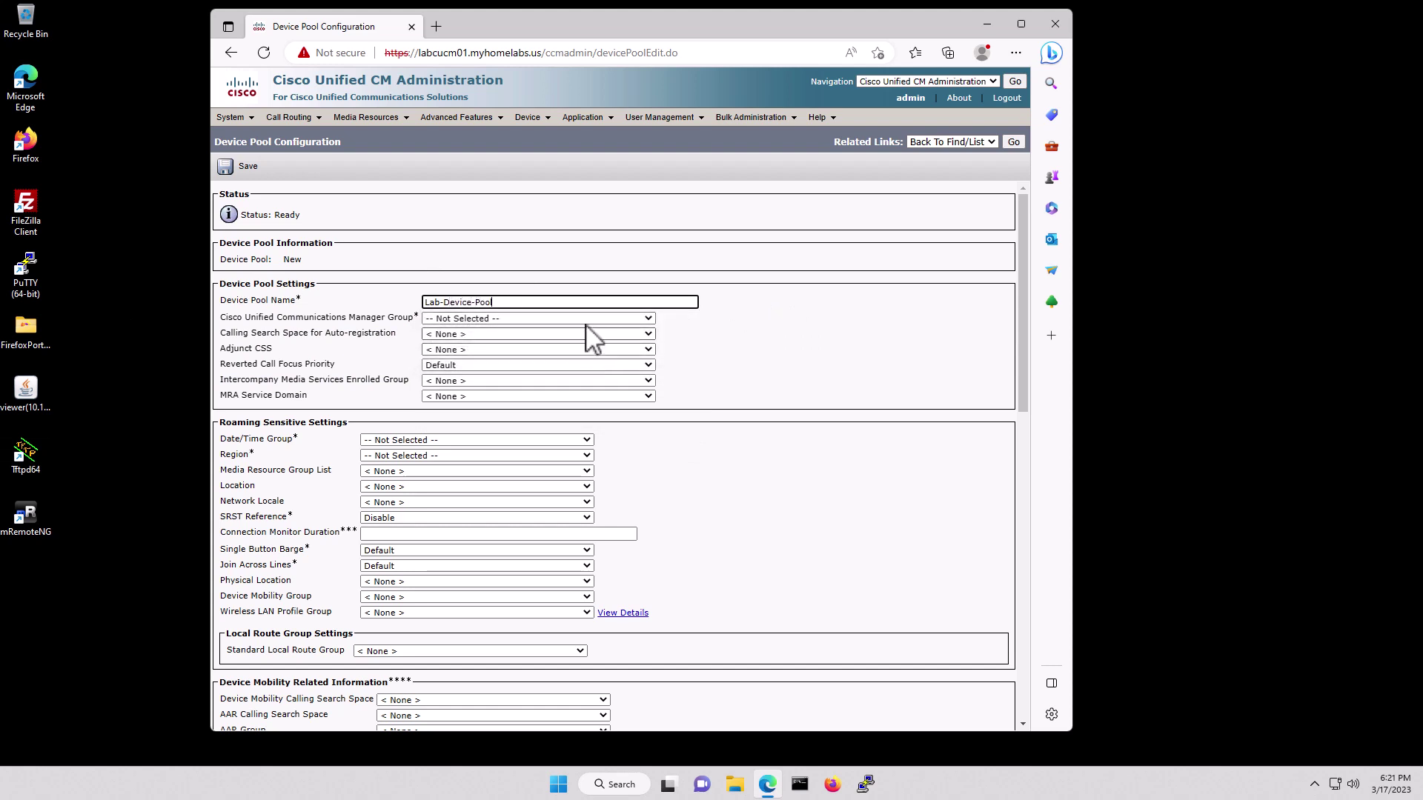
pyautogui.click(499, 318)
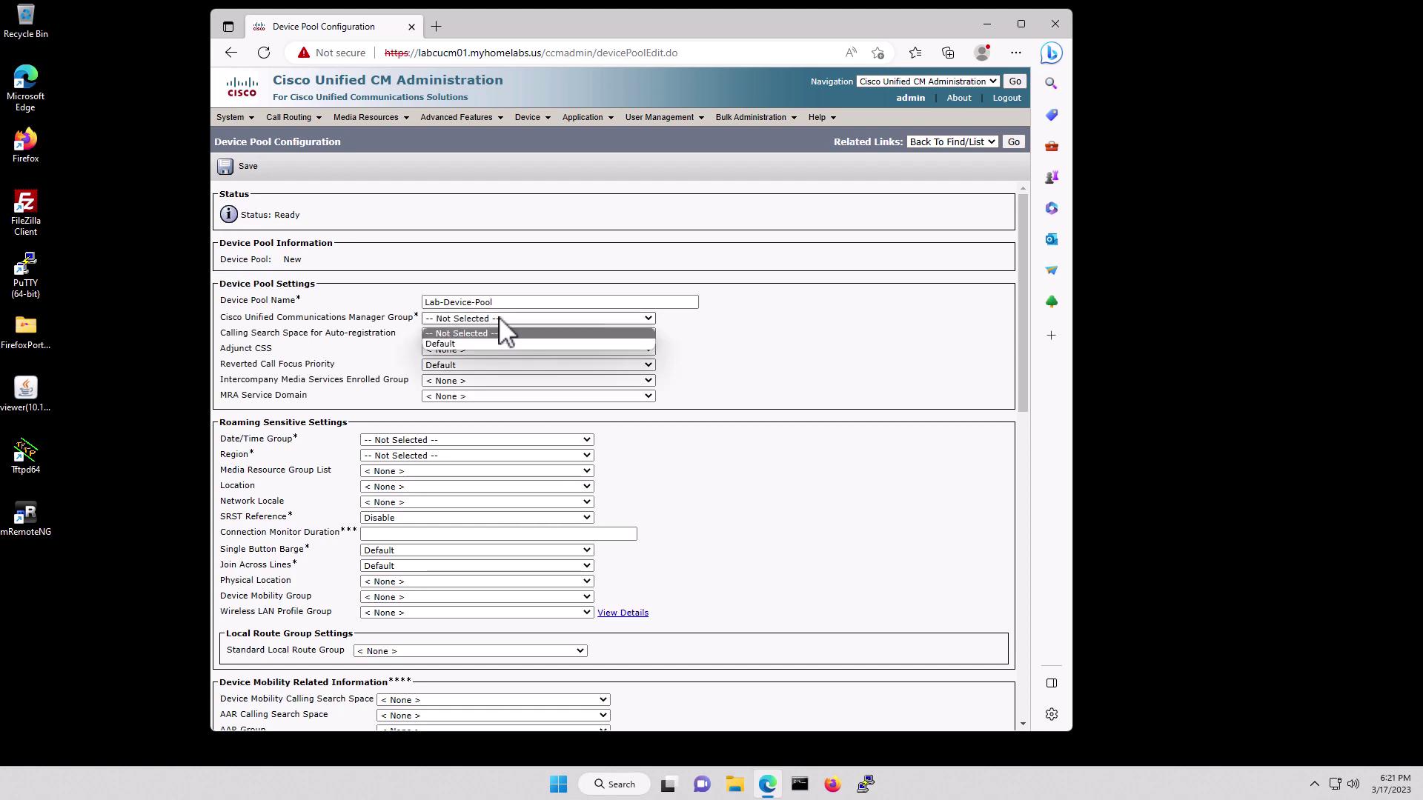
pyautogui.click(456, 344)
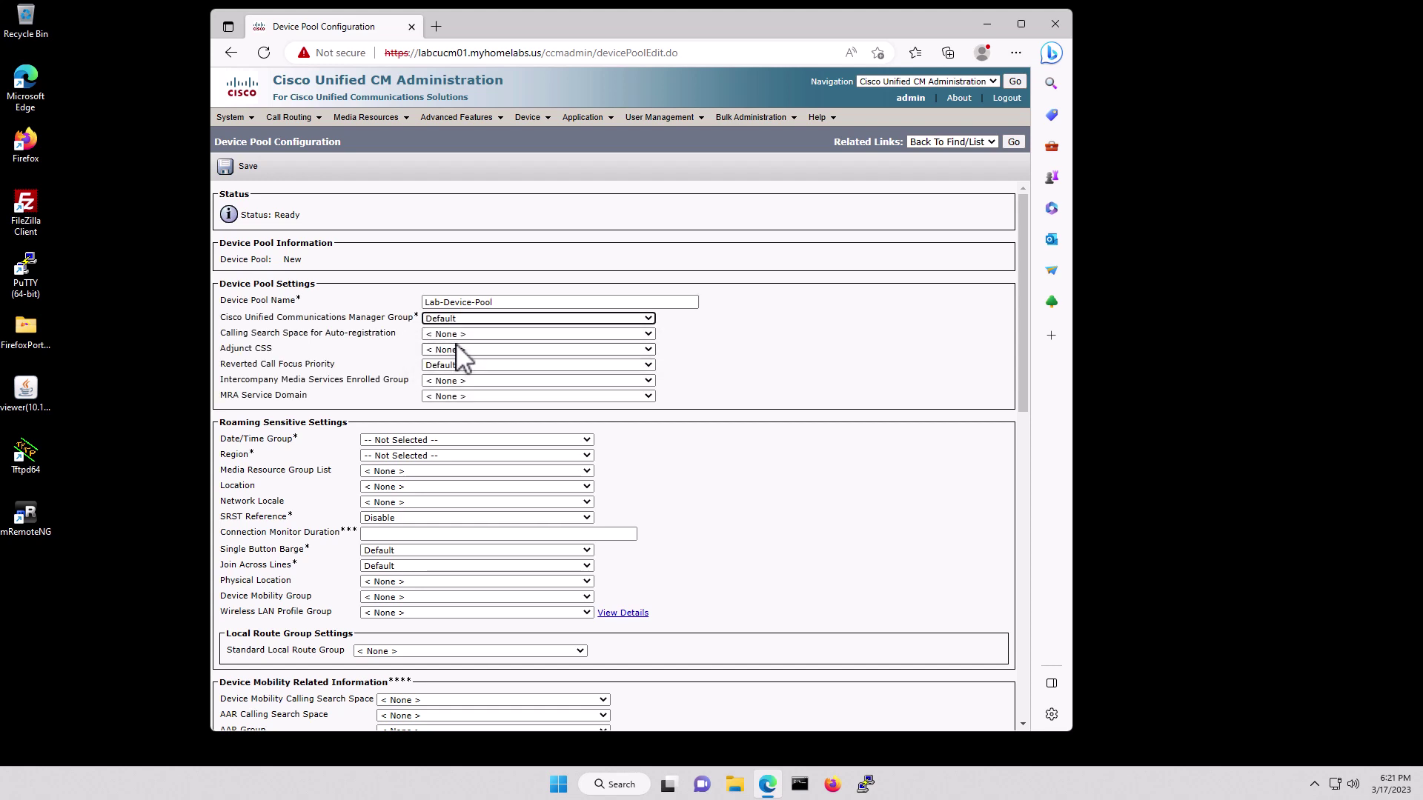
# Step: Set both the auto-registration CSS and the Adjunct CSS to Lab-CSS
pyautogui.click(506, 334)
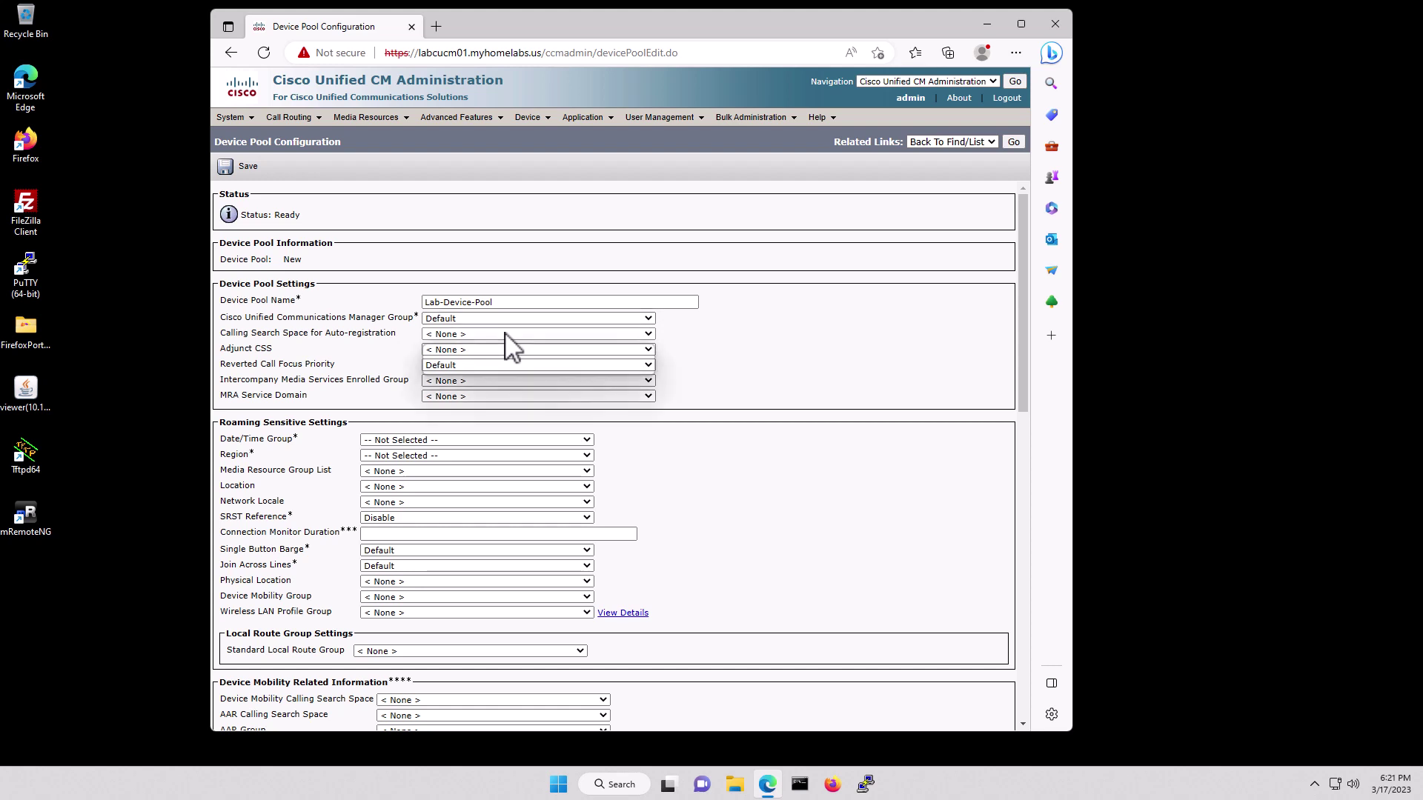
pyautogui.click(470, 366)
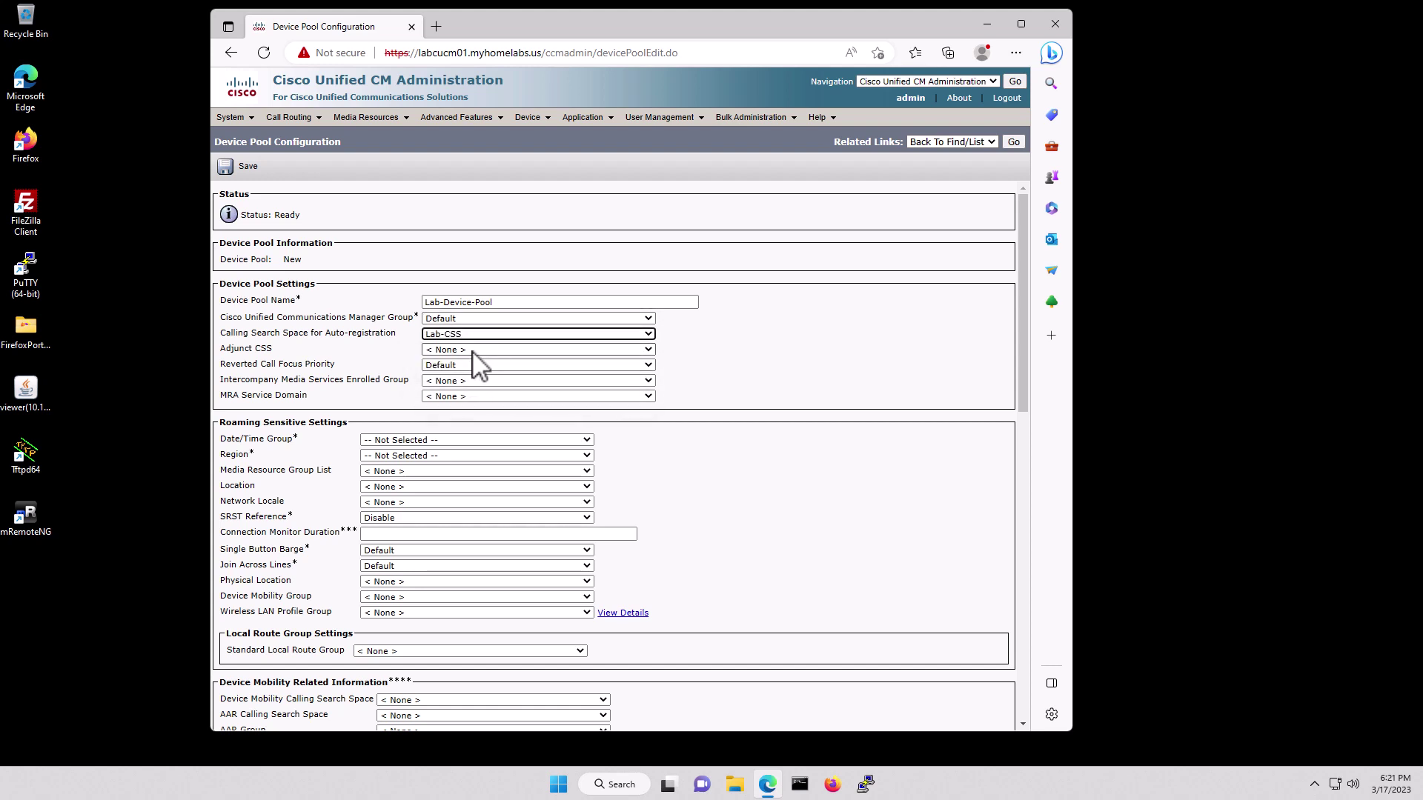
pyautogui.click(474, 349)
pyautogui.click(464, 384)
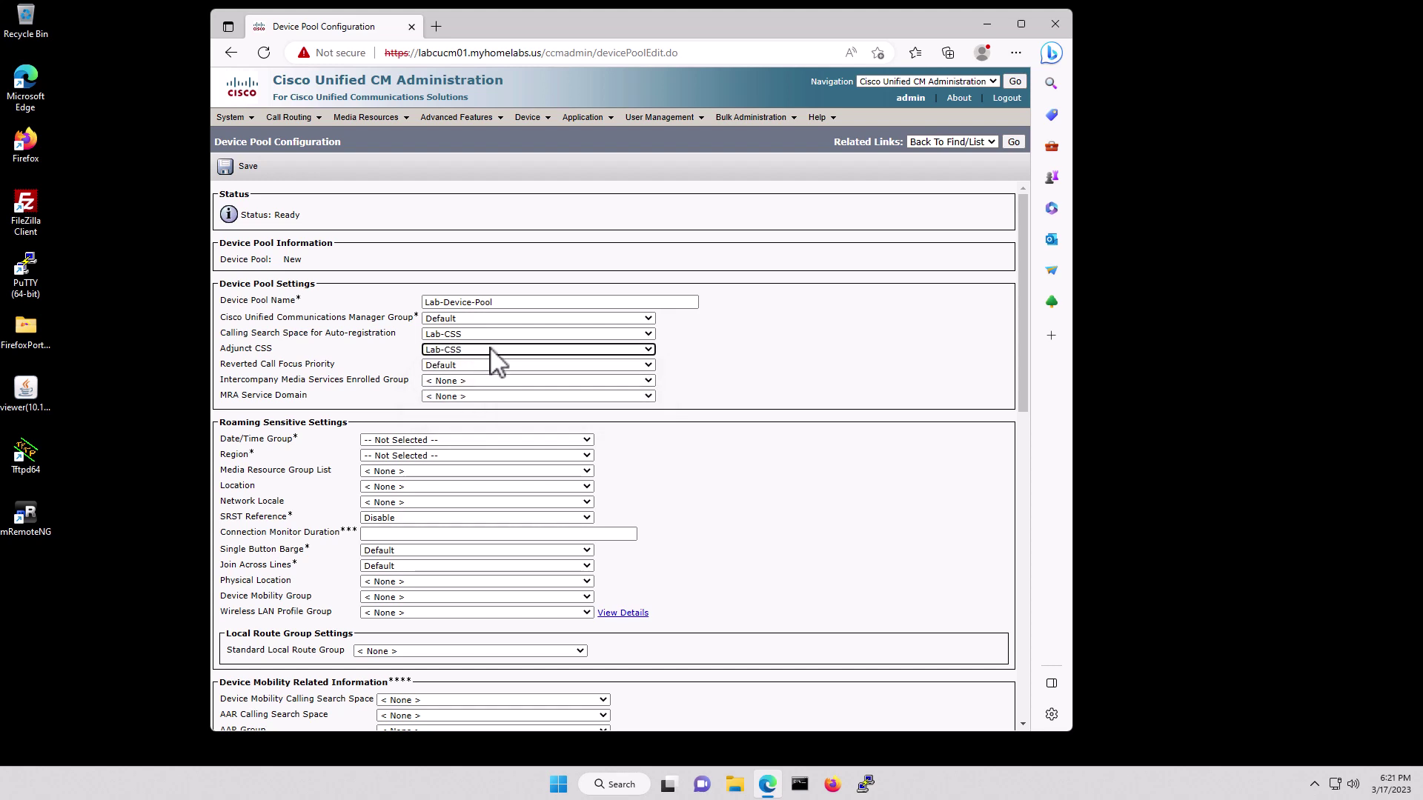
# Step: Choose date/time group LabTimeGroup, region Home Lab and location Lab
pyautogui.click(429, 441)
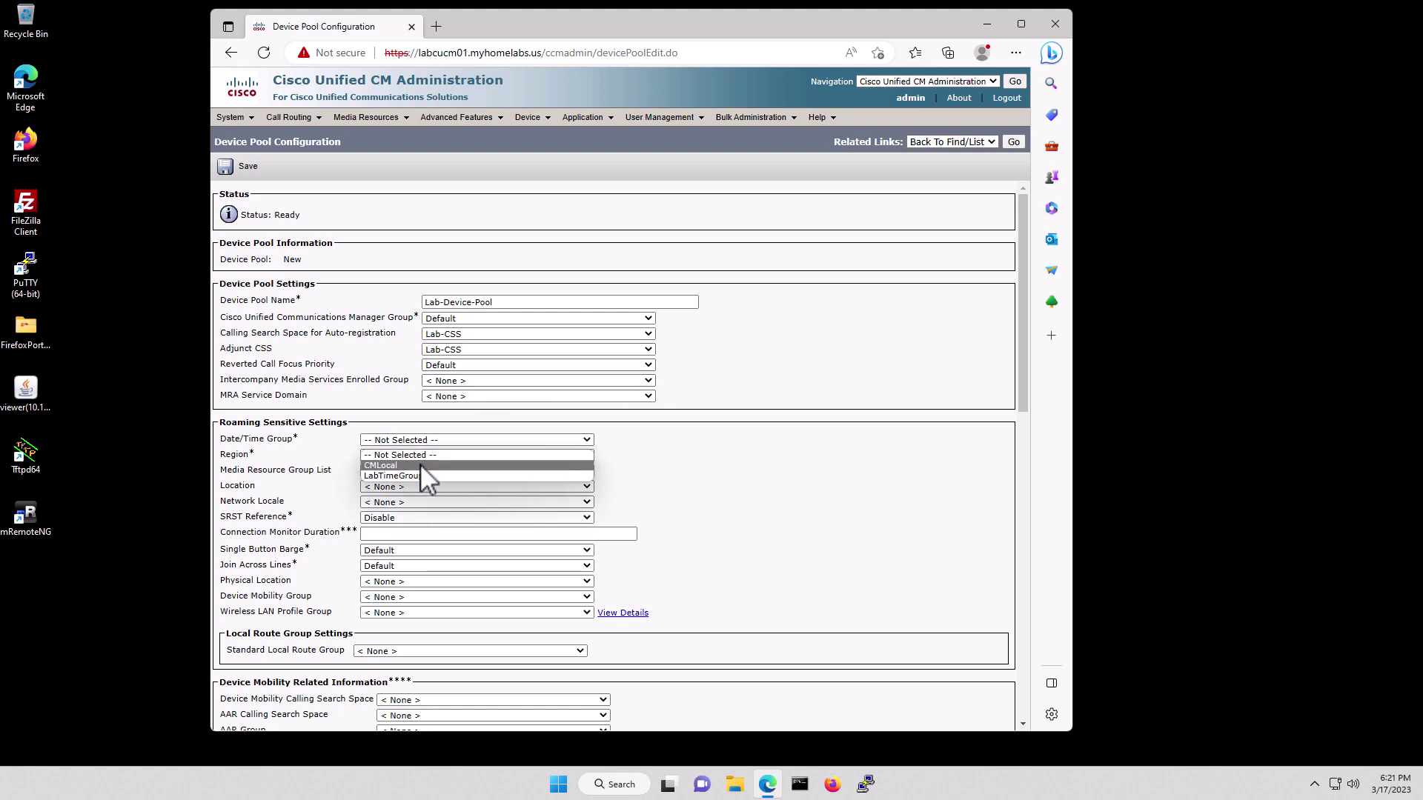
pyautogui.click(423, 474)
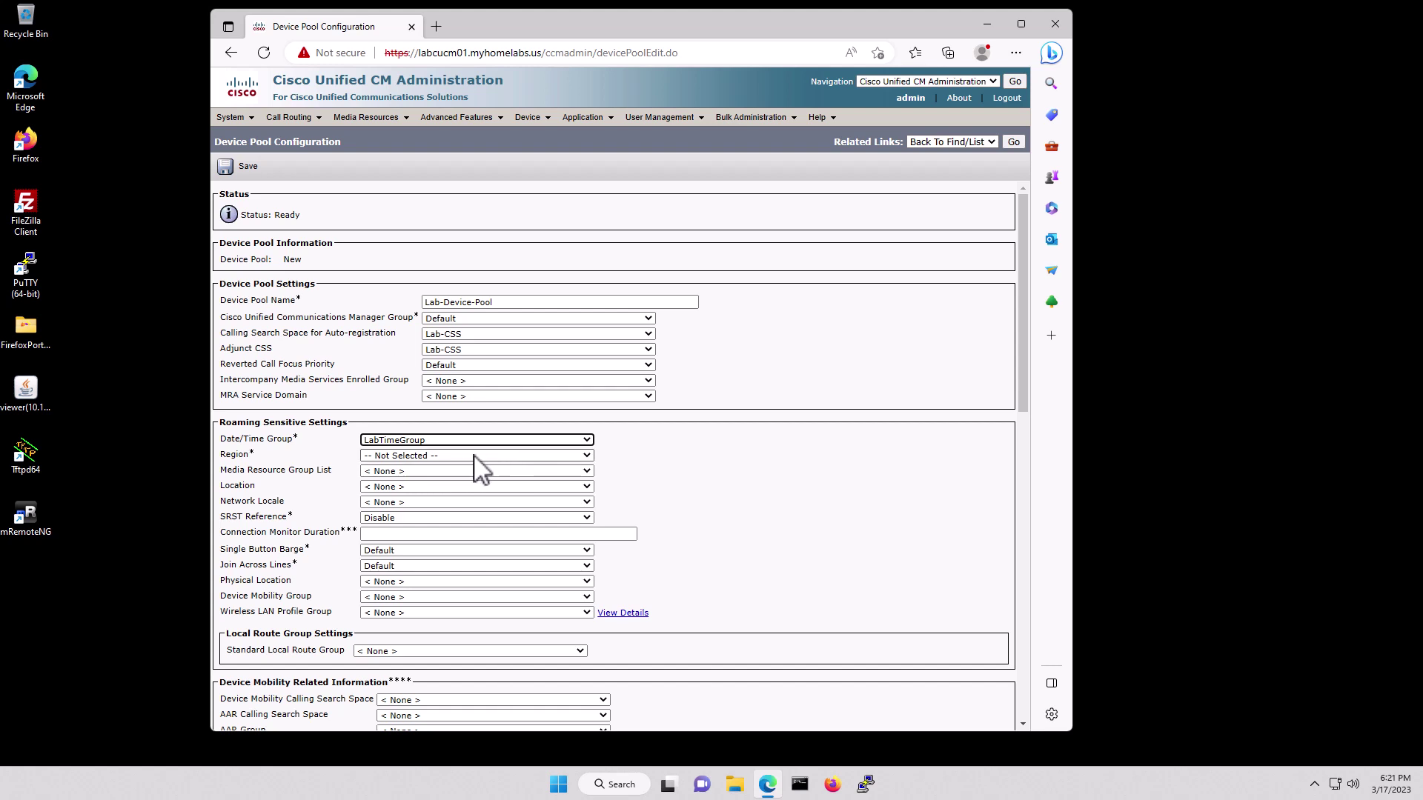
pyautogui.click(440, 457)
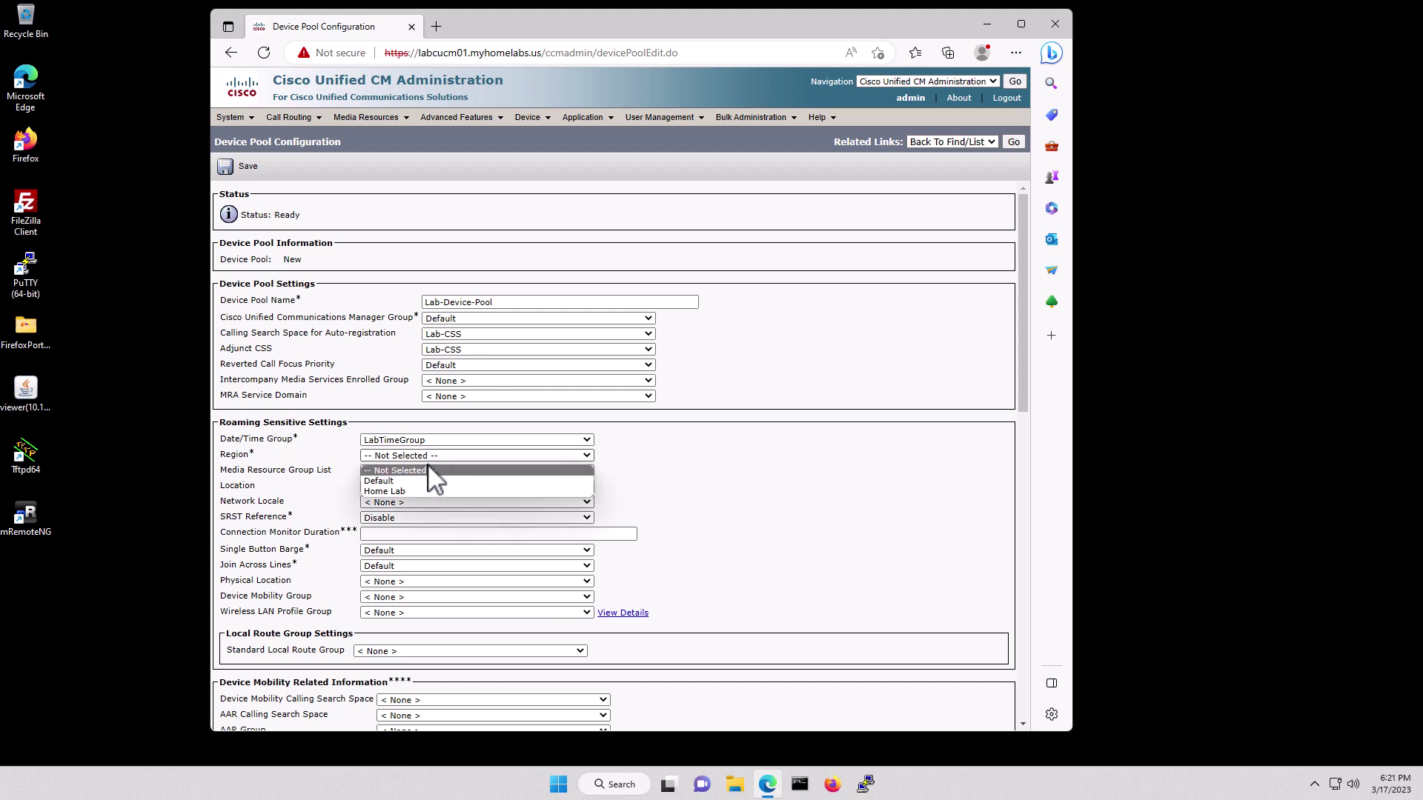
pyautogui.click(412, 487)
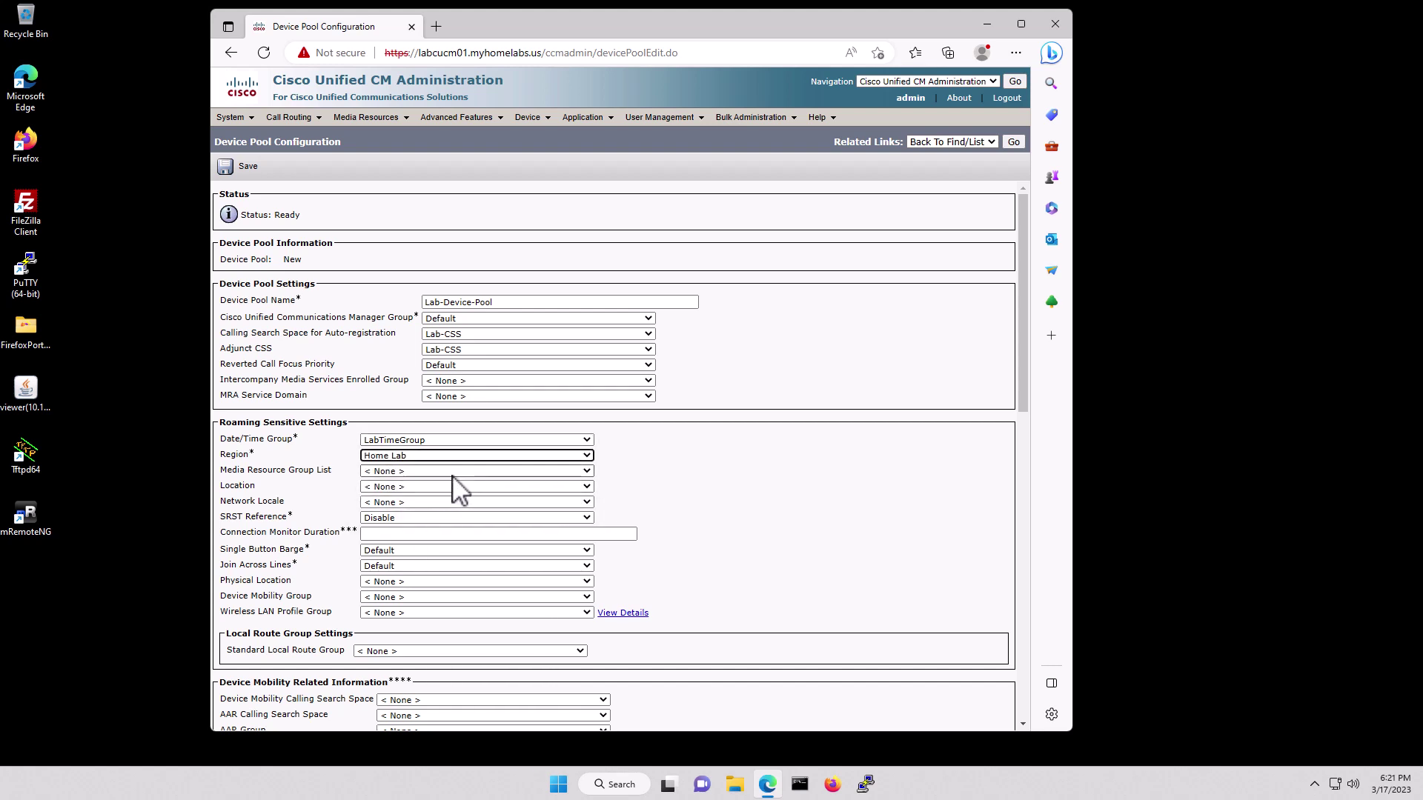
pyautogui.click(426, 486)
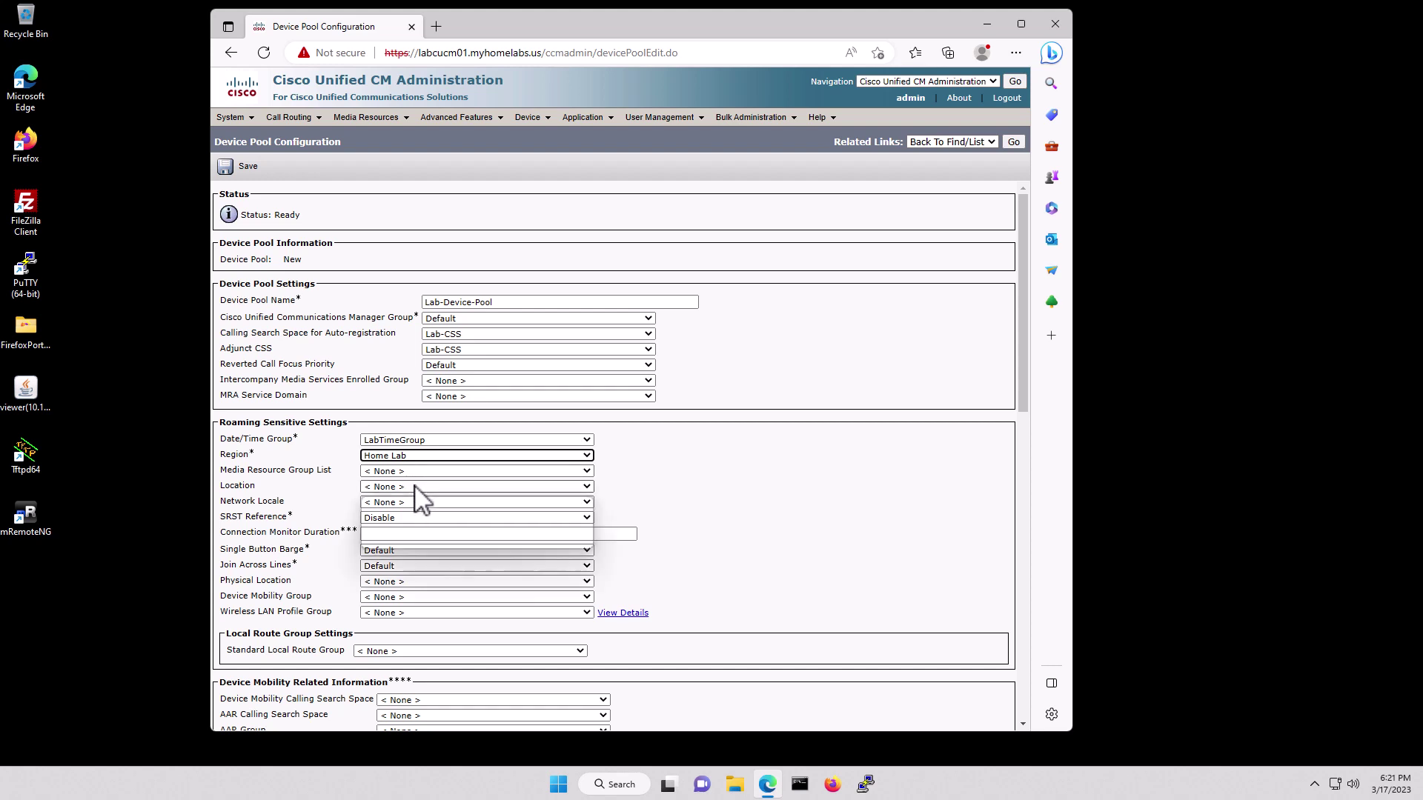
pyautogui.click(407, 523)
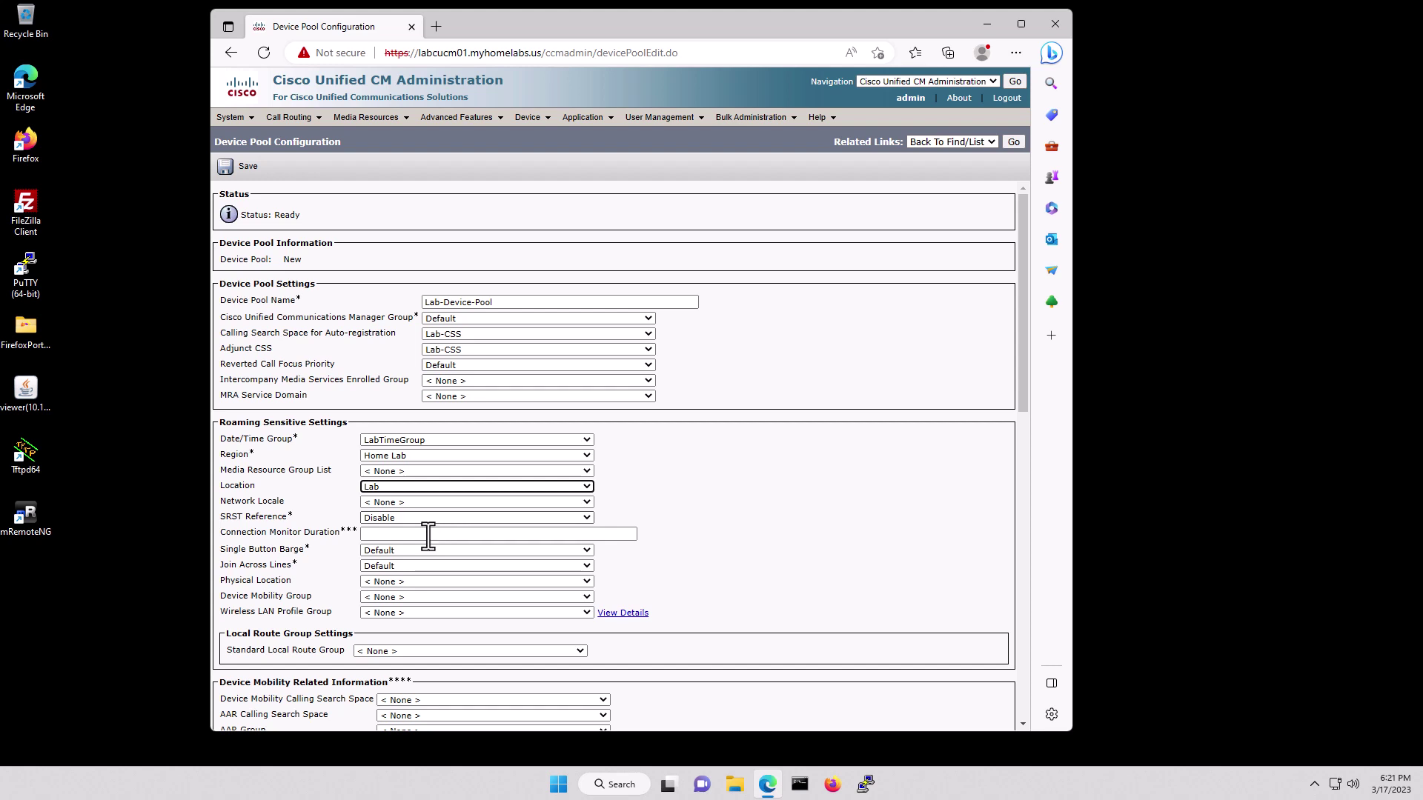
# Step: Set the device pool's physical location to My Lab
pyautogui.click(398, 583)
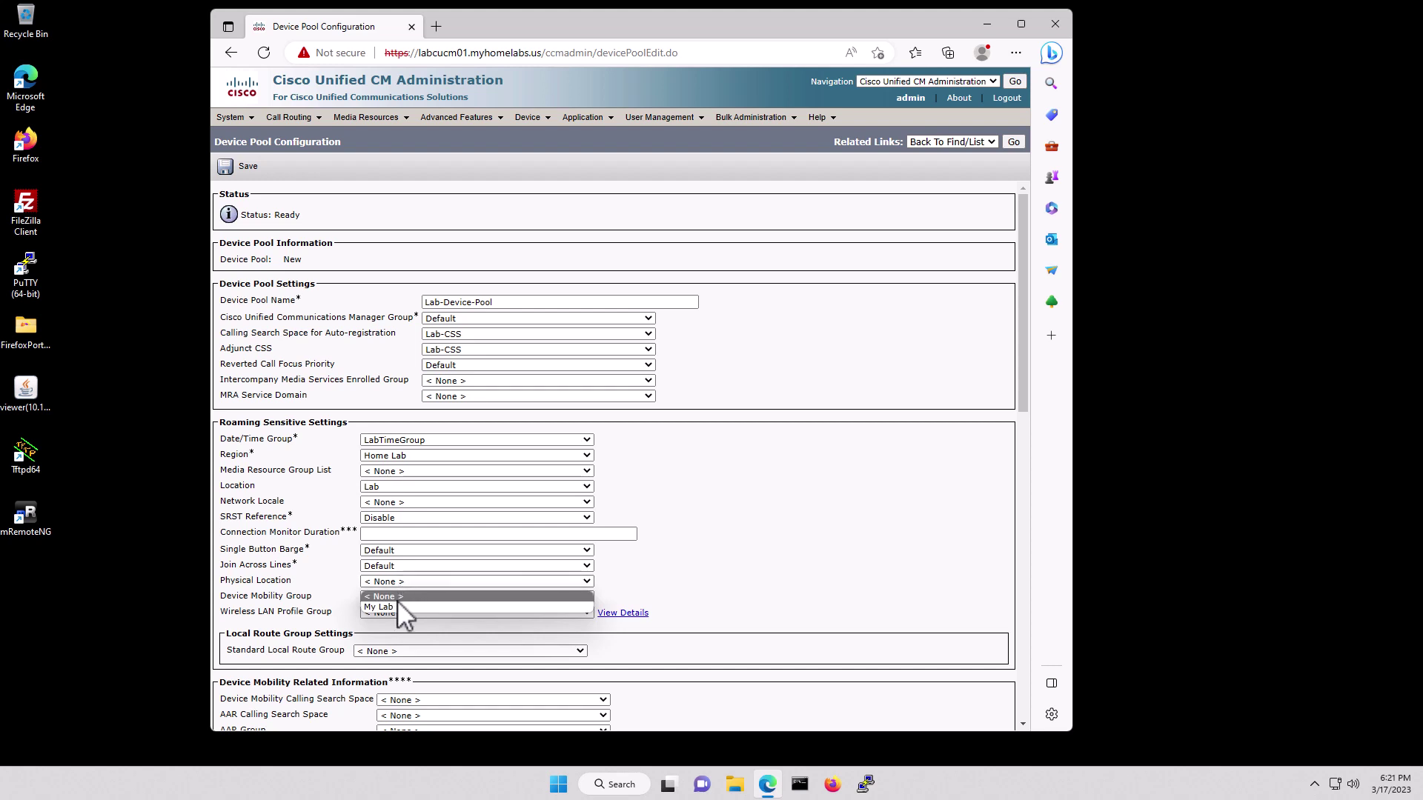
pyautogui.click(400, 612)
pyautogui.scroll(-5, 800, 485)
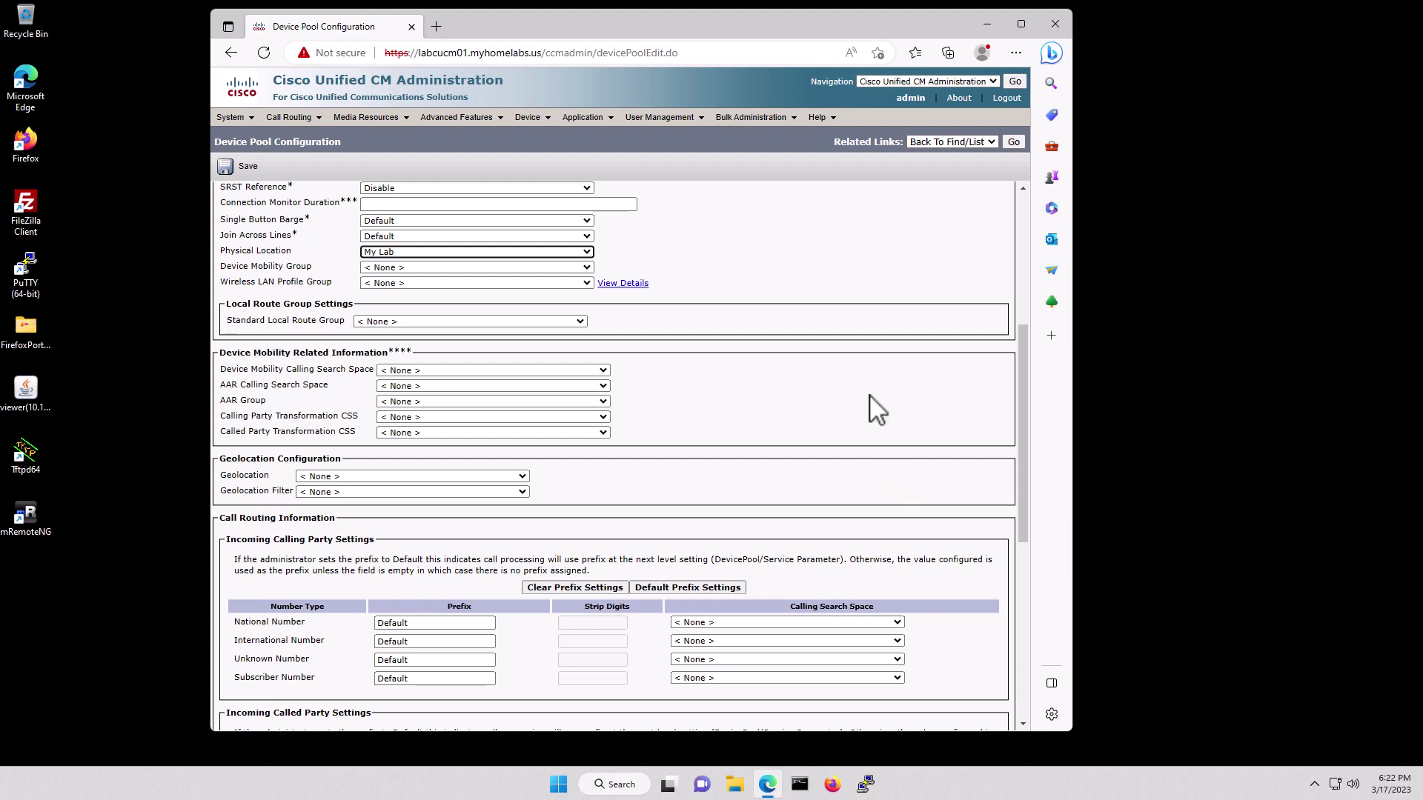
pyautogui.scroll(-1, 872, 406)
pyautogui.scroll(-4, 877, 408)
pyautogui.scroll(-1, 877, 408)
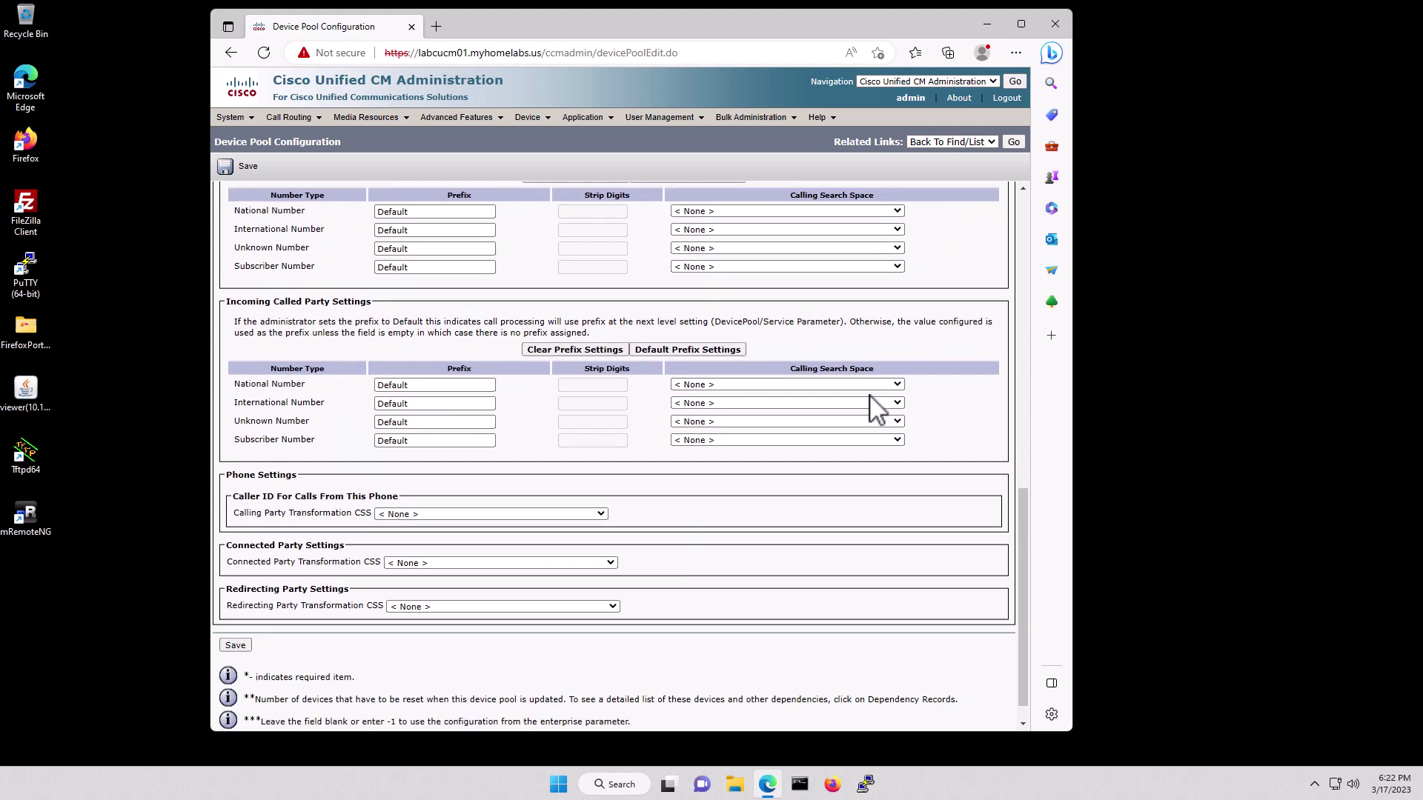
pyautogui.scroll(-1, 876, 408)
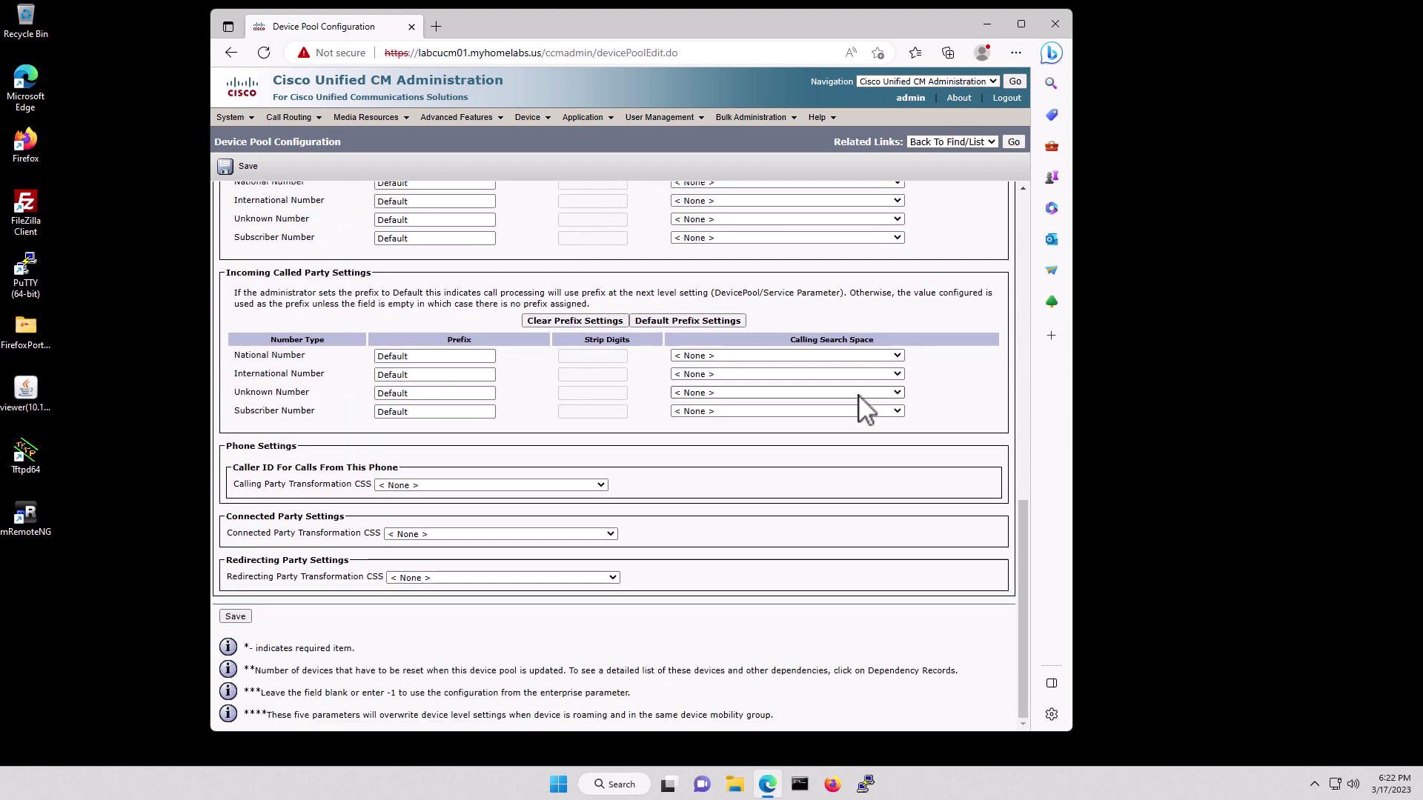
# Step: Use Lab-CSS for calling, connected and redirecting party transformation CSS, then save the pool
pyautogui.click(465, 486)
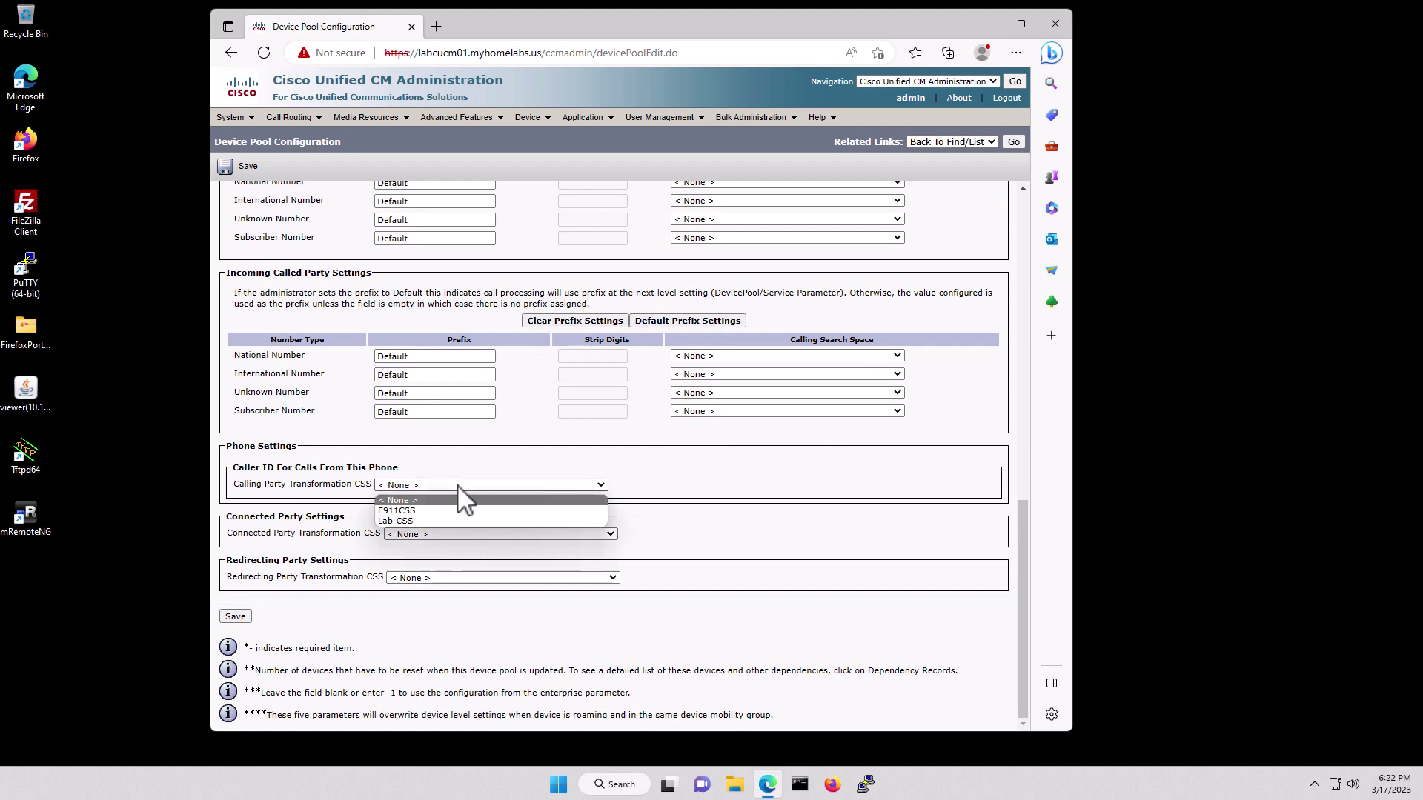
pyautogui.click(418, 521)
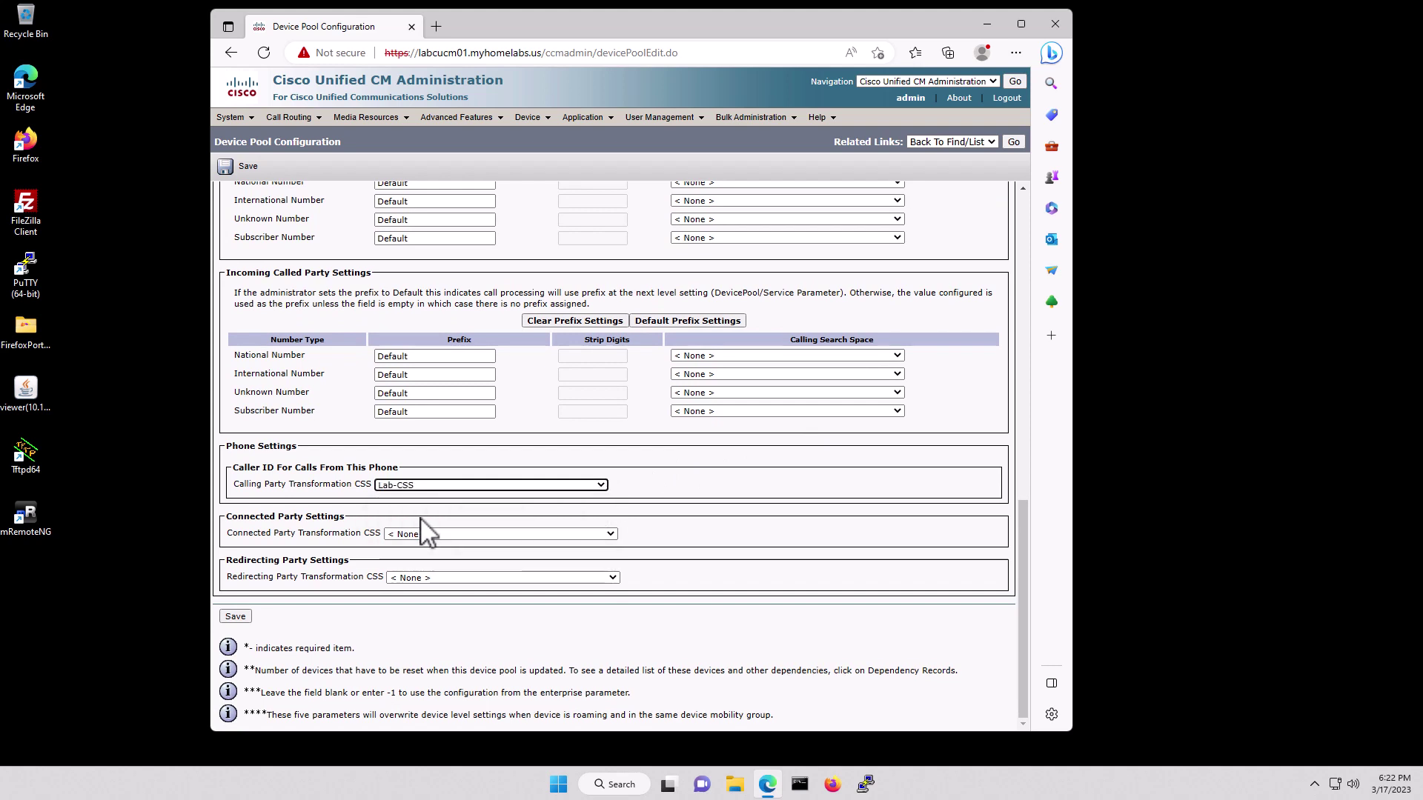
pyautogui.click(460, 533)
pyautogui.click(420, 569)
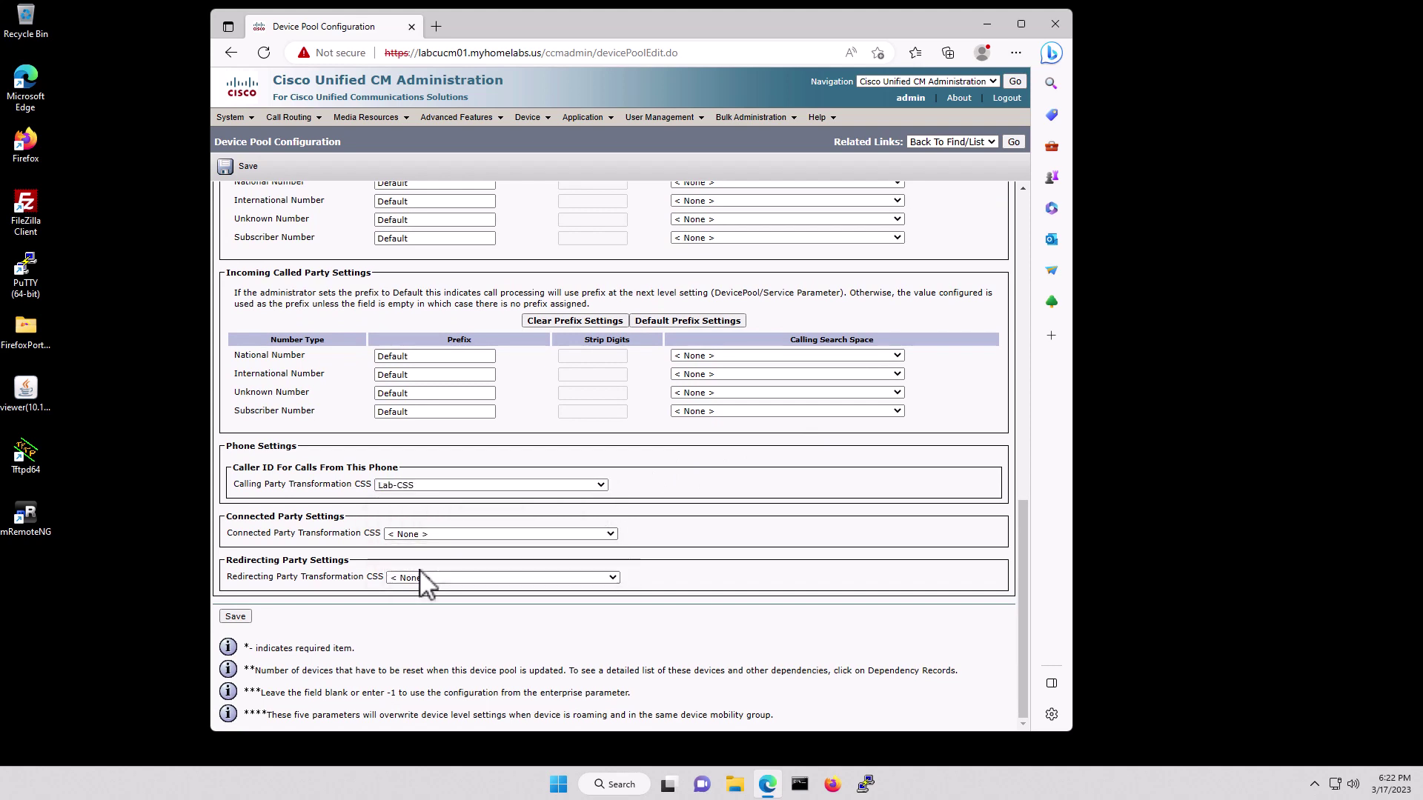
pyautogui.click(444, 578)
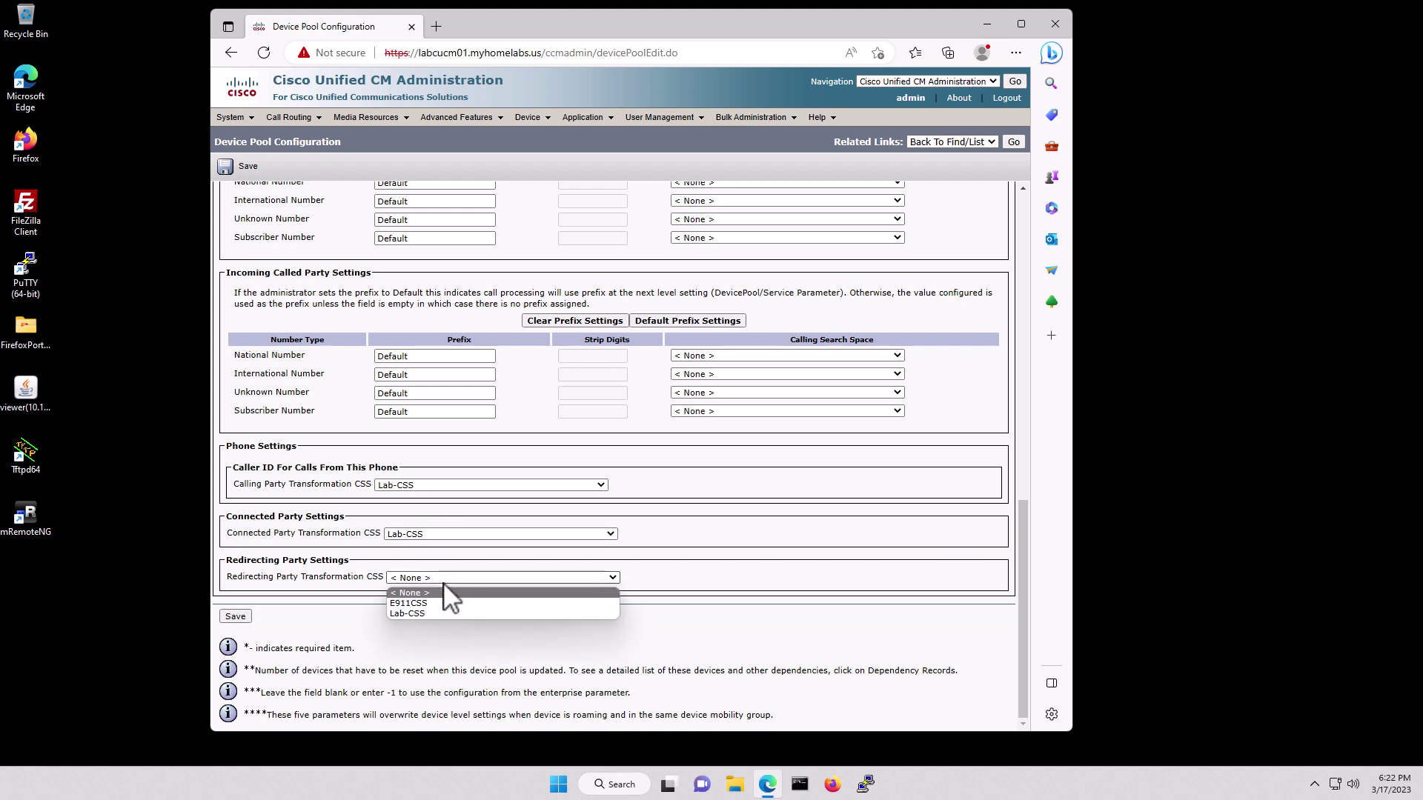
pyautogui.click(420, 613)
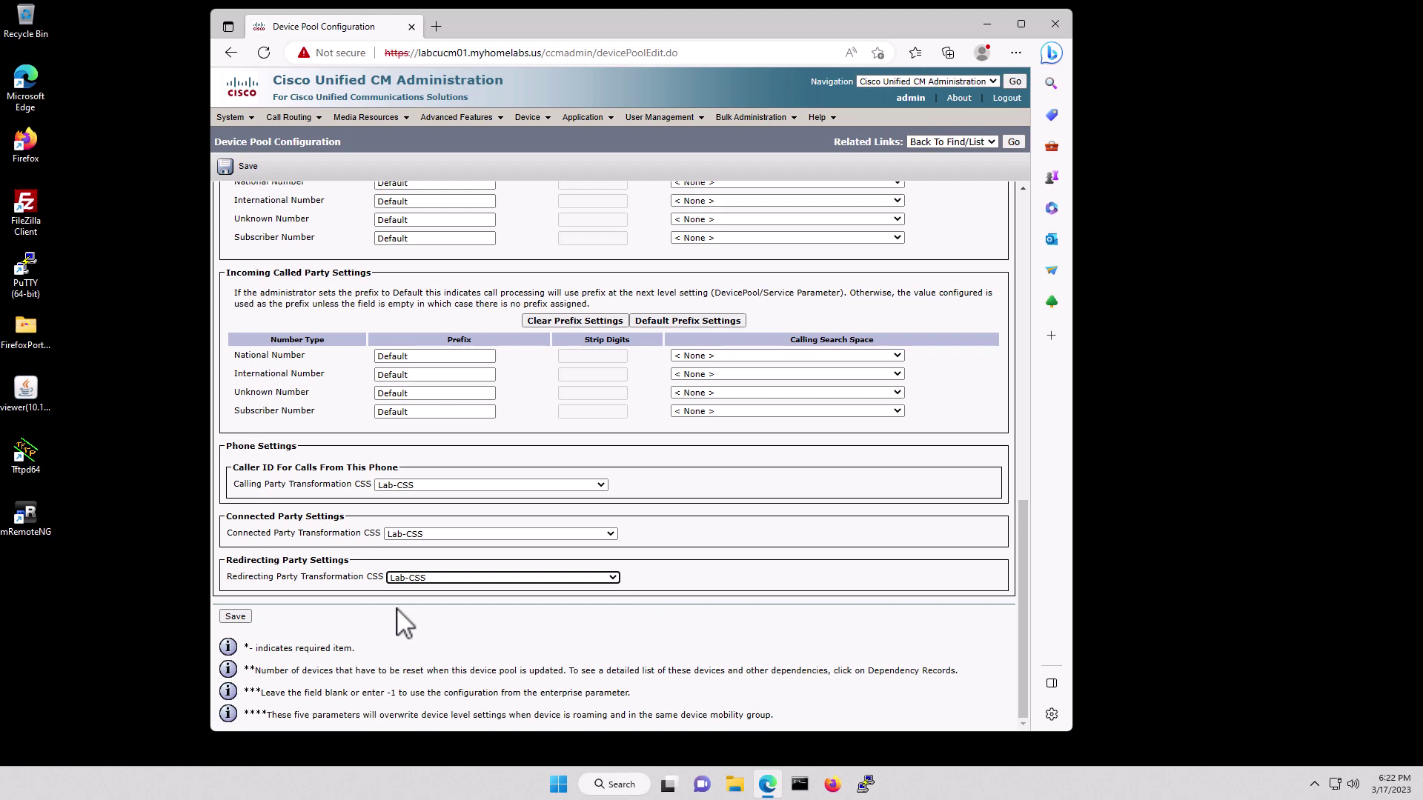
pyautogui.click(236, 618)
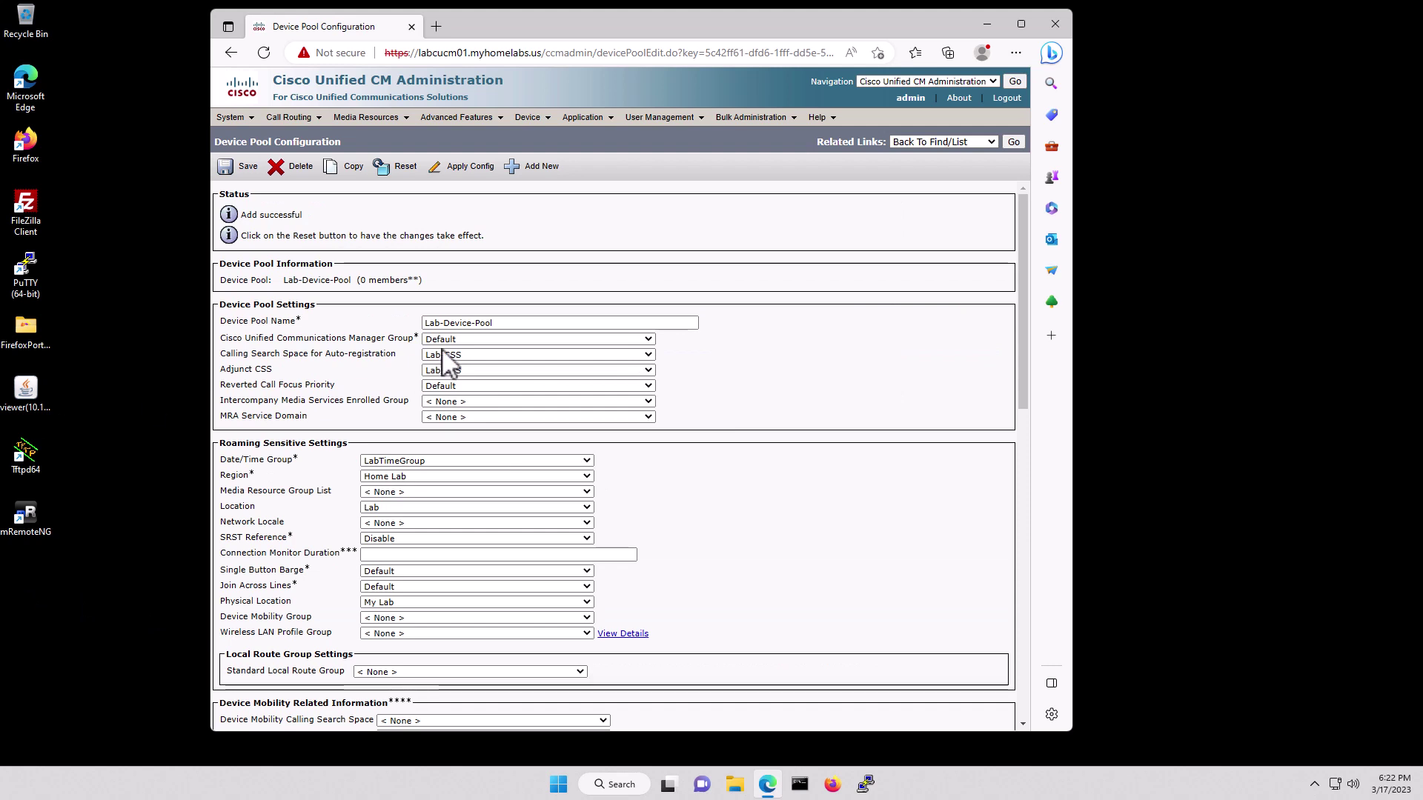
pyautogui.click(233, 116)
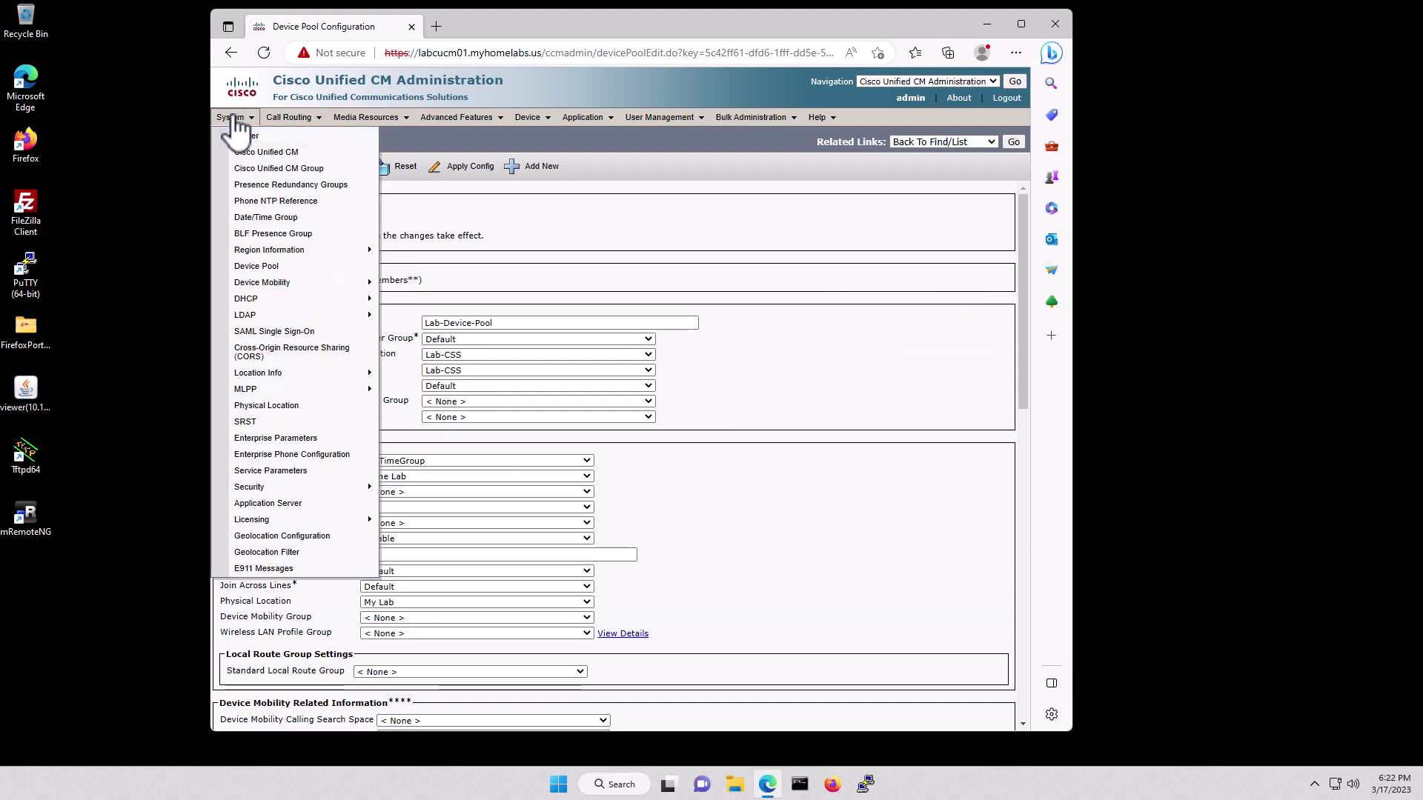
# Step: Turn on Enable Synchronizing from LDAP Server in LDAP System settings and save
pyautogui.moveTo(307, 324)
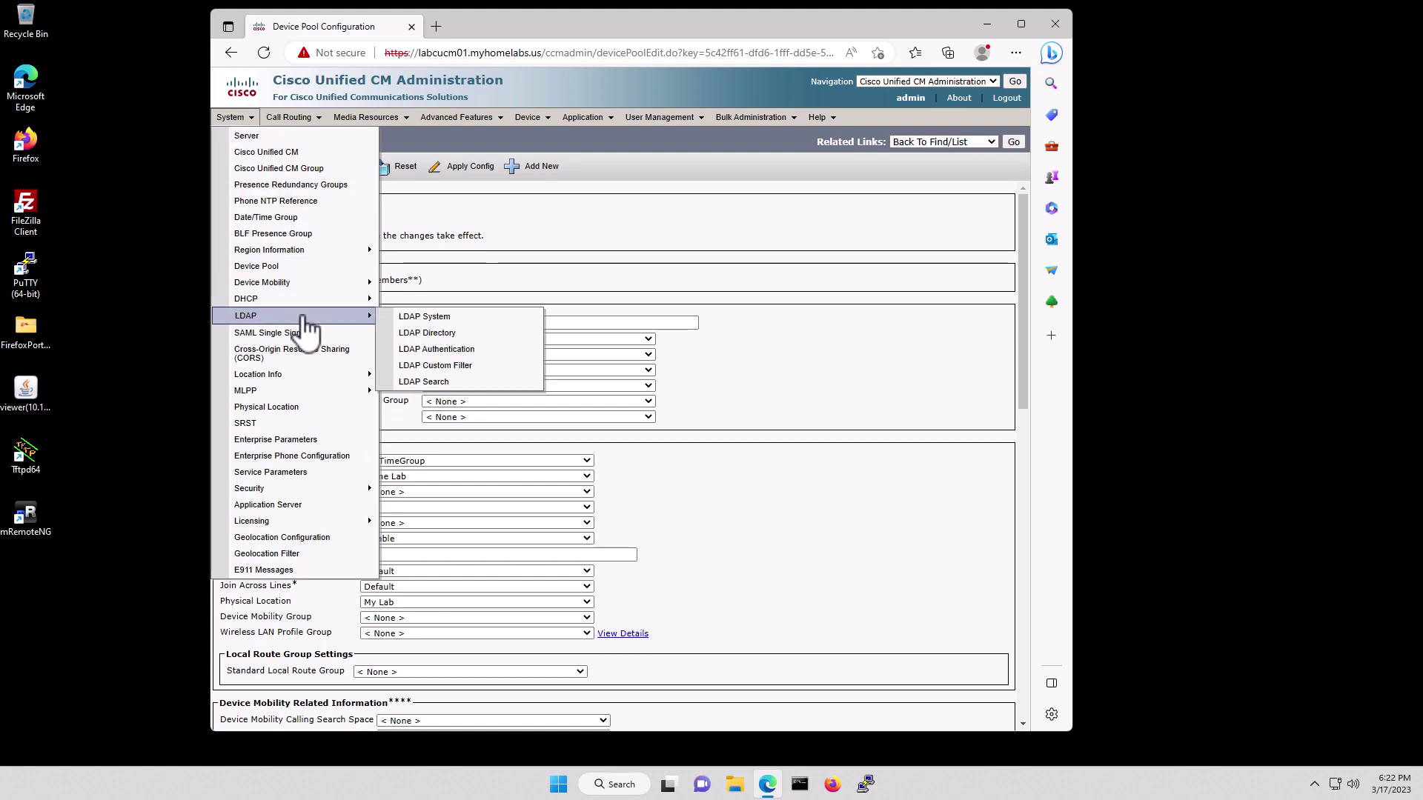
pyautogui.click(426, 317)
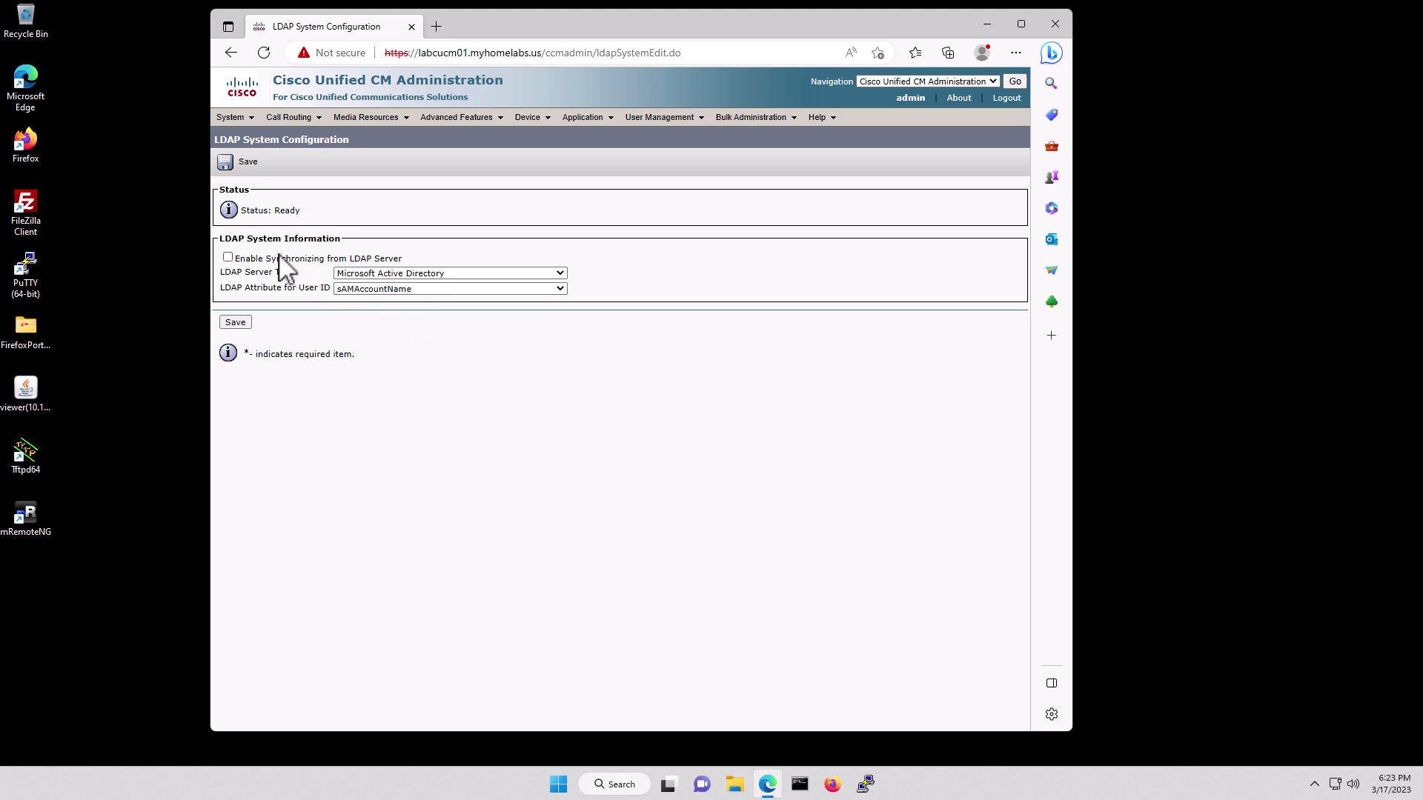
pyautogui.click(228, 258)
pyautogui.click(234, 323)
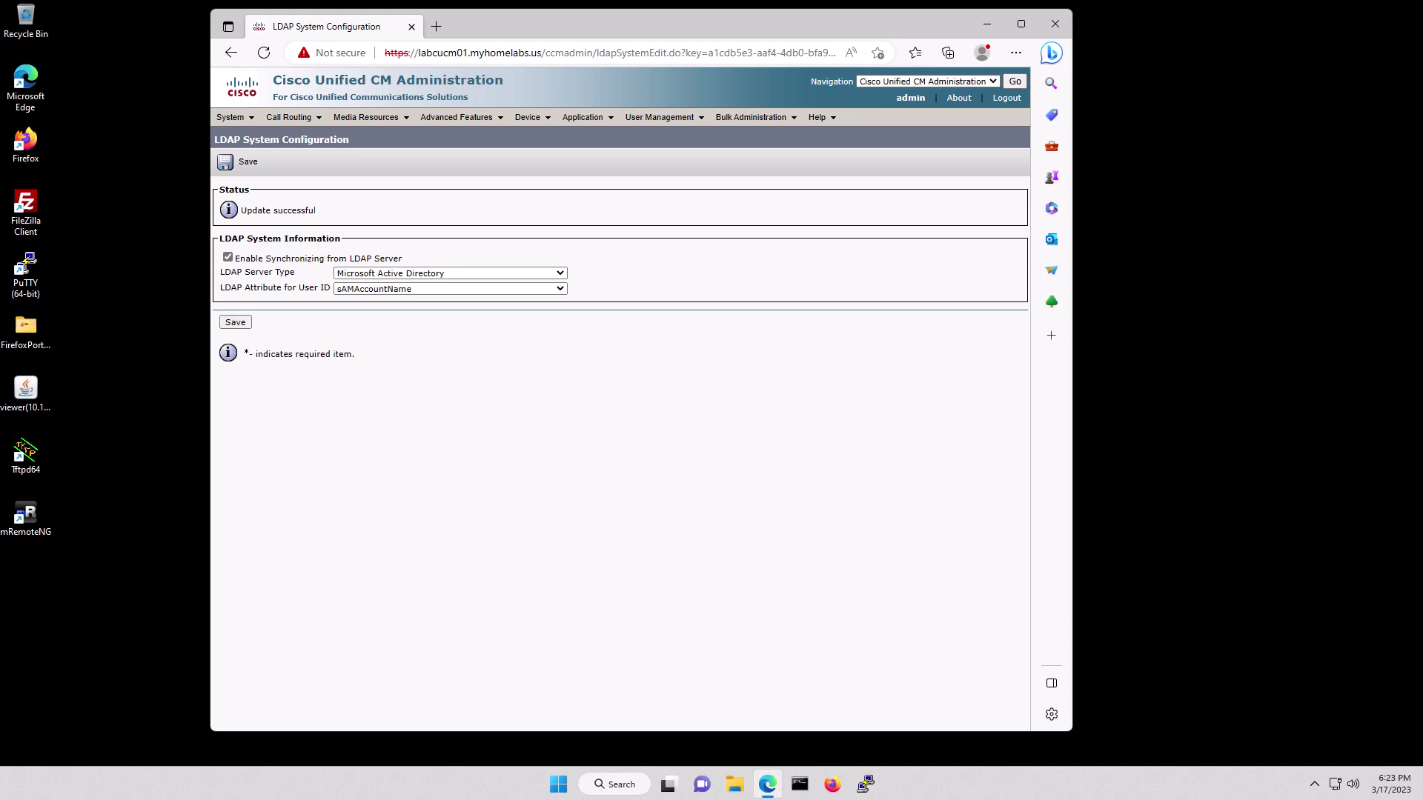
pyautogui.moveTo(230, 120)
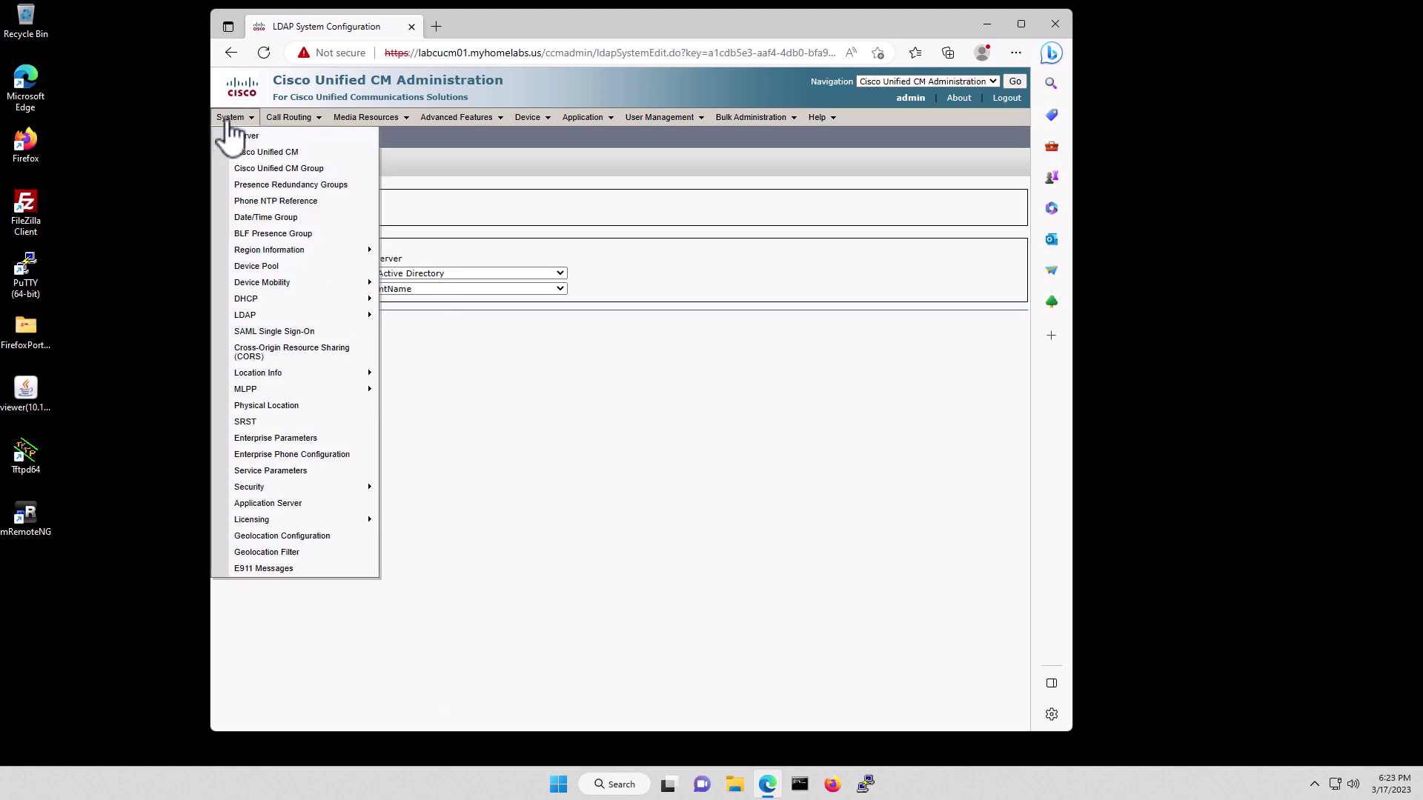
# Step: Go to the LDAP Directory list and add a new directory
pyautogui.moveTo(318, 316)
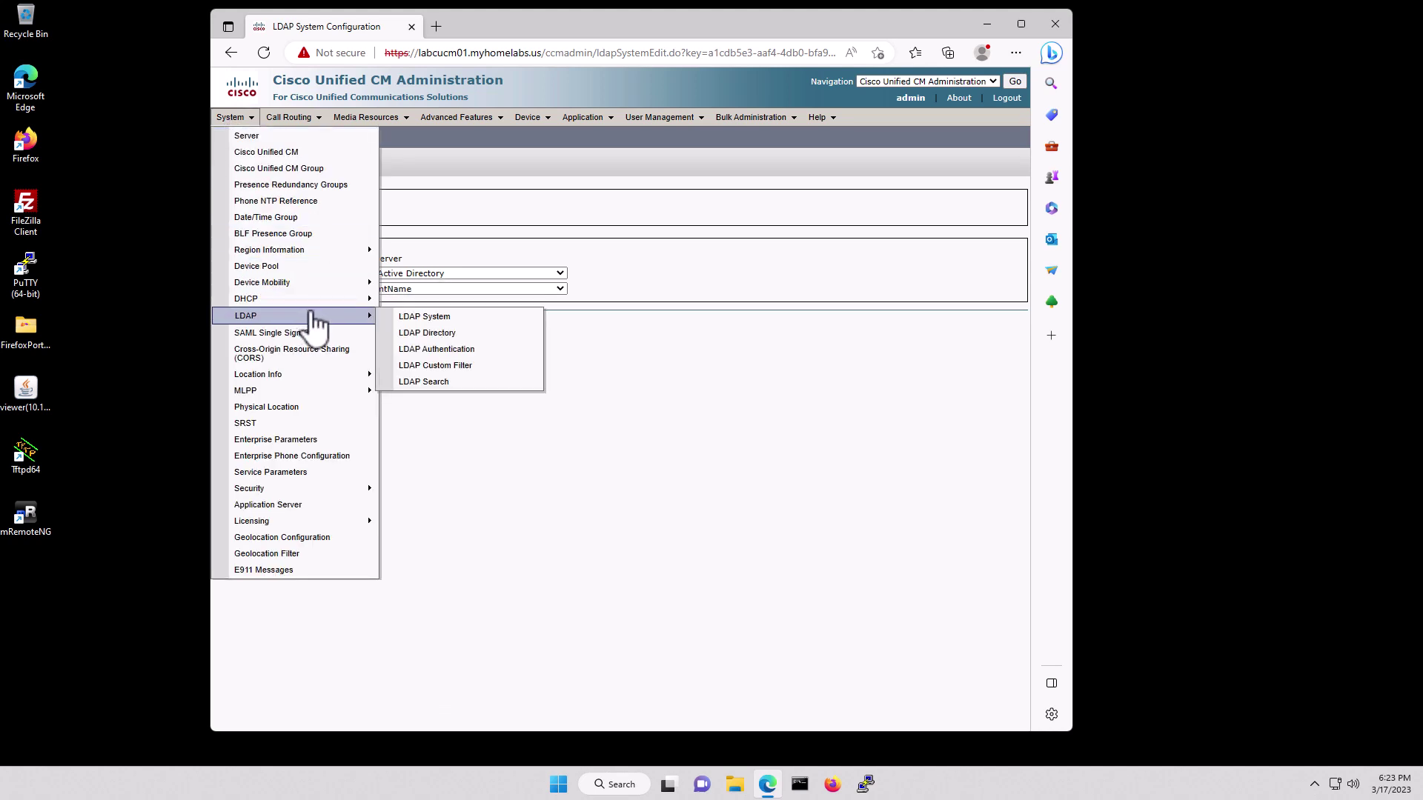
pyautogui.click(450, 334)
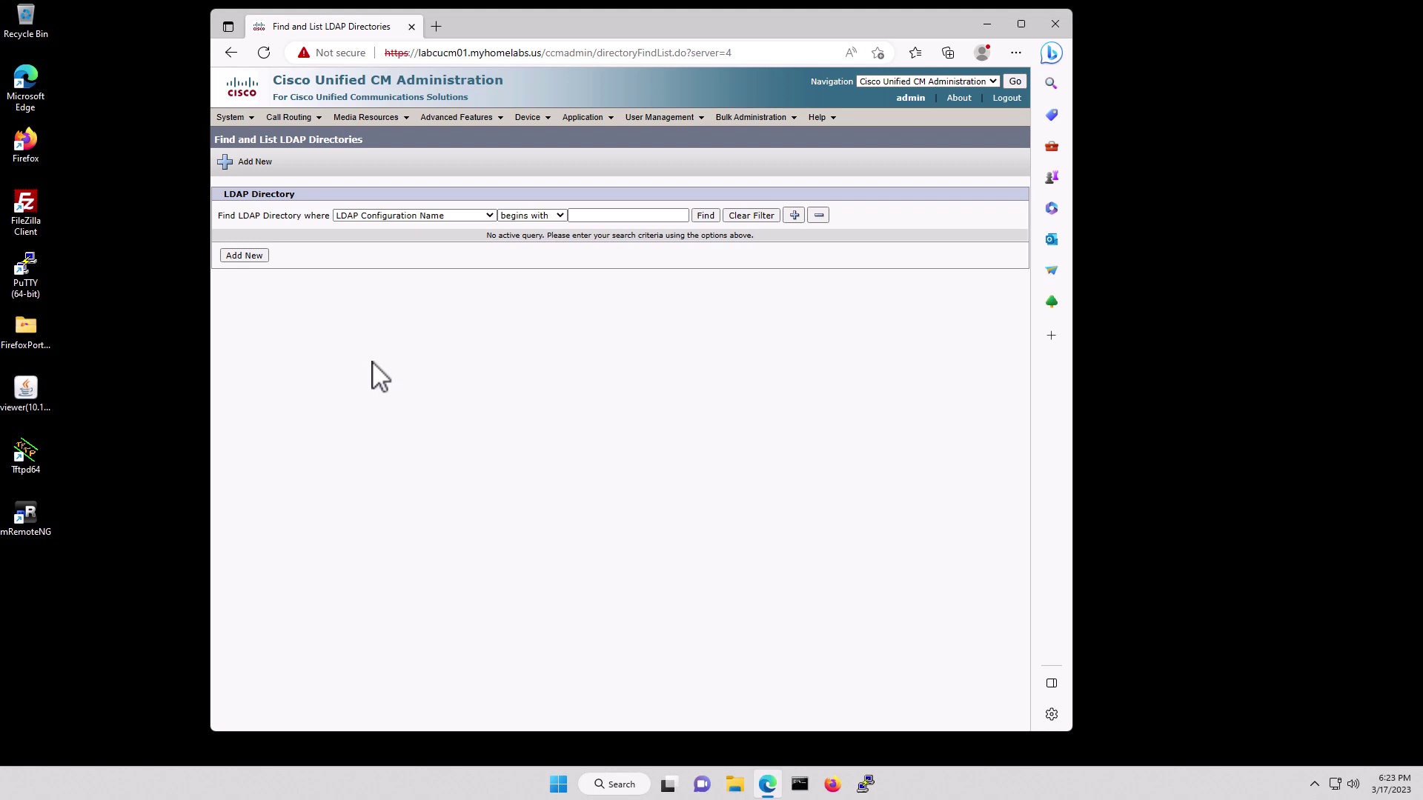
pyautogui.click(250, 257)
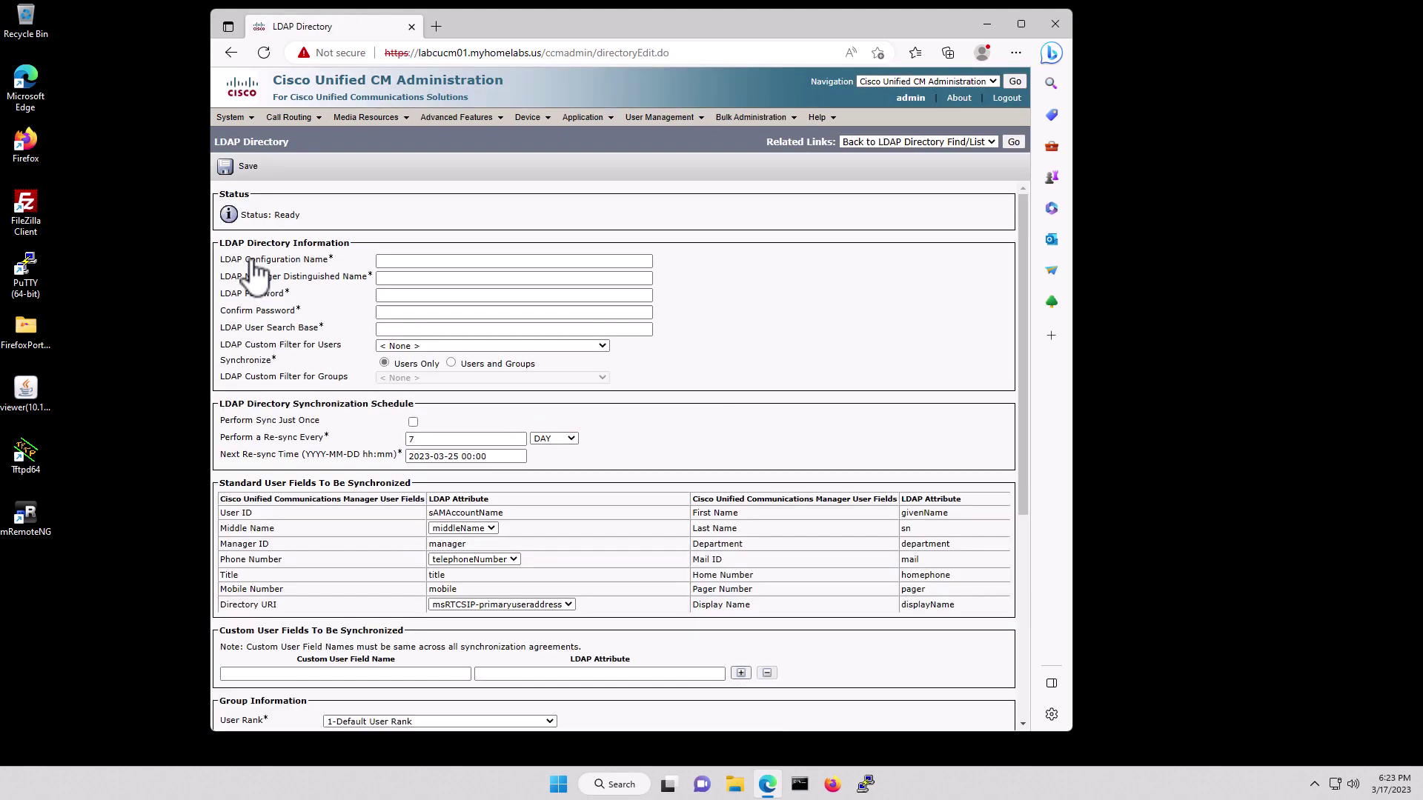
# Step: Name the LDAP directory Lab and enter the manager account's distinguished name
pyautogui.click(404, 261)
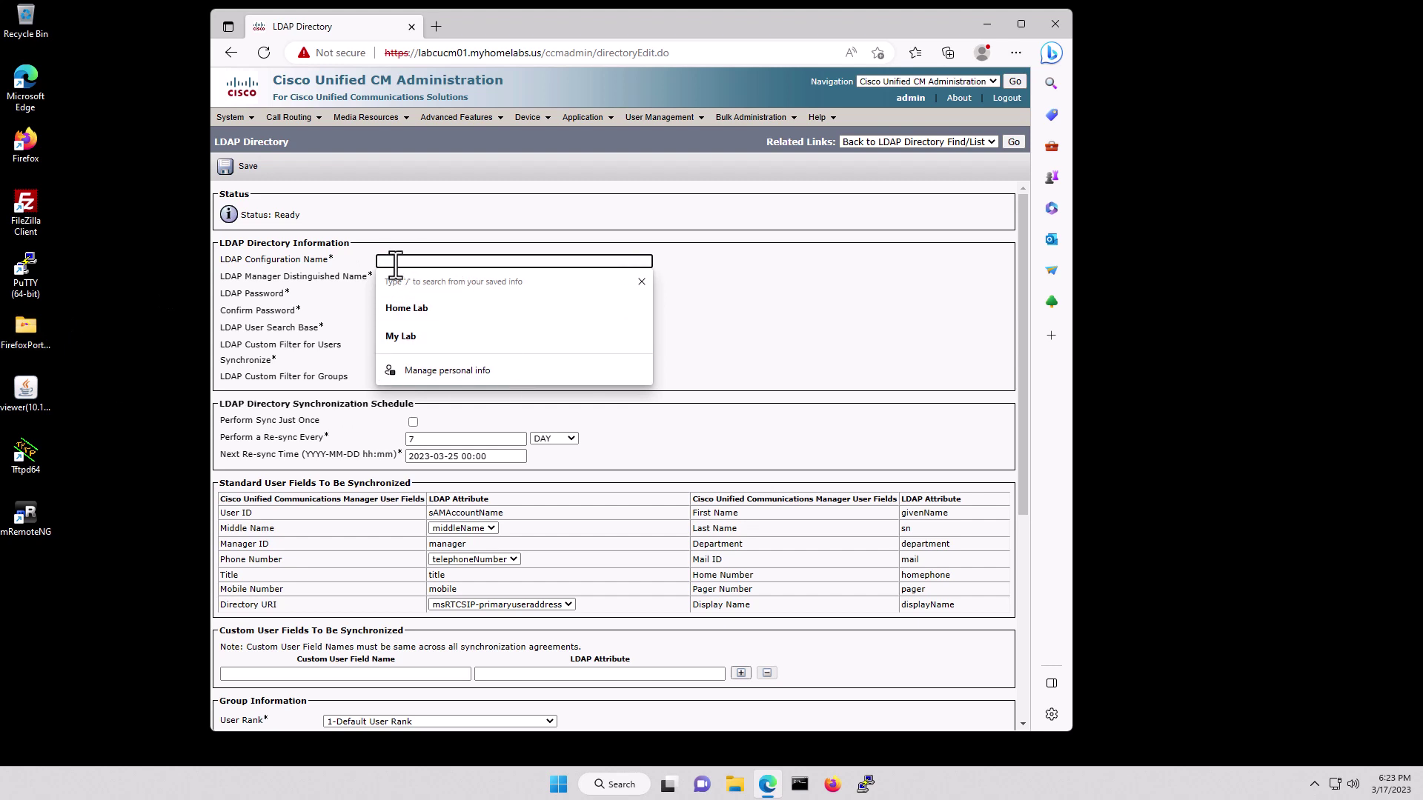
pyautogui.write('Lab')
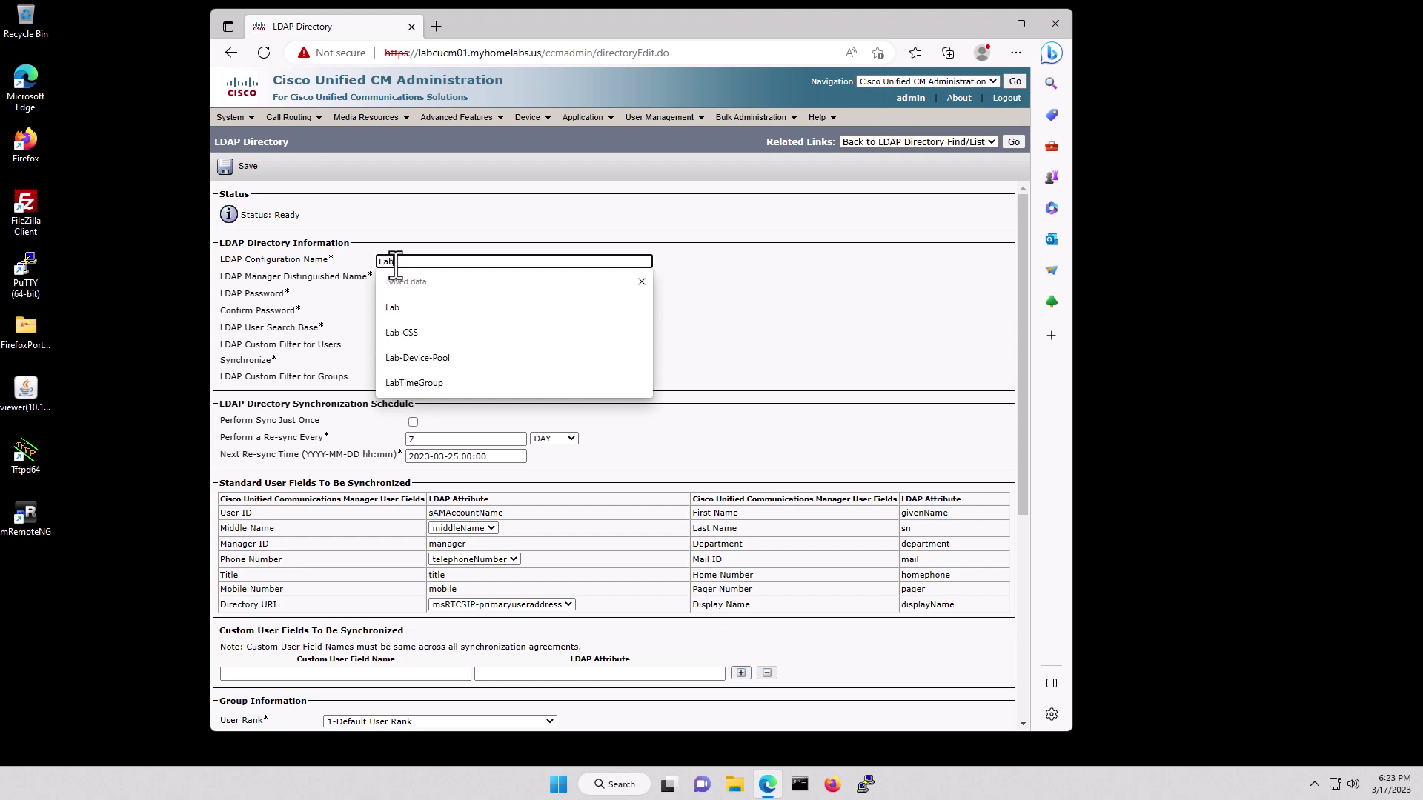
pyautogui.press('Tab')
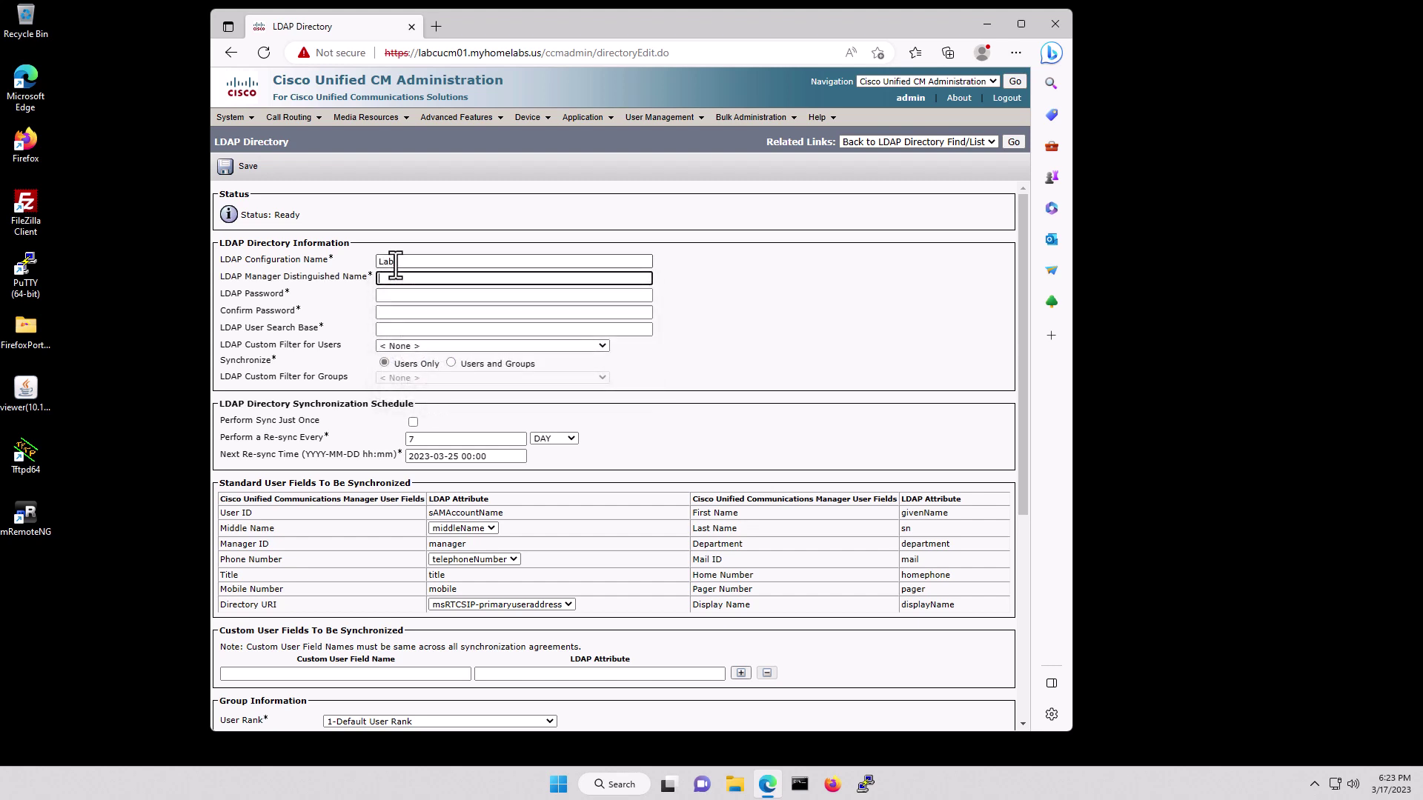
pyautogui.write('cn=cmservuce')
pyautogui.press('BackSpace')
pyautogui.press('BackSpace')
pyautogui.press('BackSpace')
pyautogui.write('ice user')
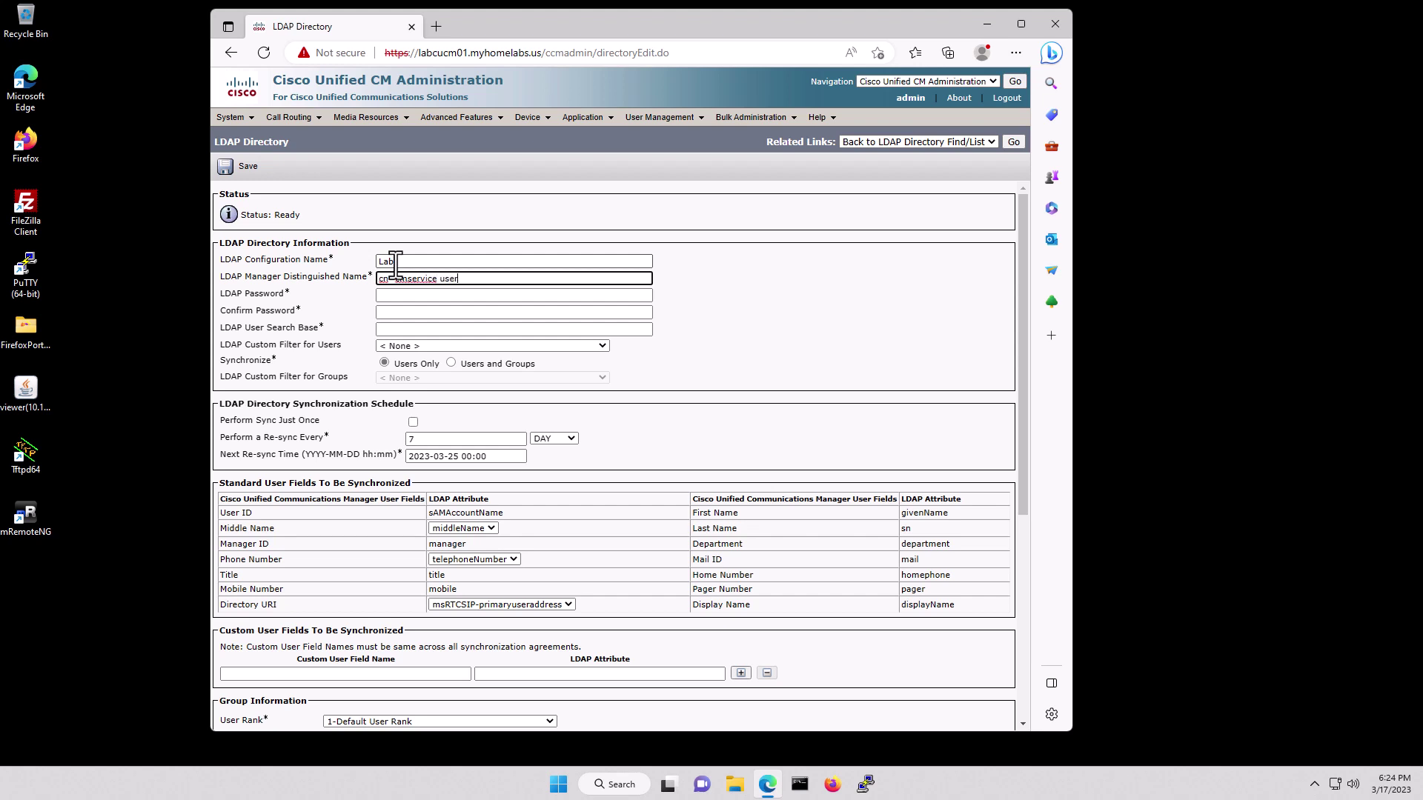
pyautogui.write(',cn=users,dc=myhomelabs,dc=us')
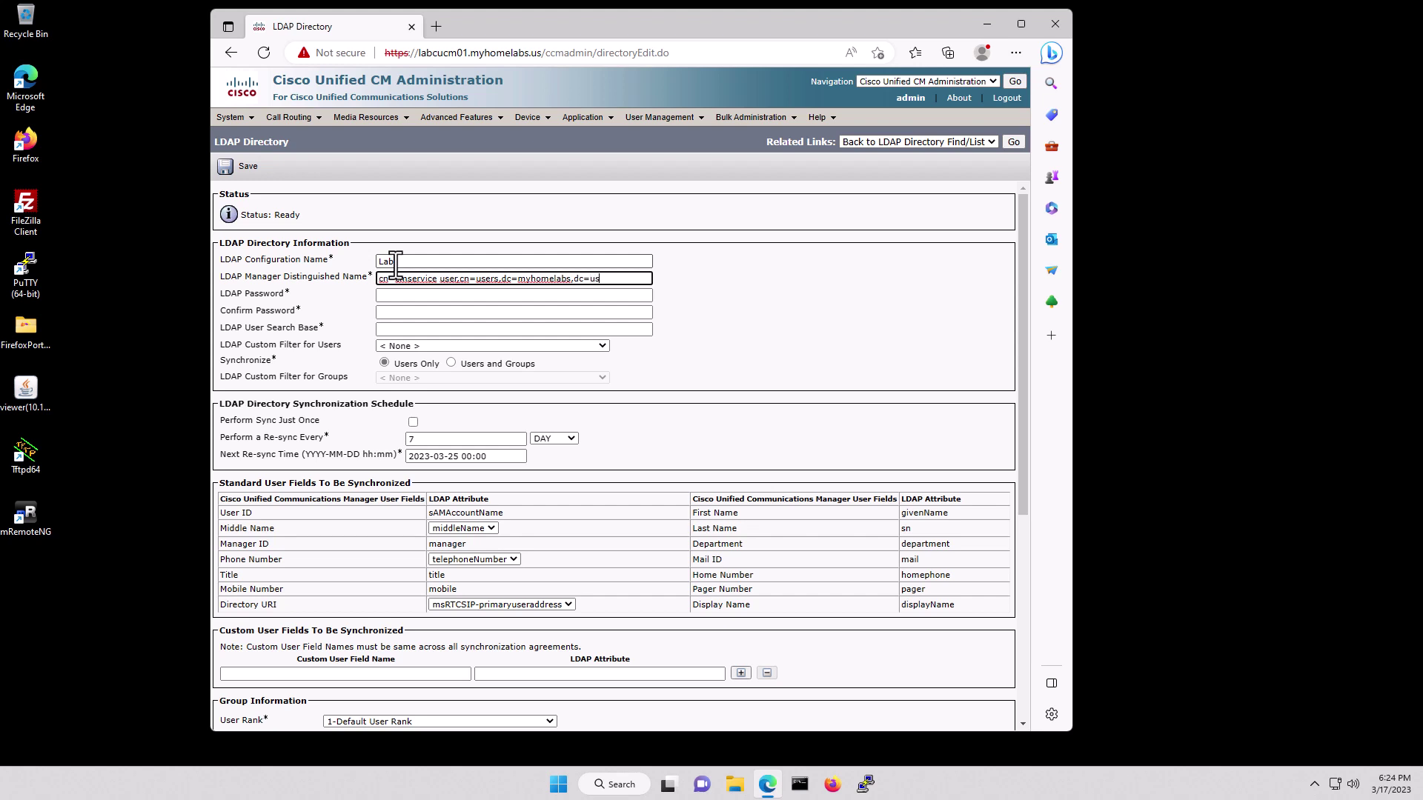
# Step: Enter and confirm the password, set search base ou=LabAgents,dc=myhomelabs,dc=us, sync Users and Groups
pyautogui.press('Tab')
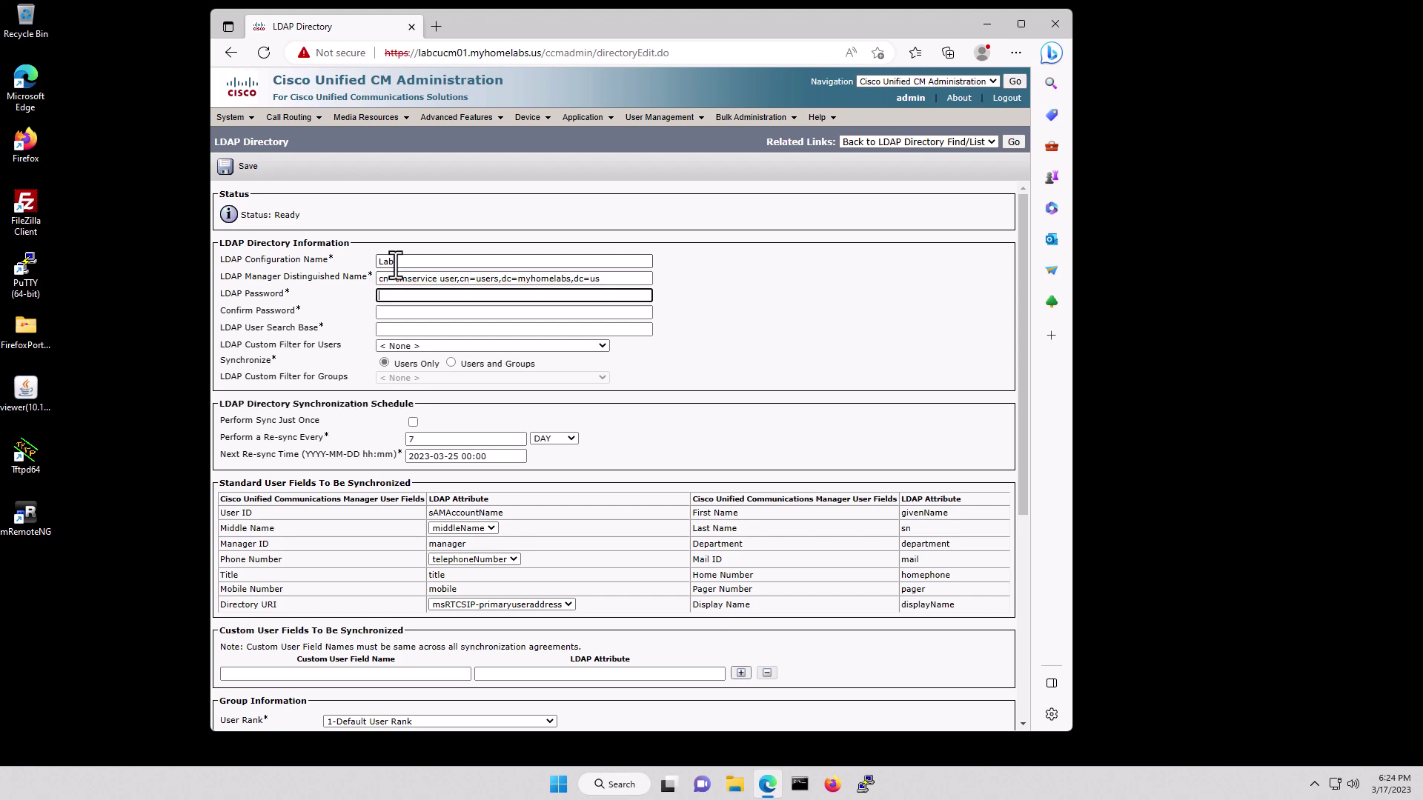
pyautogui.write('•••••••')
pyautogui.press('Tab')
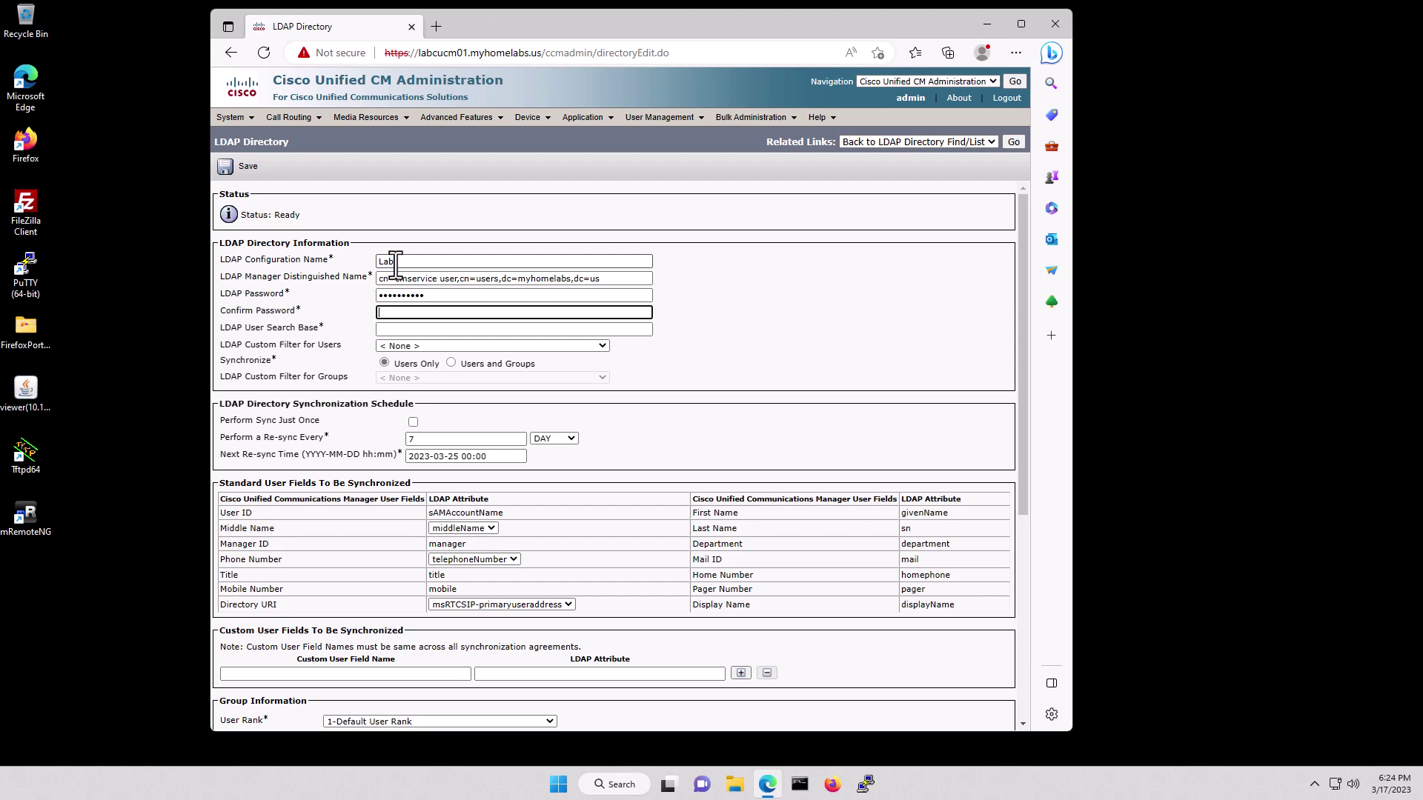
pyautogui.press('Tab')
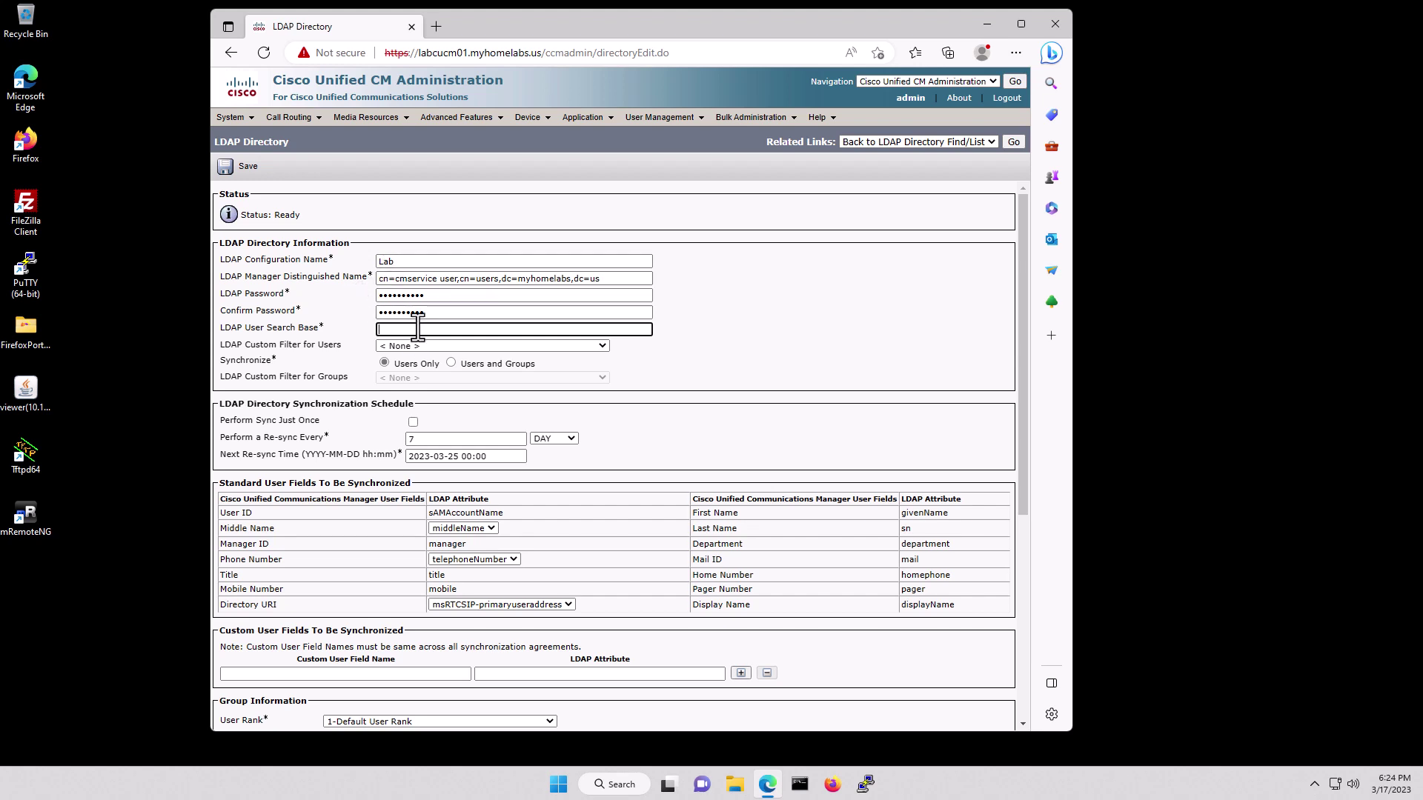
pyautogui.write('ou=')
pyautogui.write('LabAgents,dc=')
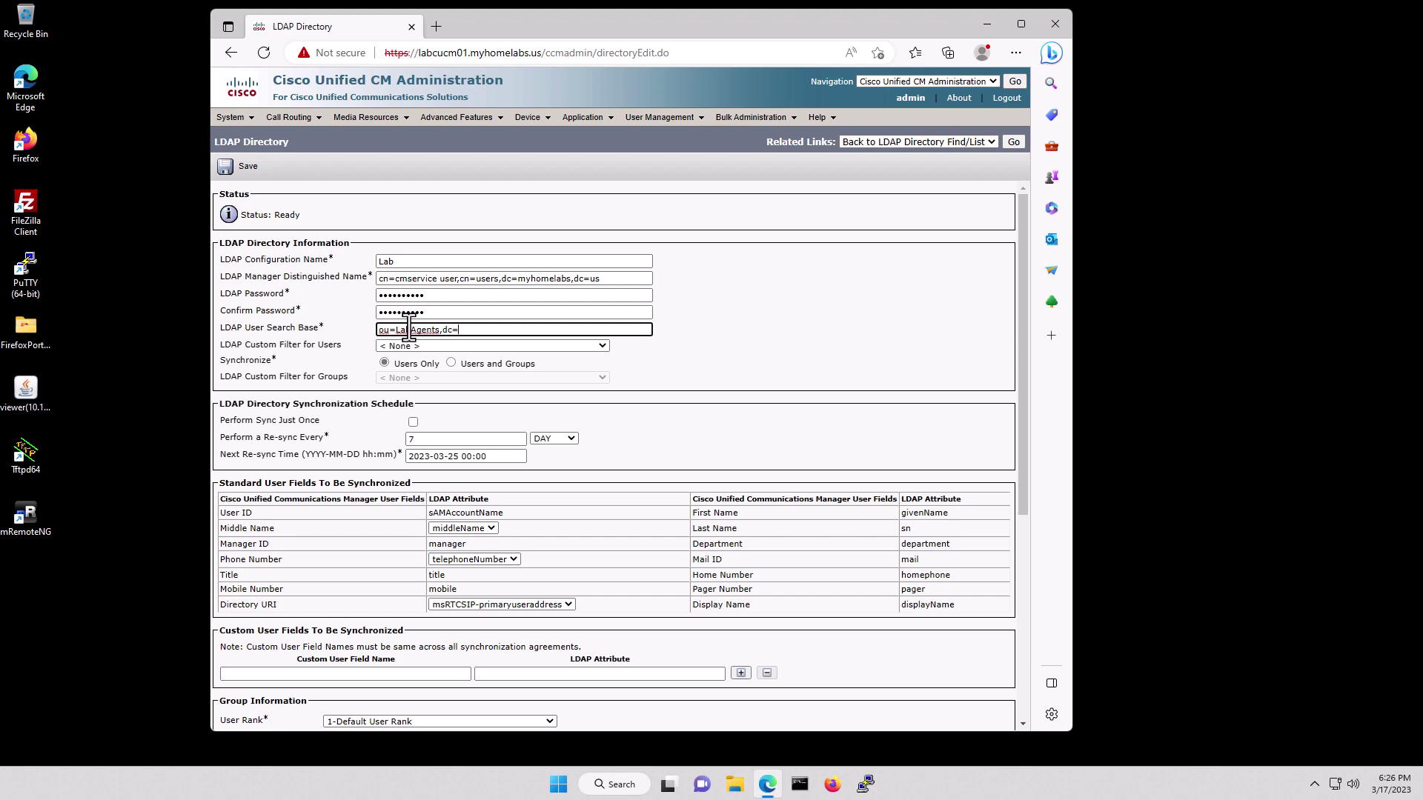
pyautogui.write('myhj')
pyautogui.write('melabs')
pyautogui.write(',dc')
pyautogui.write('=us')
pyautogui.click(452, 363)
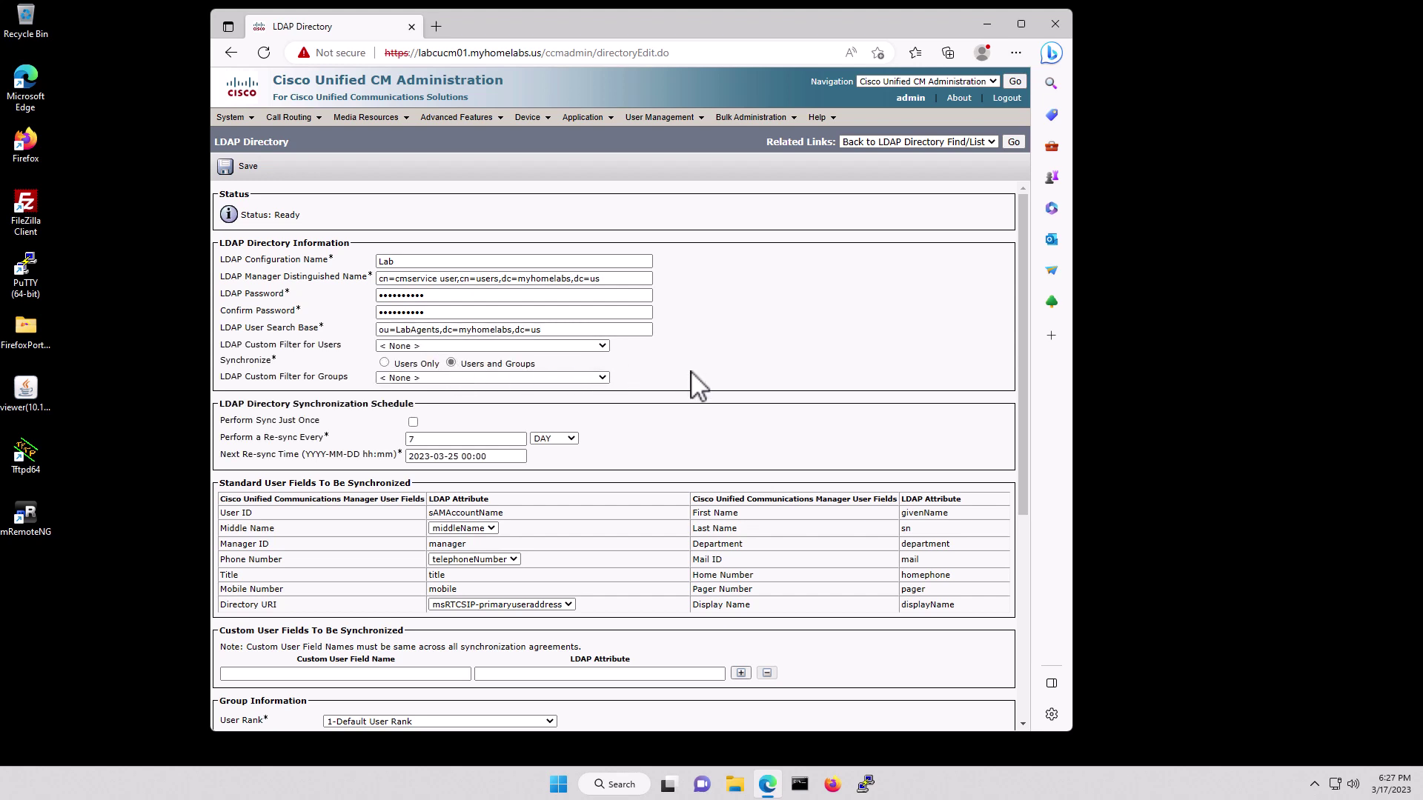
# Step: Change the LDAP re-sync interval from 7 days to 6 HOUR
pyautogui.scroll(-1, 698, 384)
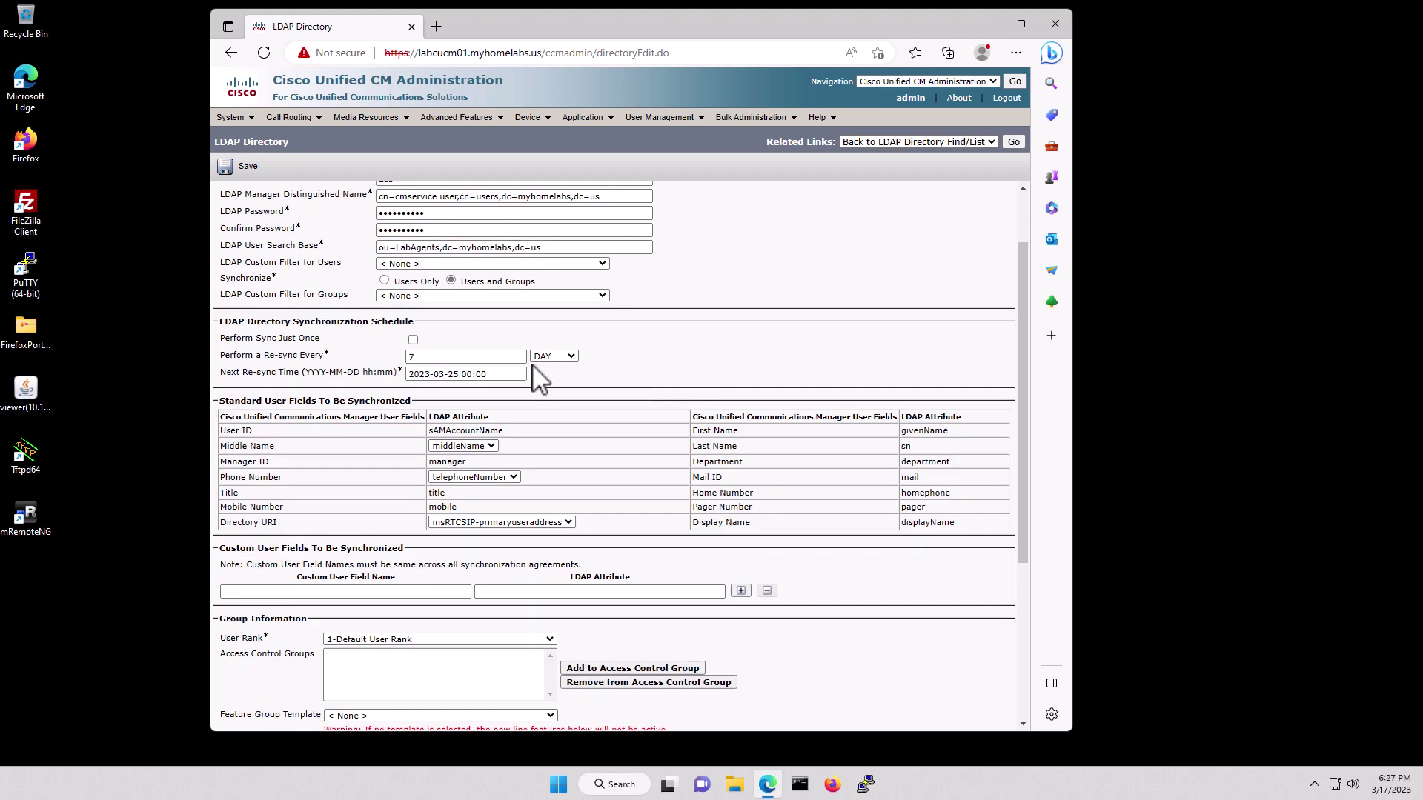
pyautogui.click(445, 359)
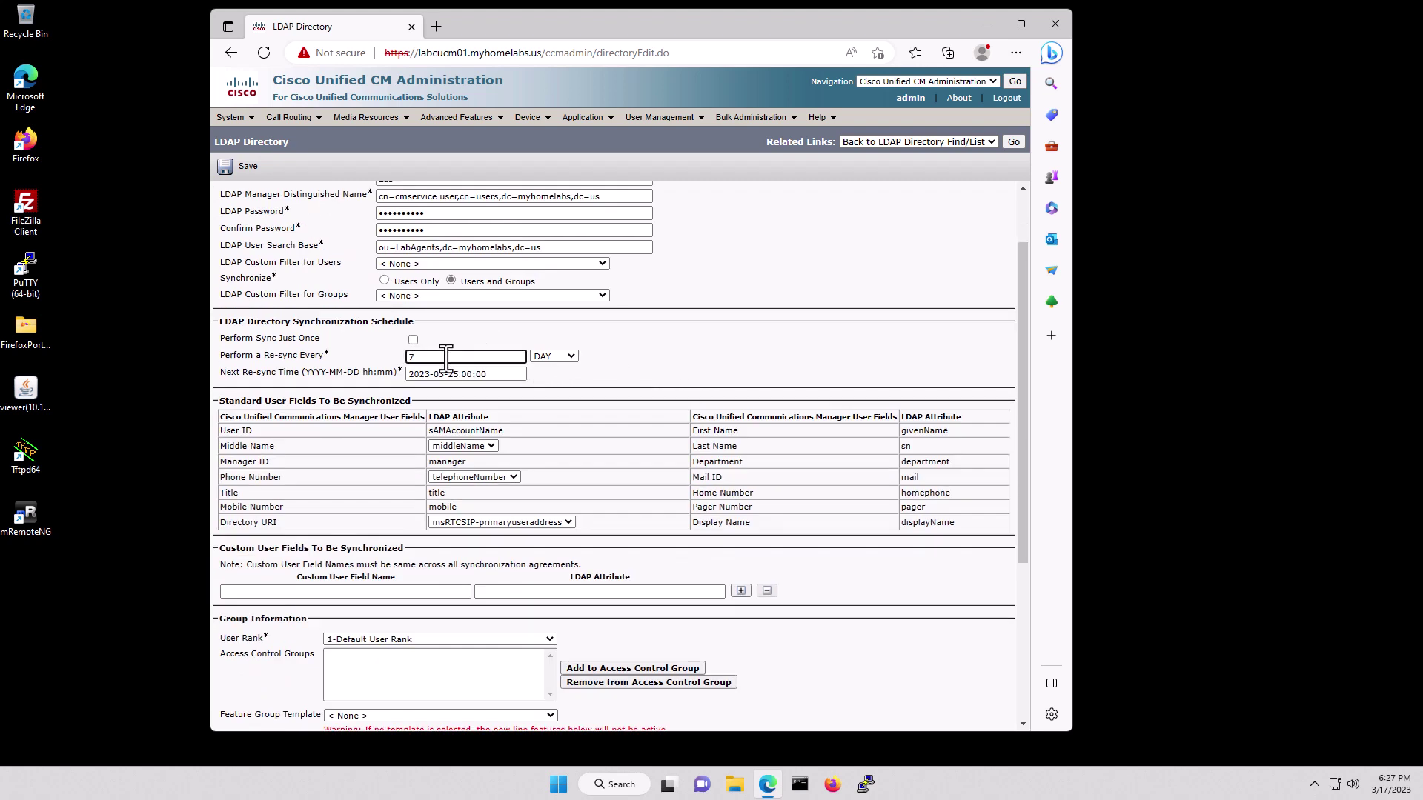
pyautogui.press('BackSpace')
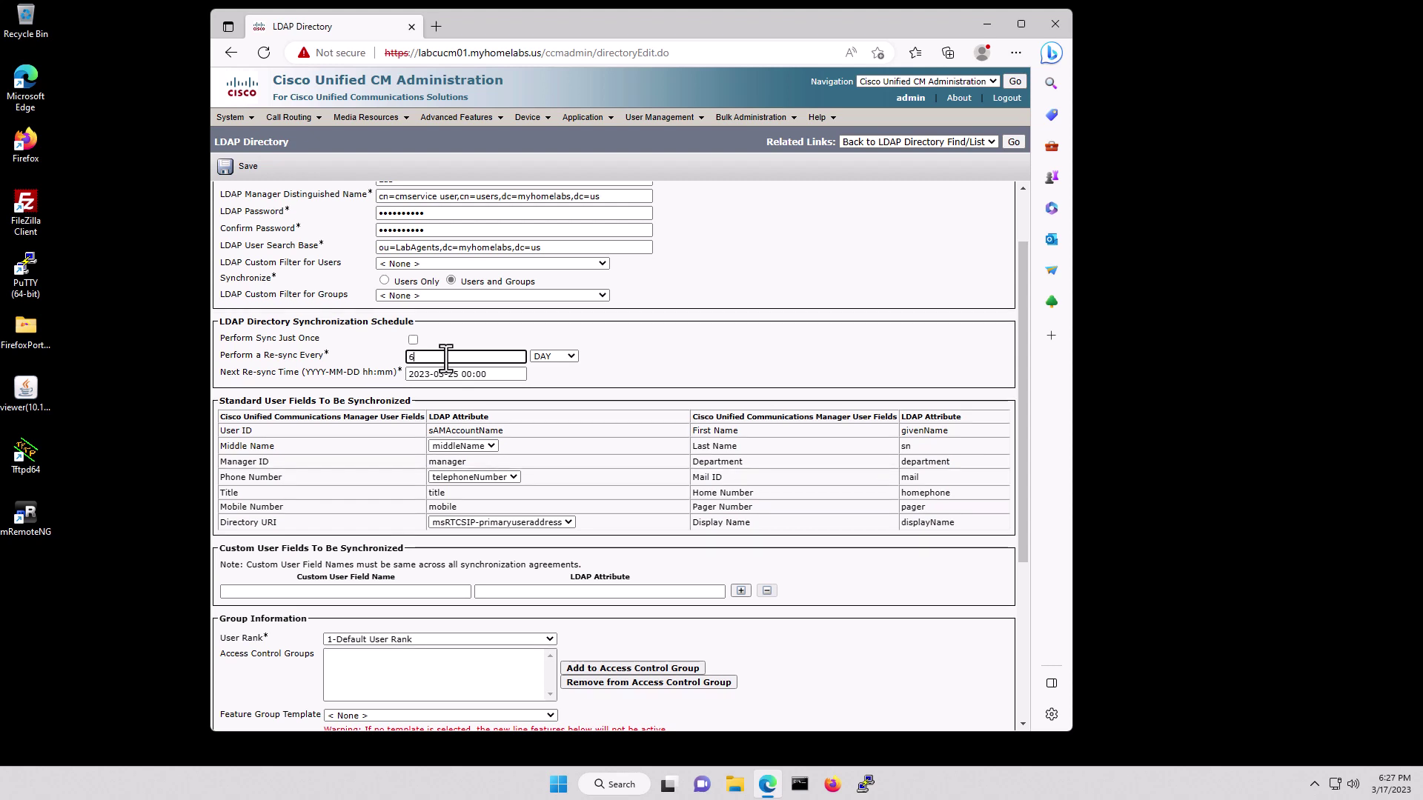
pyautogui.click(571, 357)
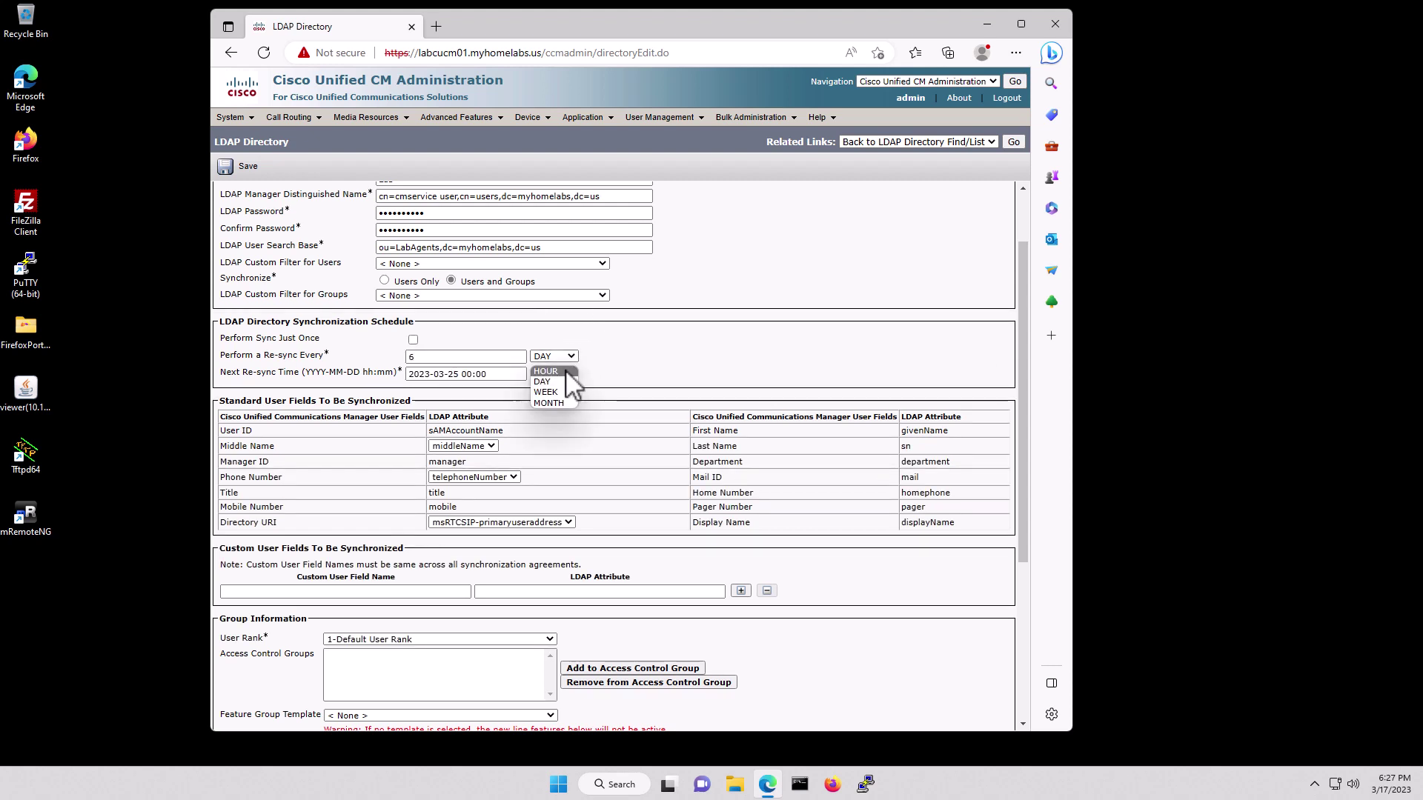
pyautogui.click(567, 372)
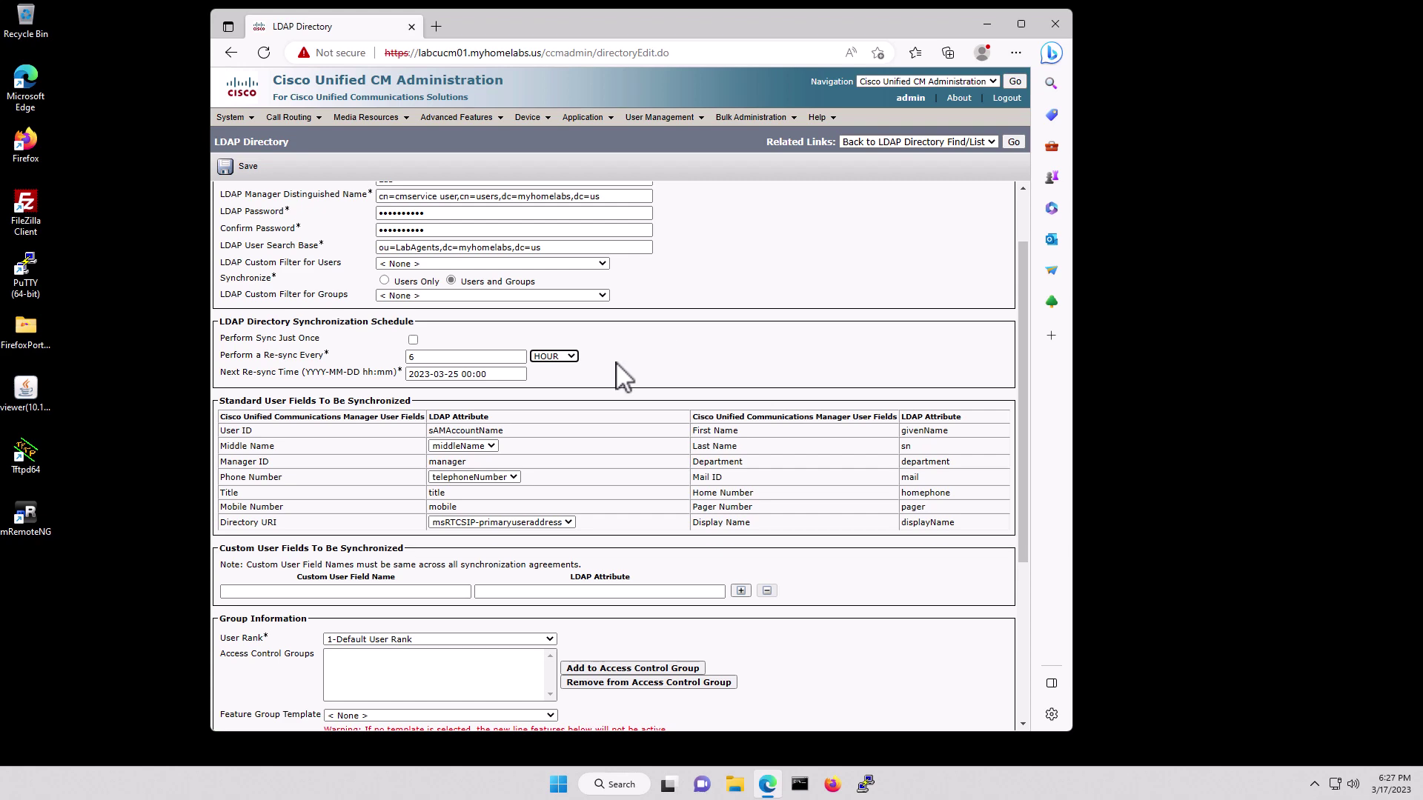
pyautogui.scroll(-2, 621, 378)
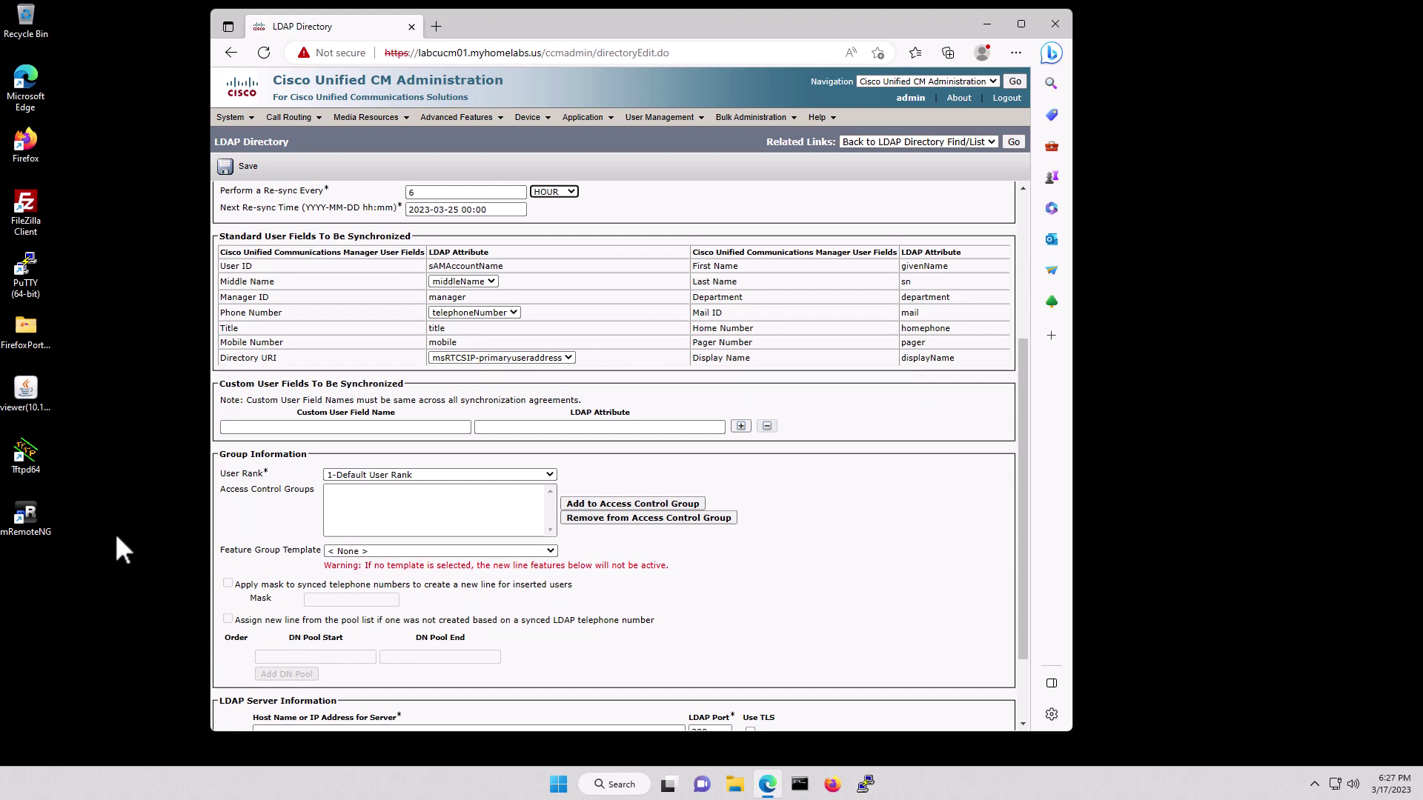
# Step: Add LDAP servers 10.100.10.11 and 10.100.10.12, then save the Lab directory
pyautogui.scroll(-3, 472, 474)
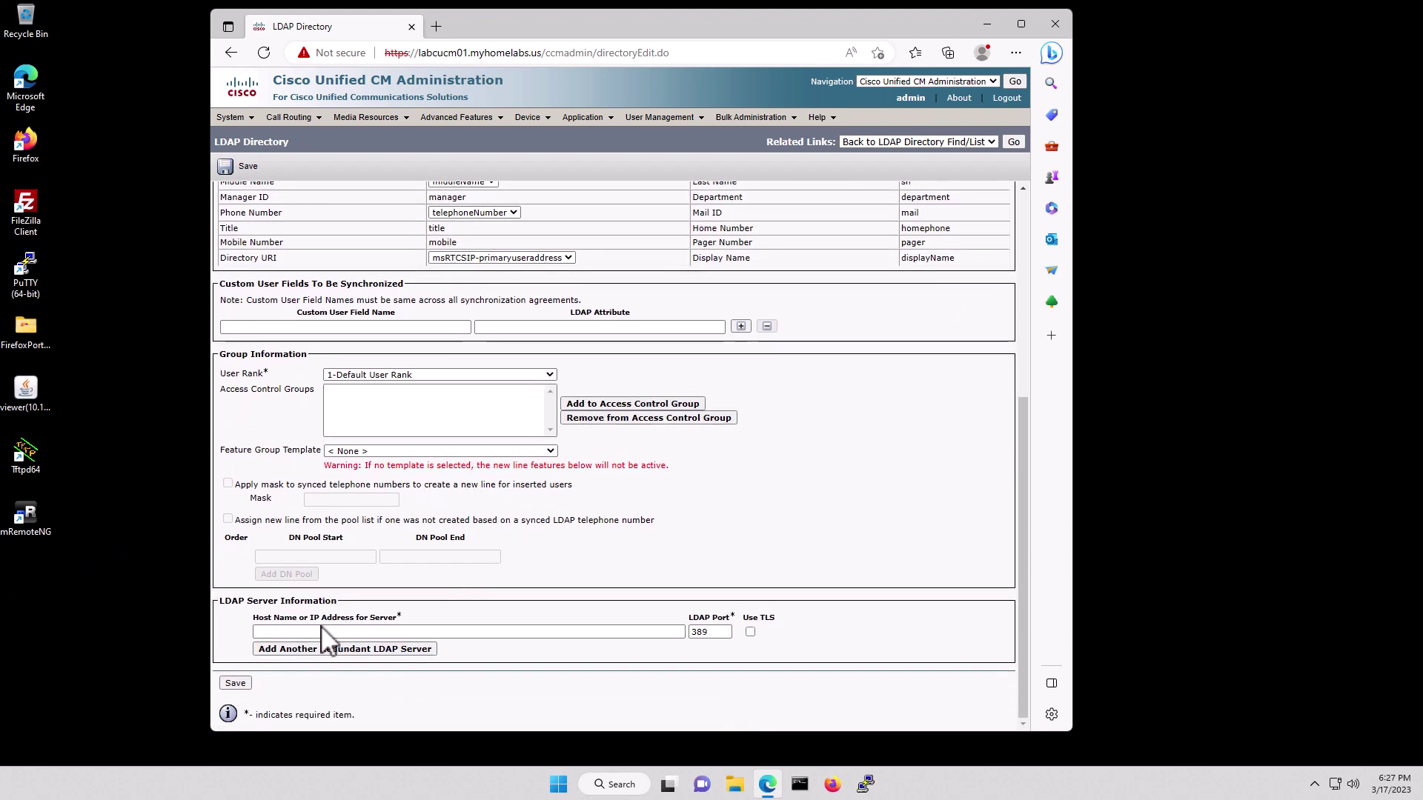
pyautogui.click(319, 632)
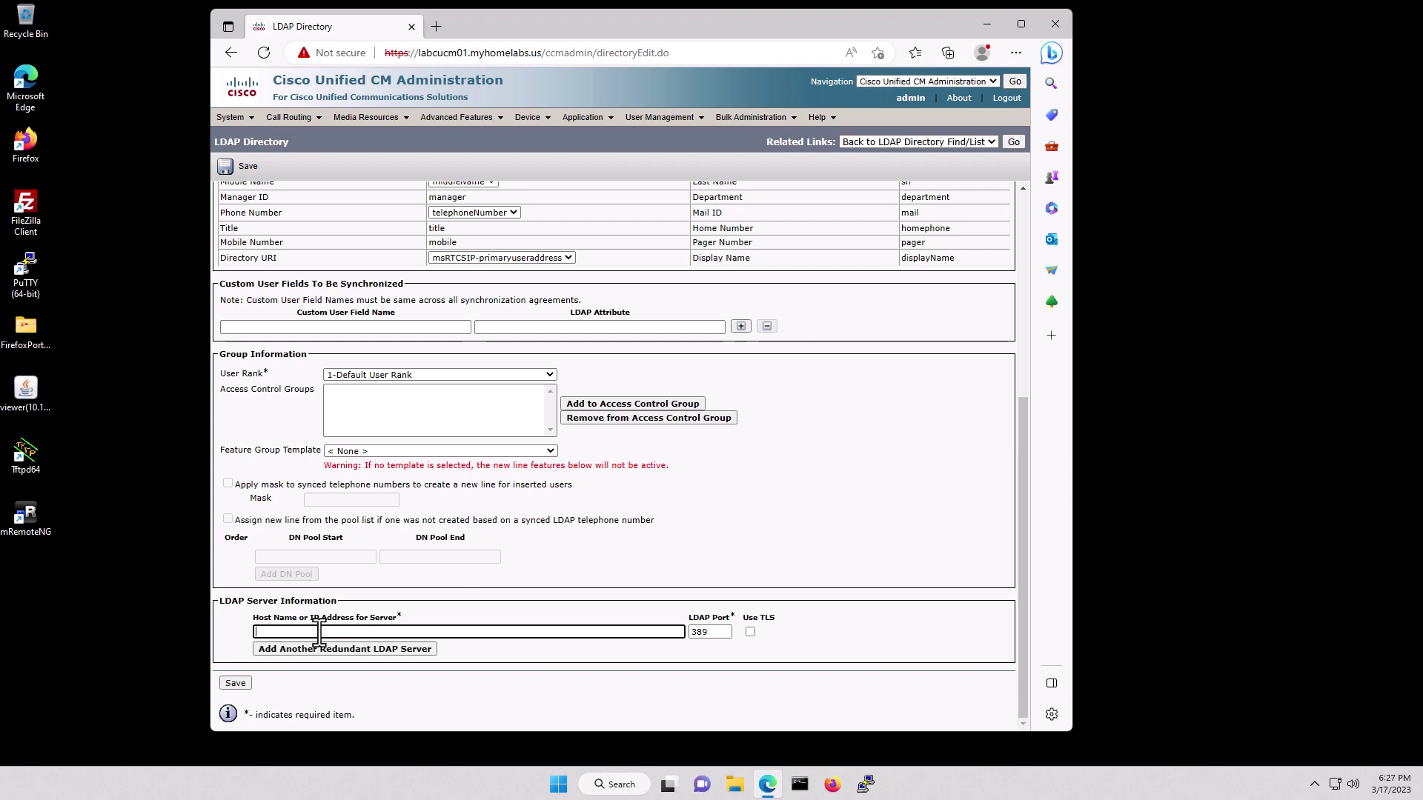
pyautogui.write('10.100.10.11')
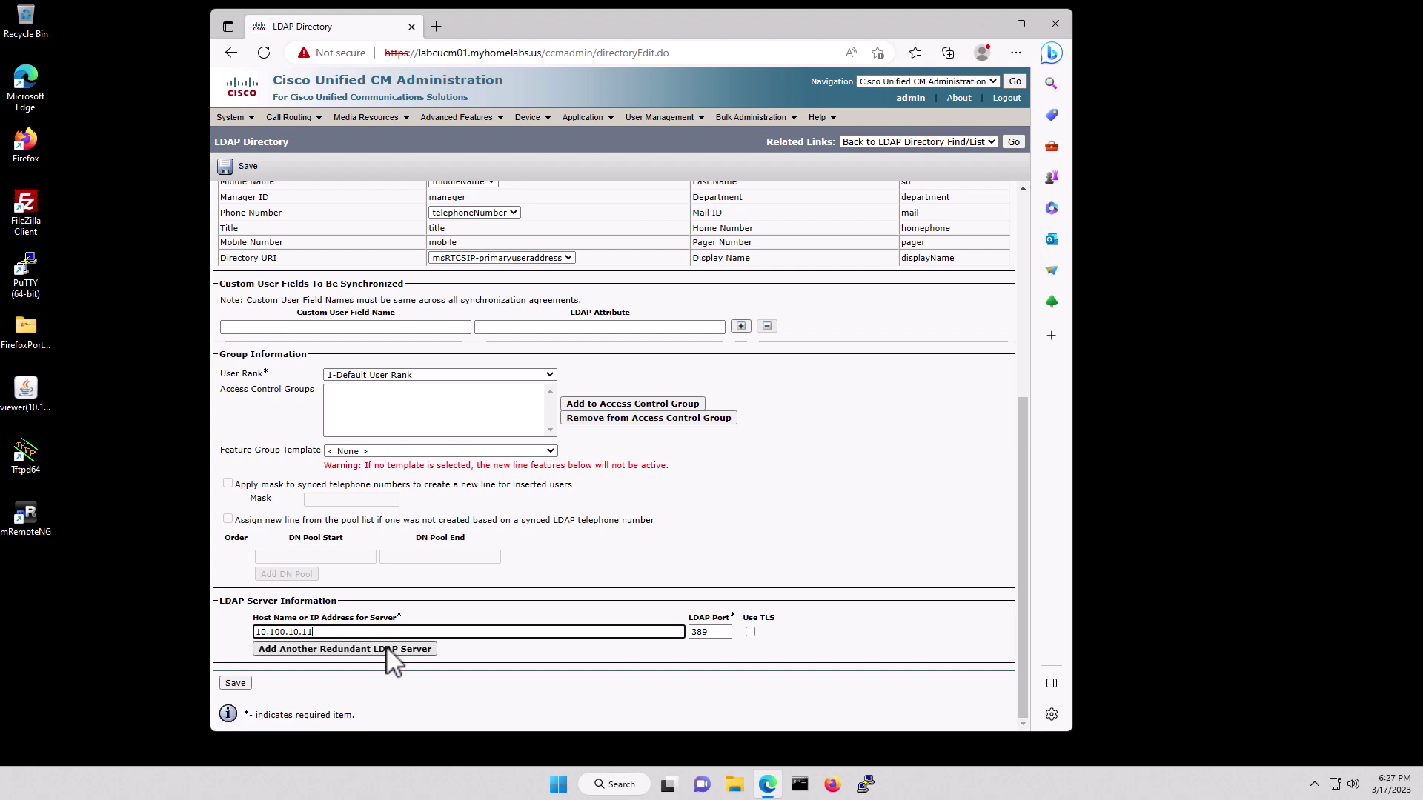
pyautogui.click(386, 648)
pyautogui.click(334, 649)
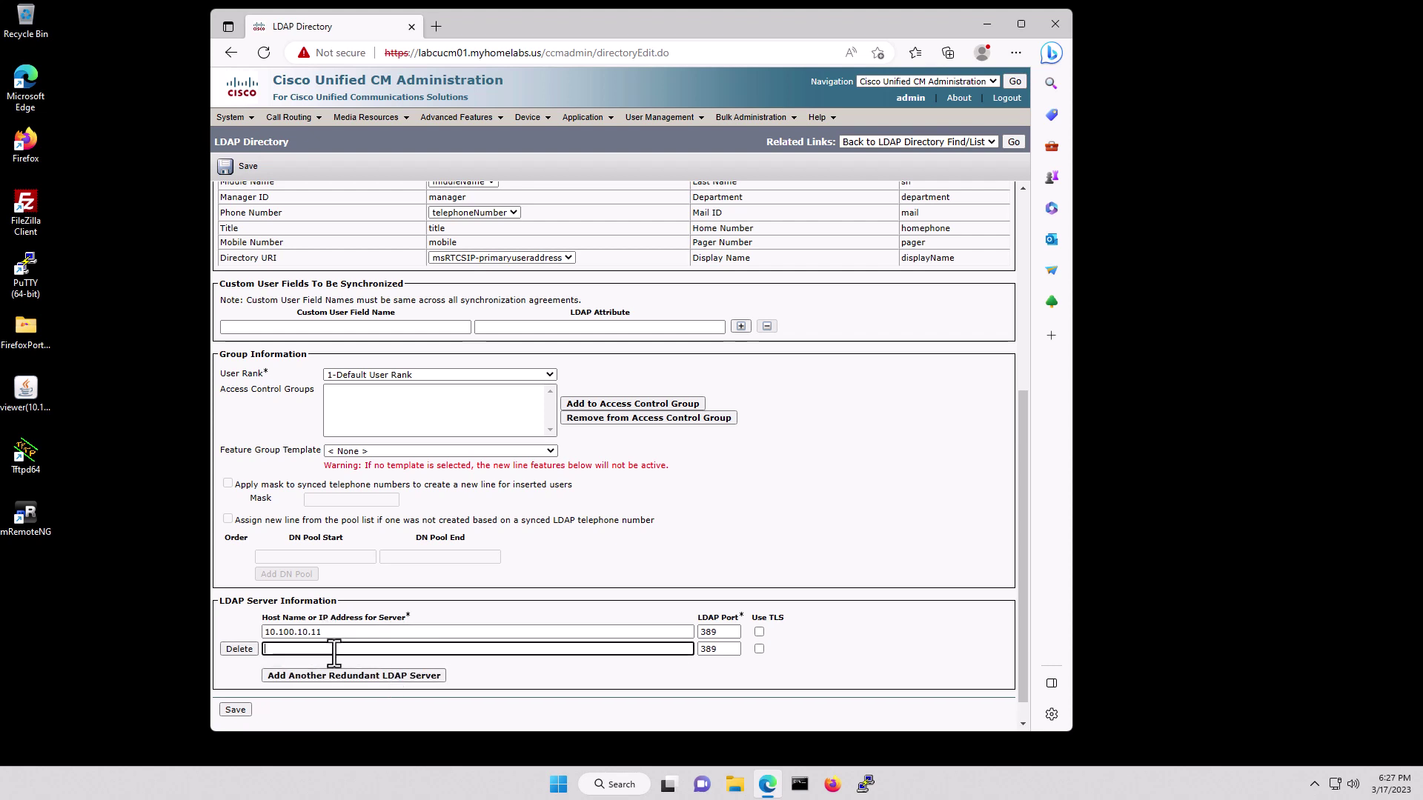
pyautogui.write('10.100.10.12')
pyautogui.click(236, 711)
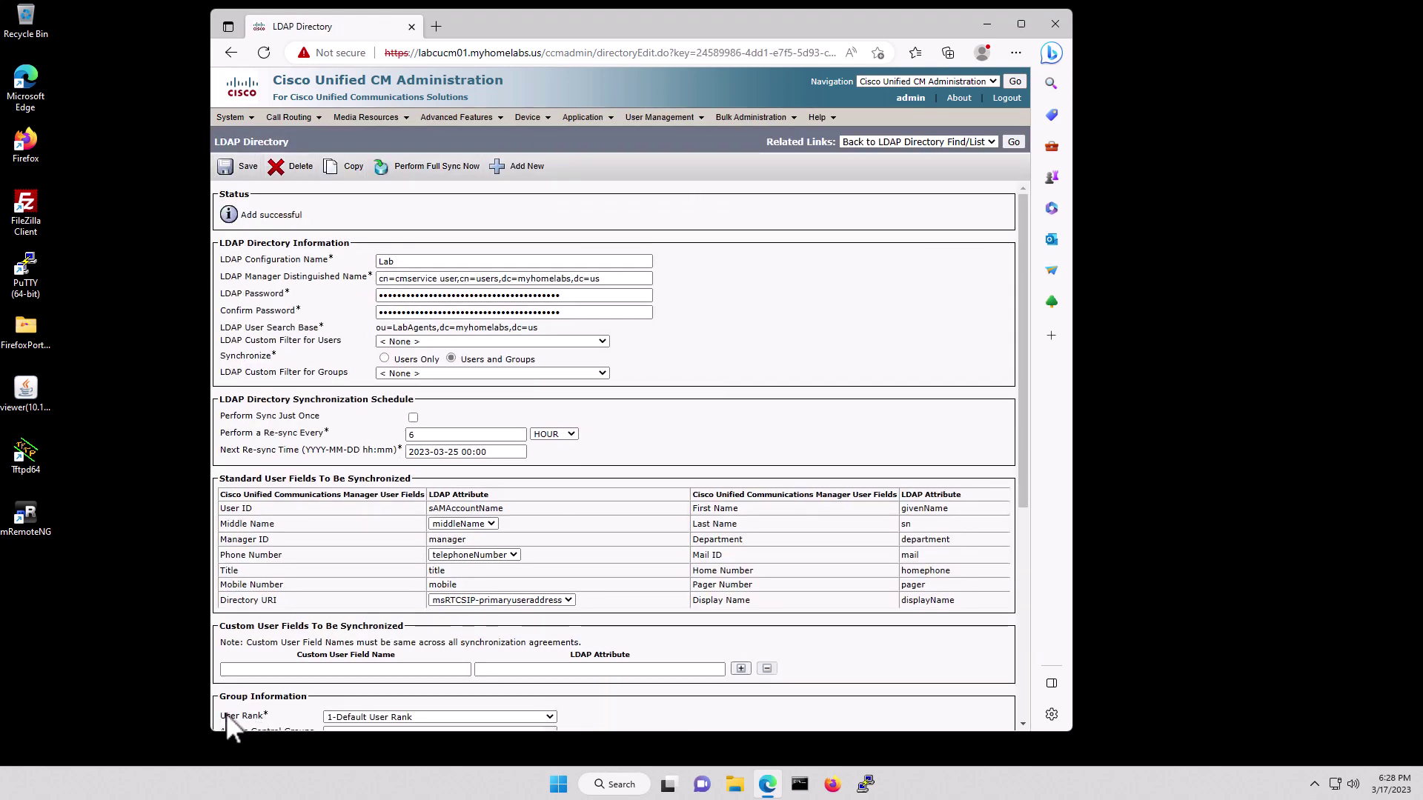
# Step: Run Perform Full Sync Now on the Lab directory and confirm it
pyautogui.click(438, 169)
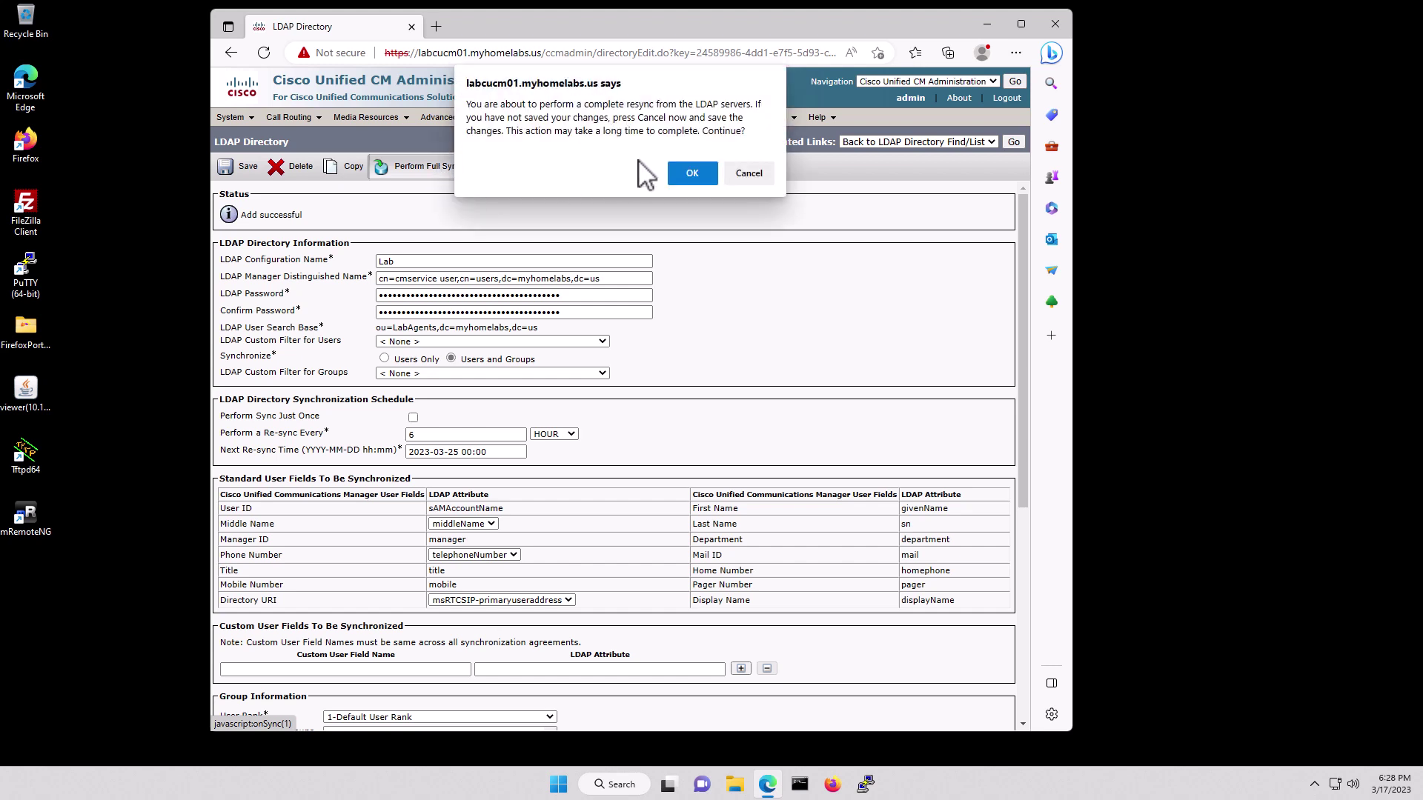
pyautogui.click(690, 173)
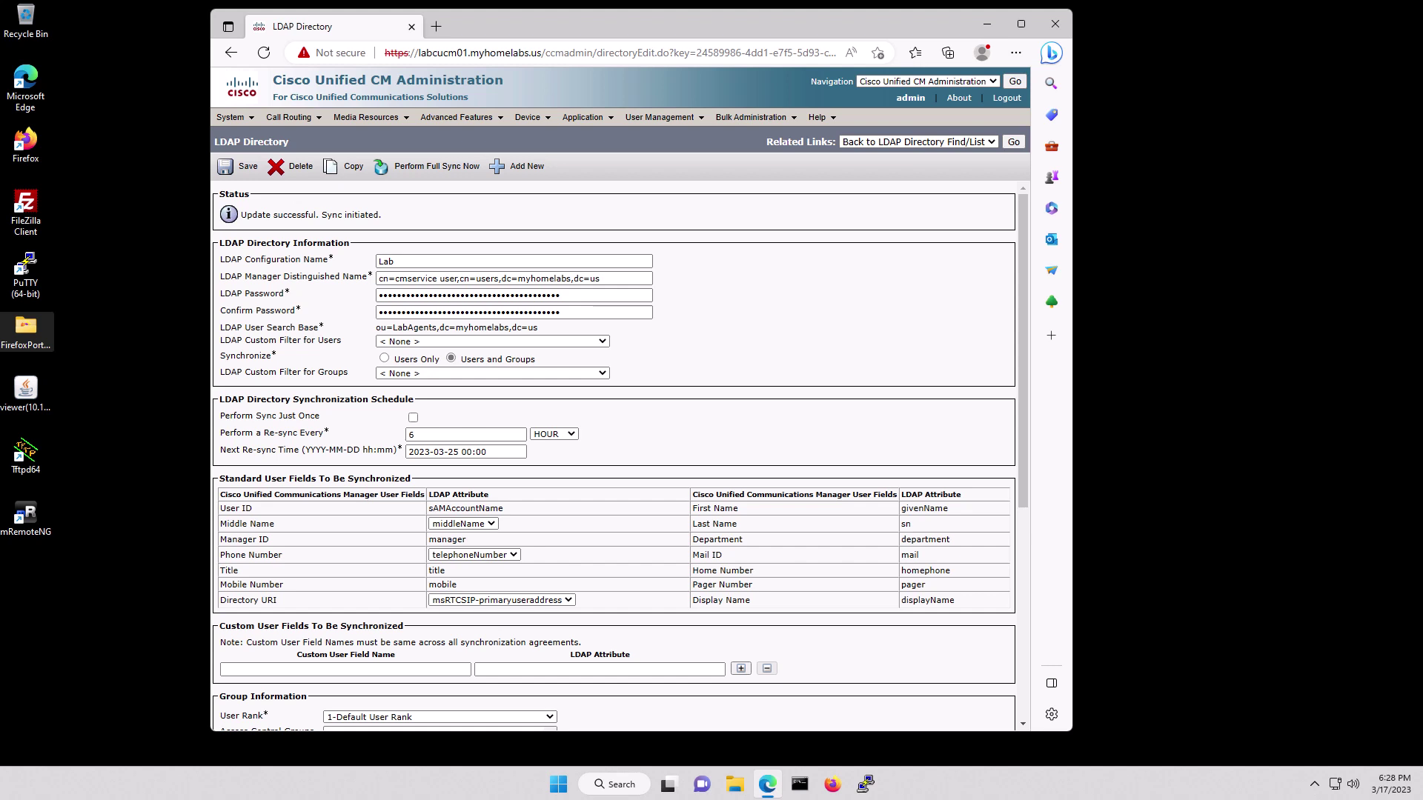
# Step: Open LDAP Authentication settings and enable LDAP authentication for end users
pyautogui.click(241, 118)
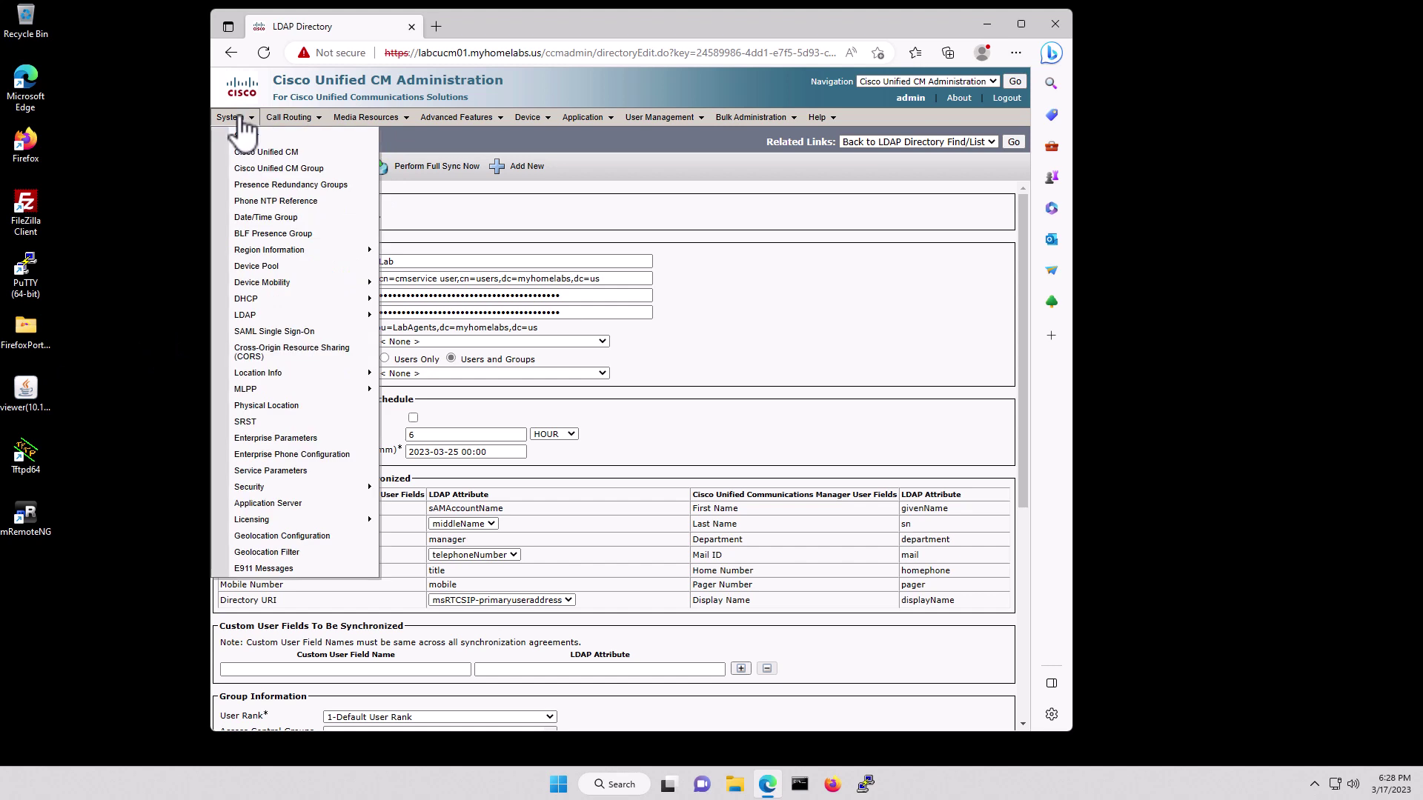
pyautogui.moveTo(303, 321)
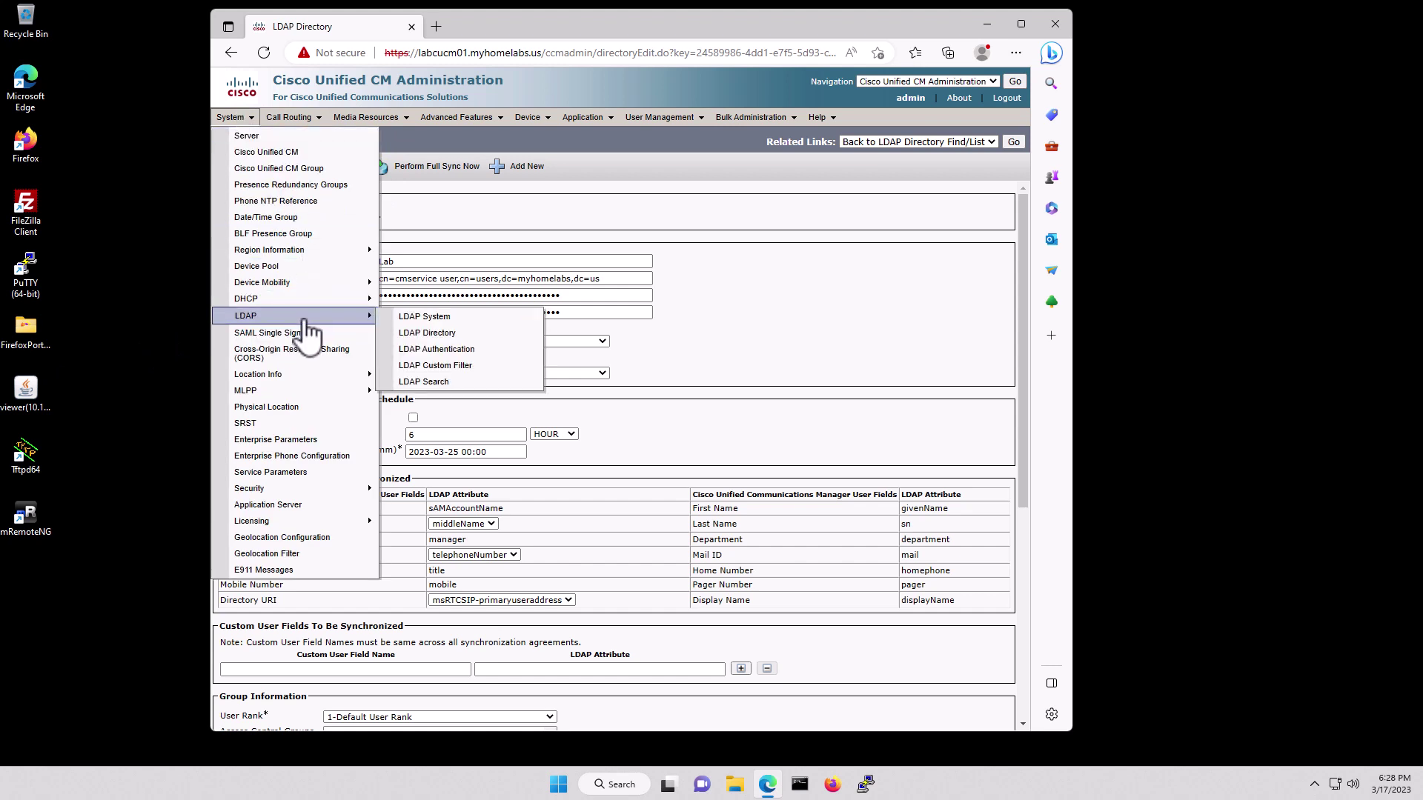
pyautogui.click(463, 350)
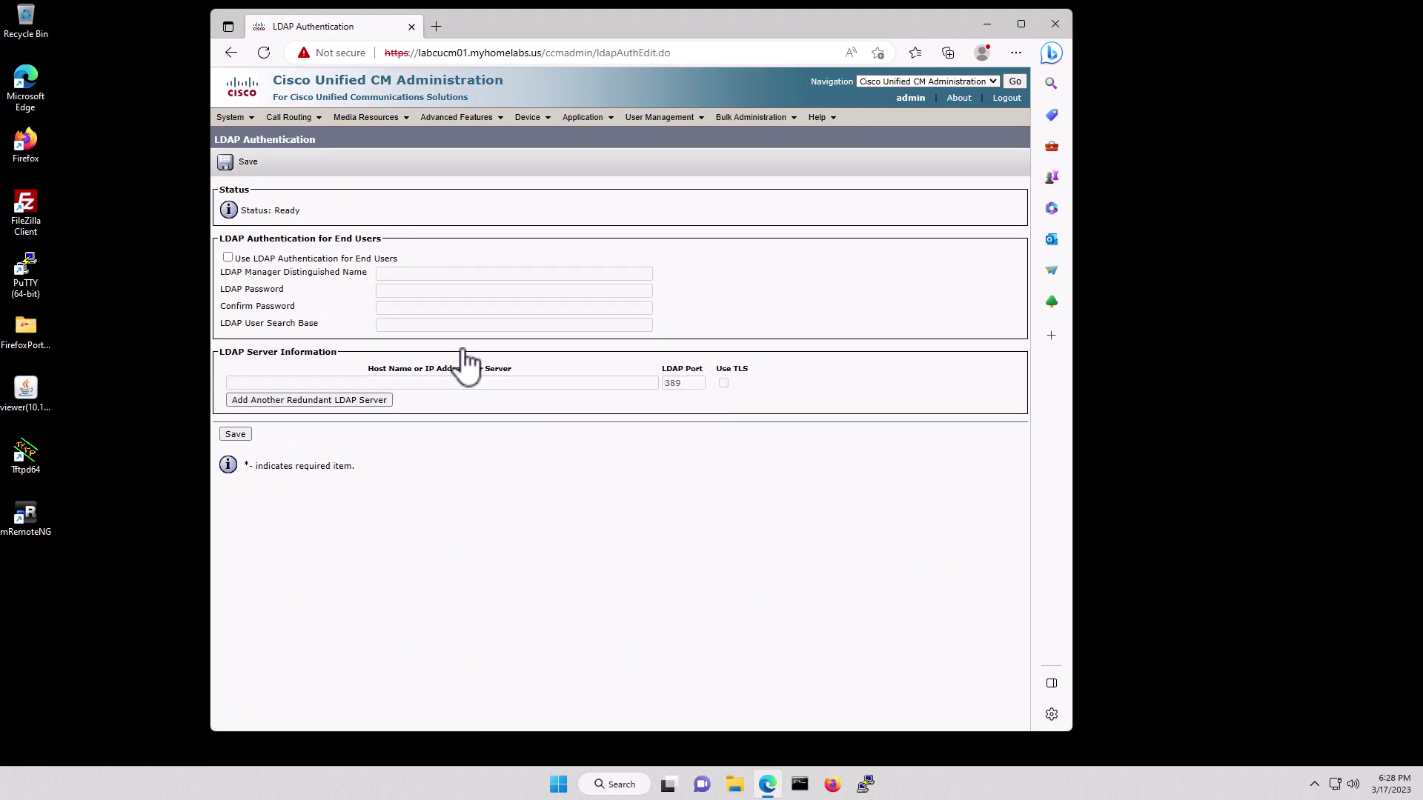
pyautogui.click(227, 258)
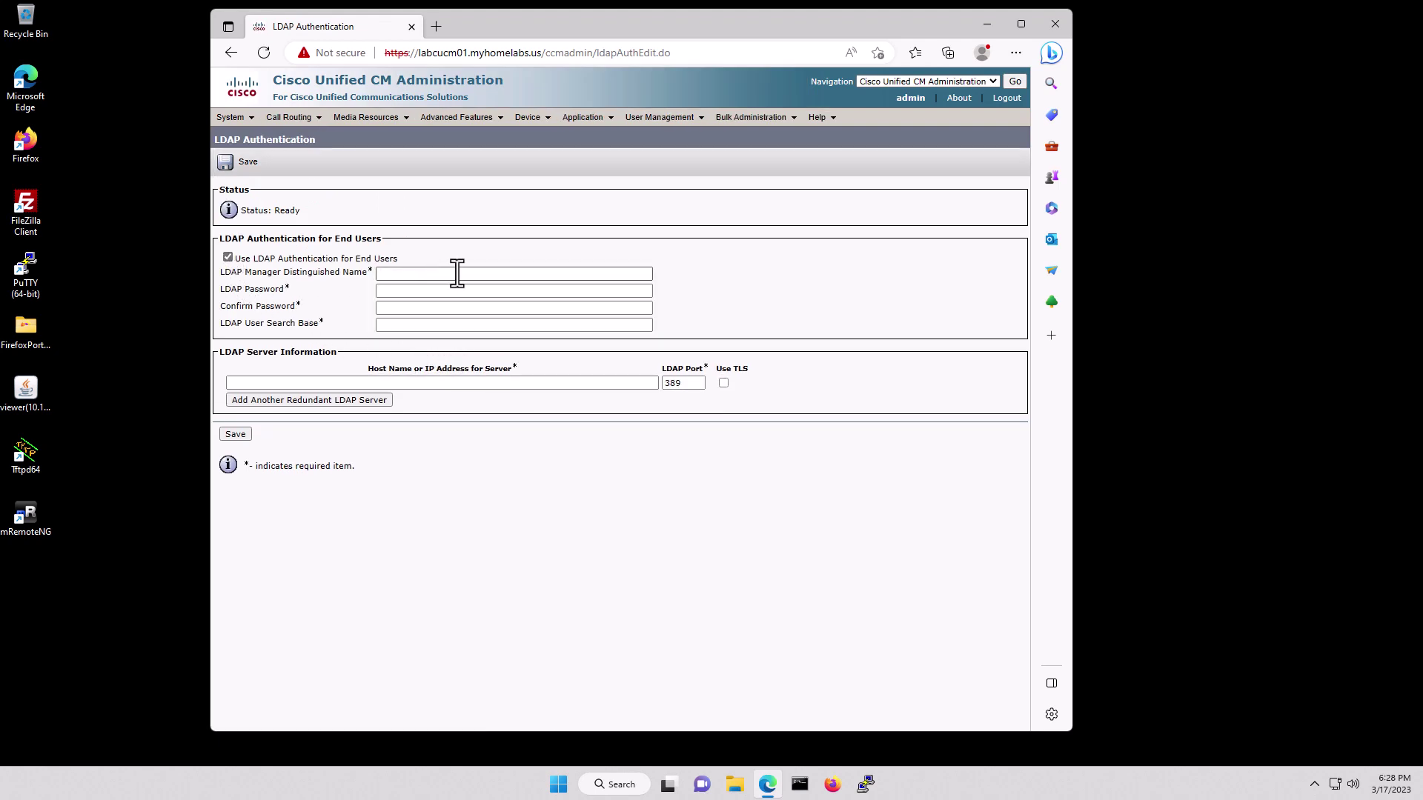
# Step: Enter the saved manager DN, the password and its confirmation, and search base dc=myhomelabs,dc=us
pyautogui.click(456, 274)
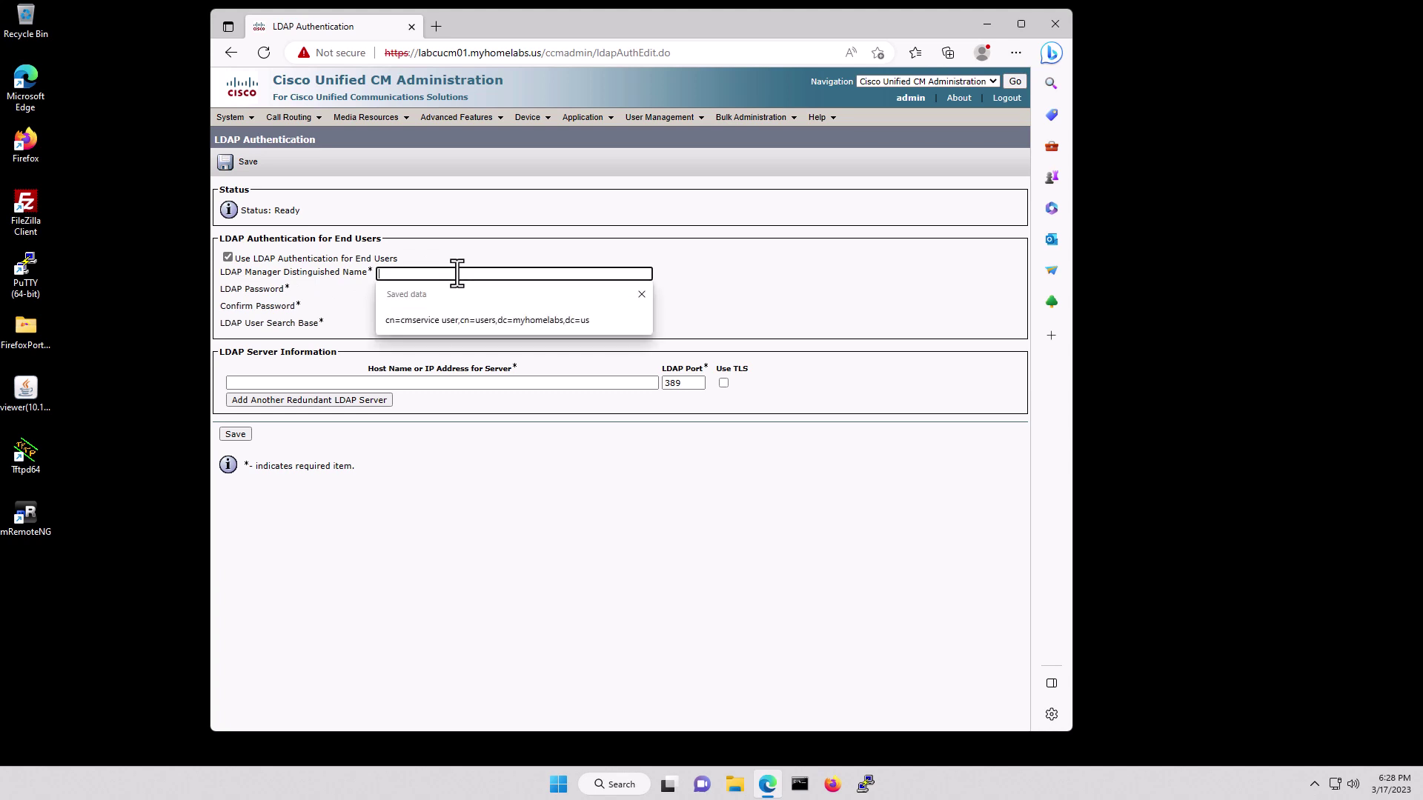
pyautogui.press('Down')
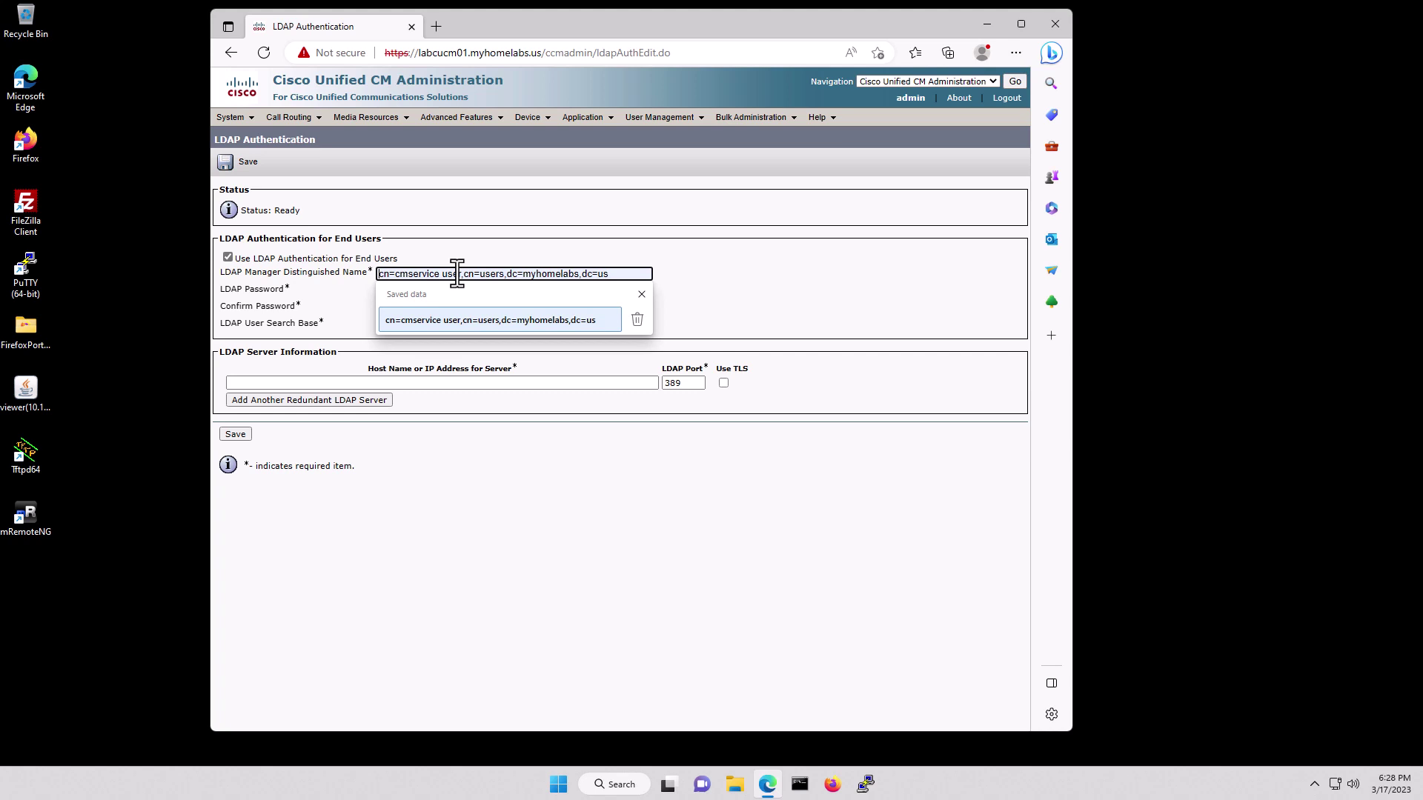
pyautogui.press('Return')
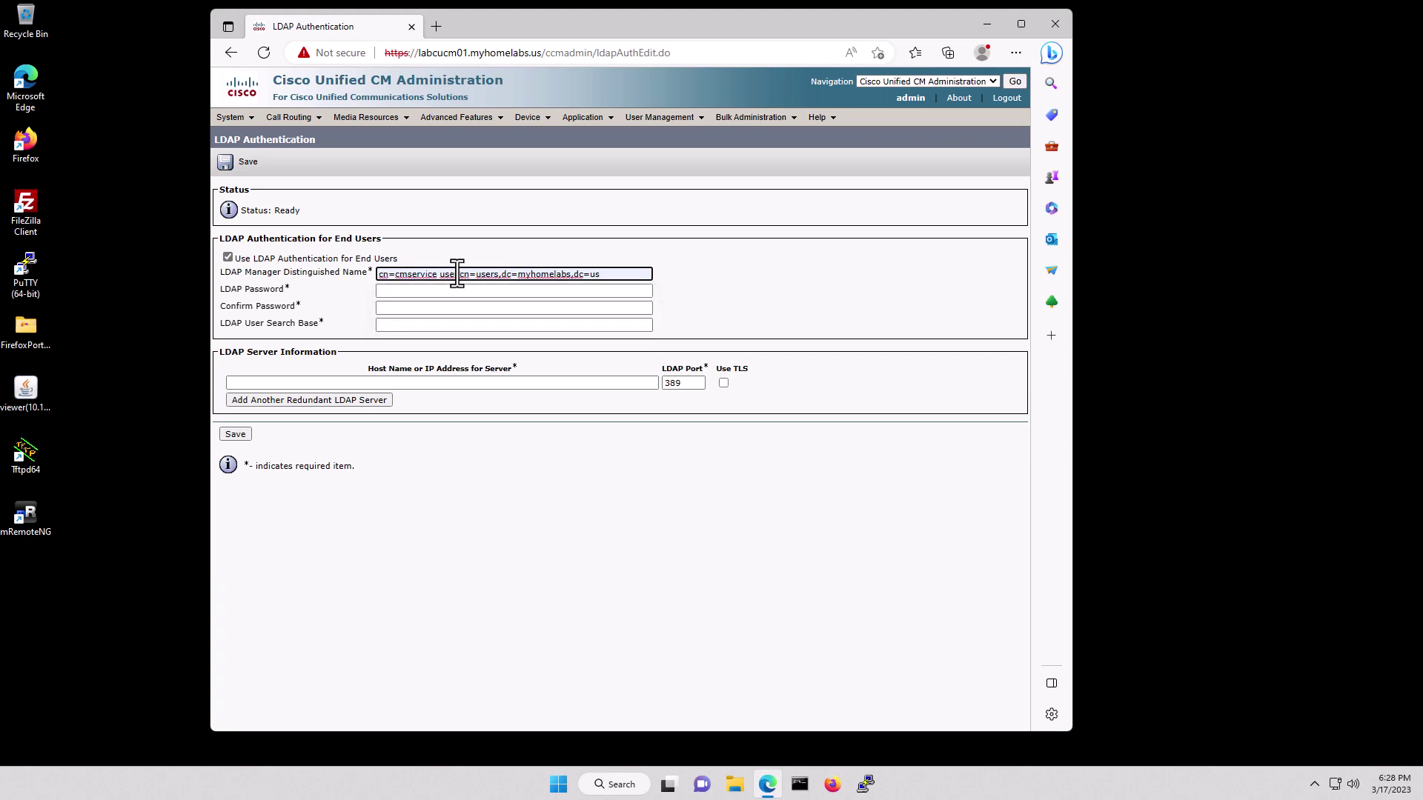
pyautogui.press('Tab')
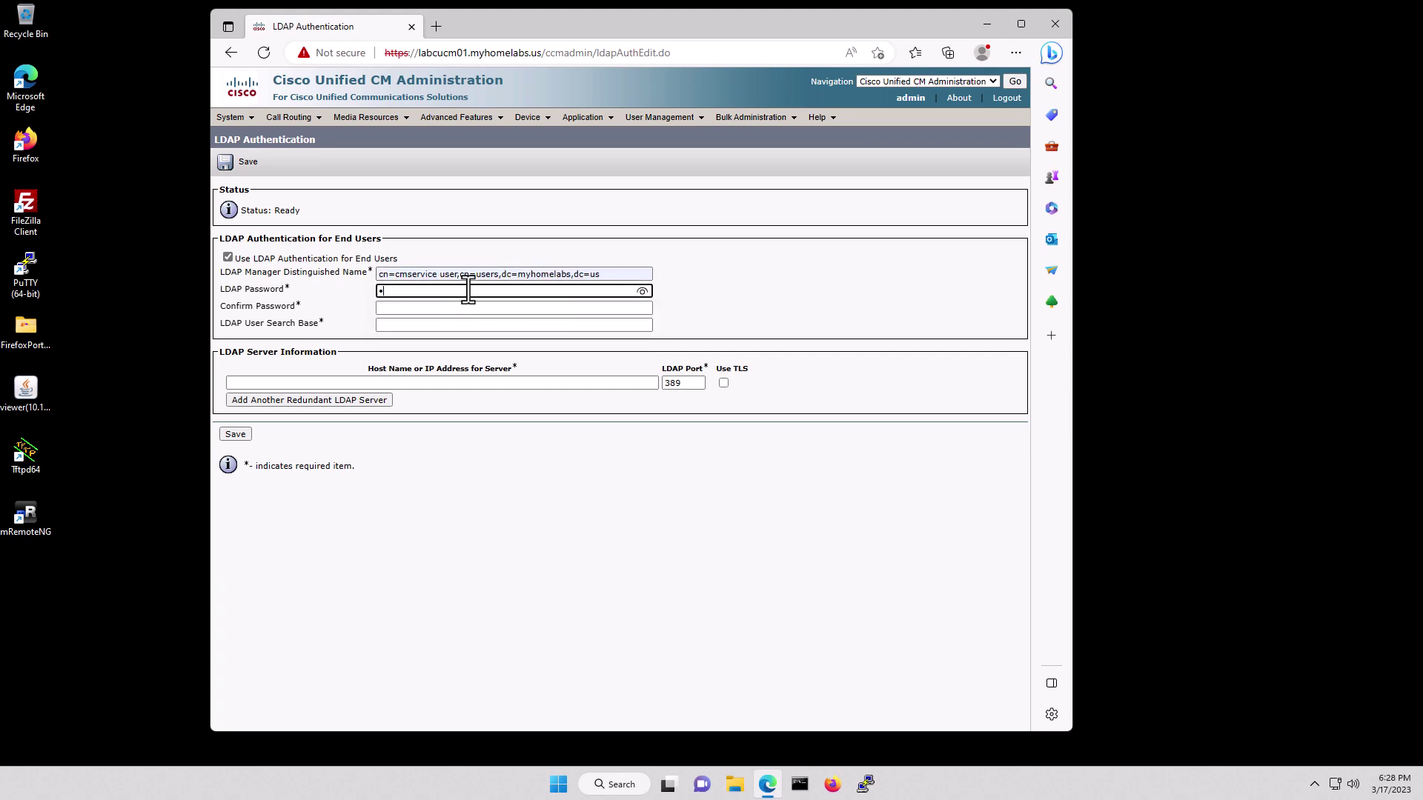
pyautogui.press('Tab')
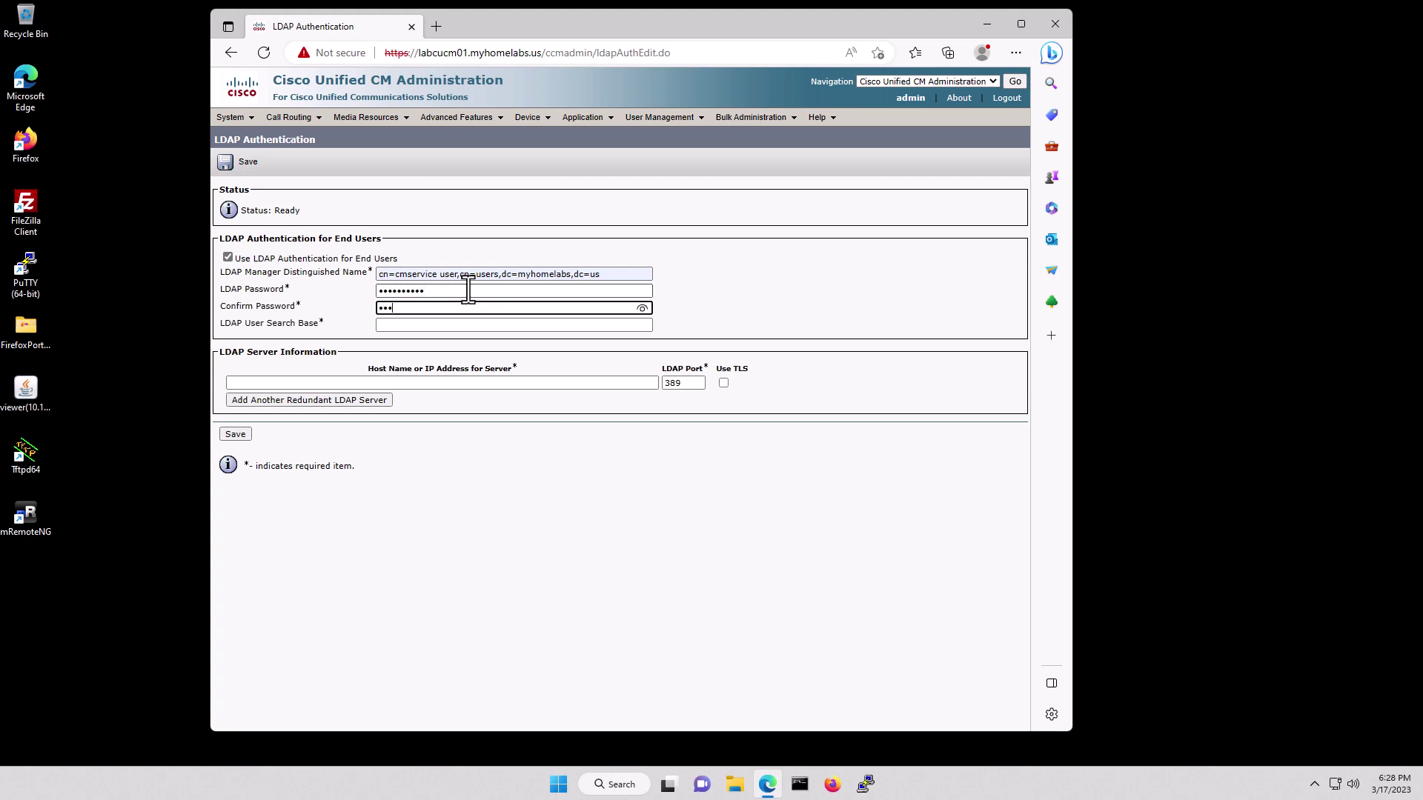
pyautogui.press('Tab')
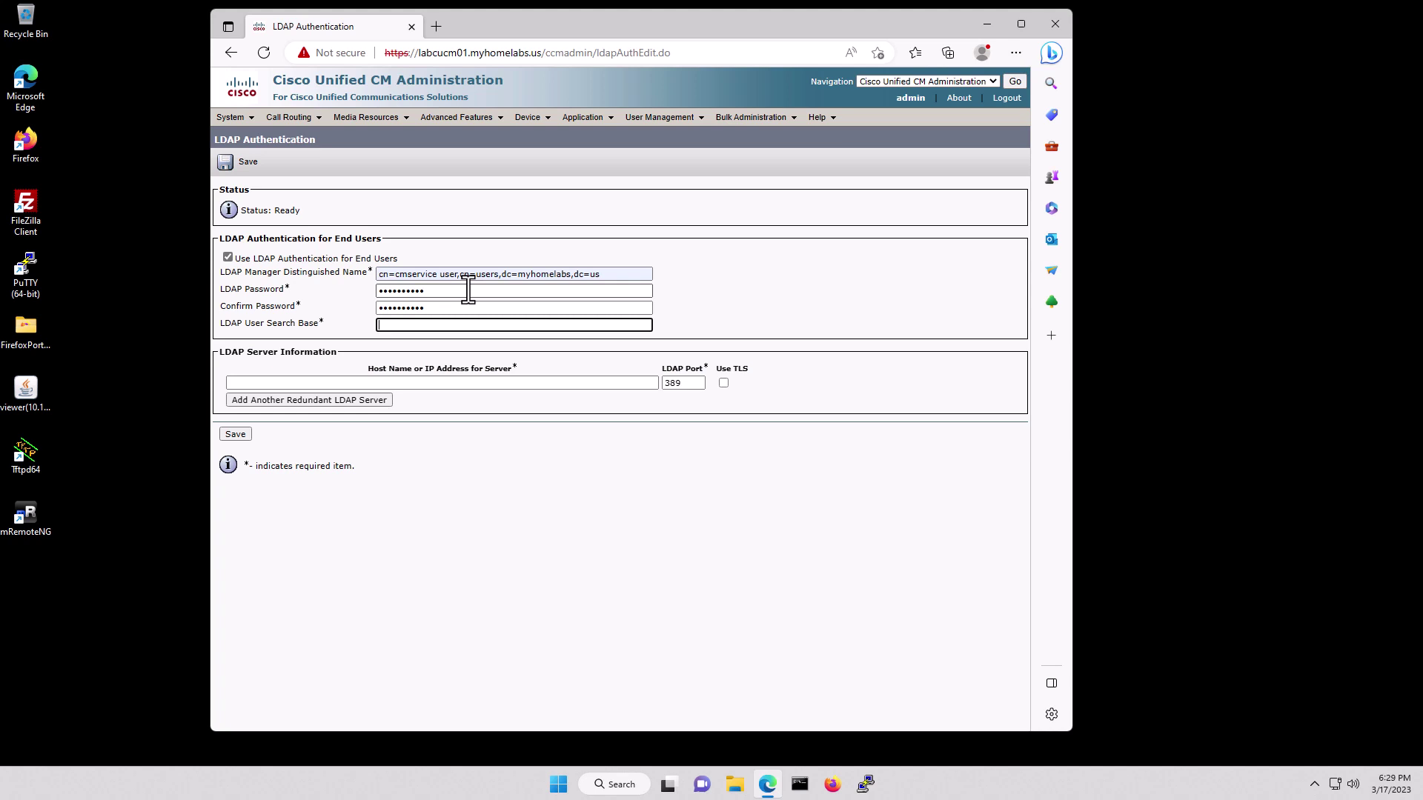
pyautogui.write('dc=myhomelabs,dc=us')
# Step: Enter LDAP host 10.100.10.11, add redundant server 10.100.10.12, and save the authentication settings
pyautogui.click(458, 383)
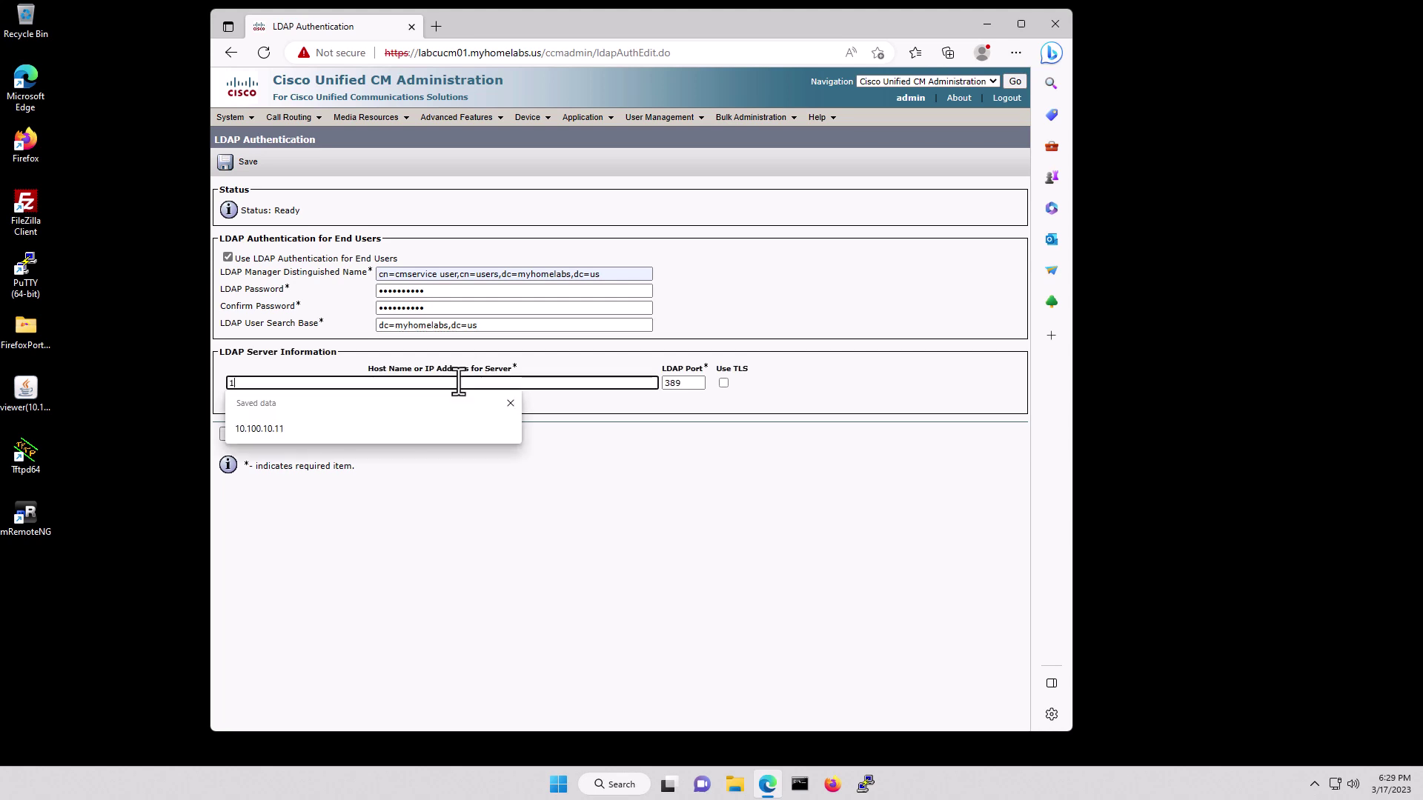
pyautogui.write('10.100.10.11')
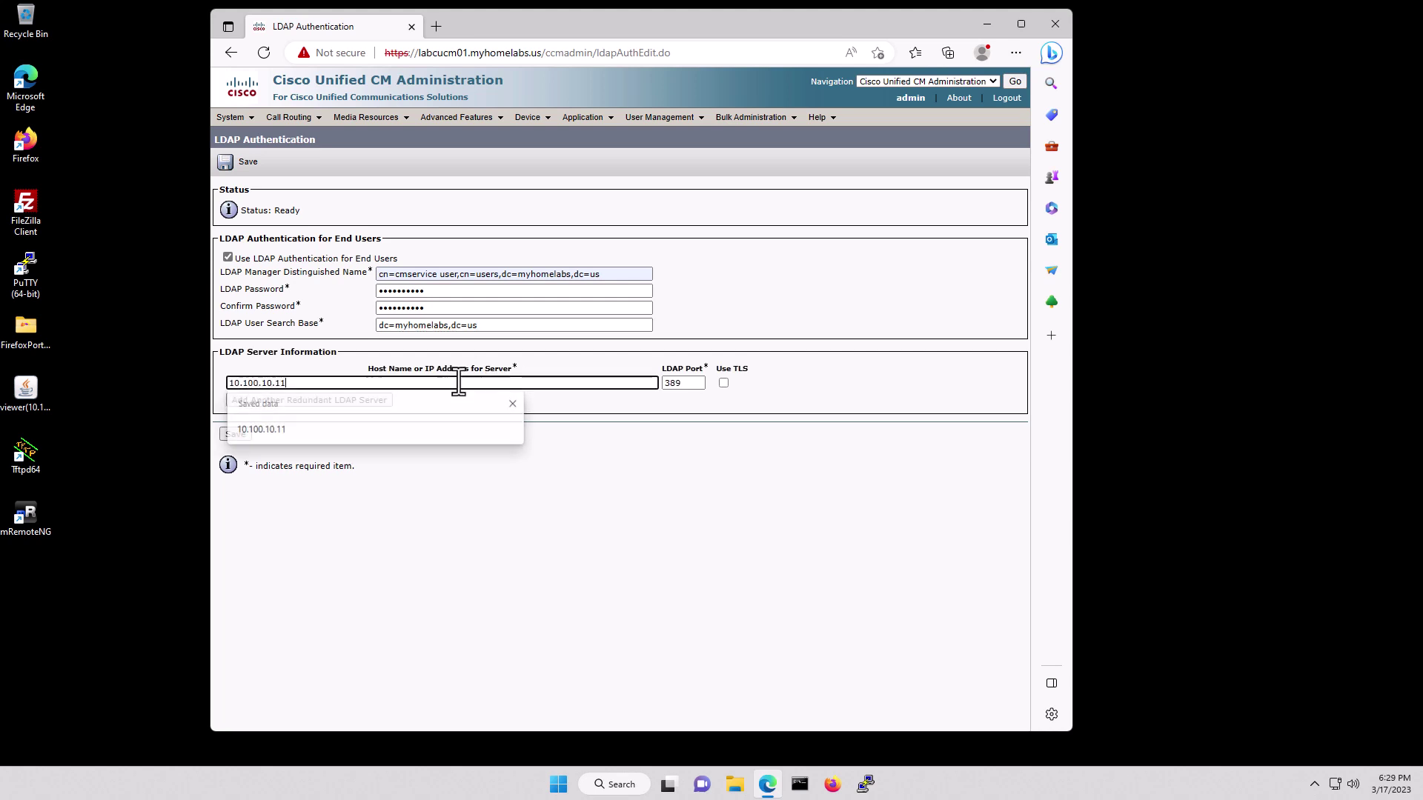
pyautogui.click(362, 401)
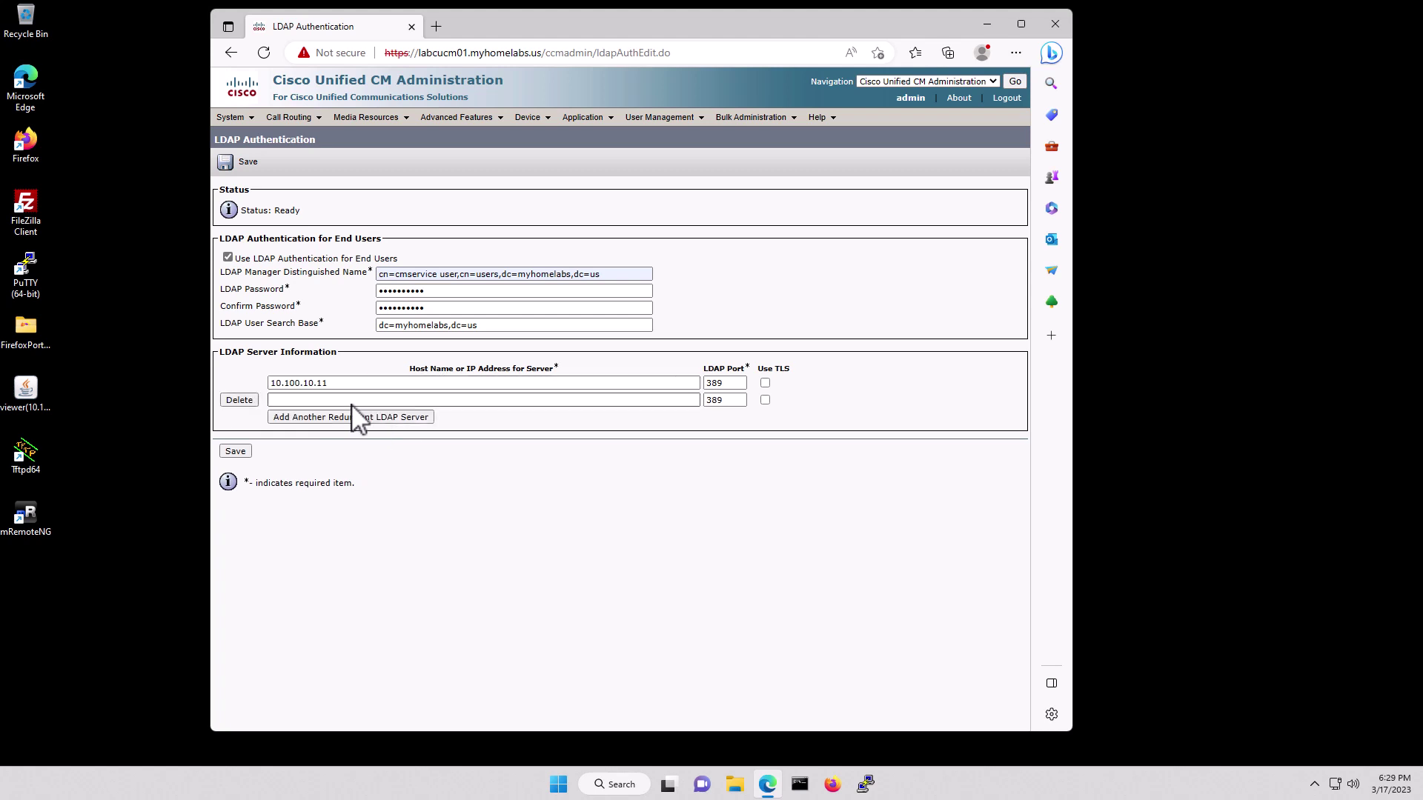
pyautogui.click(332, 400)
pyautogui.write('10.10')
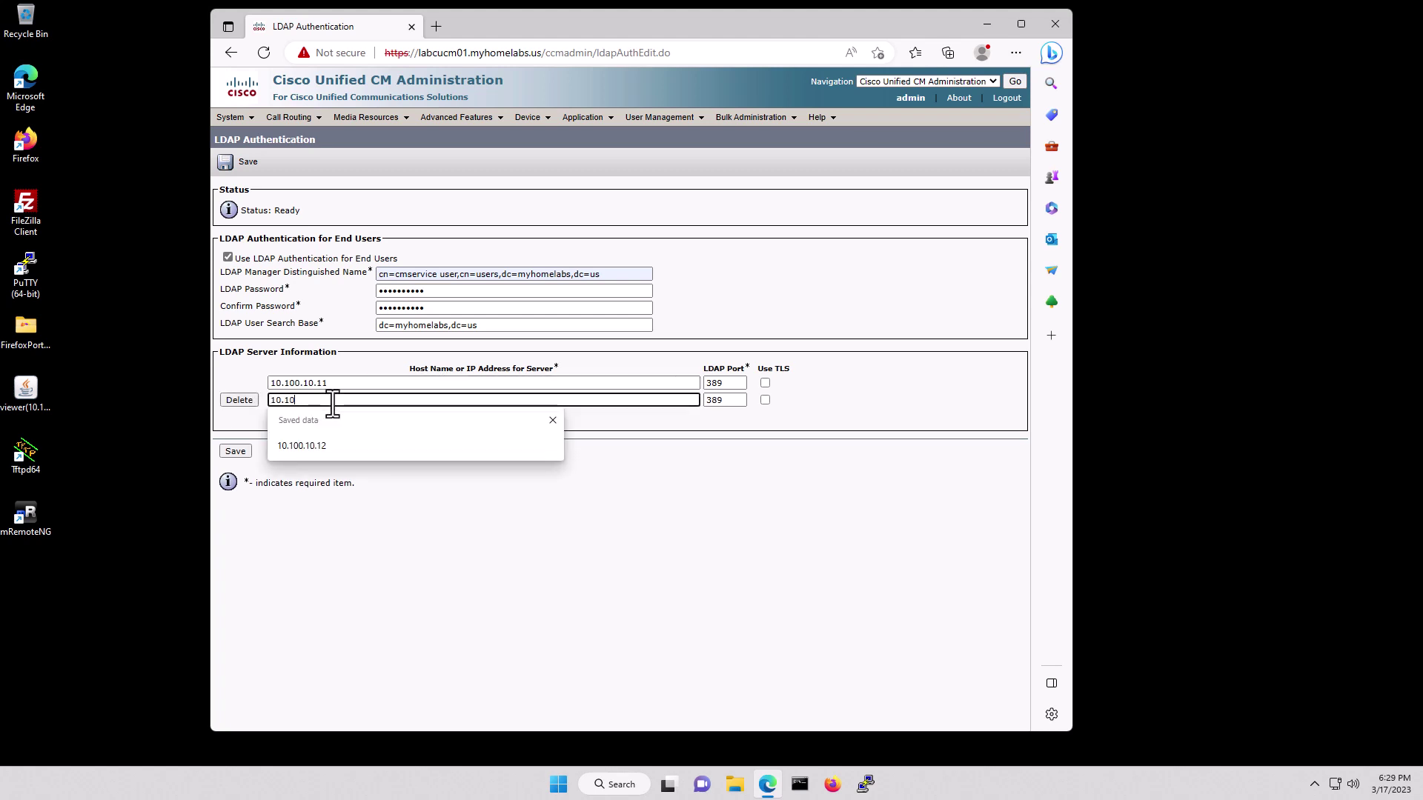
pyautogui.write('0.10.12')
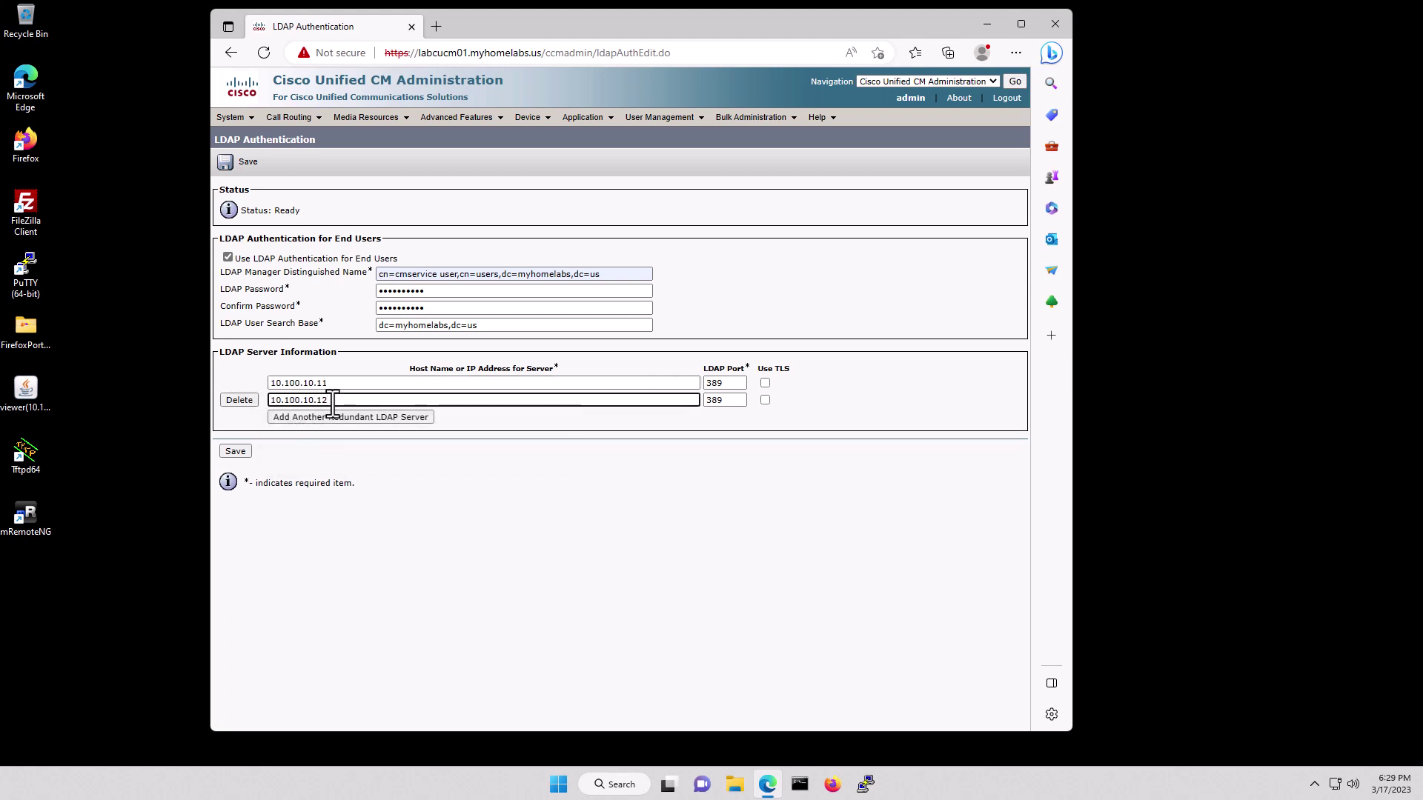
pyautogui.click(236, 451)
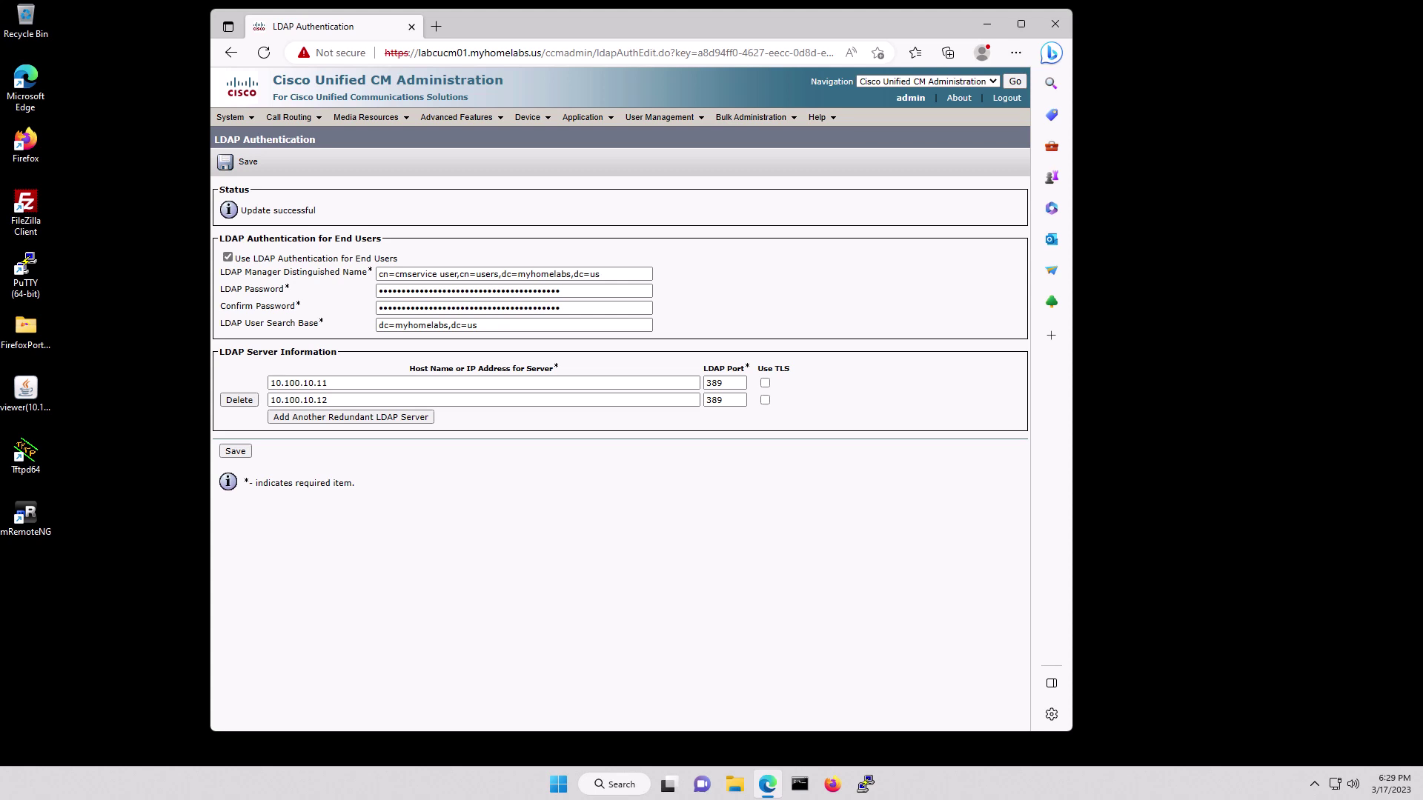
# Step: Start a new application user with User ID cmpguser
pyautogui.moveTo(666, 123)
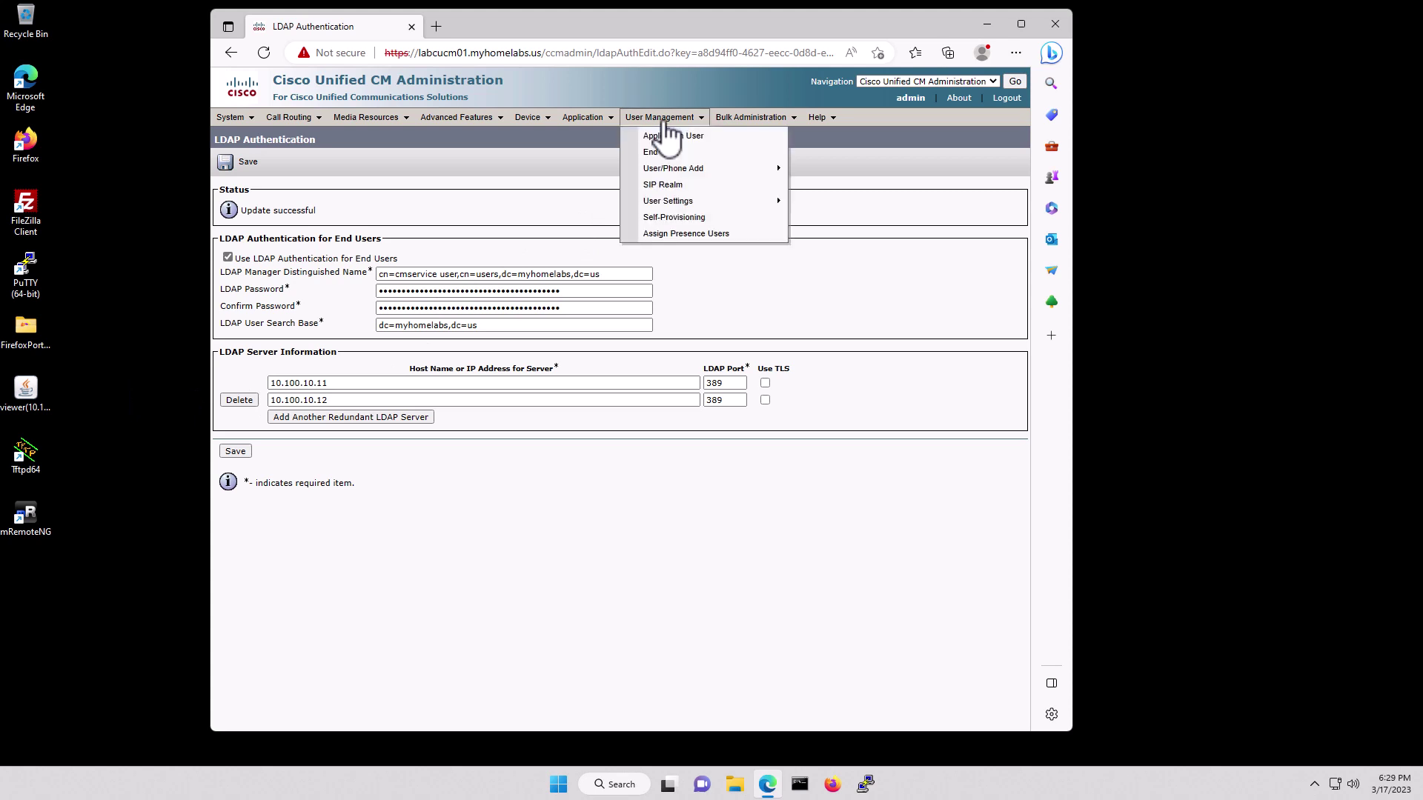
pyautogui.click(686, 141)
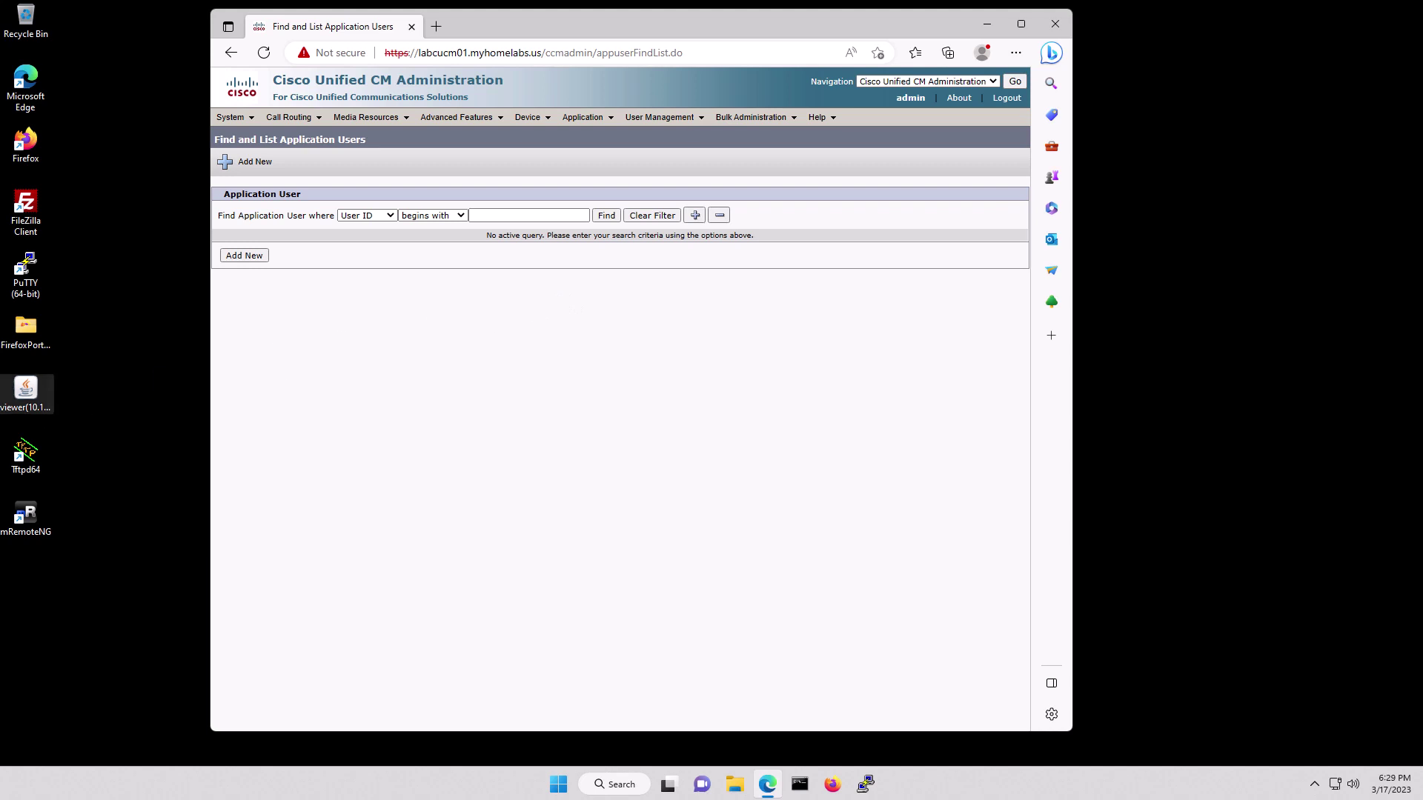
pyautogui.click(245, 256)
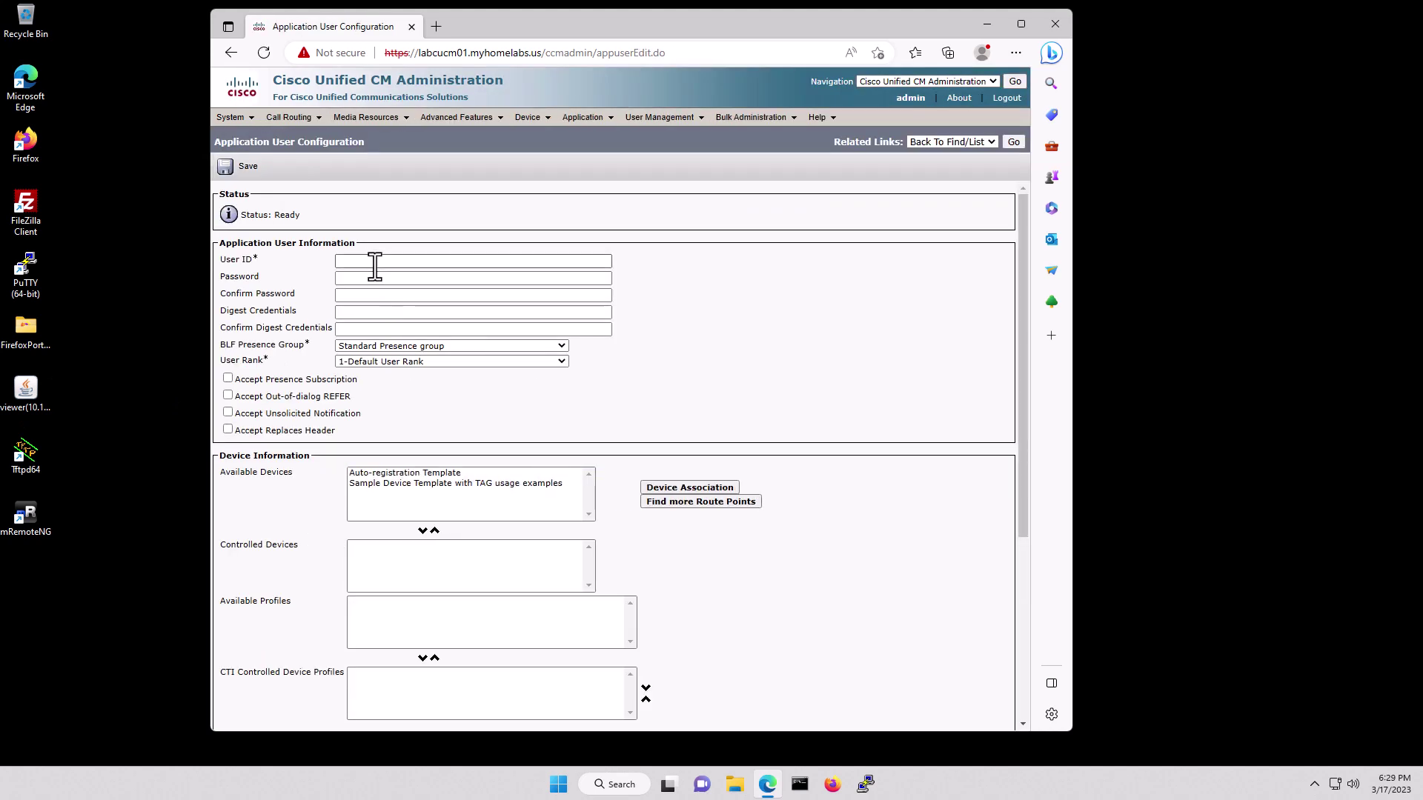
pyautogui.click(375, 261)
pyautogui.write('cmpguser')
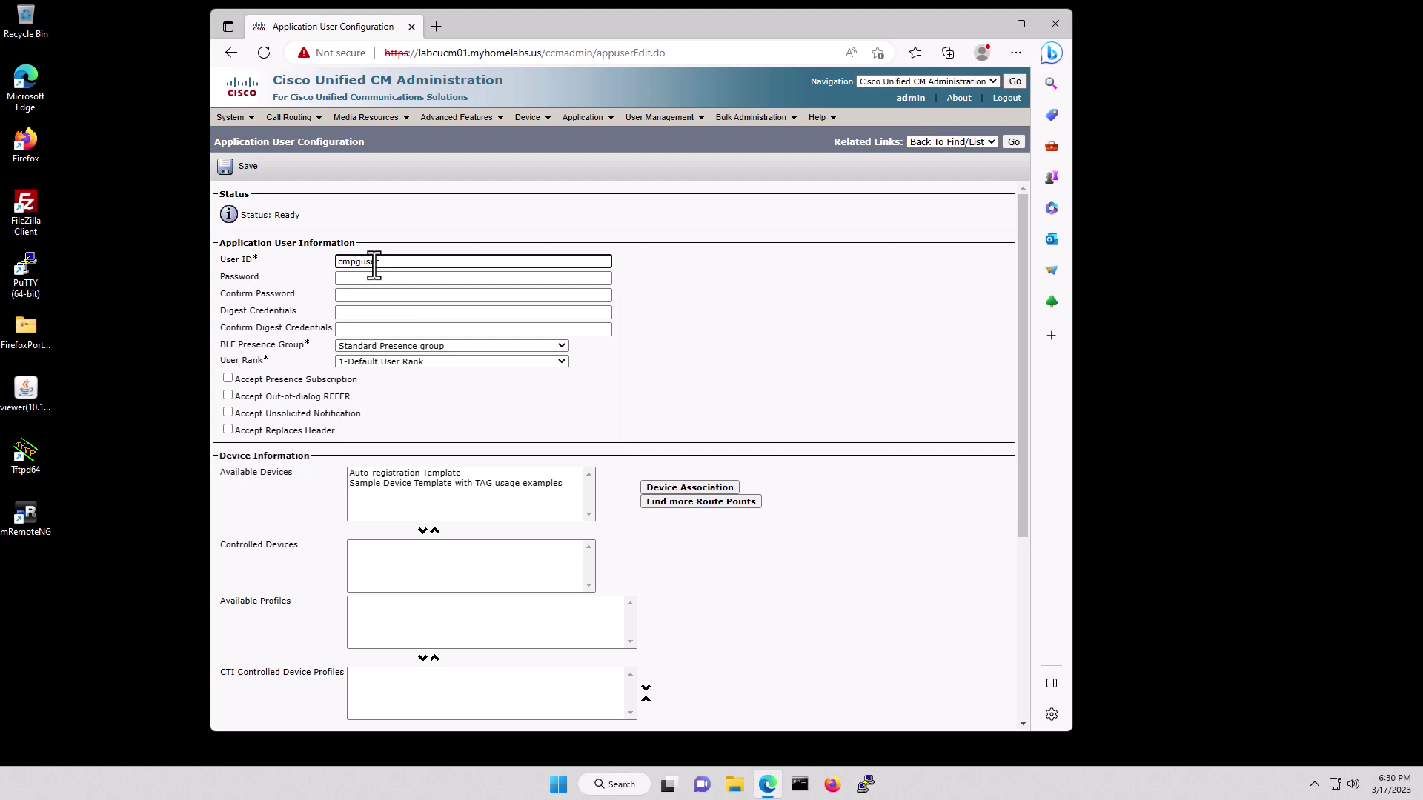
# Step: Fill in the user's password, its confirmation, and the digest credentials
pyautogui.press('Tab')
pyautogui.write('c')
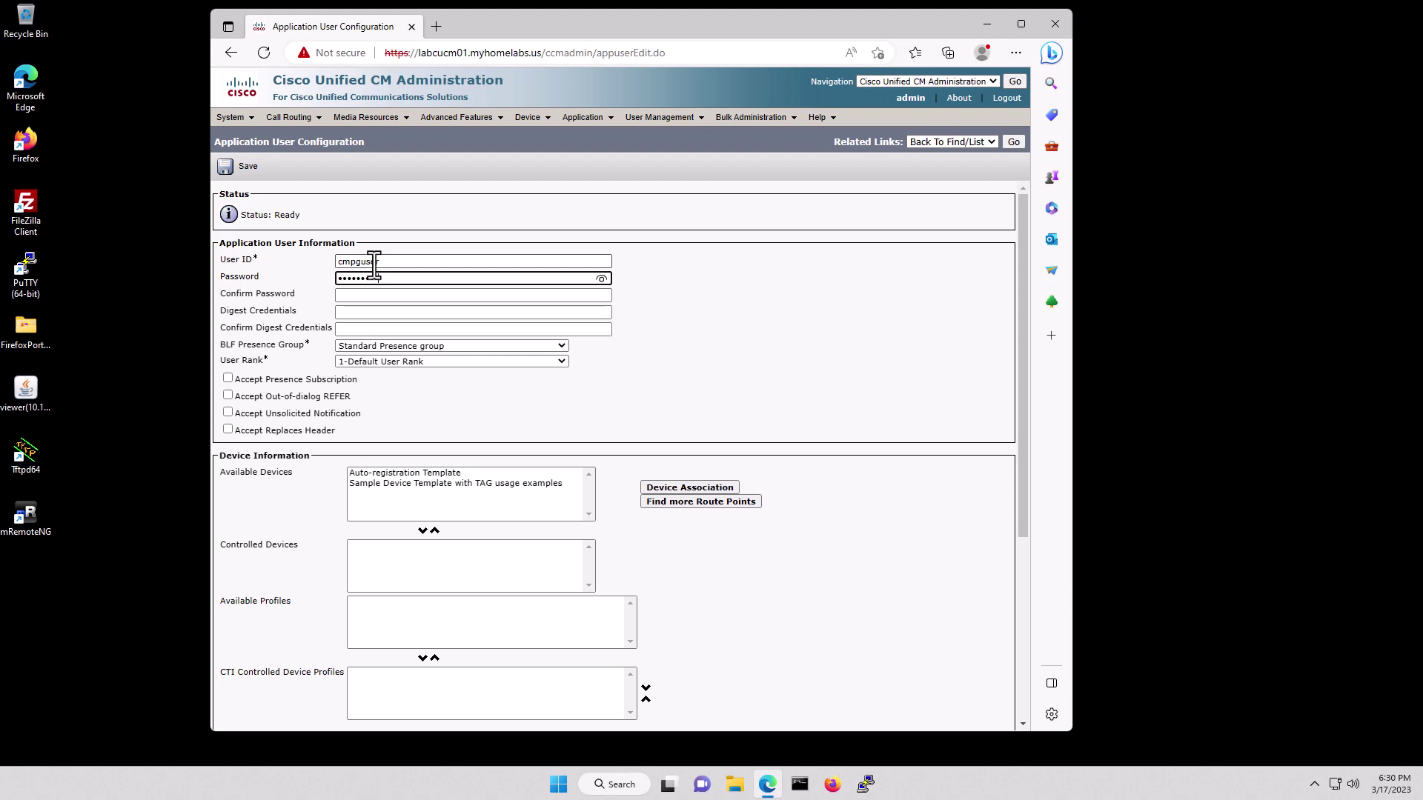
pyautogui.press('Tab')
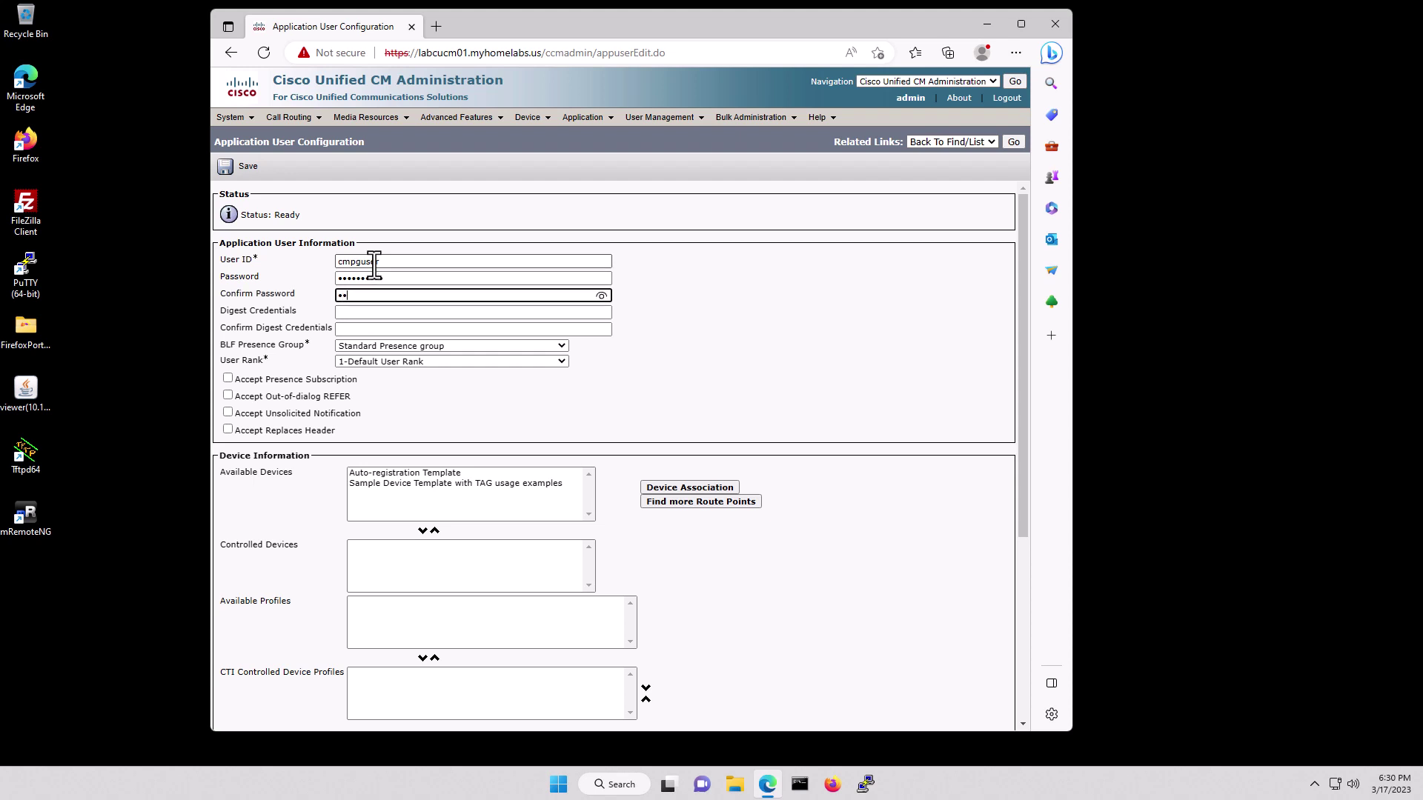
pyautogui.press('Tab')
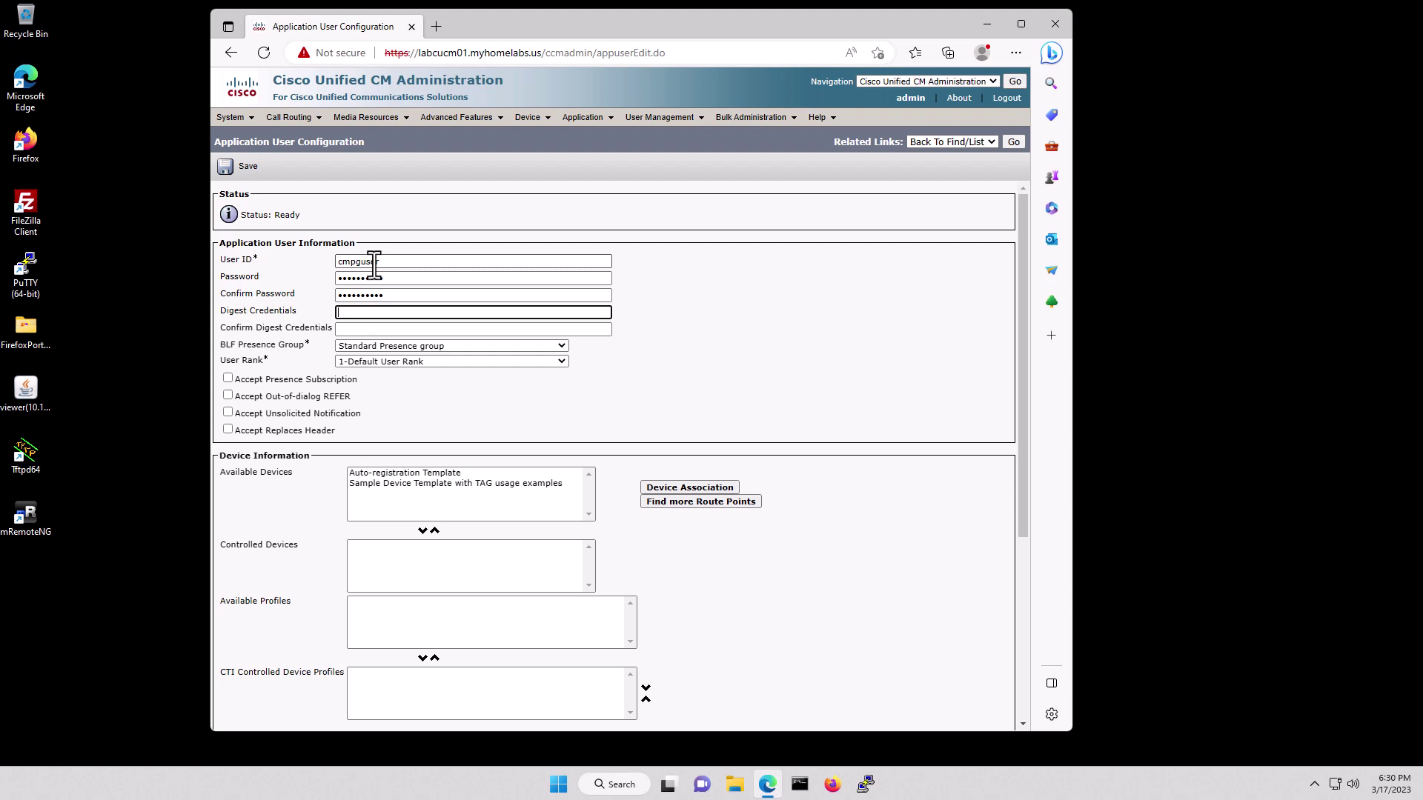
pyautogui.press('Tab')
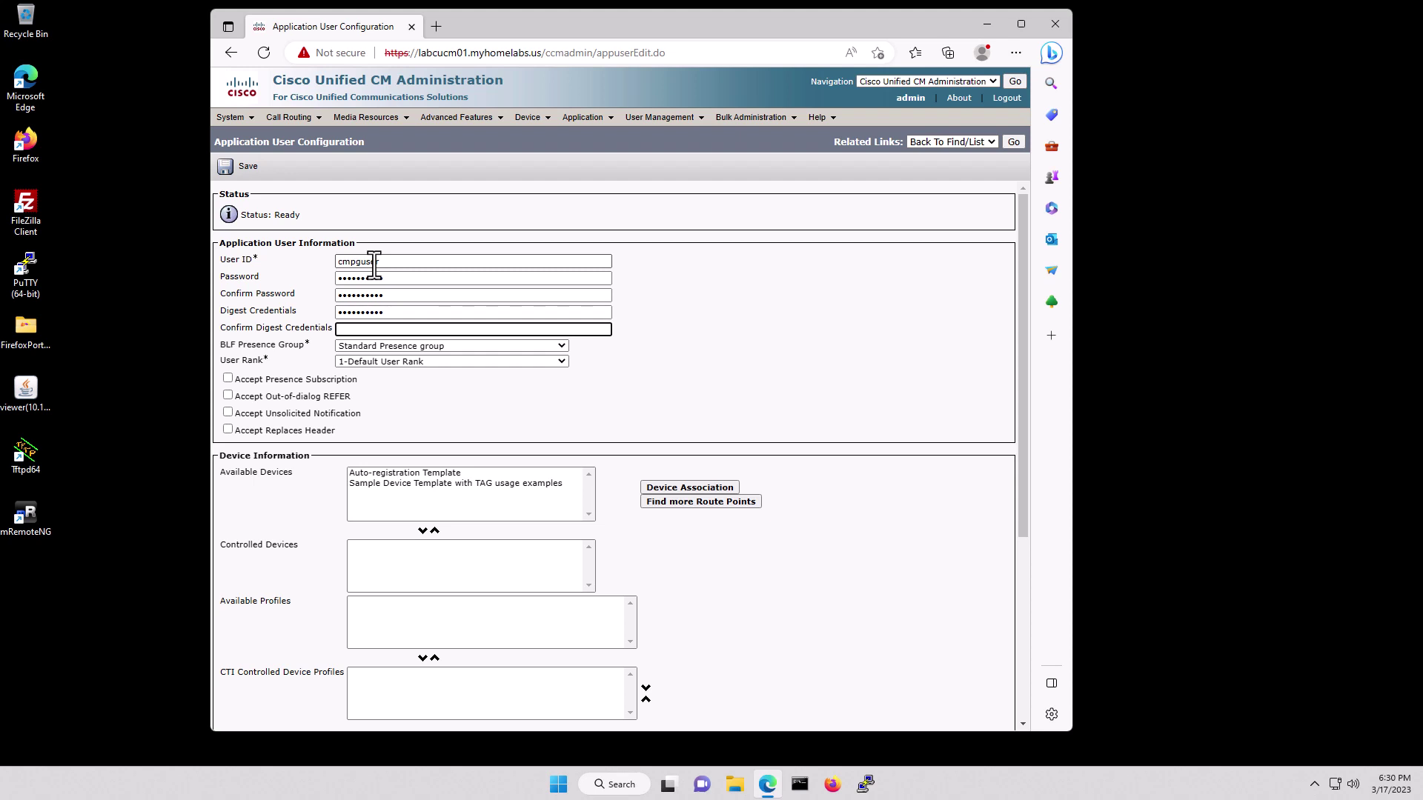
# Step: Enable Accept Presence Subscription, Unsolicited Notification and Replaces Header for the user
pyautogui.click(228, 378)
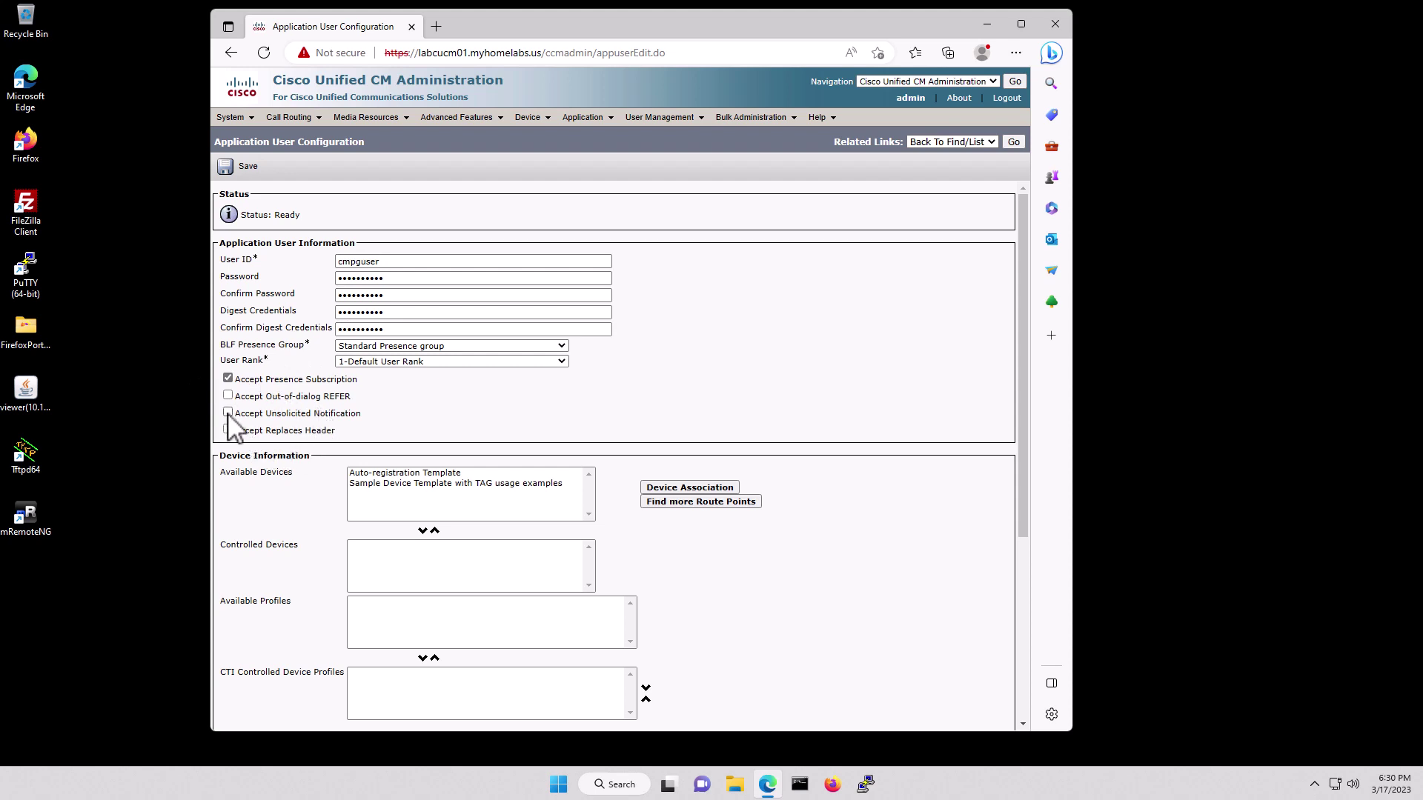
pyautogui.click(228, 413)
pyautogui.click(229, 430)
# Step: Search access control groups whose name contains CTI and add Standard CTI Enabled to cmpguser
pyautogui.scroll(-4, 782, 434)
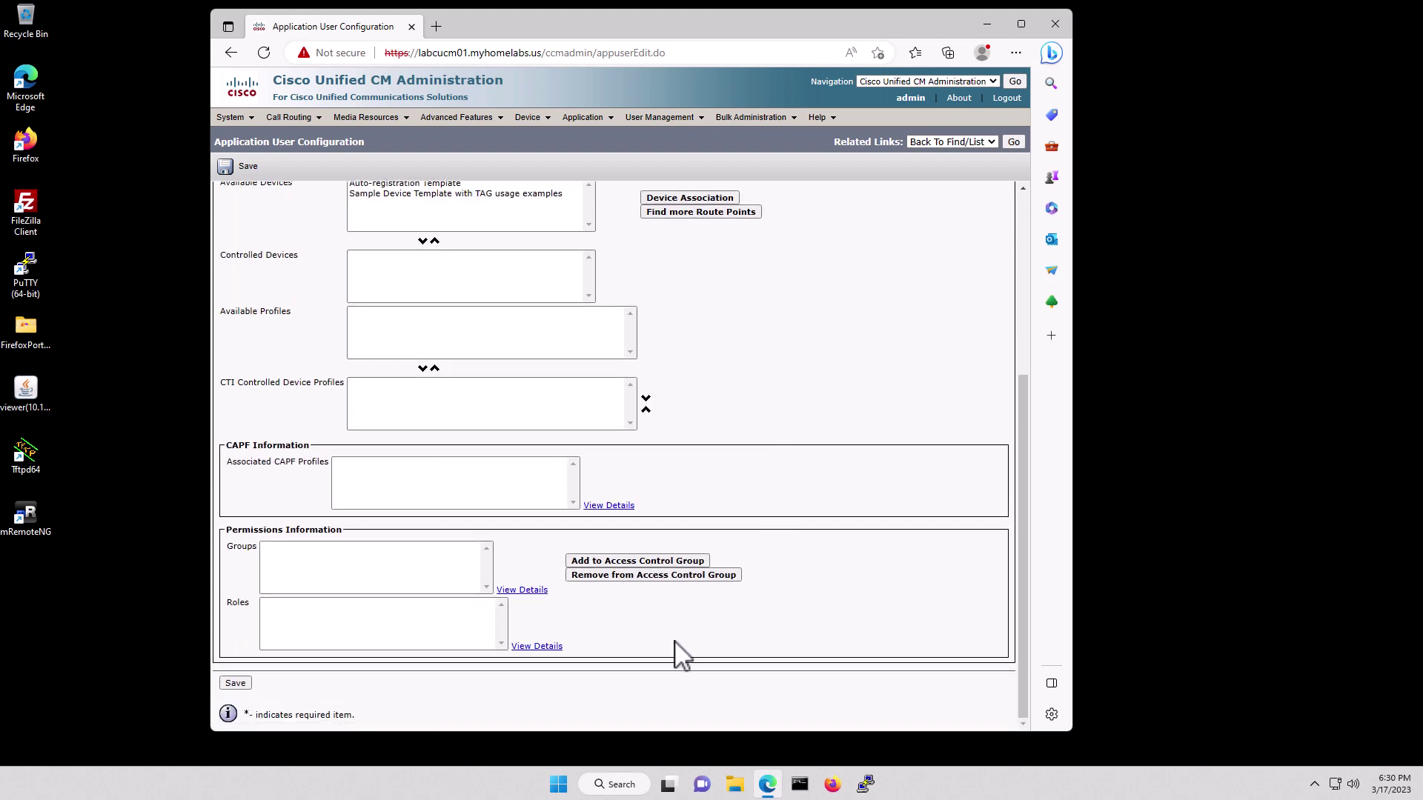
pyautogui.click(619, 561)
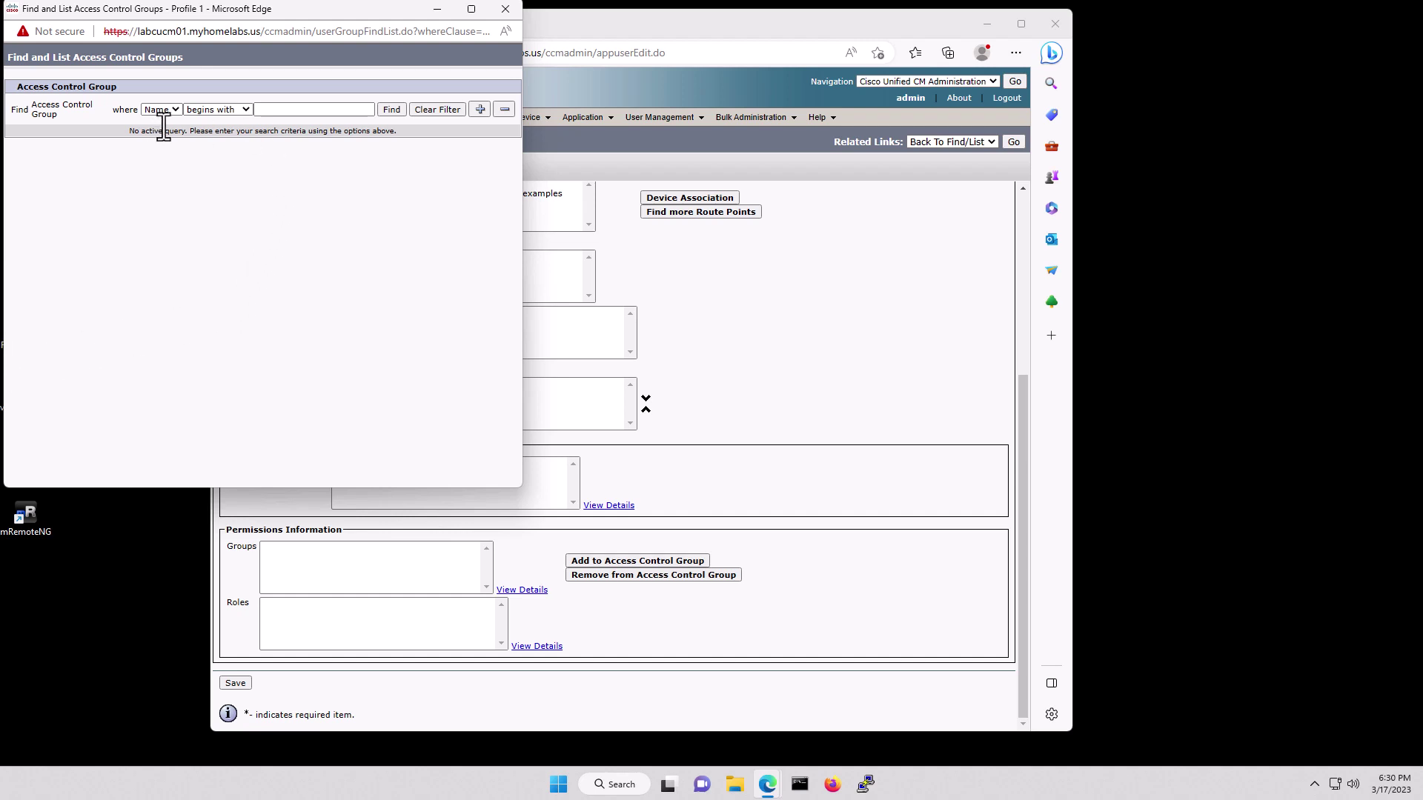
pyautogui.click(244, 110)
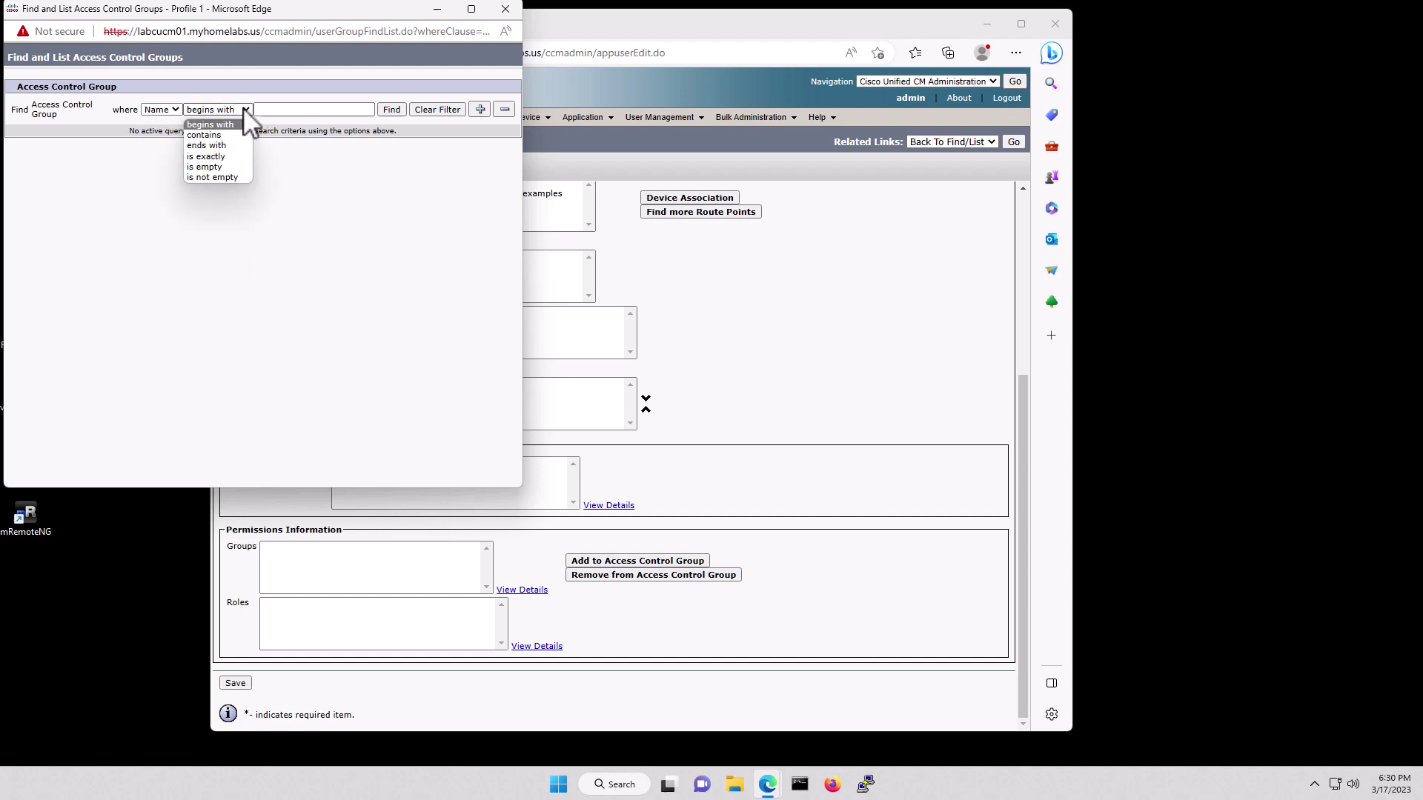
pyautogui.click(215, 135)
pyautogui.click(282, 111)
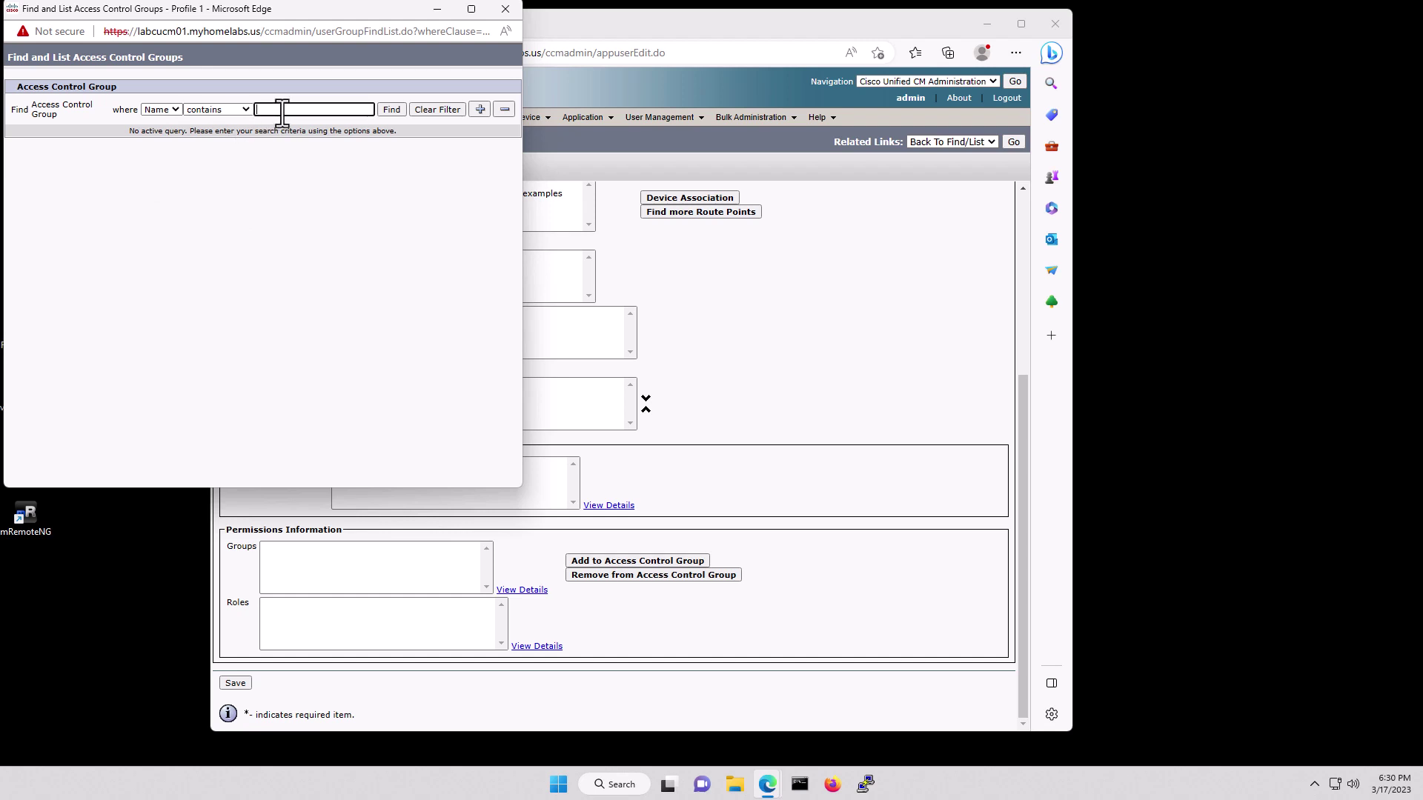
pyautogui.write('CTI')
pyautogui.click(391, 109)
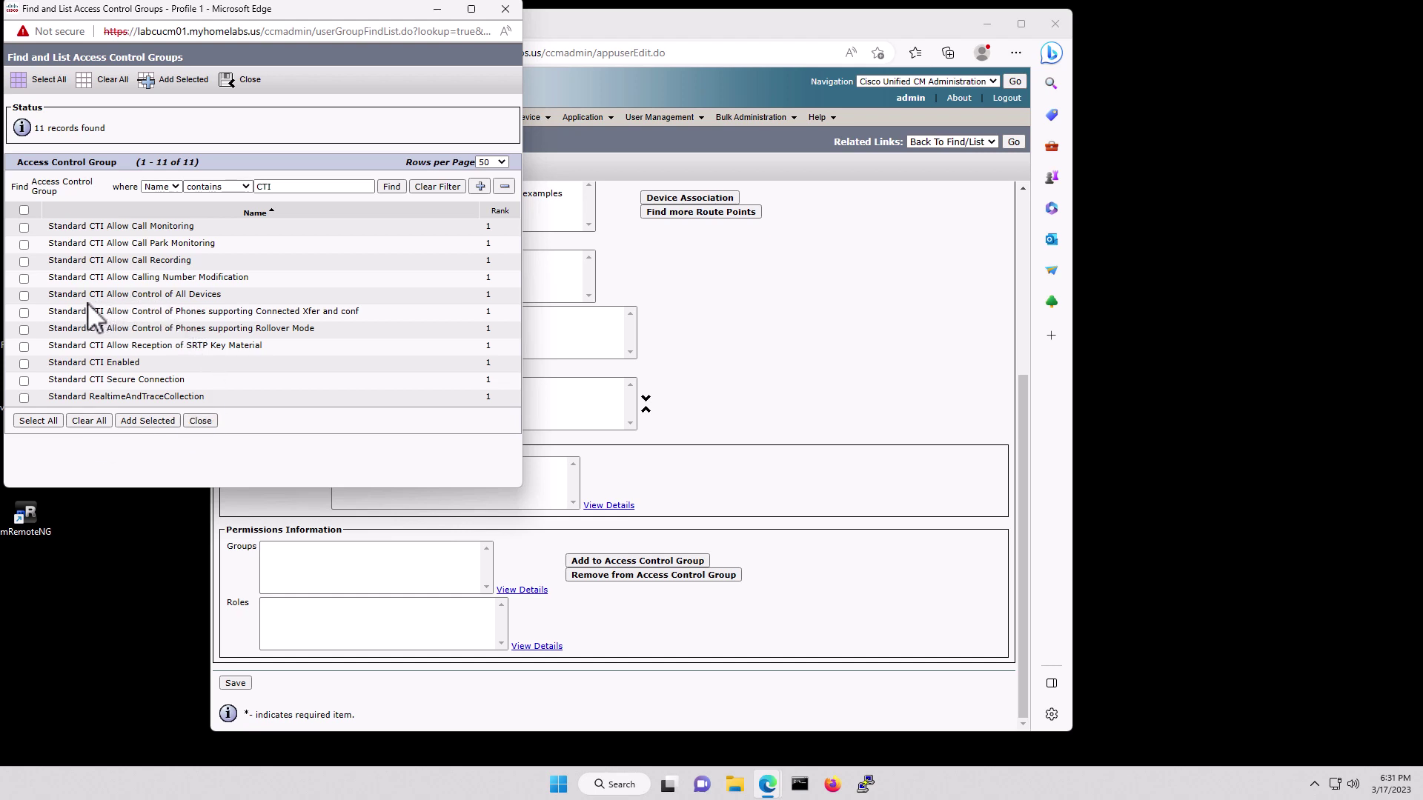
pyautogui.click(24, 364)
pyautogui.click(148, 421)
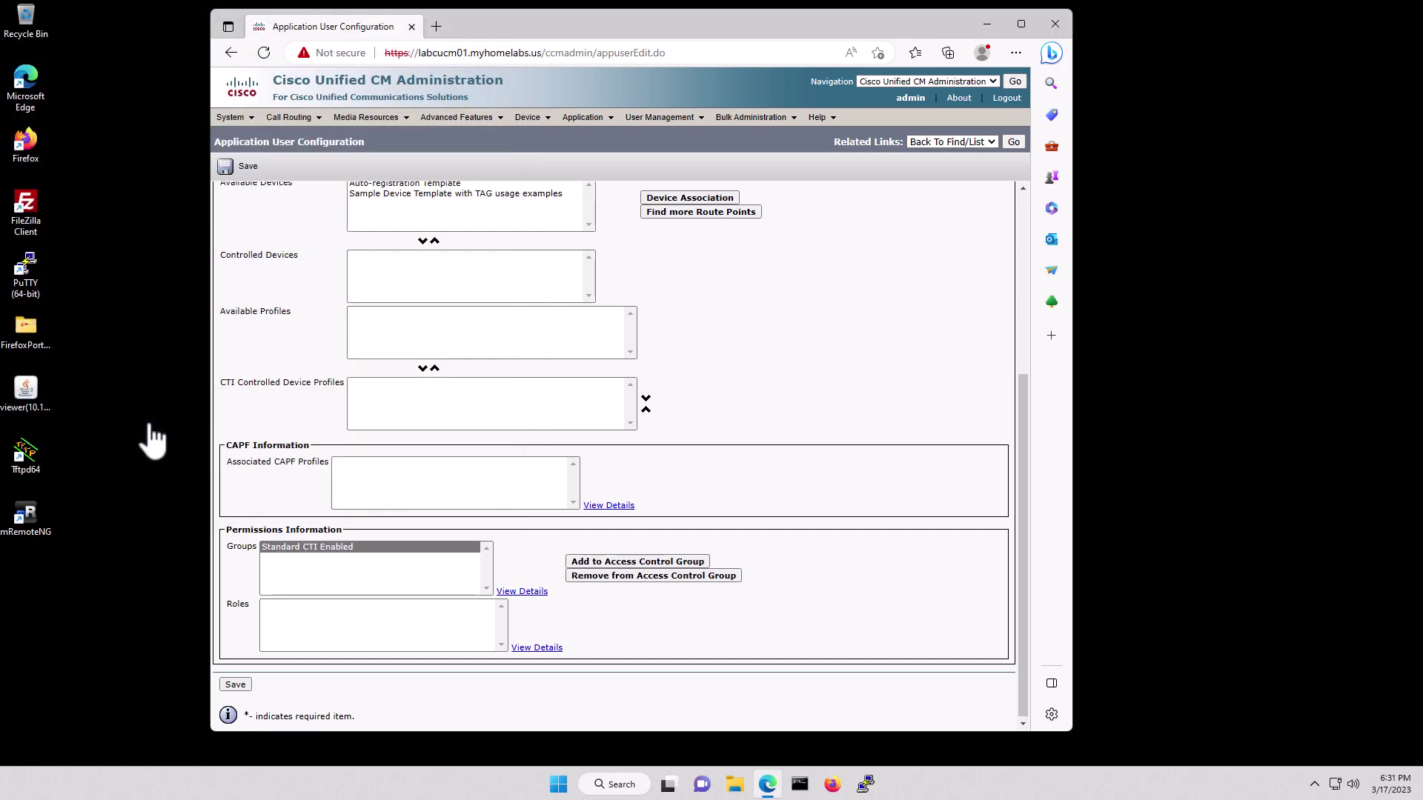
pyautogui.doubleClick(26, 453)
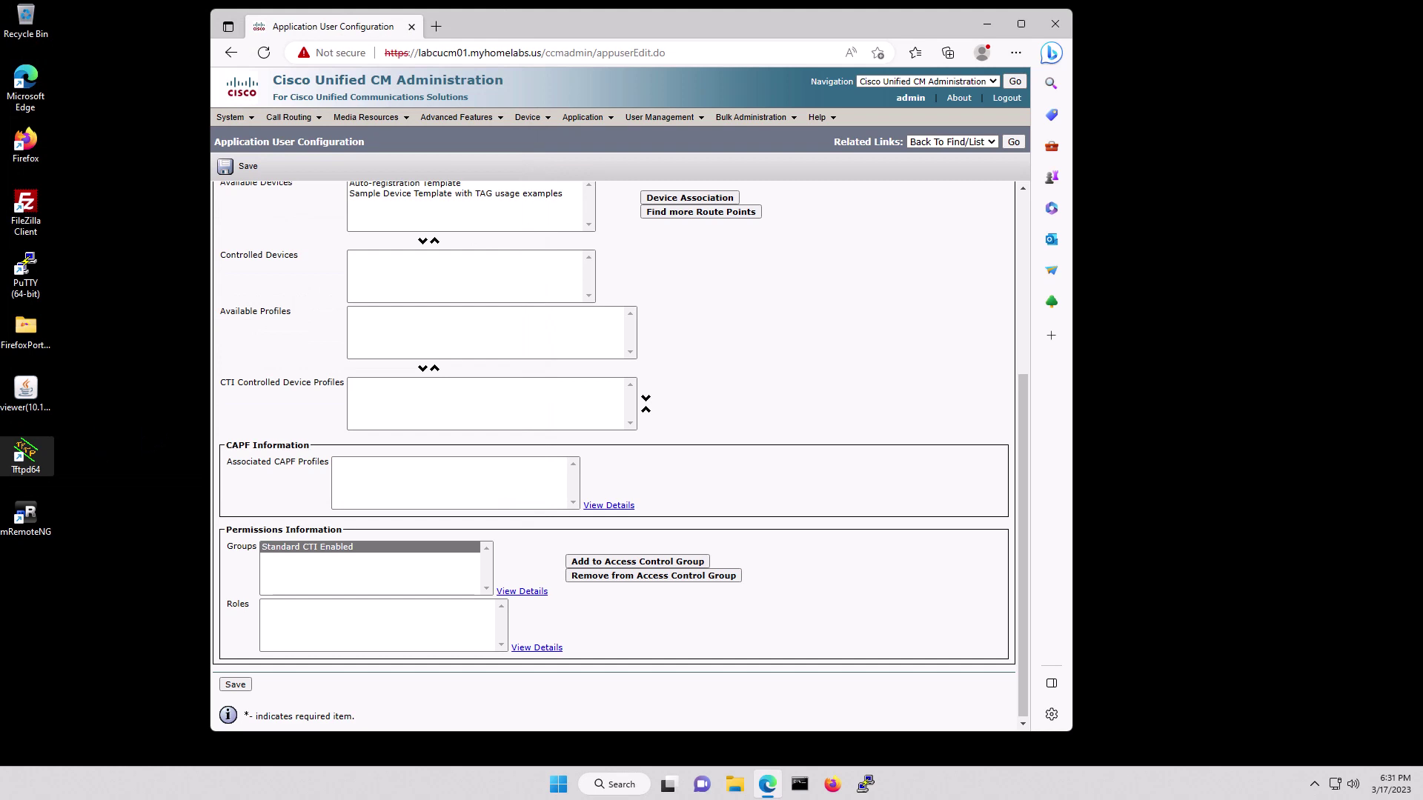
# Step: Save application user cmpguser with its Standard CTI Enabled membership
pyautogui.click(235, 685)
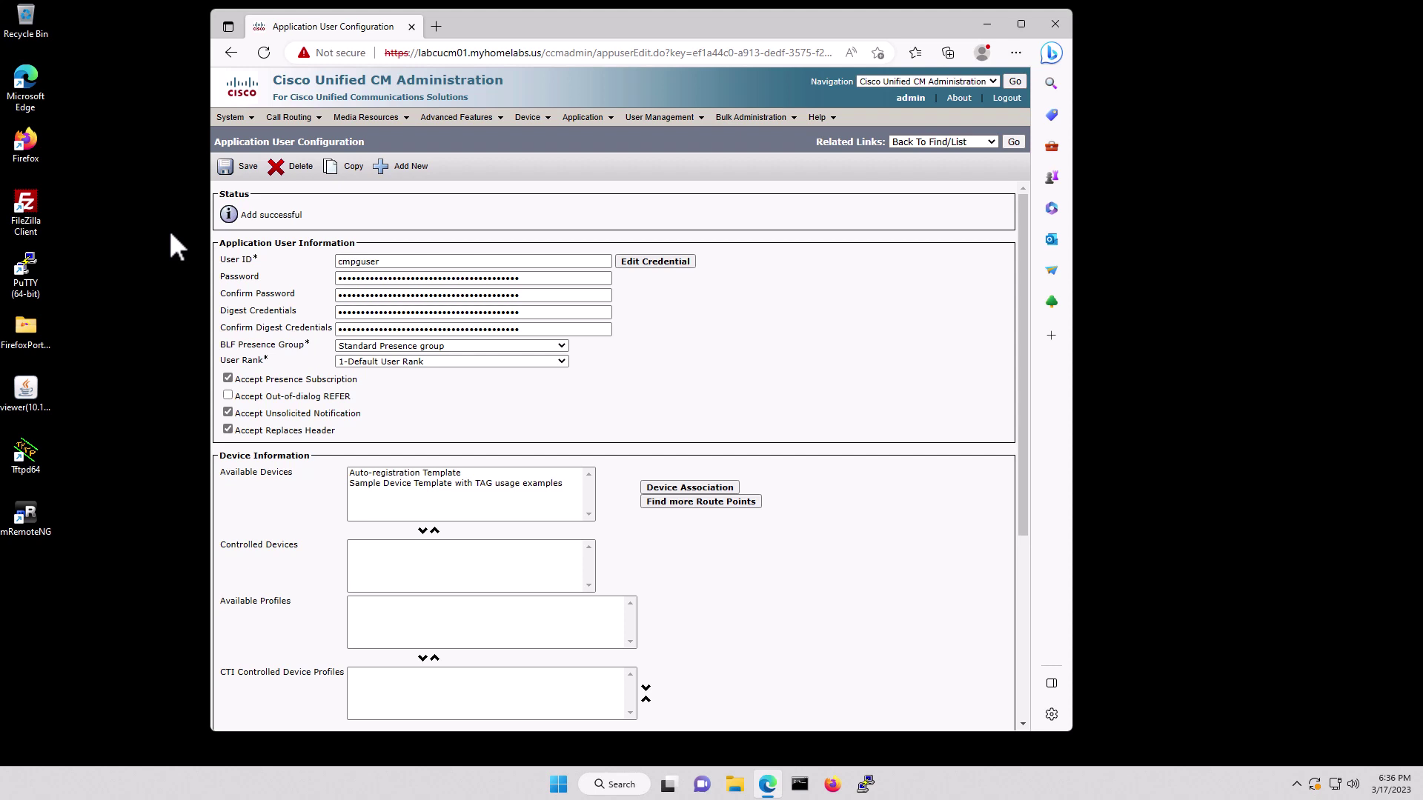
pyautogui.moveTo(535, 119)
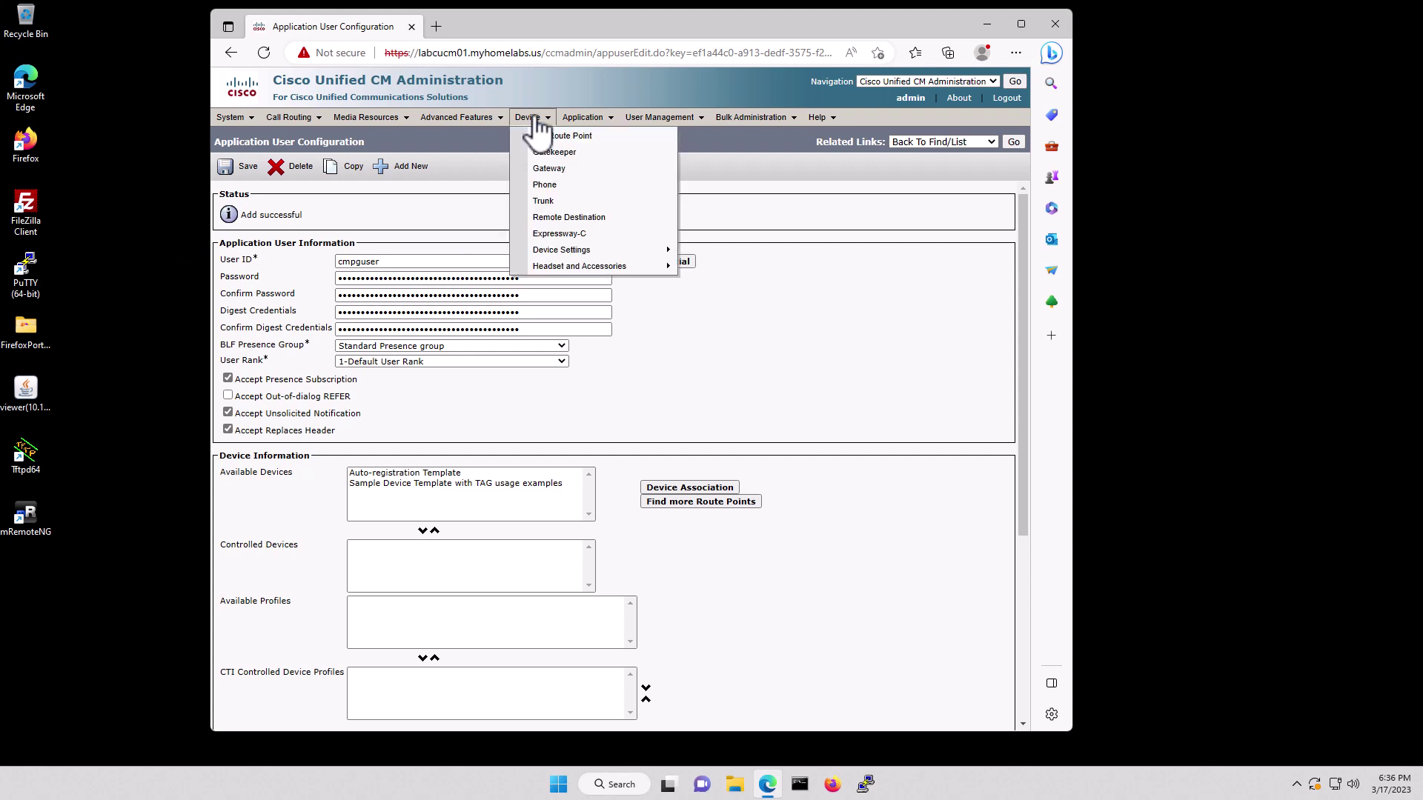
# Step: Begin adding a new phone with Cisco 7961 as the phone type
pyautogui.click(559, 186)
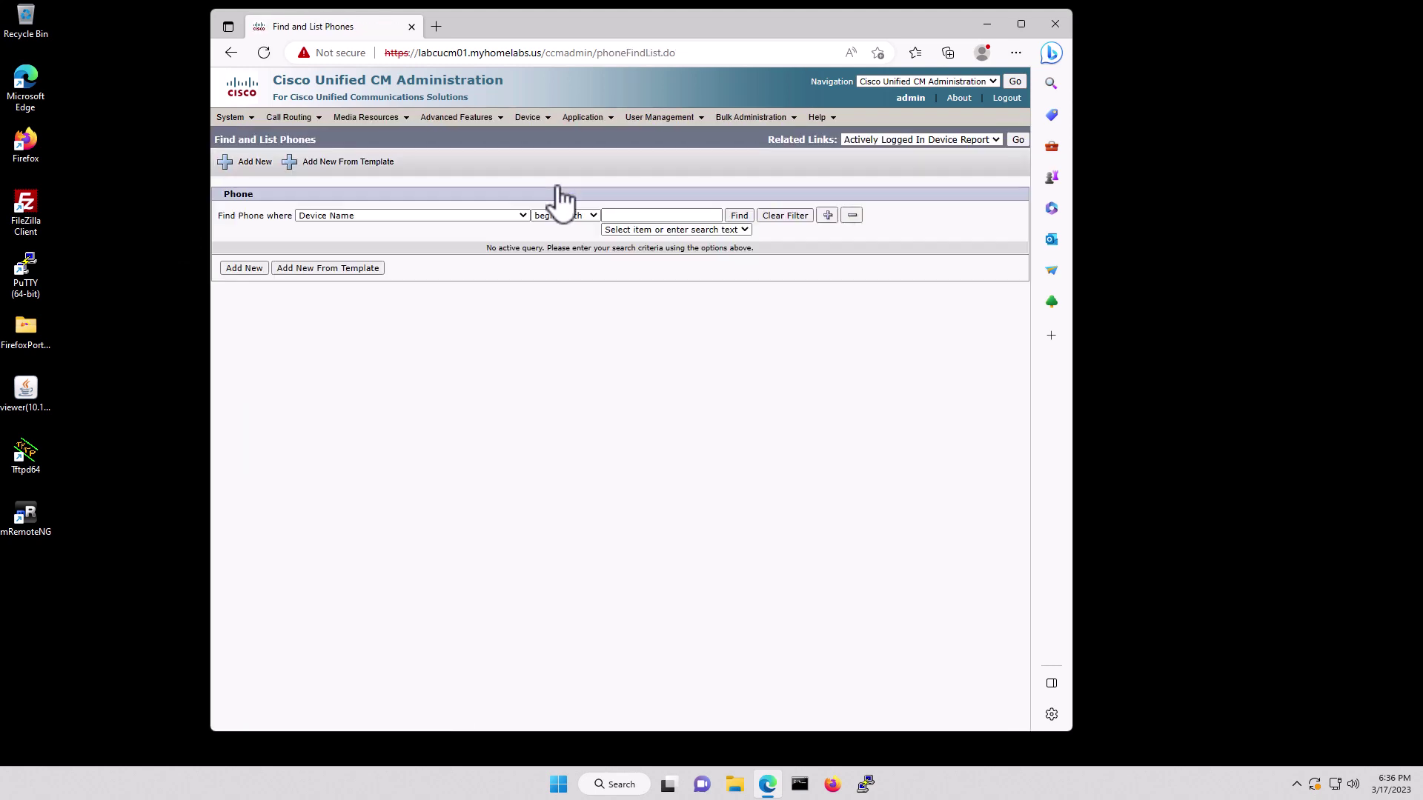
pyautogui.click(252, 269)
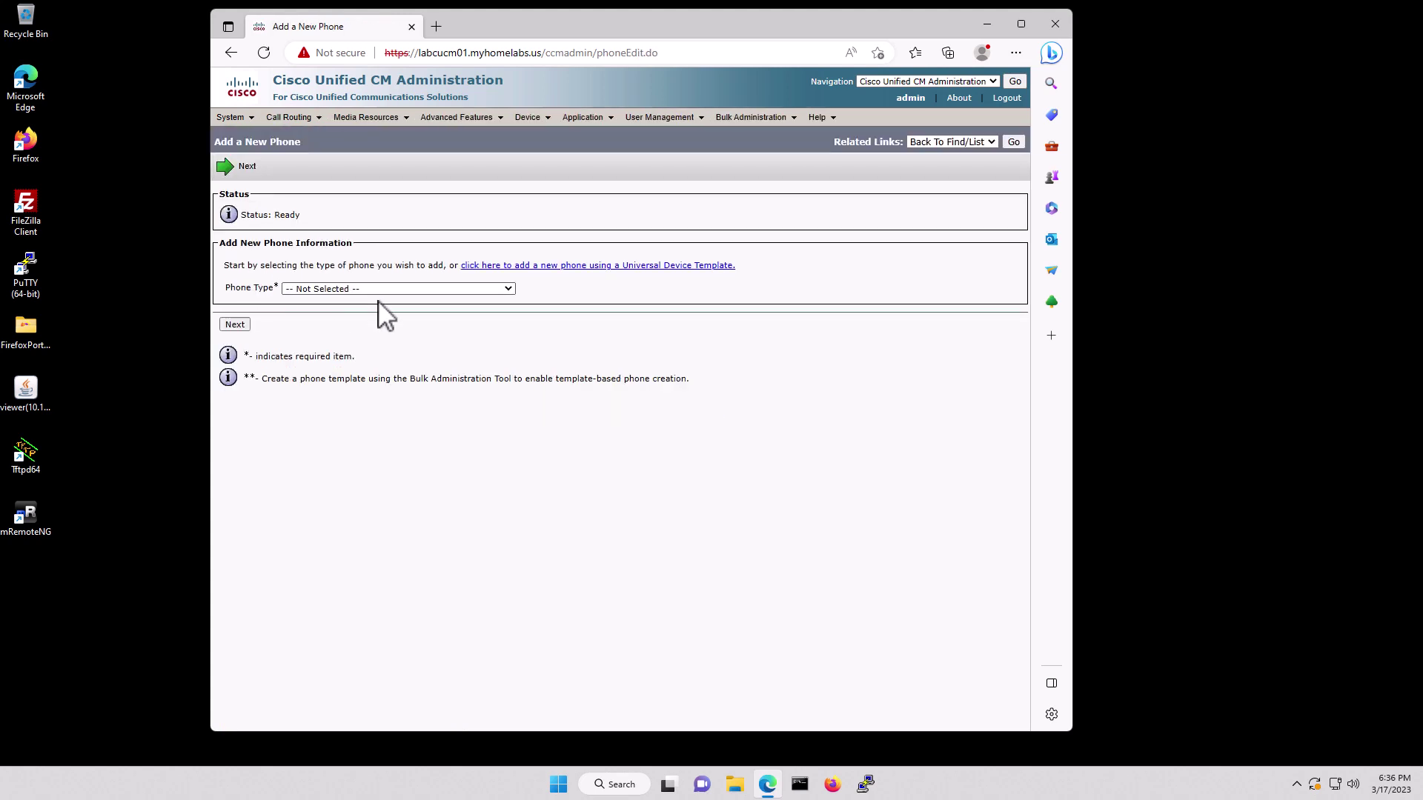
pyautogui.click(506, 289)
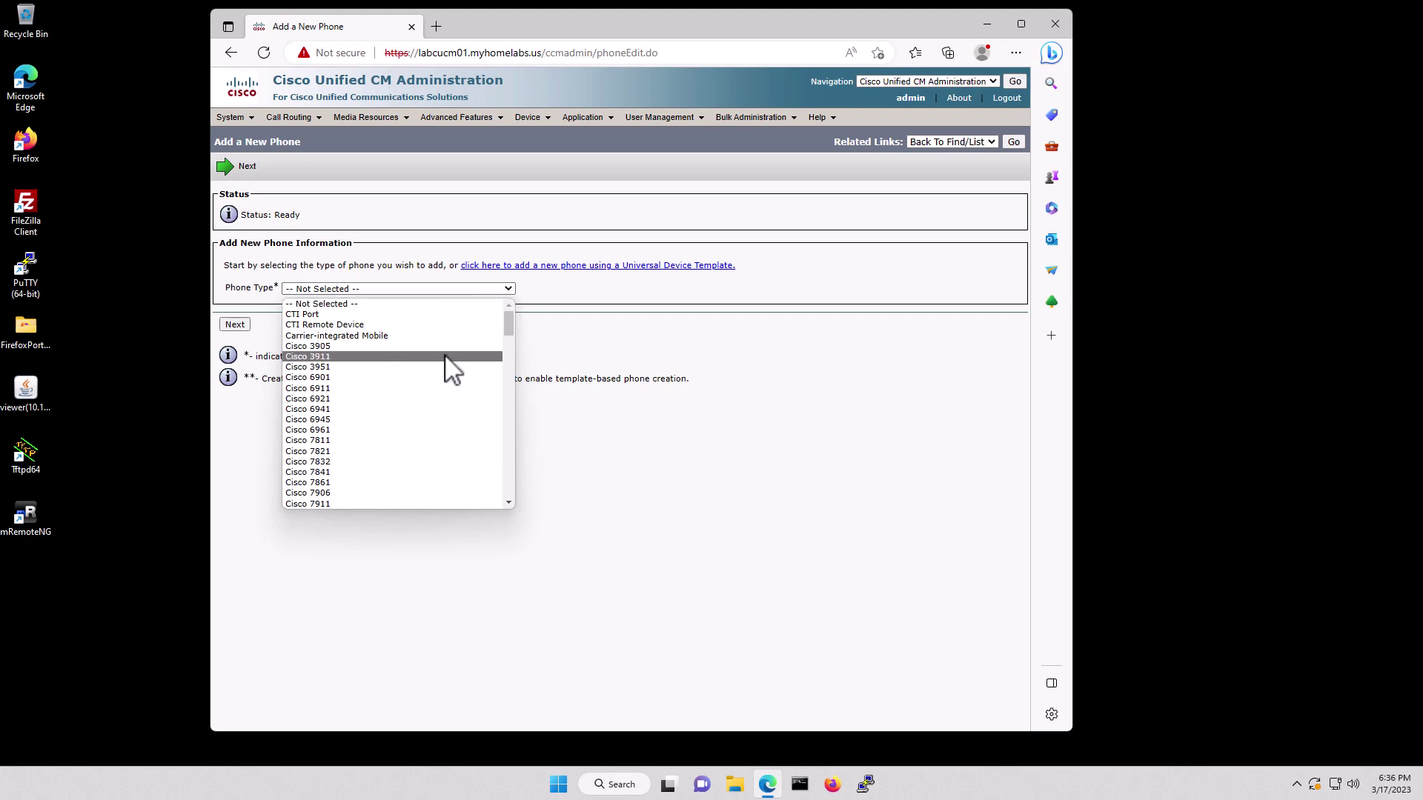
pyautogui.scroll(-3, 450, 377)
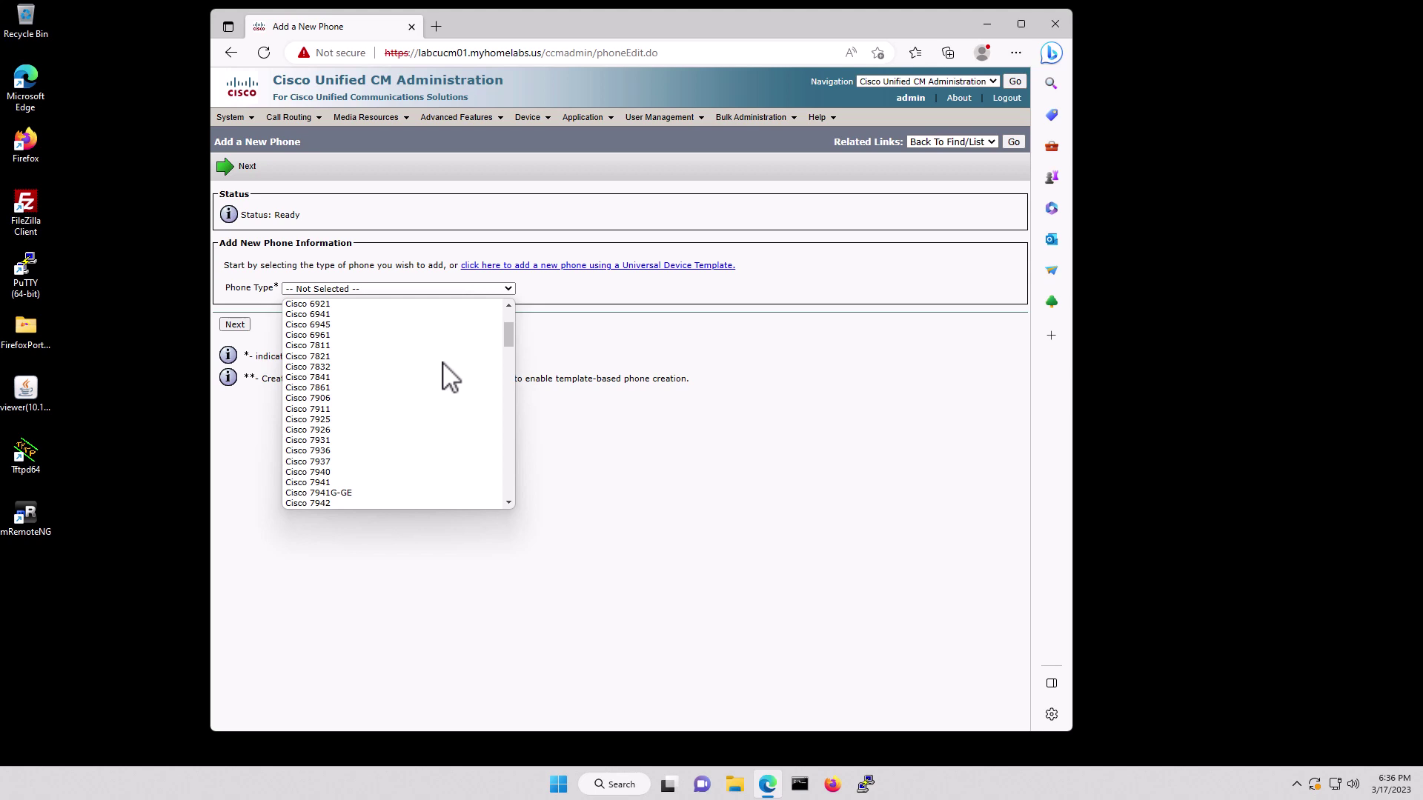
pyautogui.scroll(-1, 365, 451)
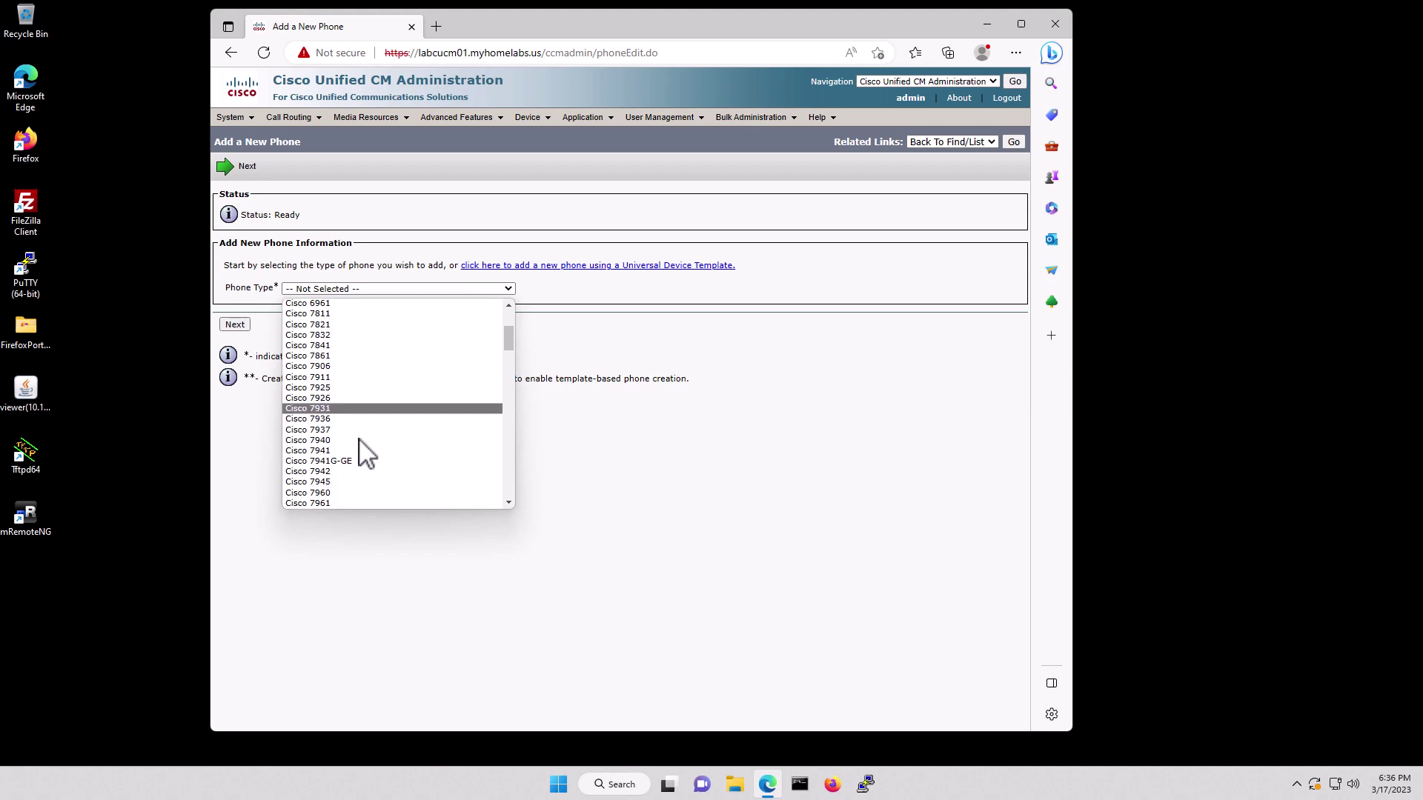
pyautogui.scroll(-1, 364, 454)
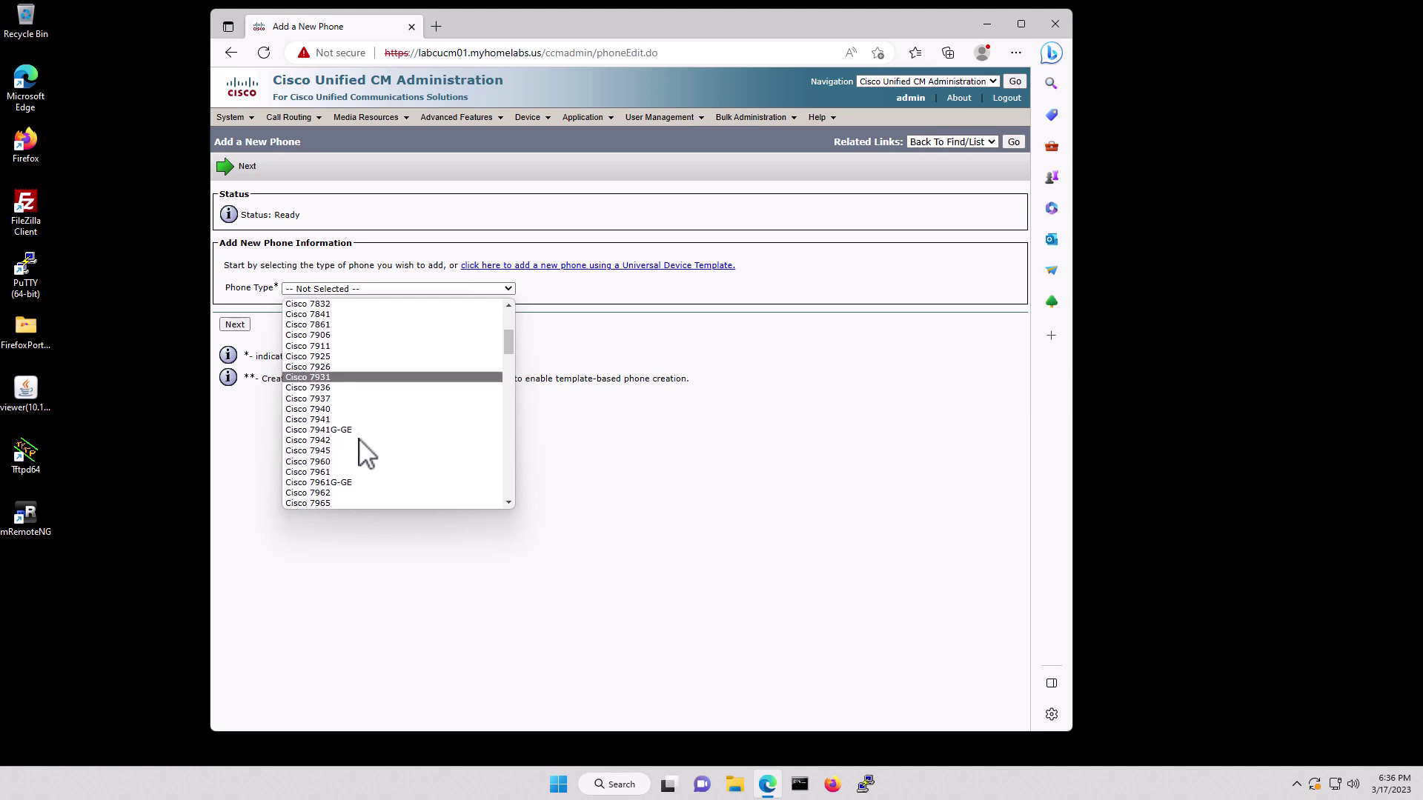
pyautogui.click(337, 472)
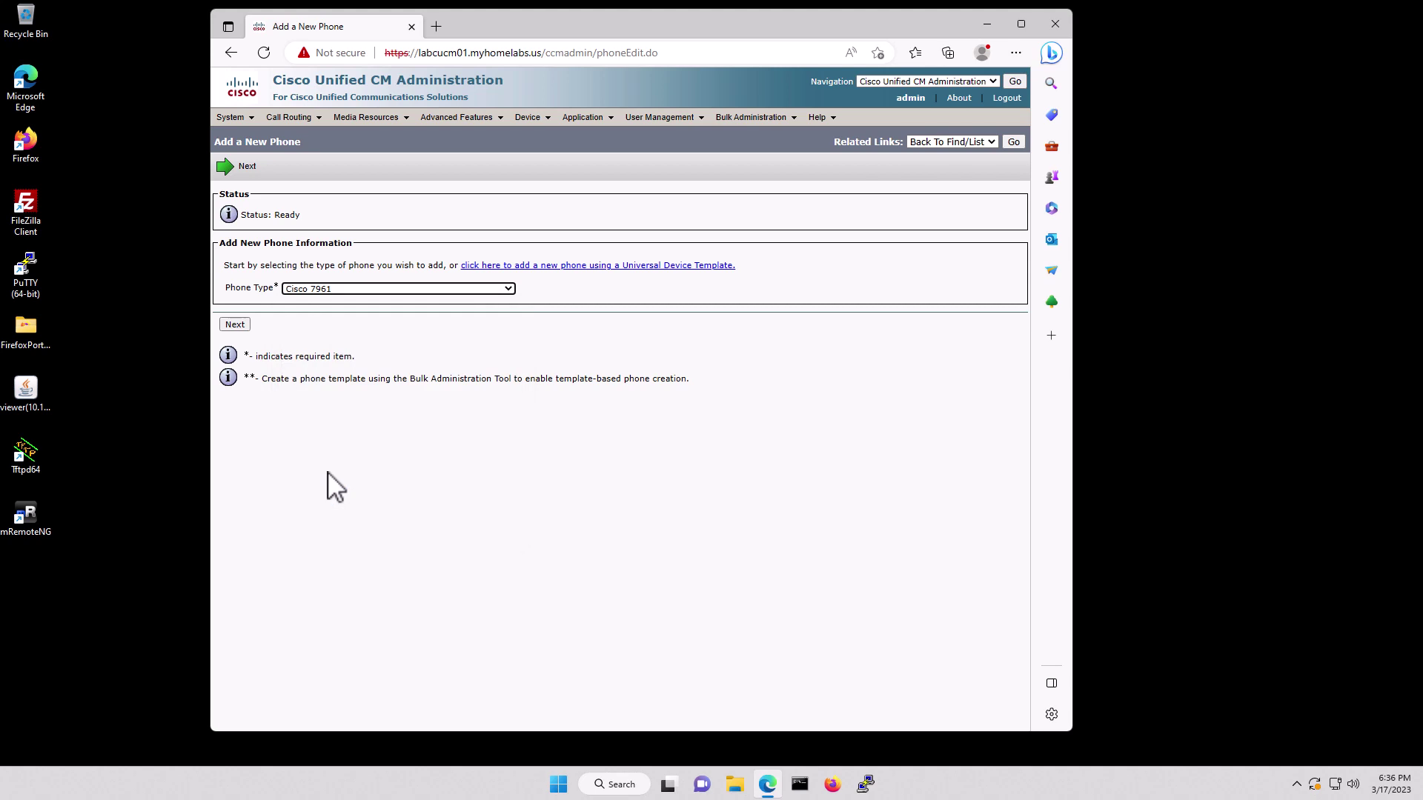
pyautogui.click(237, 325)
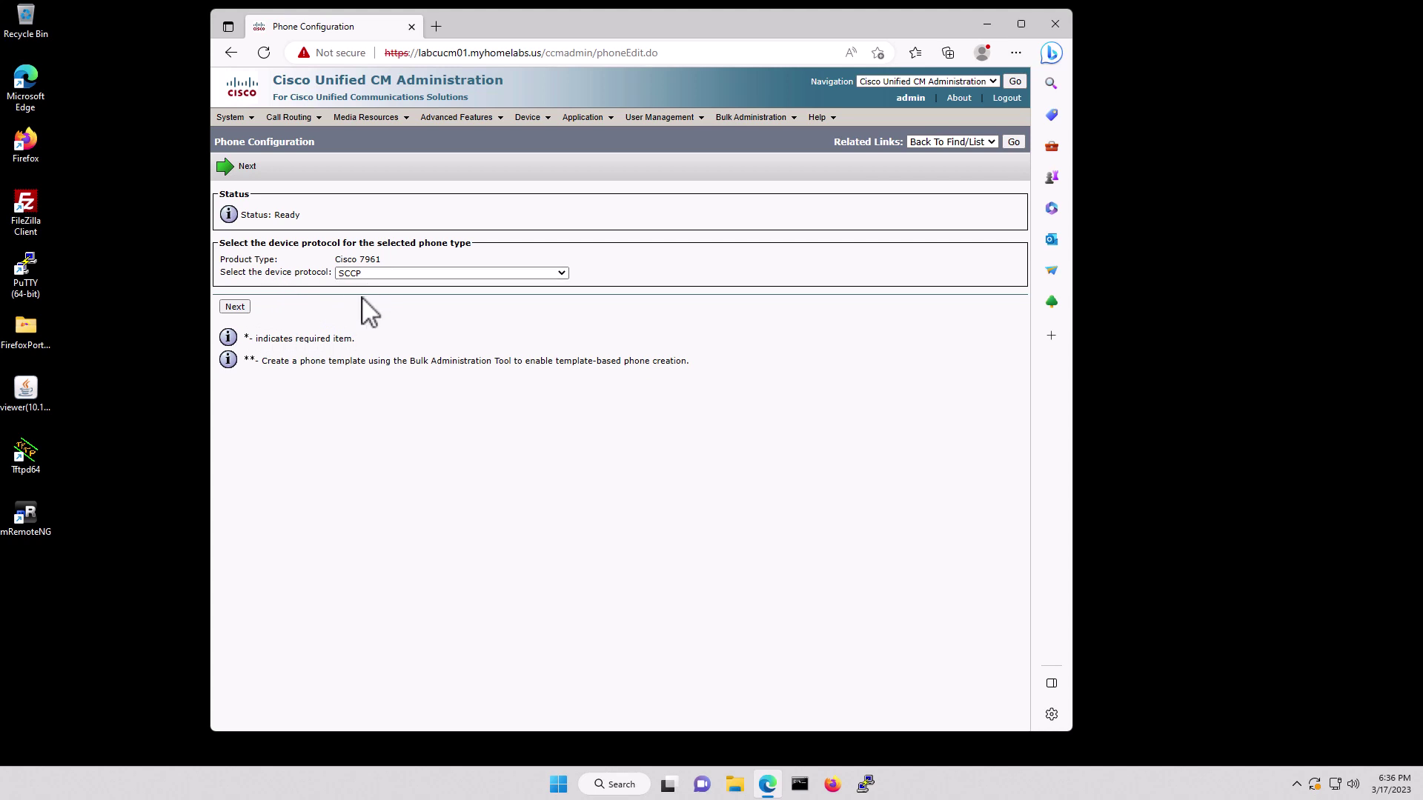
# Step: Accept SCCP, then enter MAC 0021A02D9234 and description 'Cisco 7961 - Agent 3001'
pyautogui.click(237, 308)
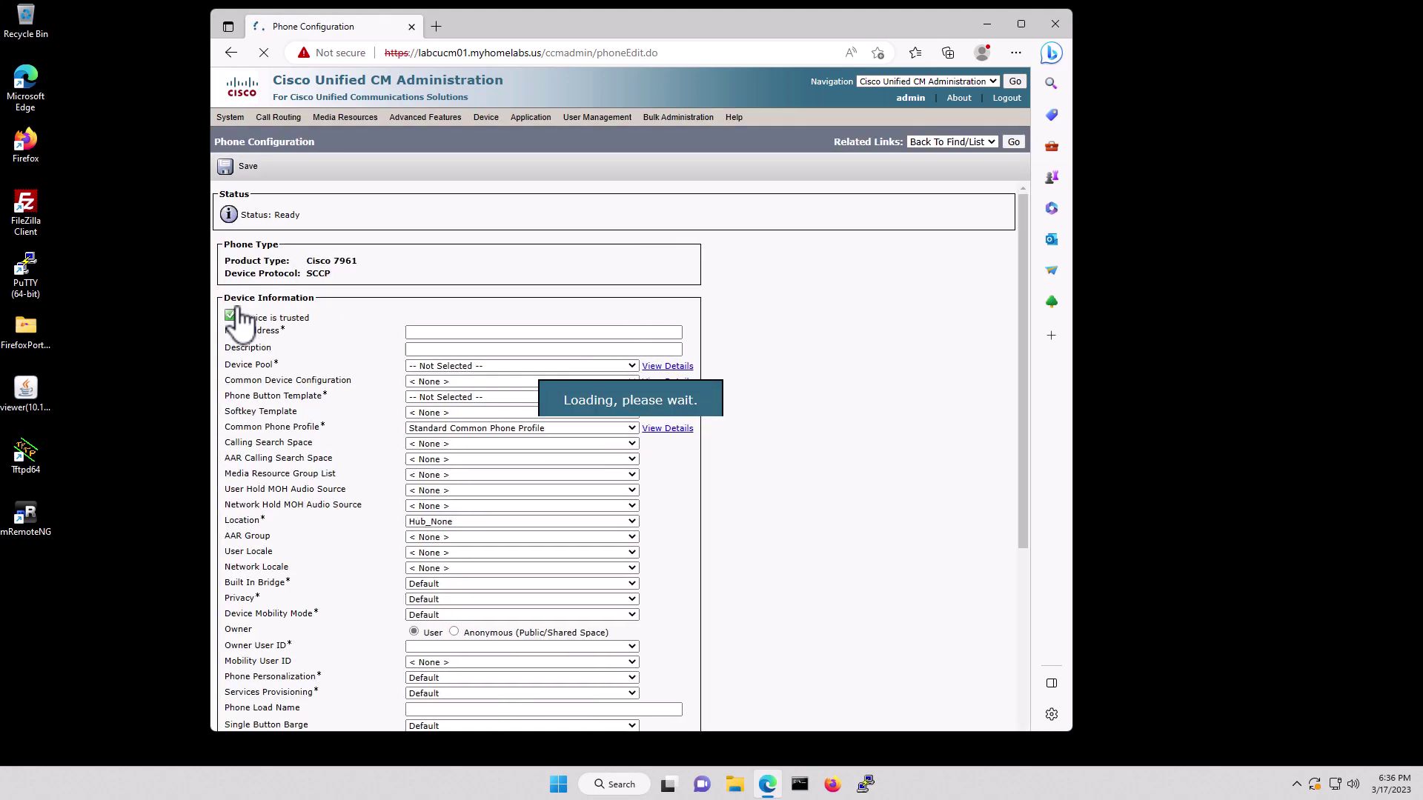
pyautogui.click(429, 331)
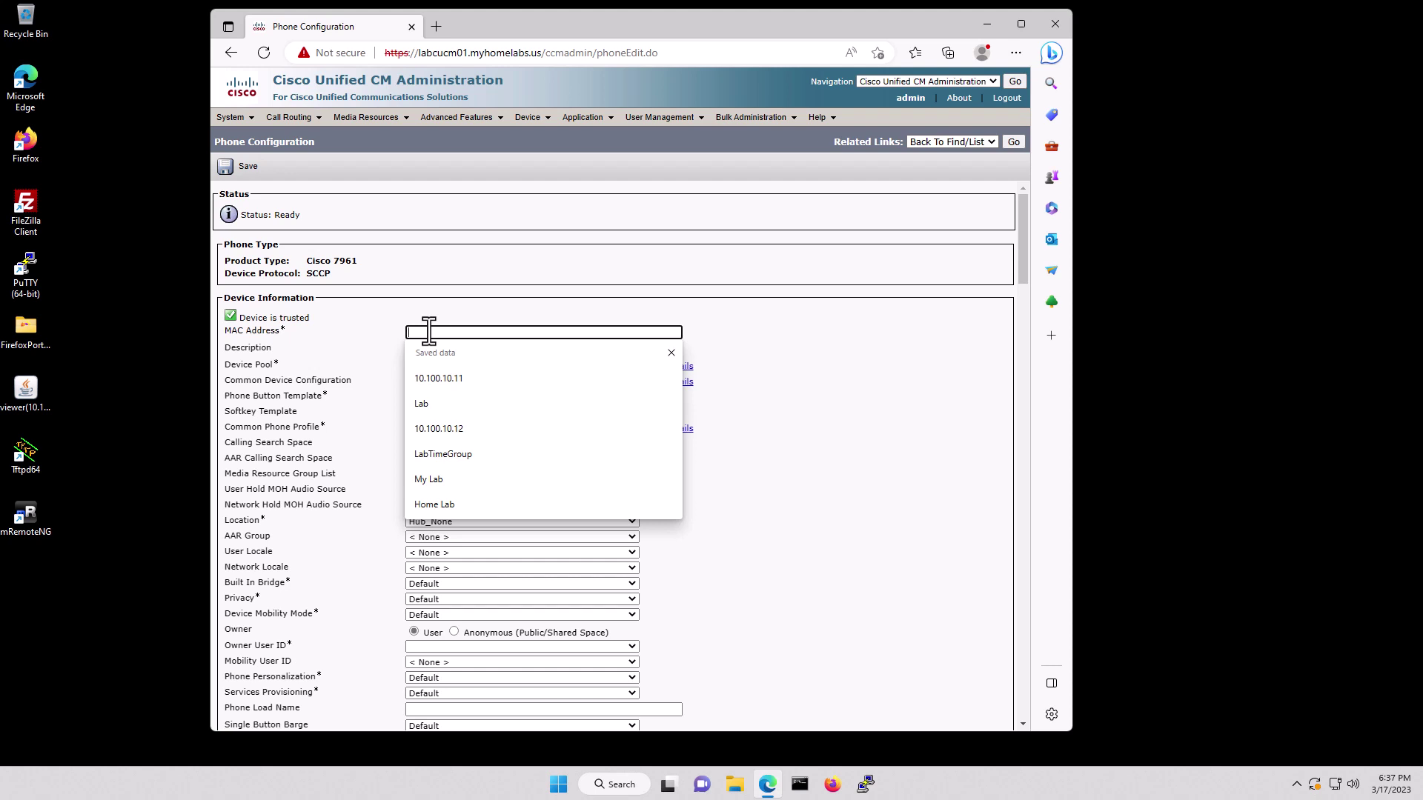
pyautogui.write('002')
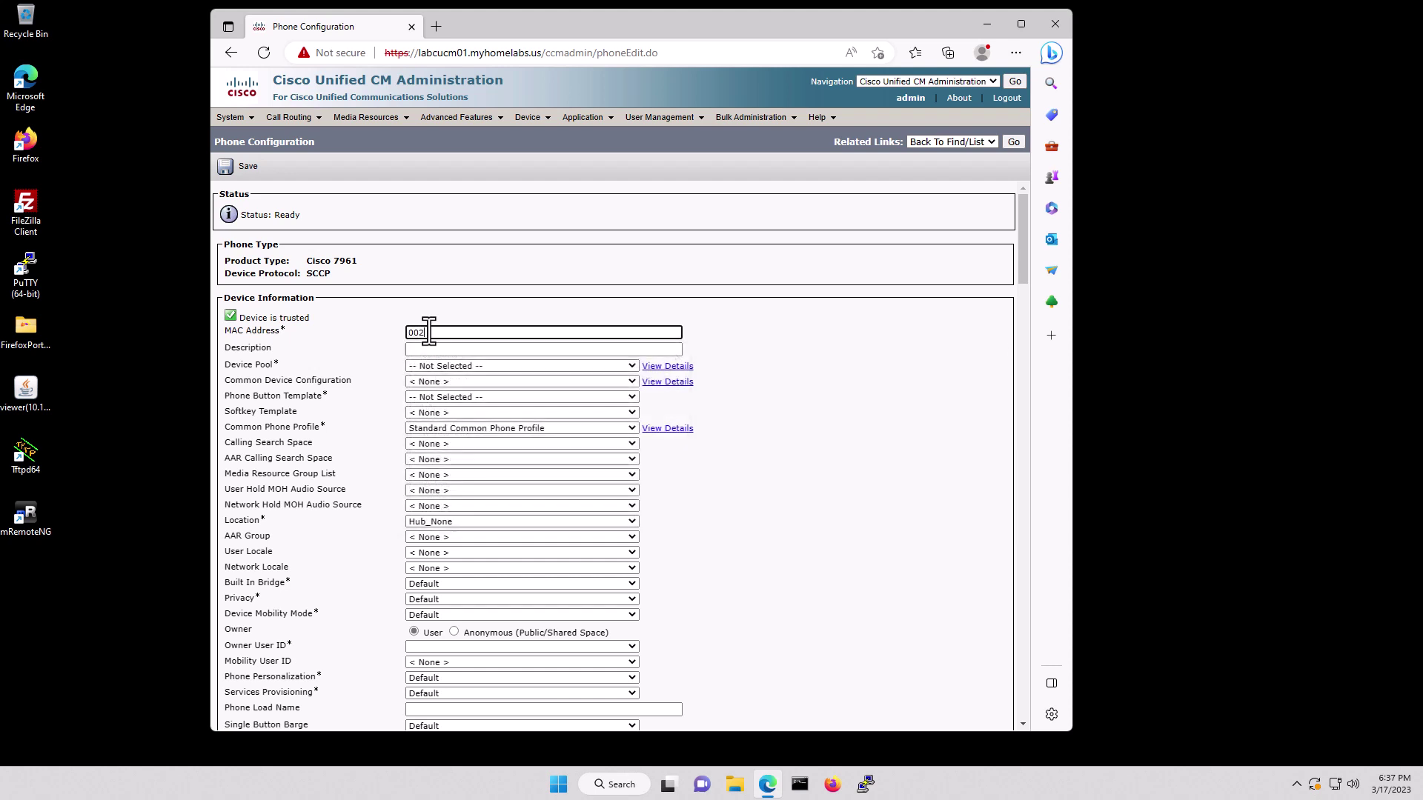
pyautogui.write('1A02D9234')
pyautogui.press('Tab')
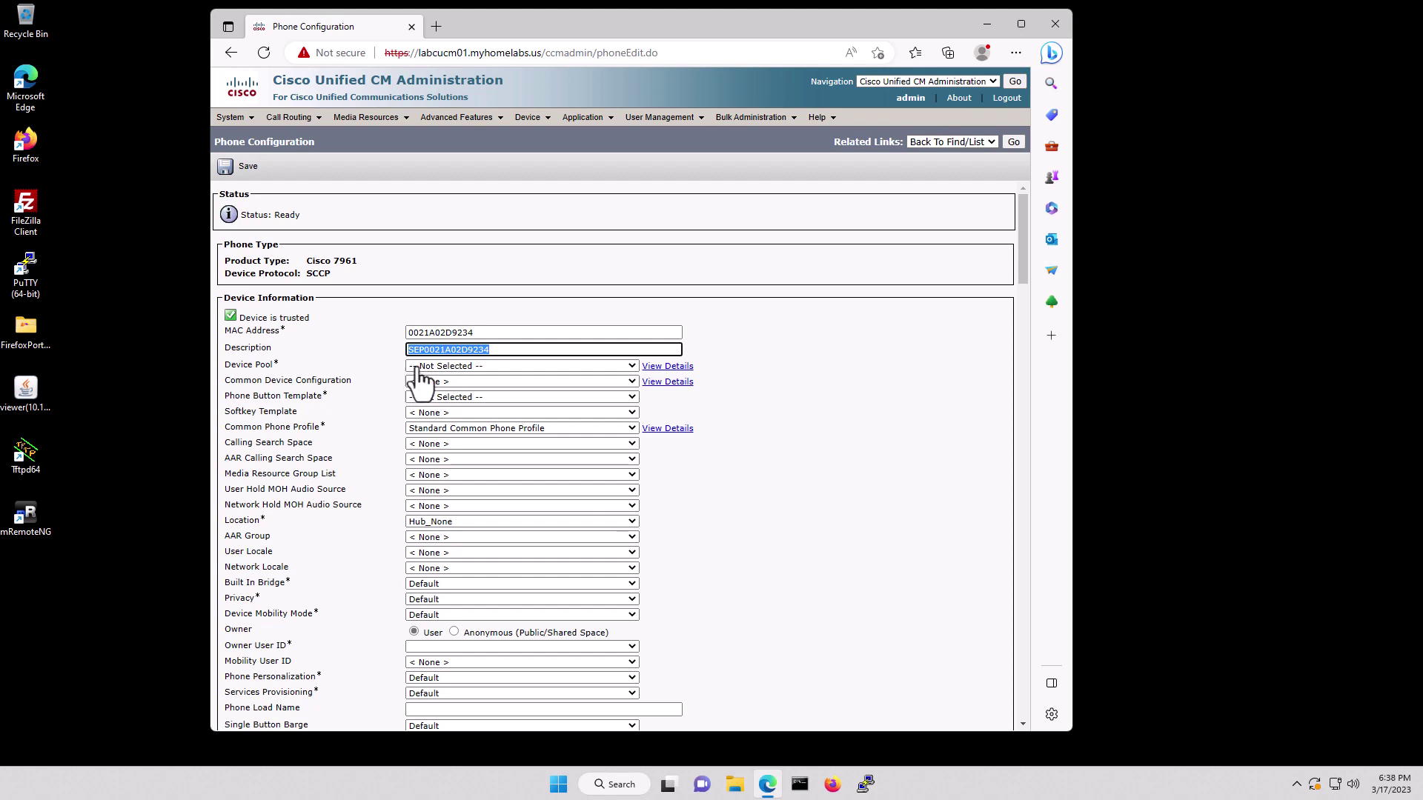
pyautogui.click(512, 348)
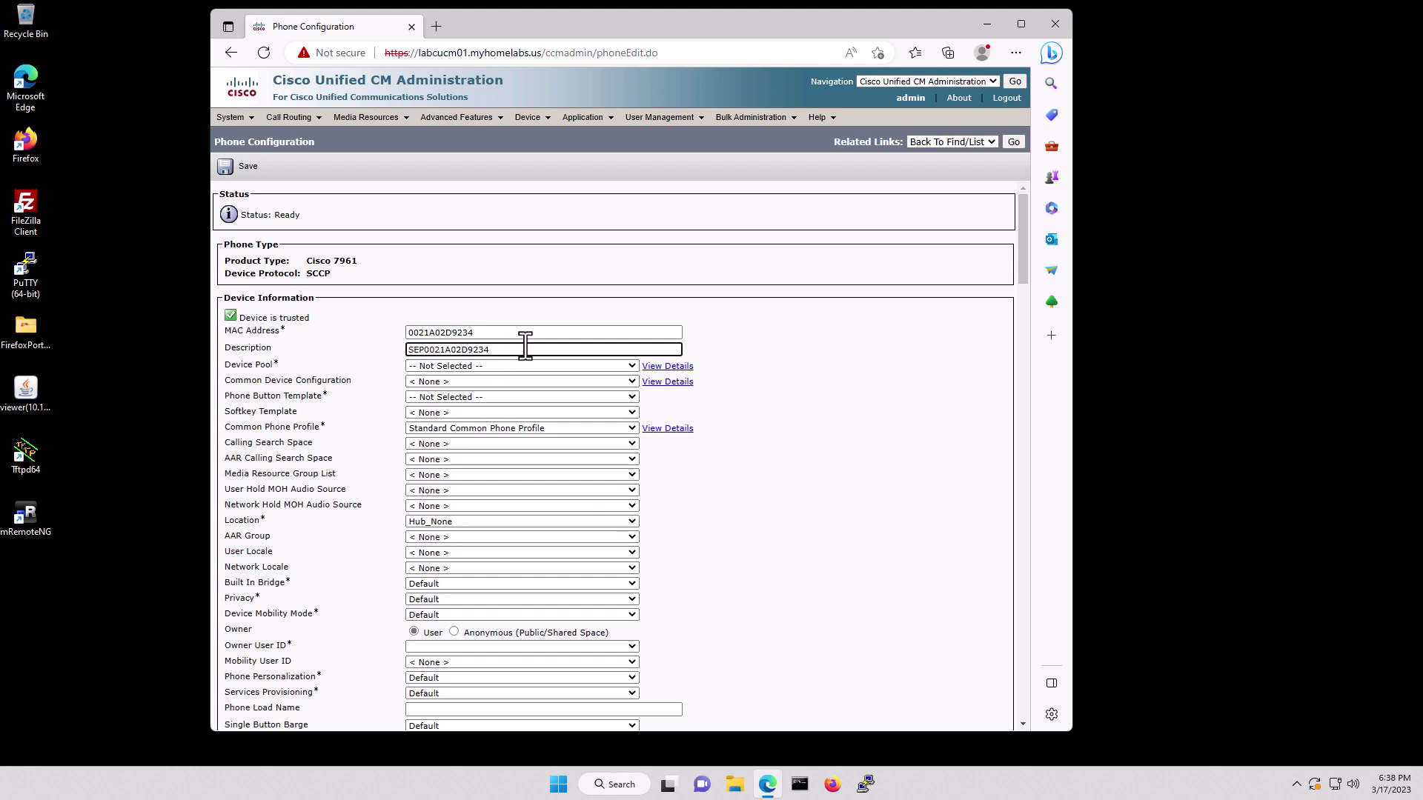
pyautogui.doubleClick(524, 344)
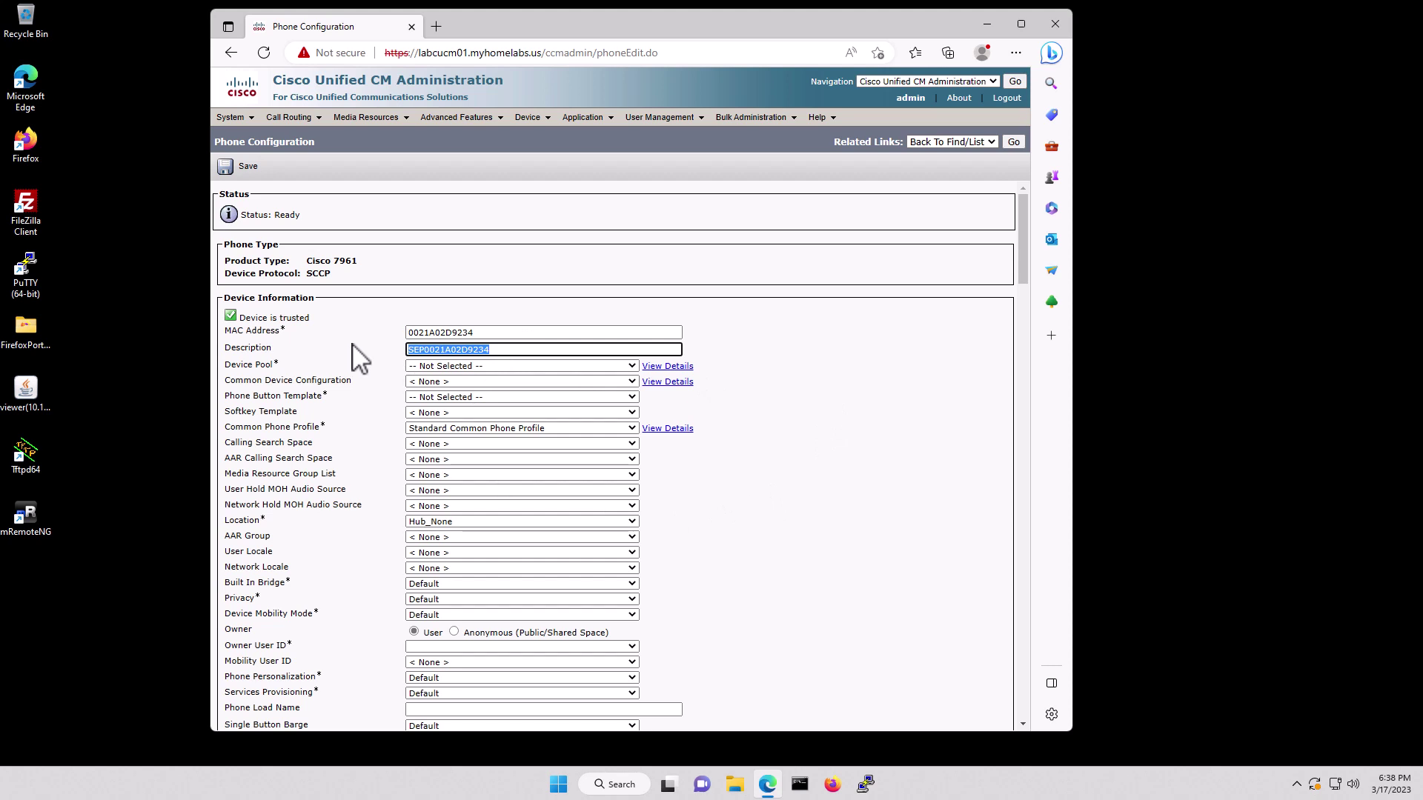
pyautogui.write('Cisco 7961 ')
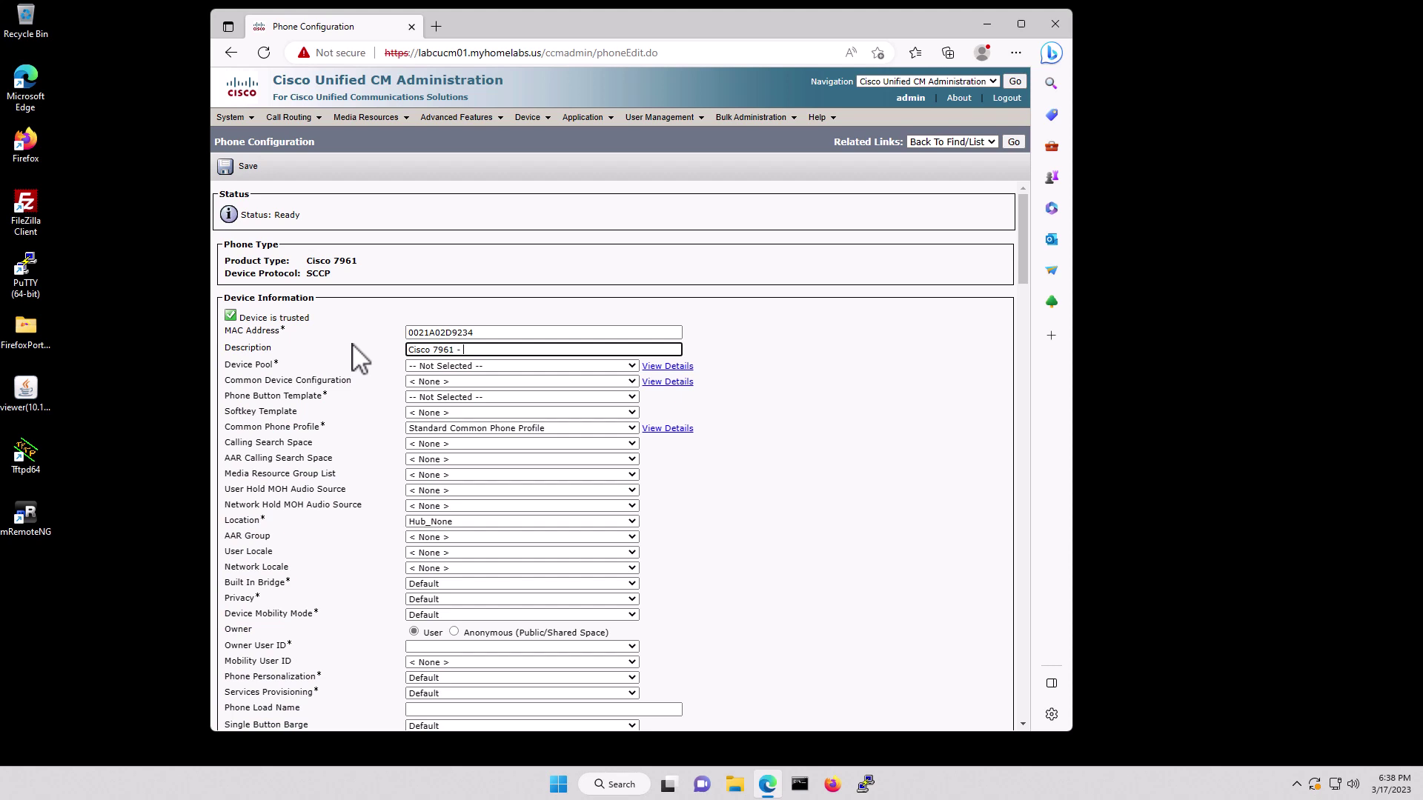
pyautogui.write('- Agent 3001')
pyautogui.press('Tab')
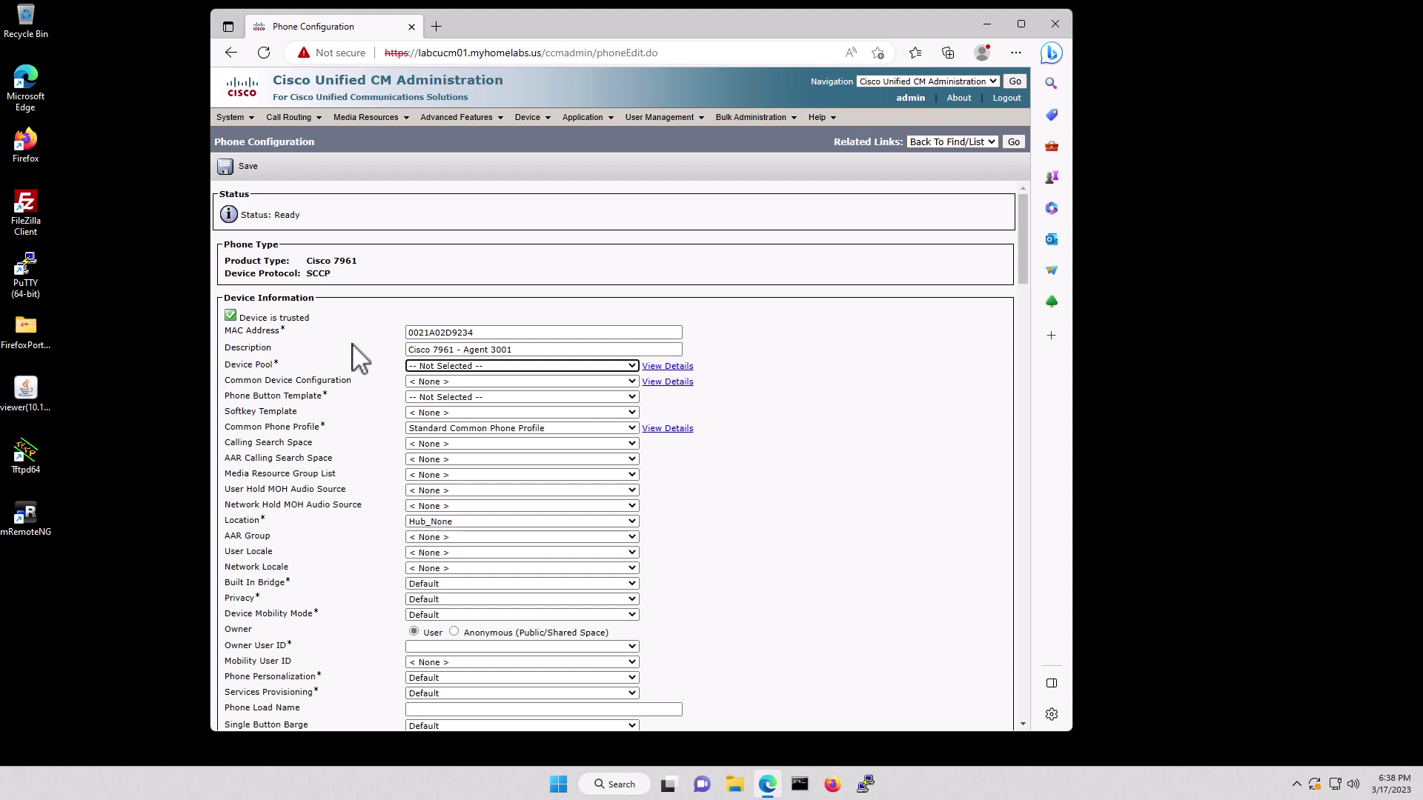
# Step: Assign Lab-Device-Pool, keep common device configuration None, and use the Standard 7961 SCCP template
pyautogui.click(632, 366)
pyautogui.click(461, 401)
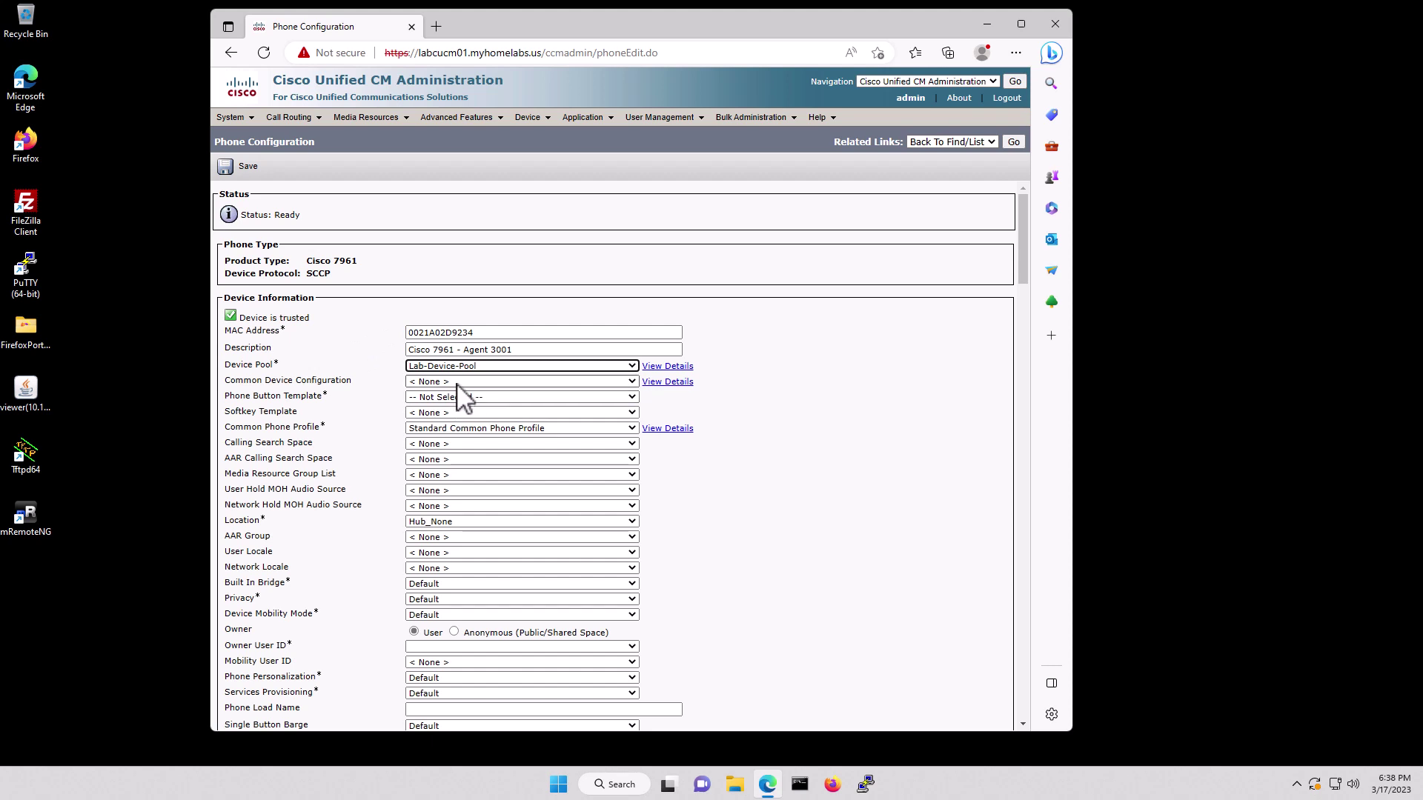
pyautogui.click(449, 381)
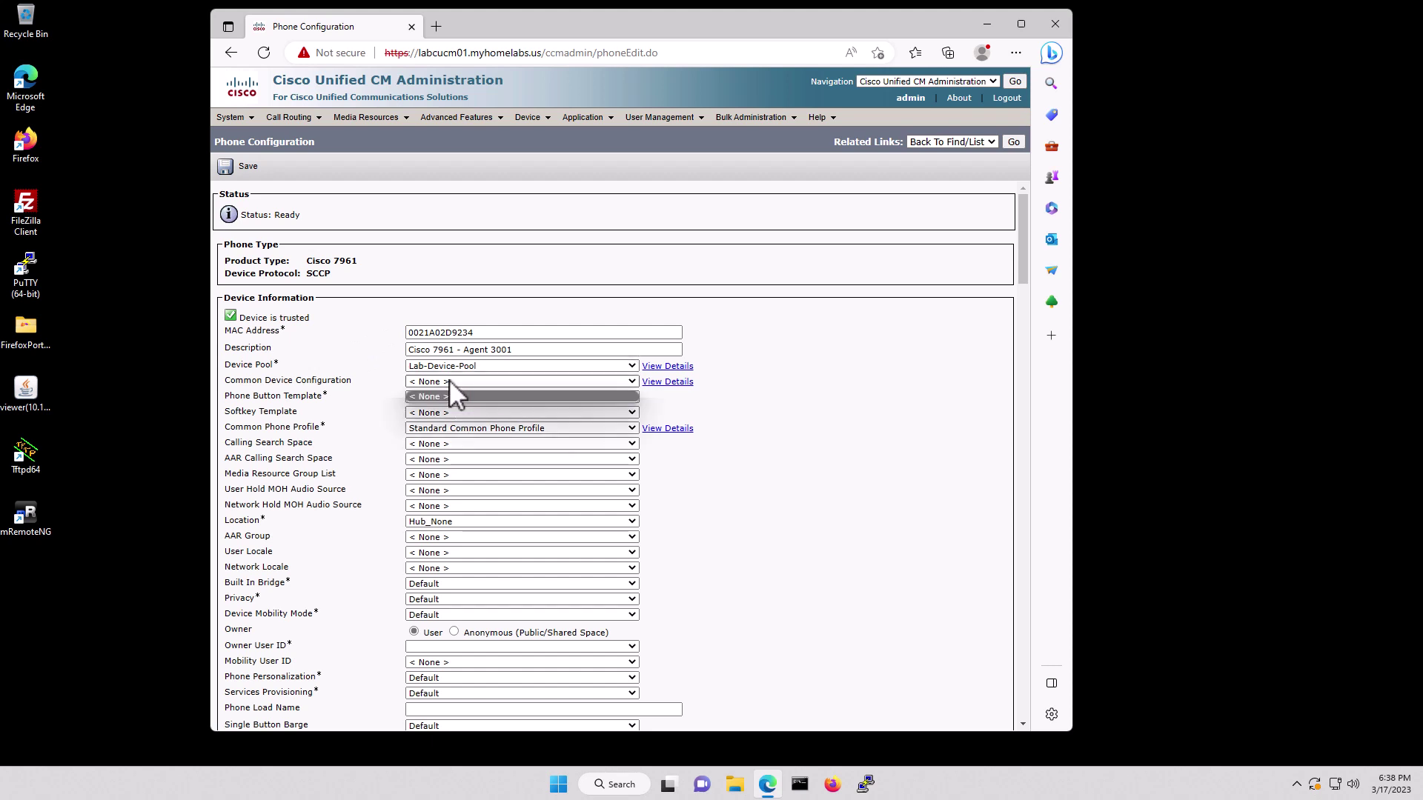
pyautogui.click(449, 381)
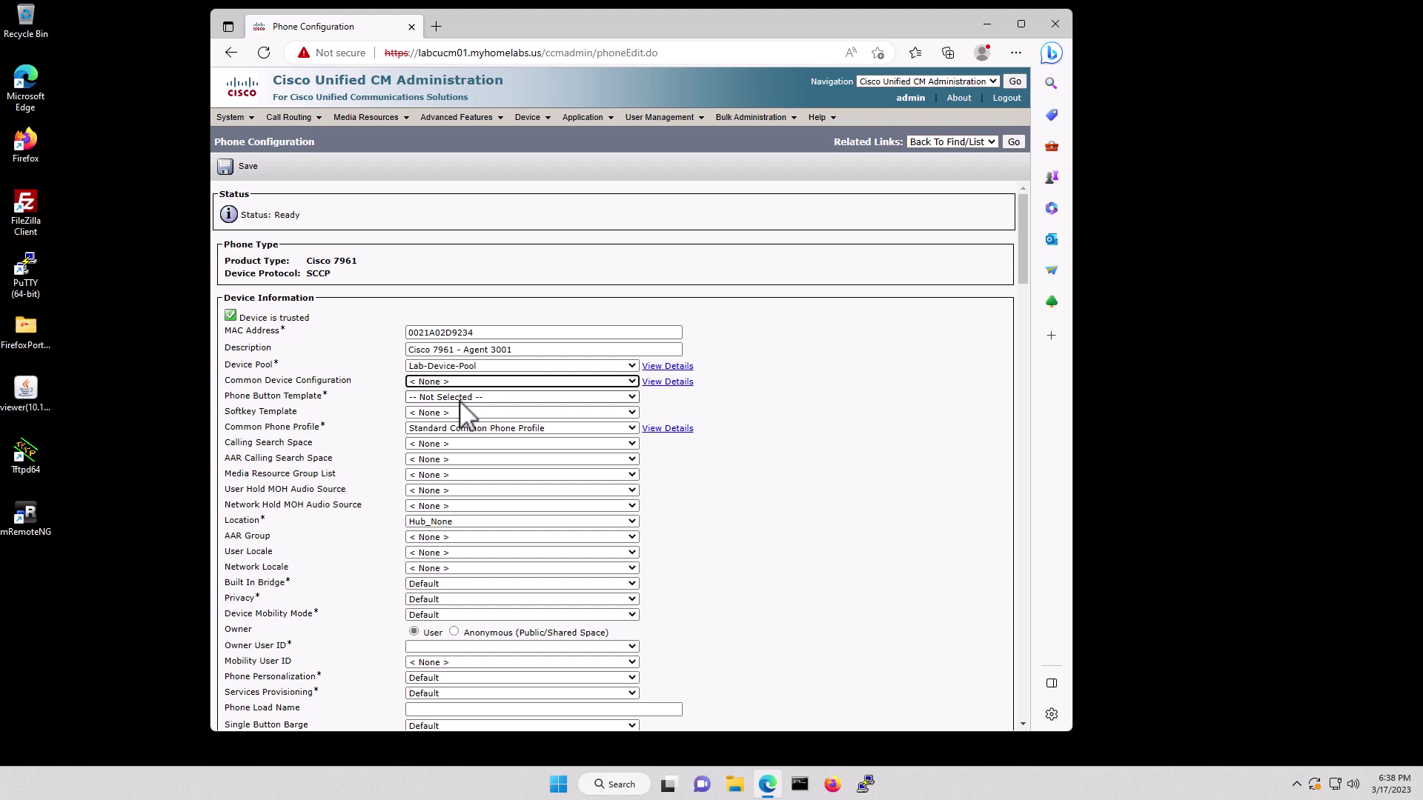
pyautogui.click(465, 399)
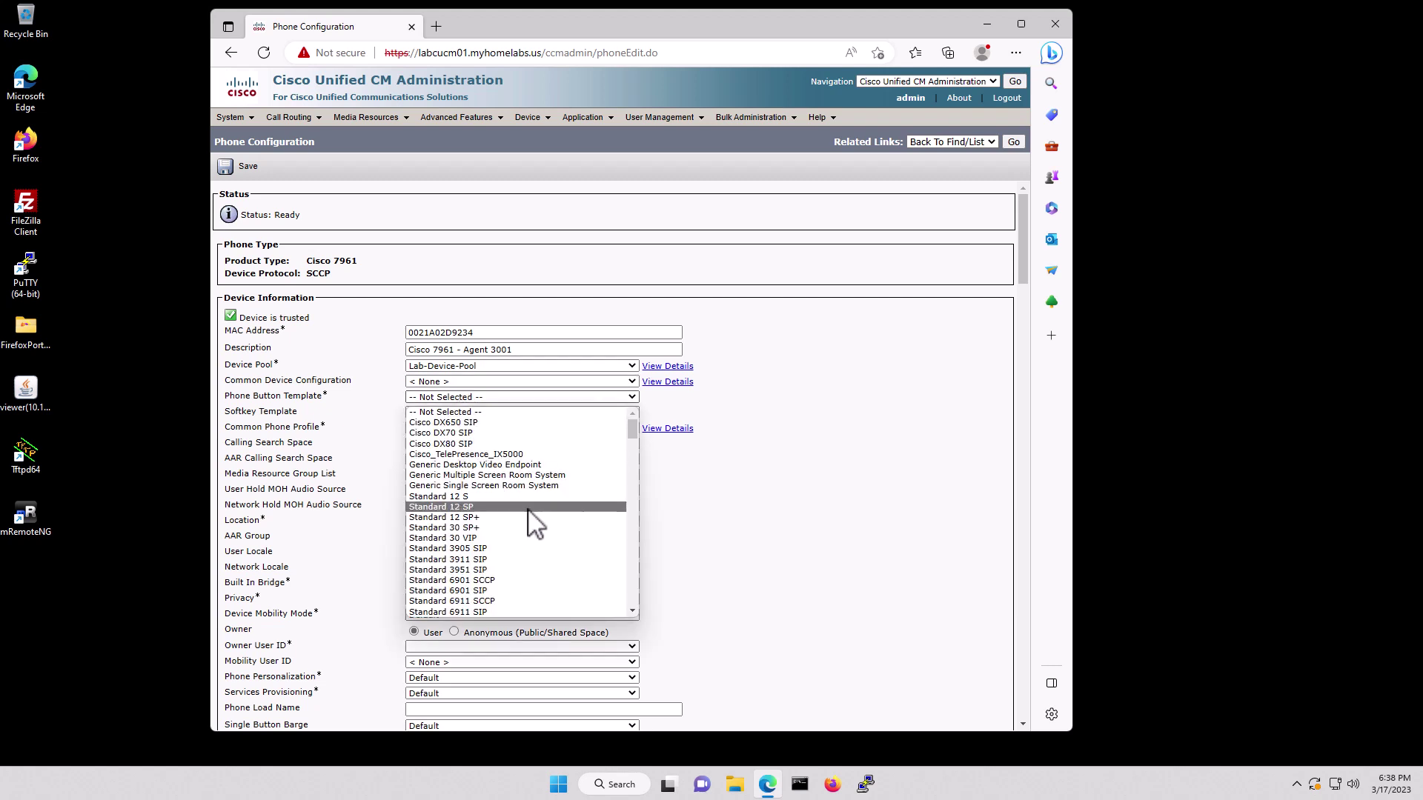
pyautogui.scroll(-2, 535, 527)
pyautogui.scroll(-4, 534, 523)
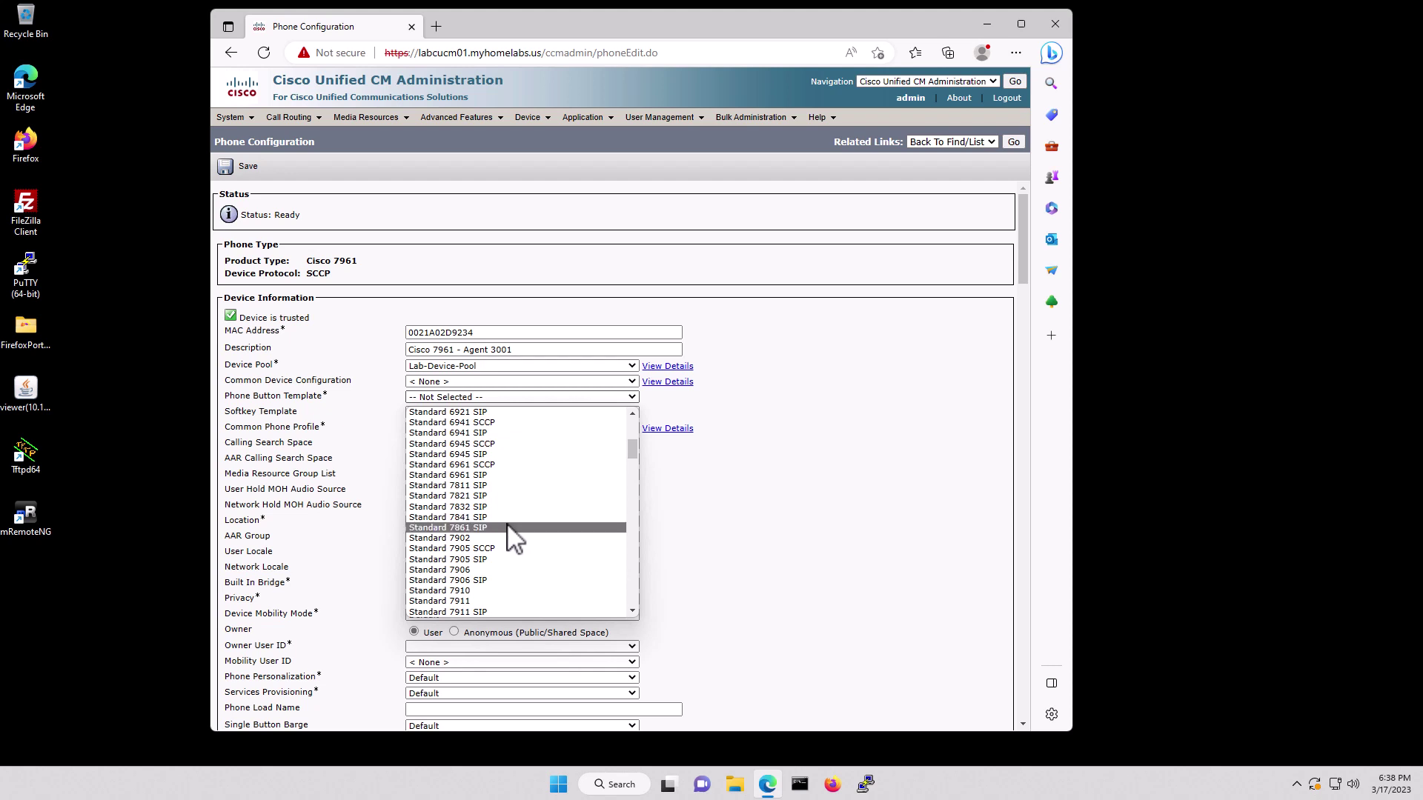
pyautogui.scroll(-2, 529, 537)
pyautogui.scroll(-5, 530, 539)
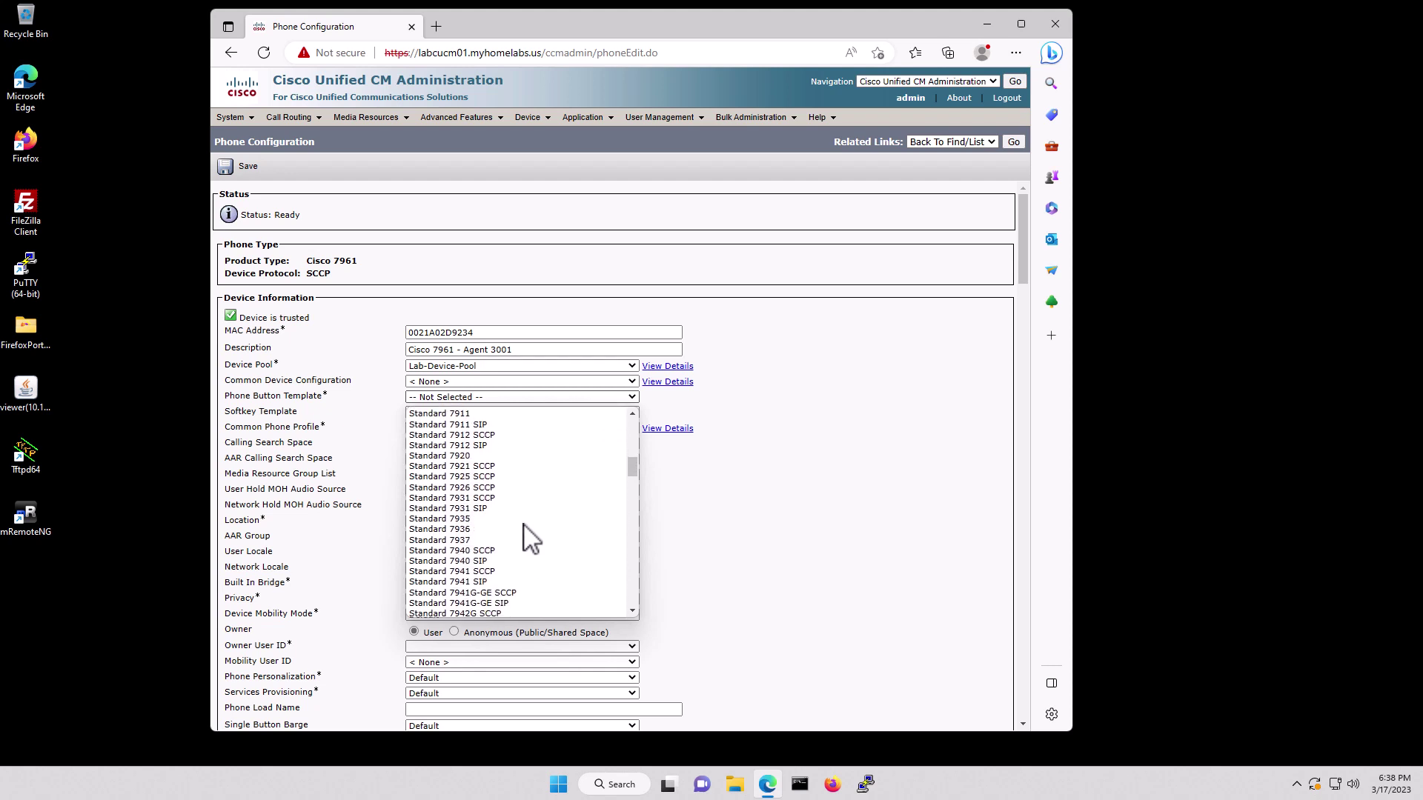
pyautogui.scroll(-3, 531, 538)
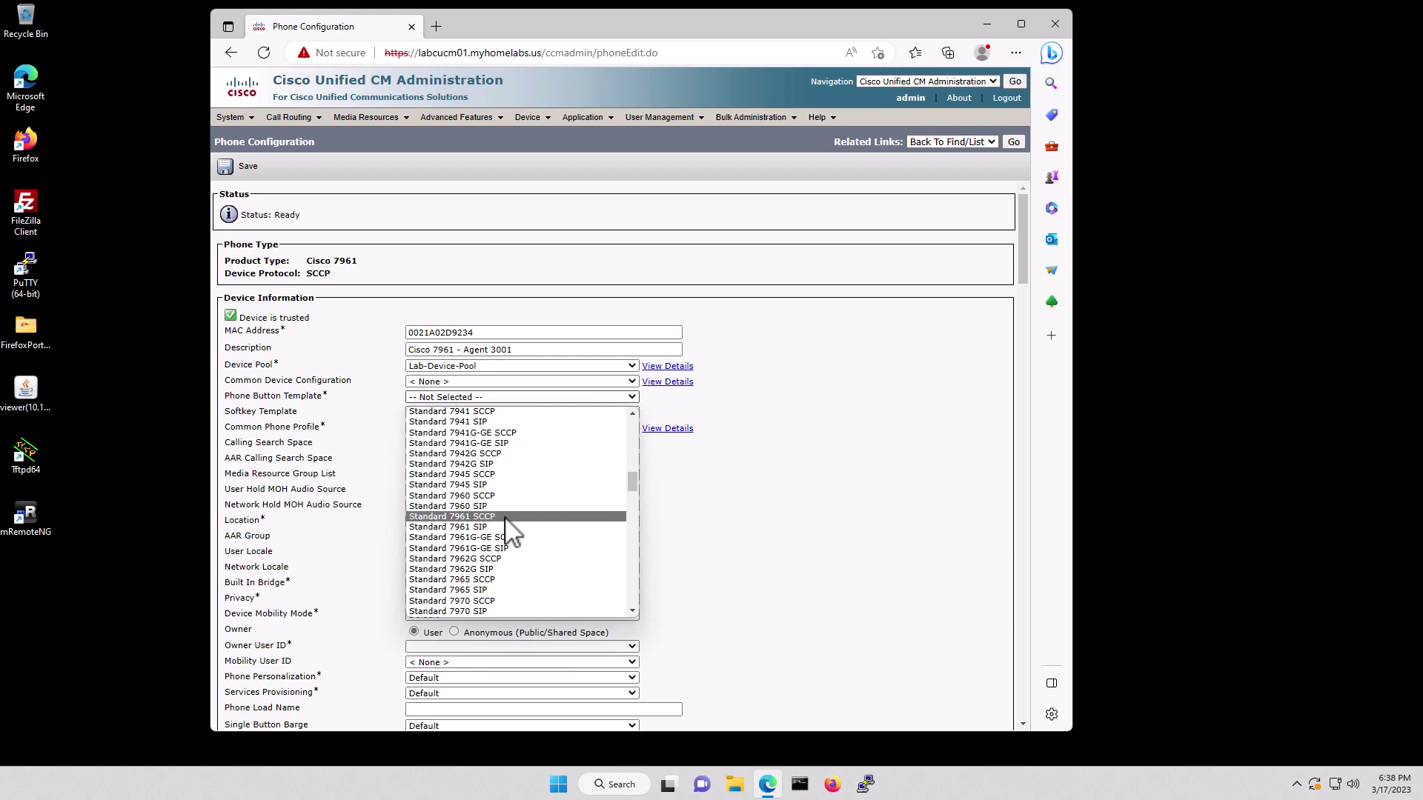
pyautogui.click(507, 517)
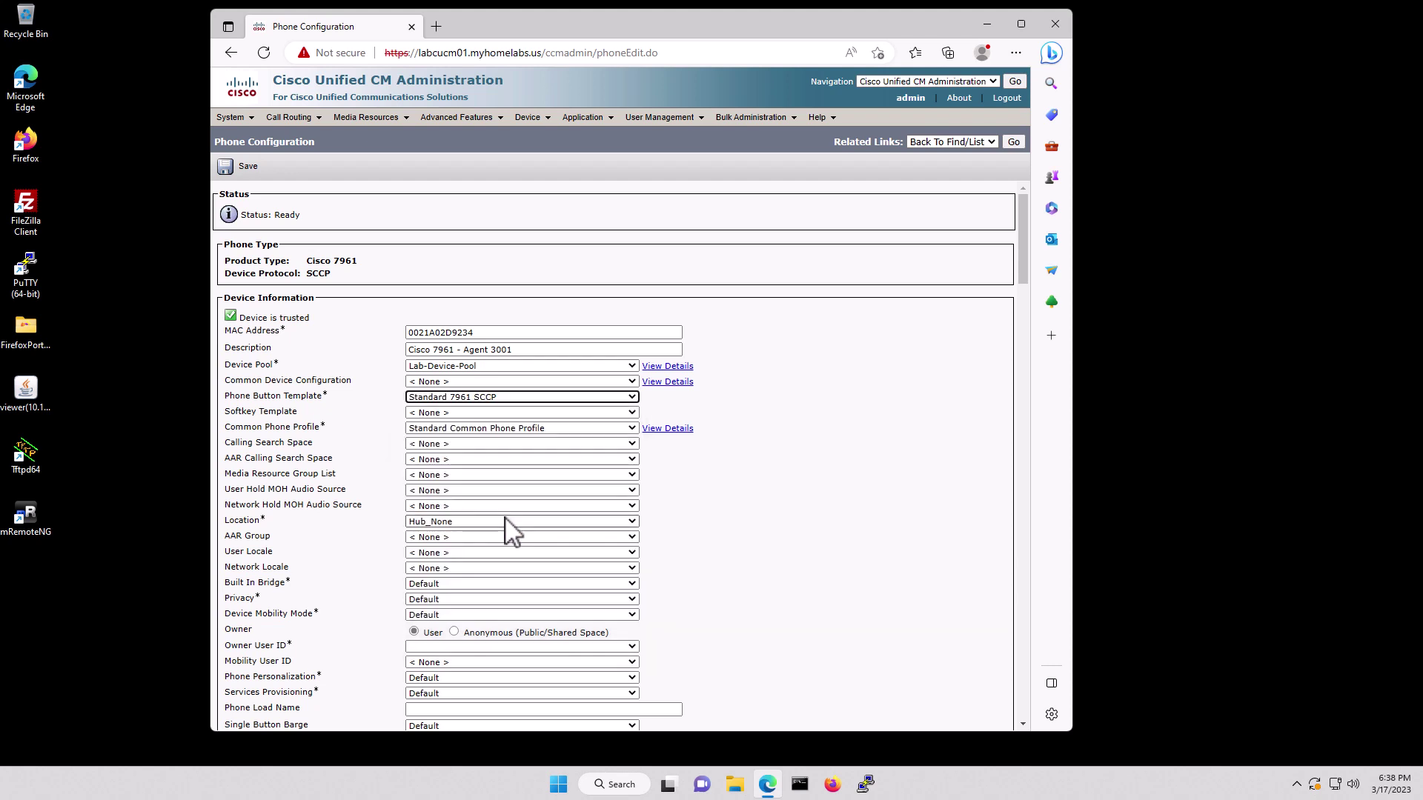
# Step: Set calling and AAR search spaces to Lab-CSS and both hold music sources to 1-SampleAudioSource
pyautogui.click(464, 444)
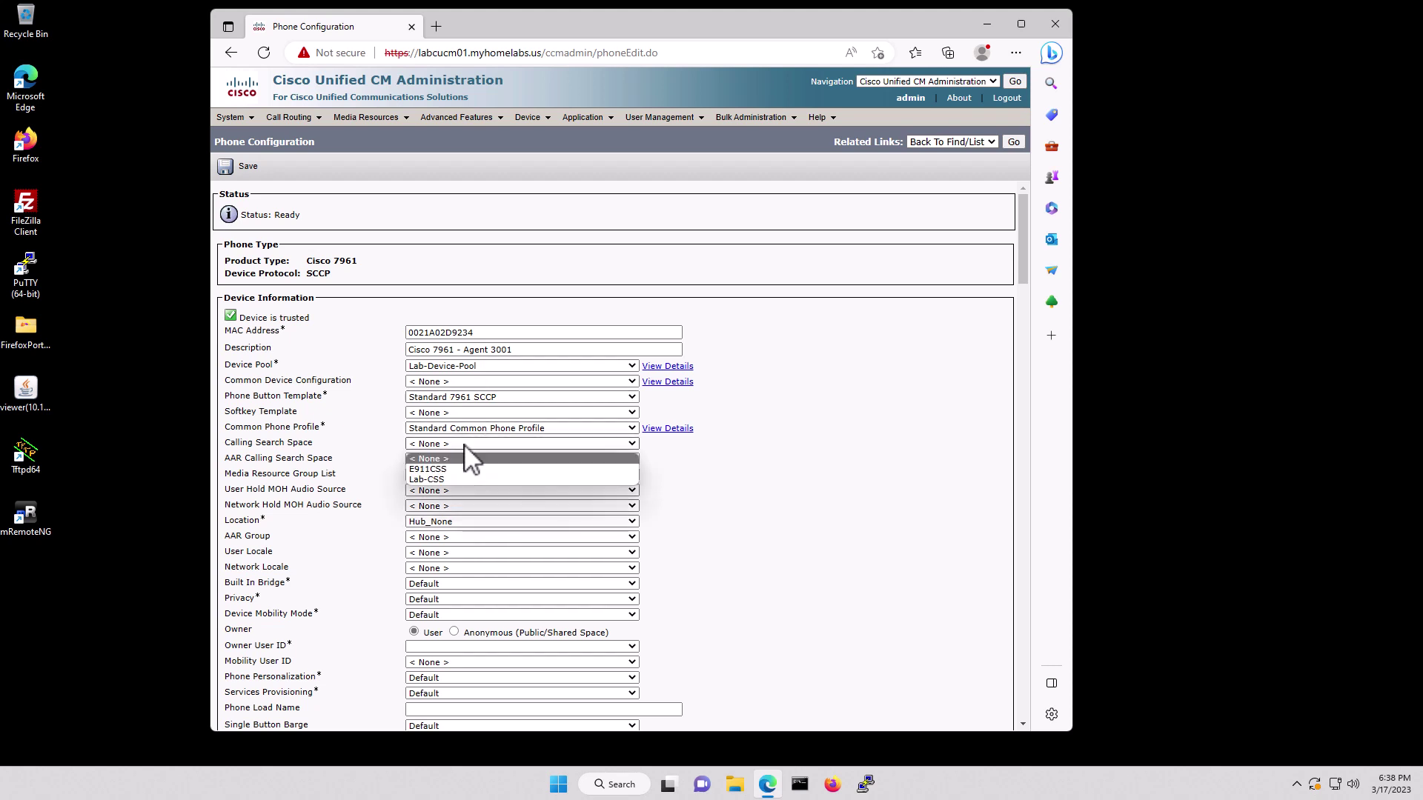
pyautogui.click(443, 480)
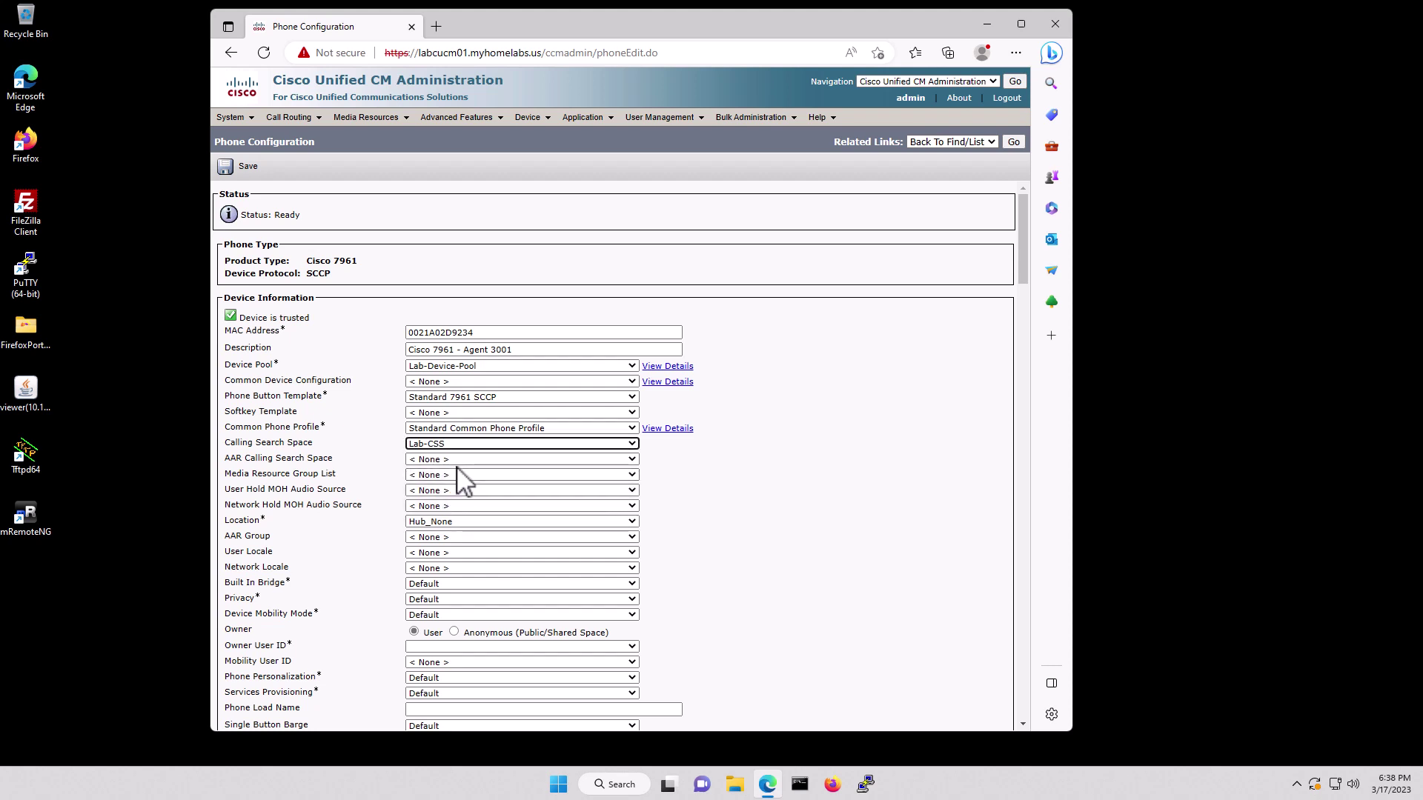
pyautogui.click(446, 459)
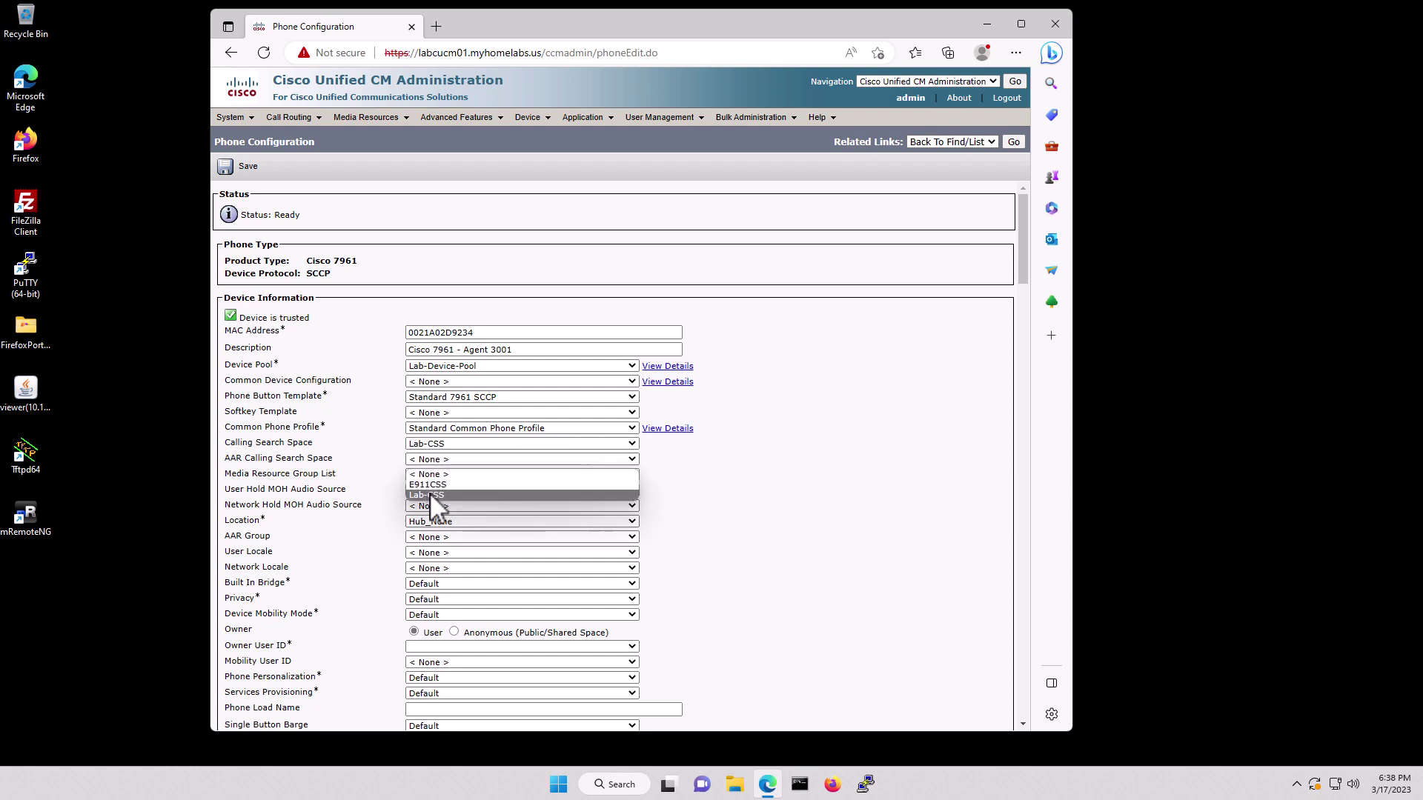
pyautogui.click(430, 492)
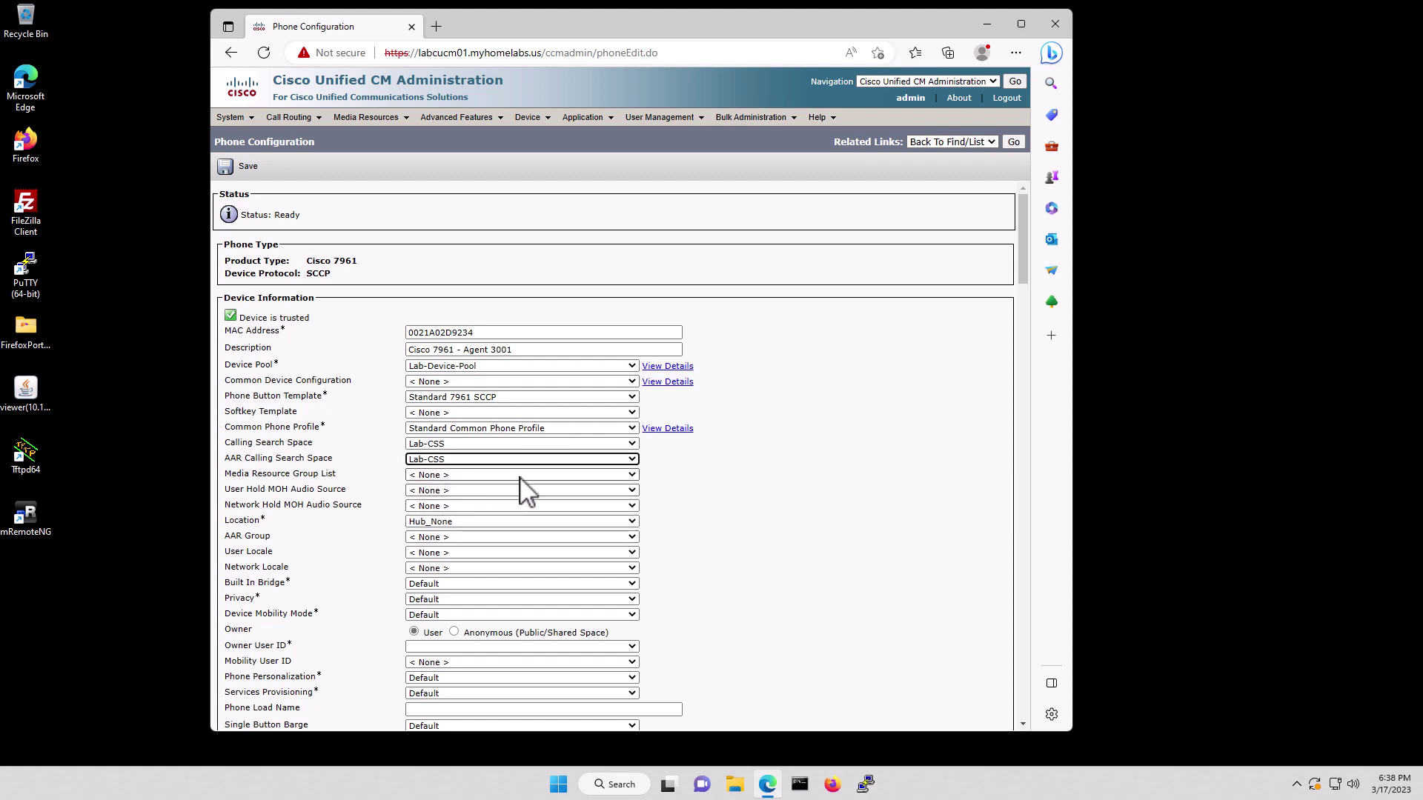
pyautogui.click(467, 490)
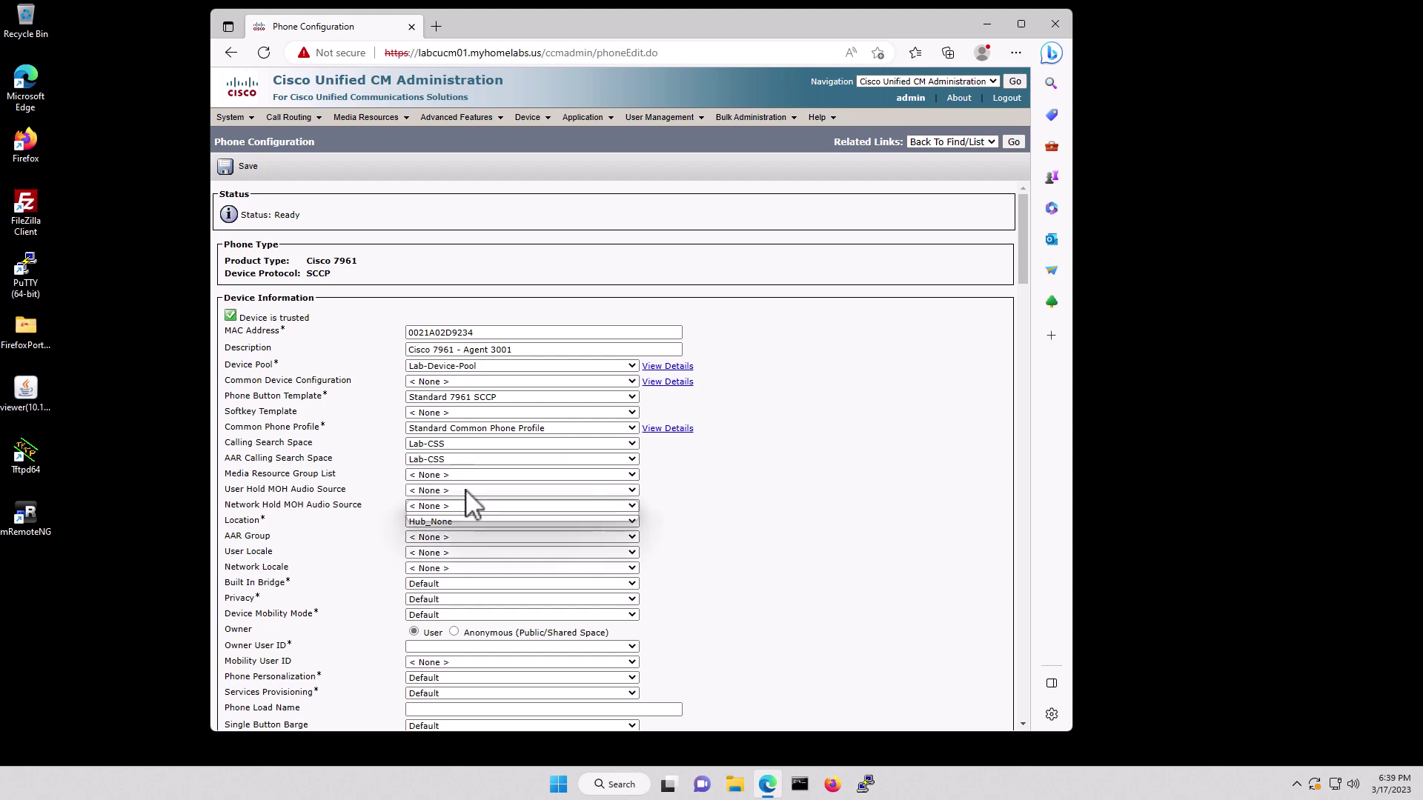
pyautogui.click(464, 515)
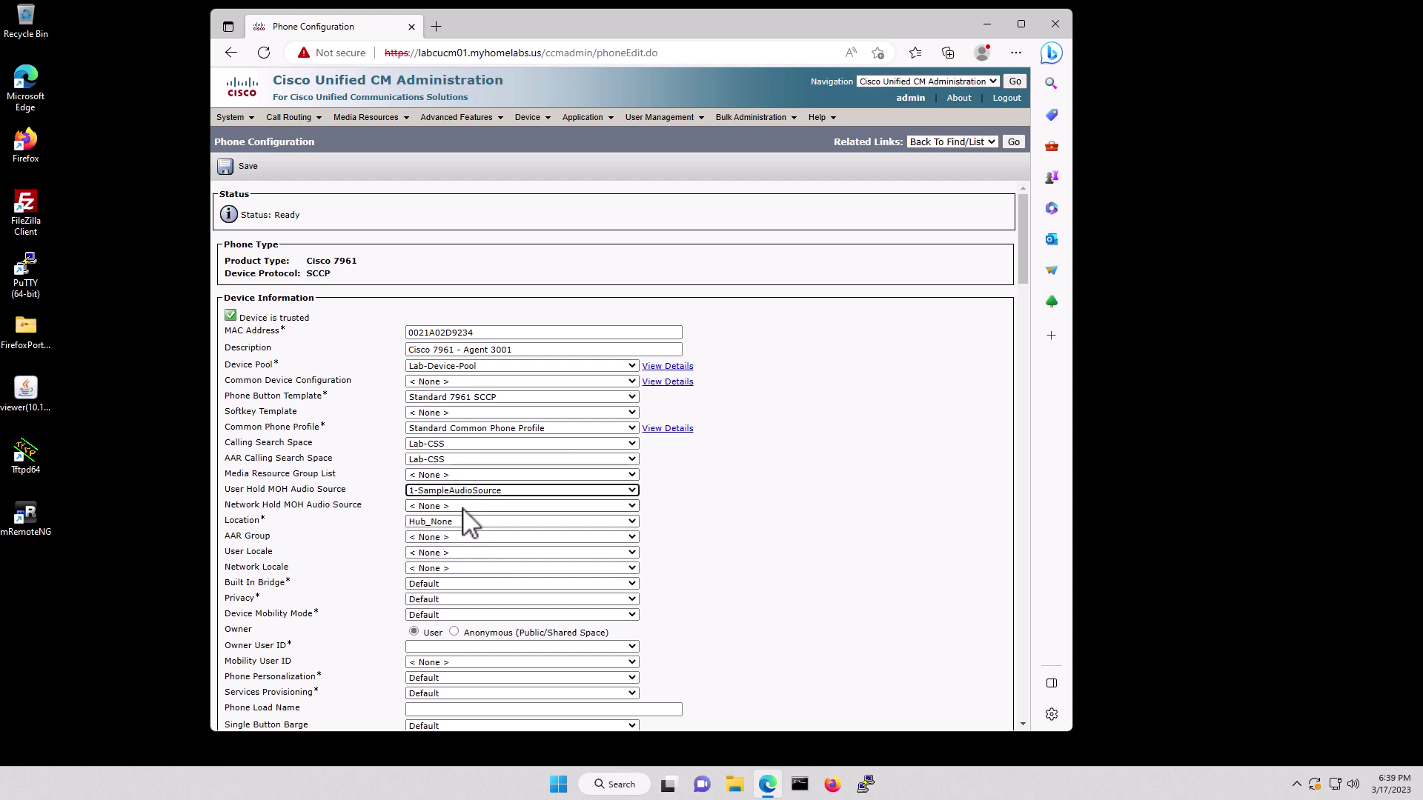
pyautogui.click(456, 508)
pyautogui.click(456, 528)
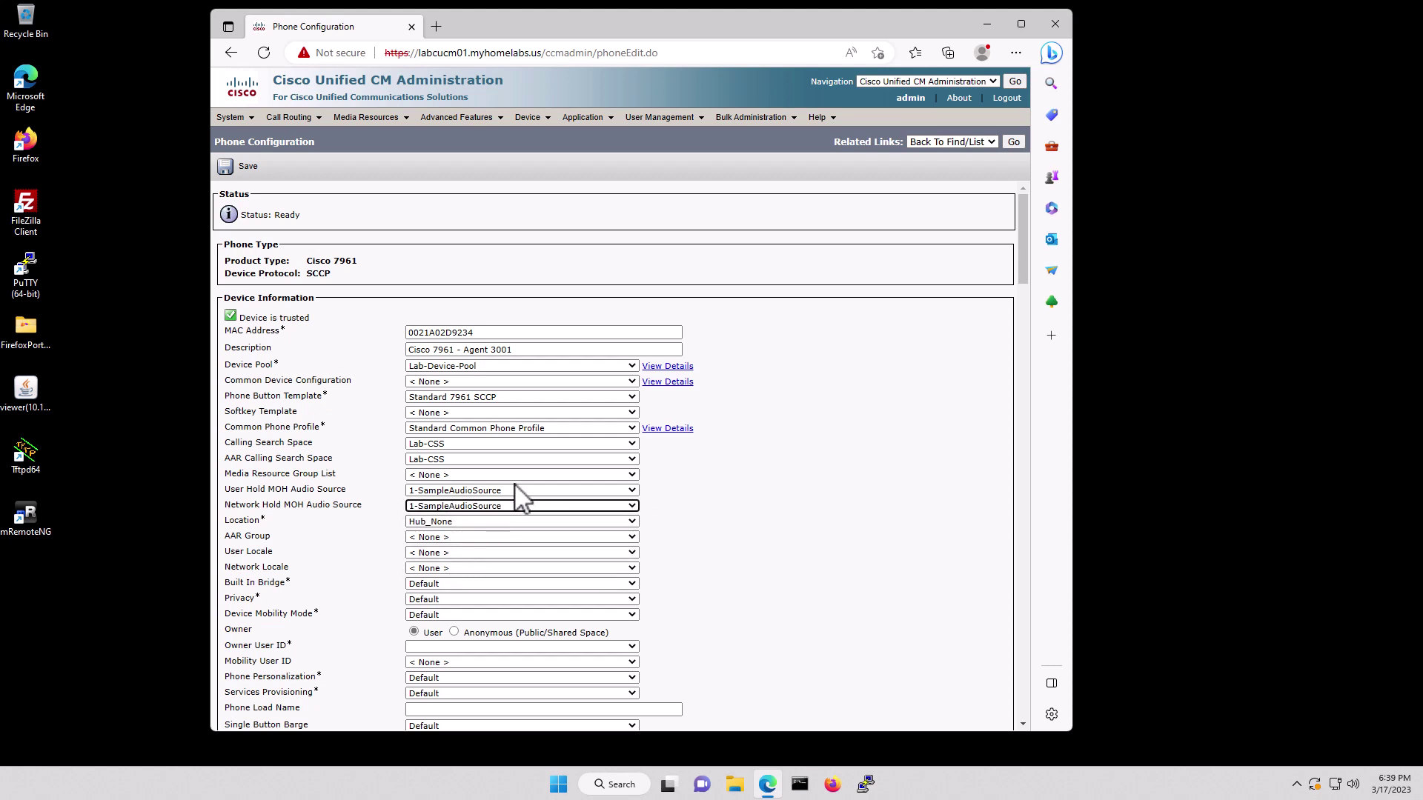
# Step: Set location to Lab, user locale to English United States, network locale to United States
pyautogui.scroll(-2, 519, 496)
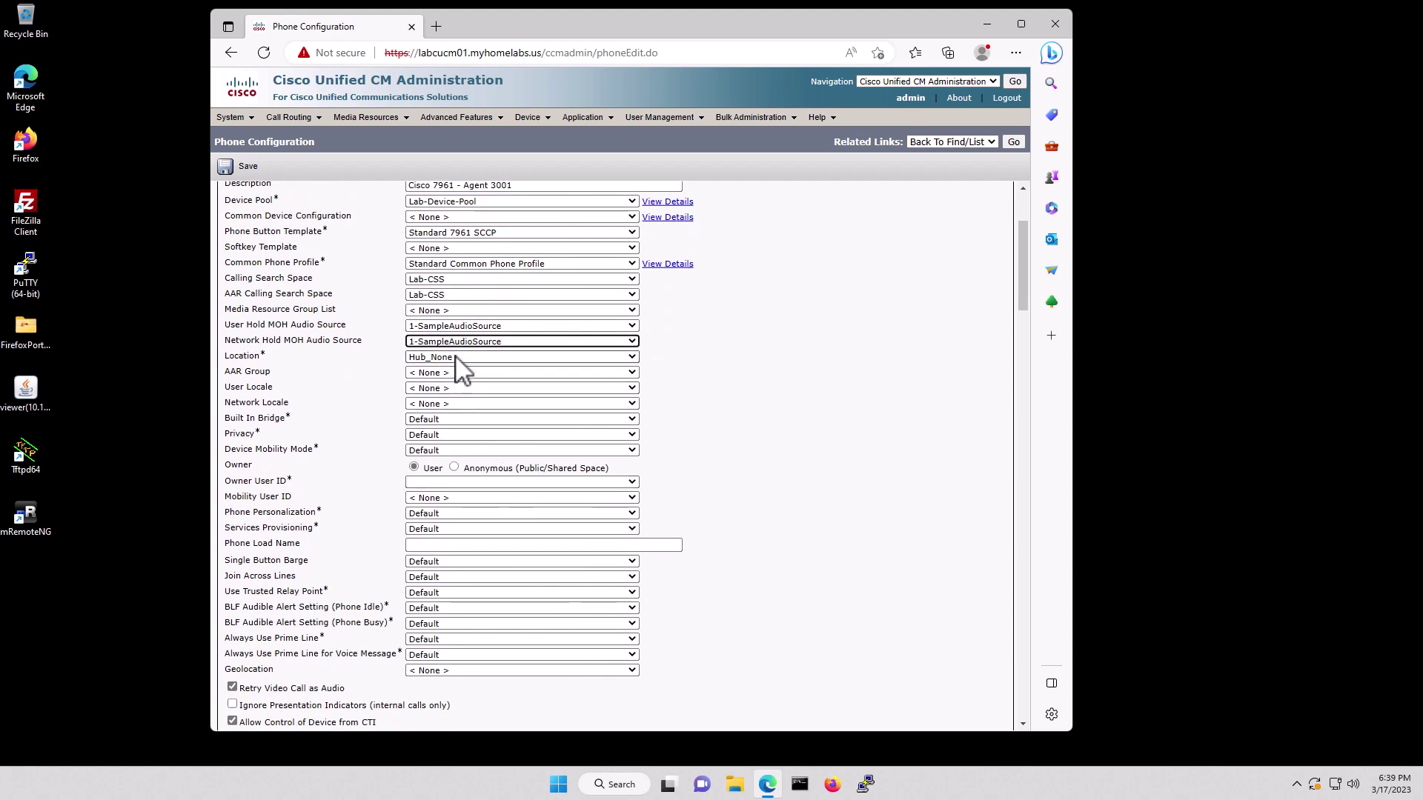
pyautogui.click(457, 357)
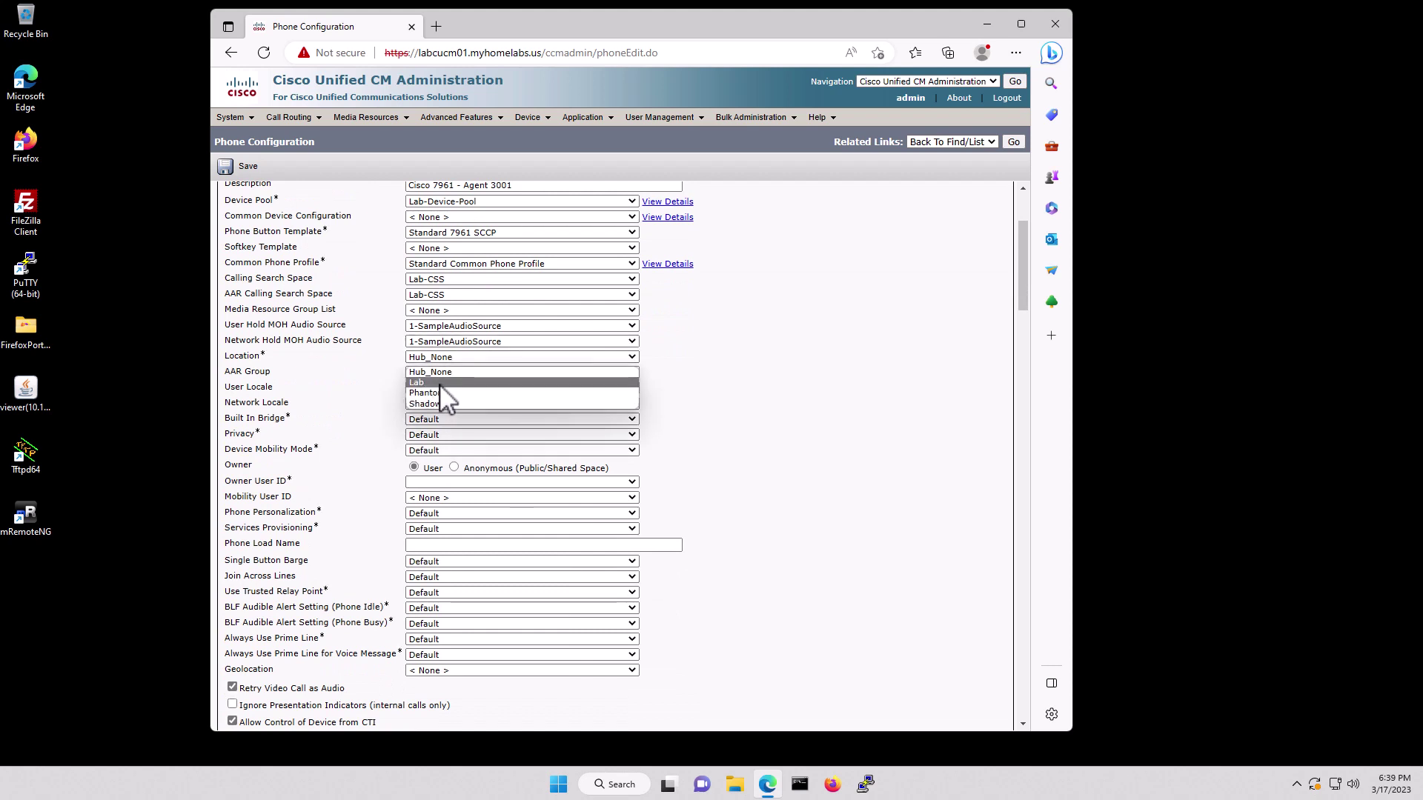
pyautogui.click(438, 383)
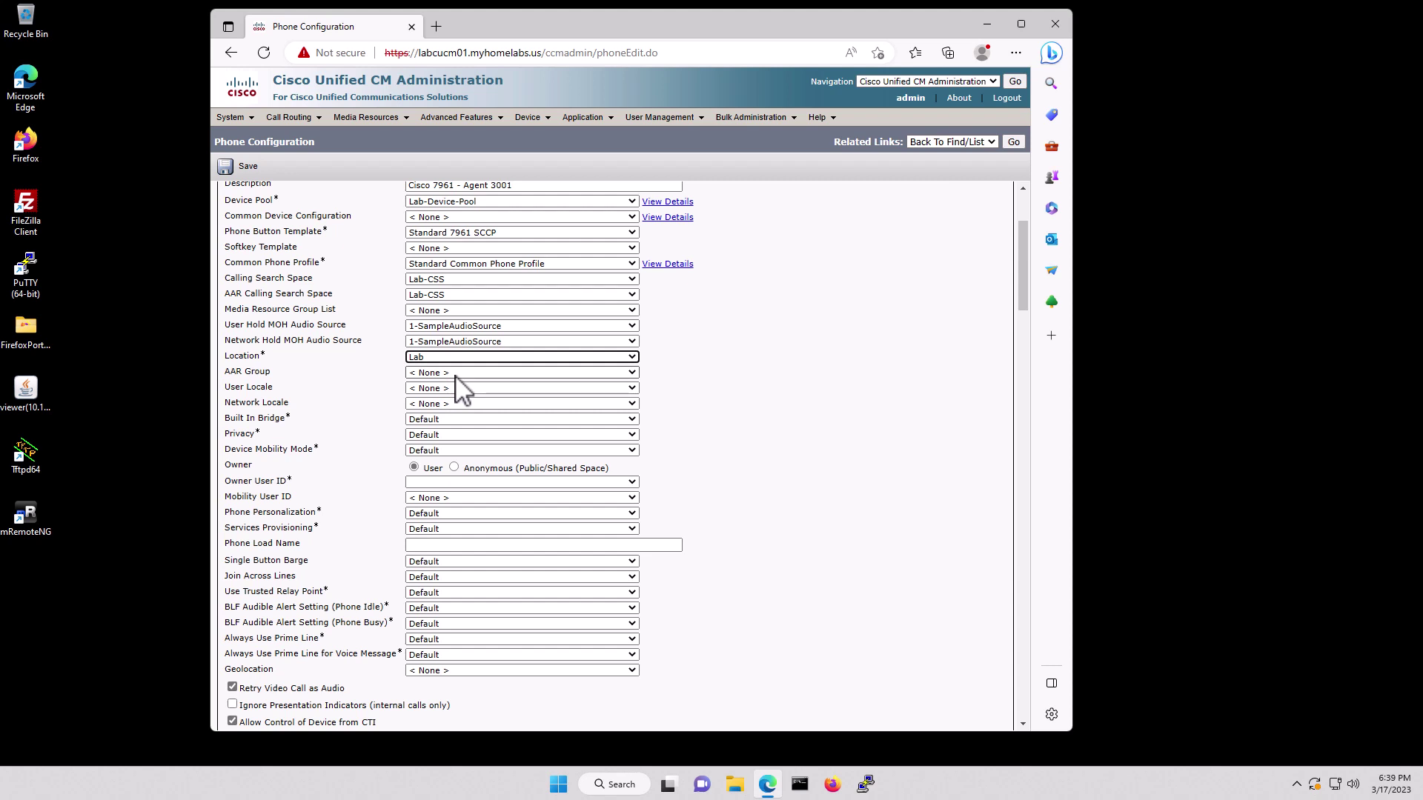
pyautogui.click(455, 389)
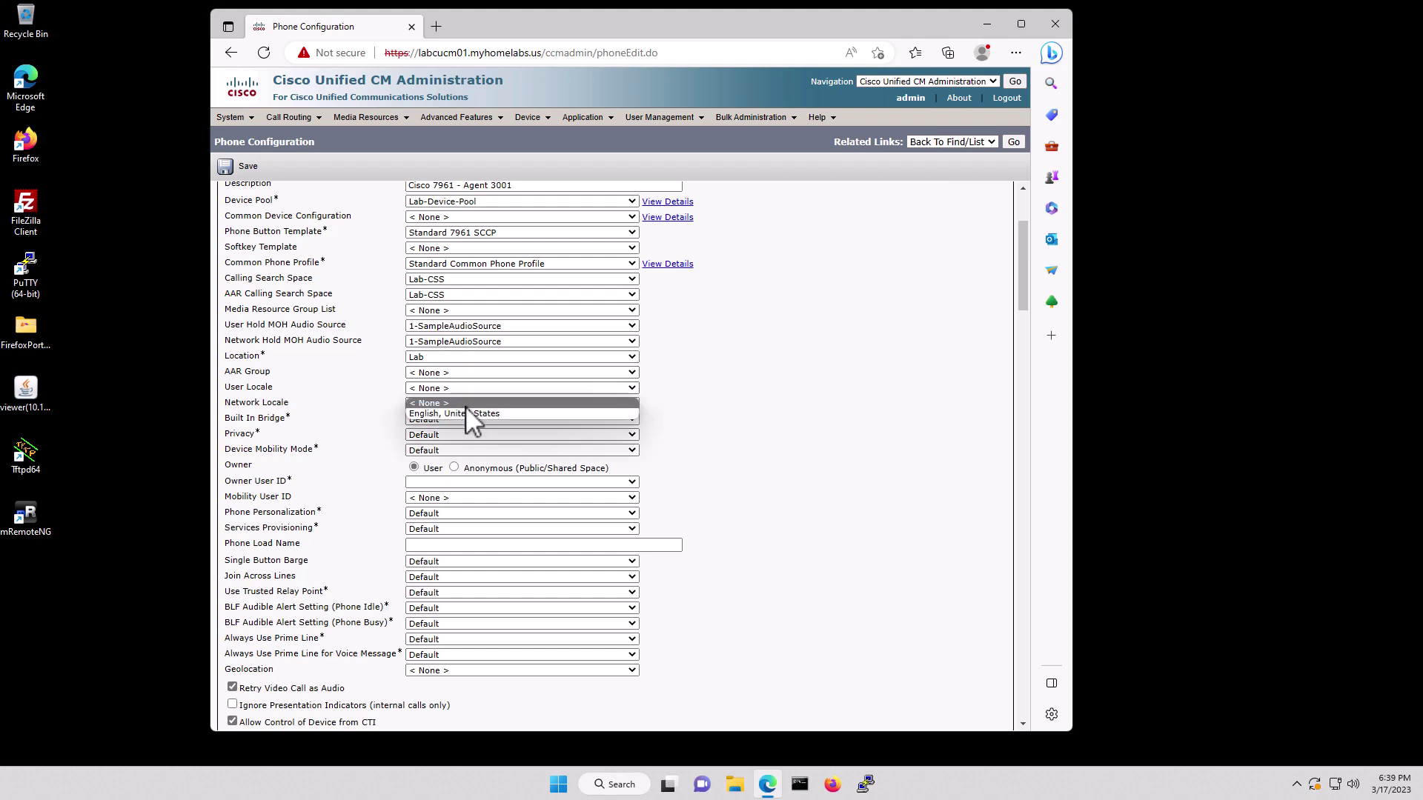
pyautogui.click(468, 409)
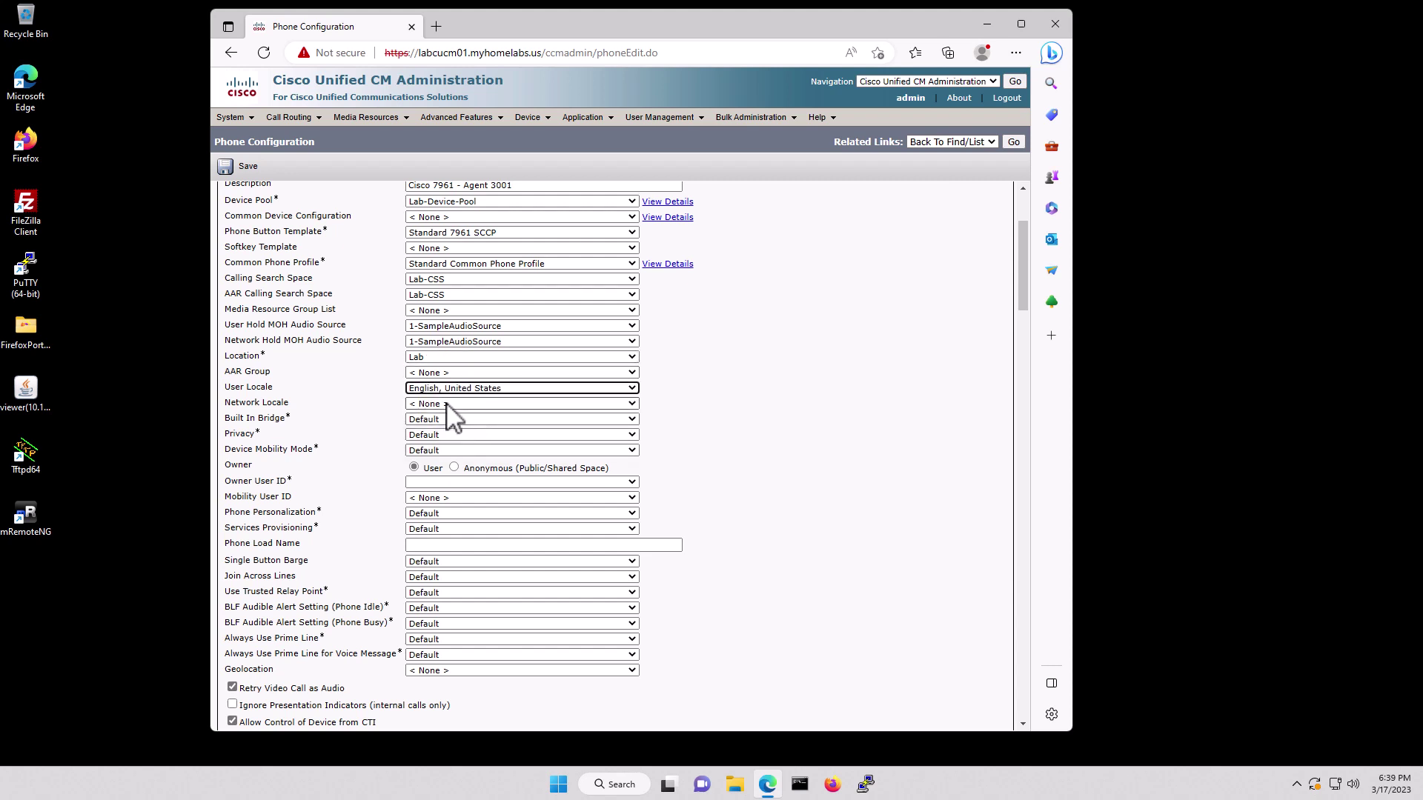
pyautogui.click(448, 405)
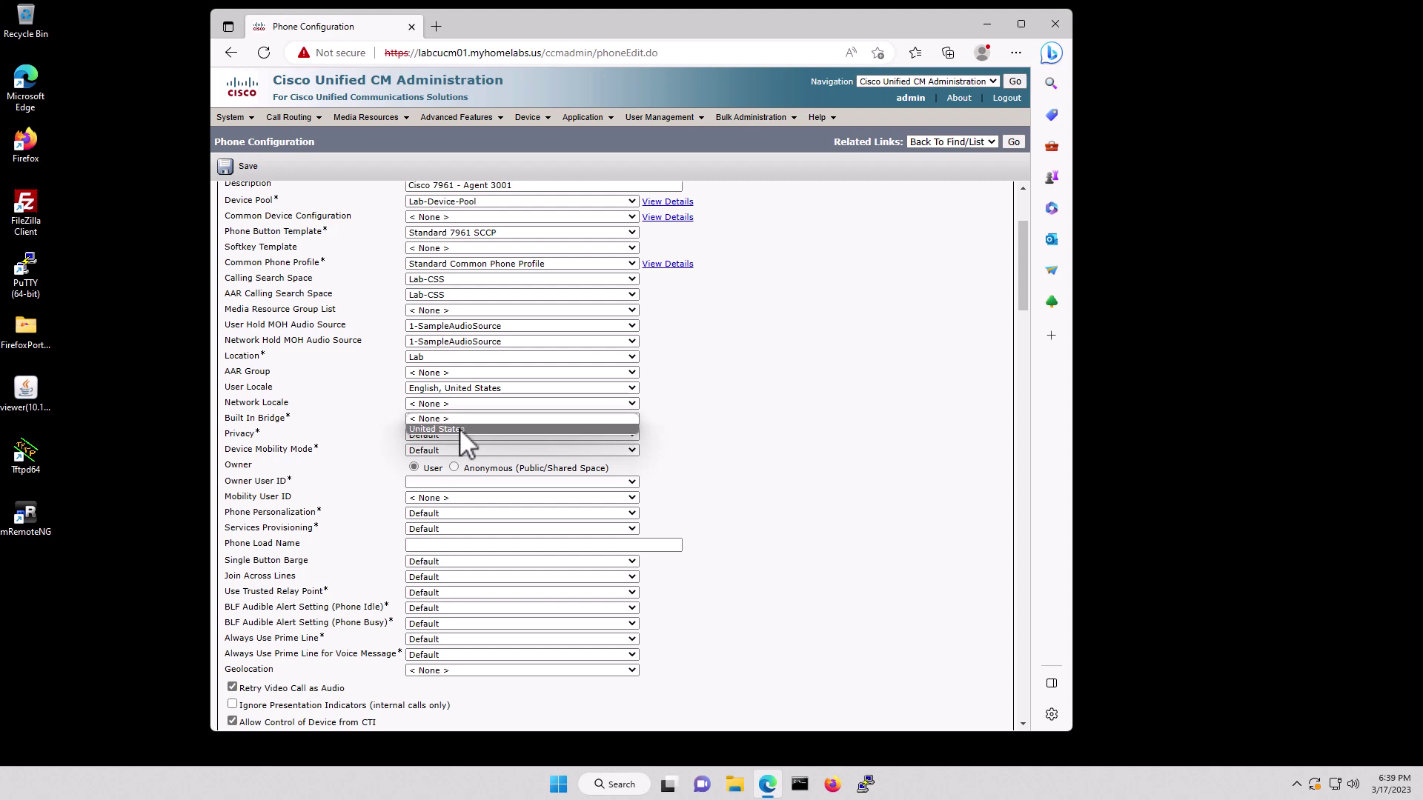
pyautogui.click(460, 428)
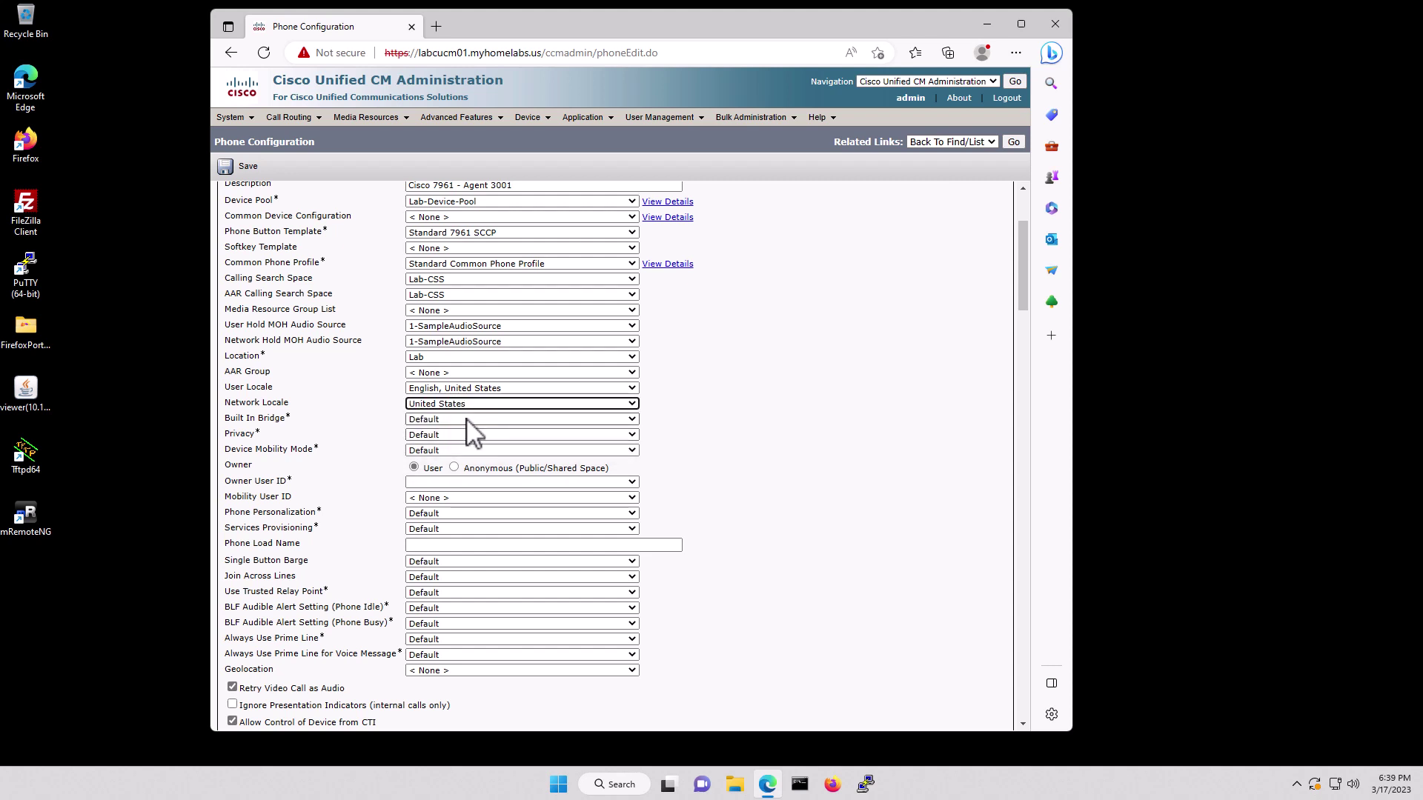
# Step: Make agent3001 the phone's Owner User ID
pyautogui.scroll(-3, 472, 433)
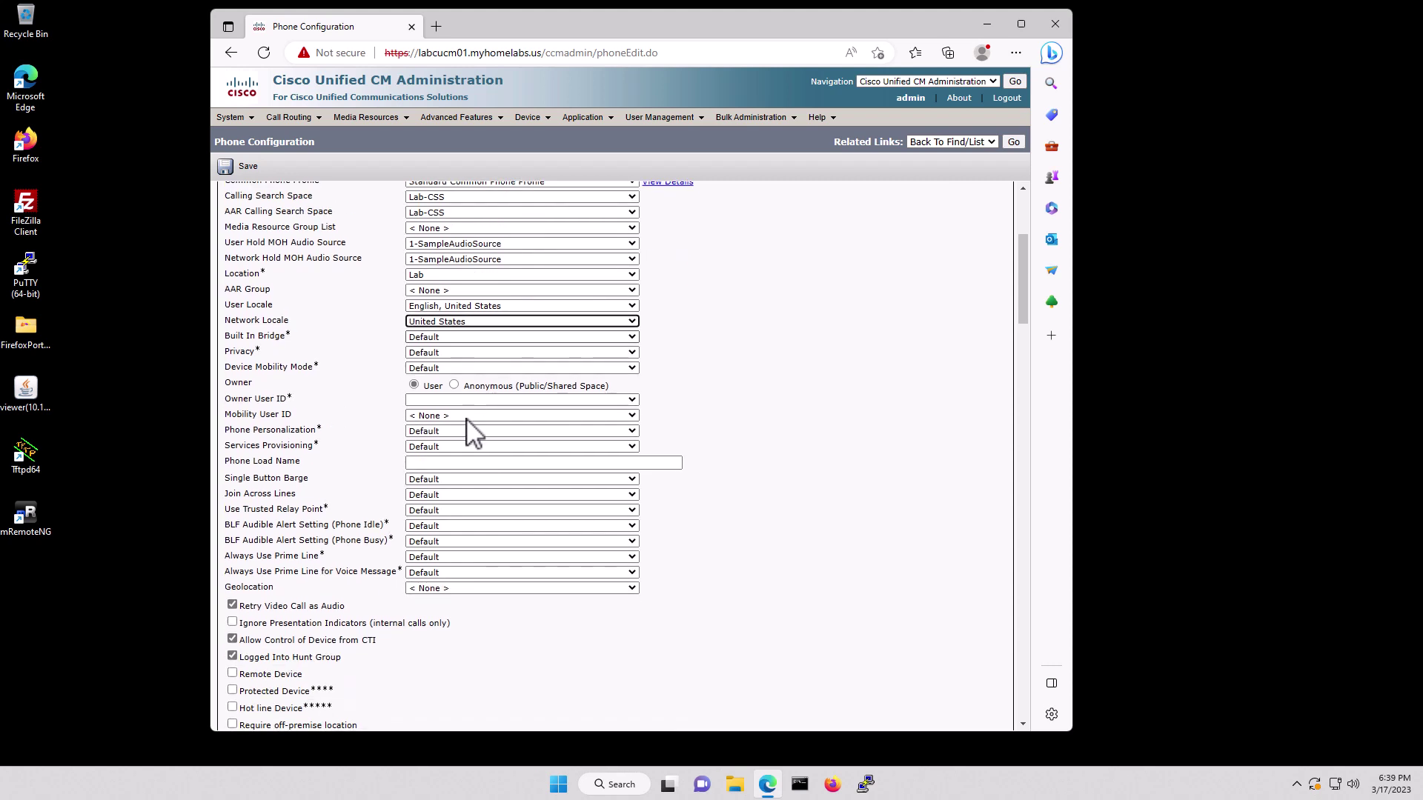
pyautogui.click(427, 319)
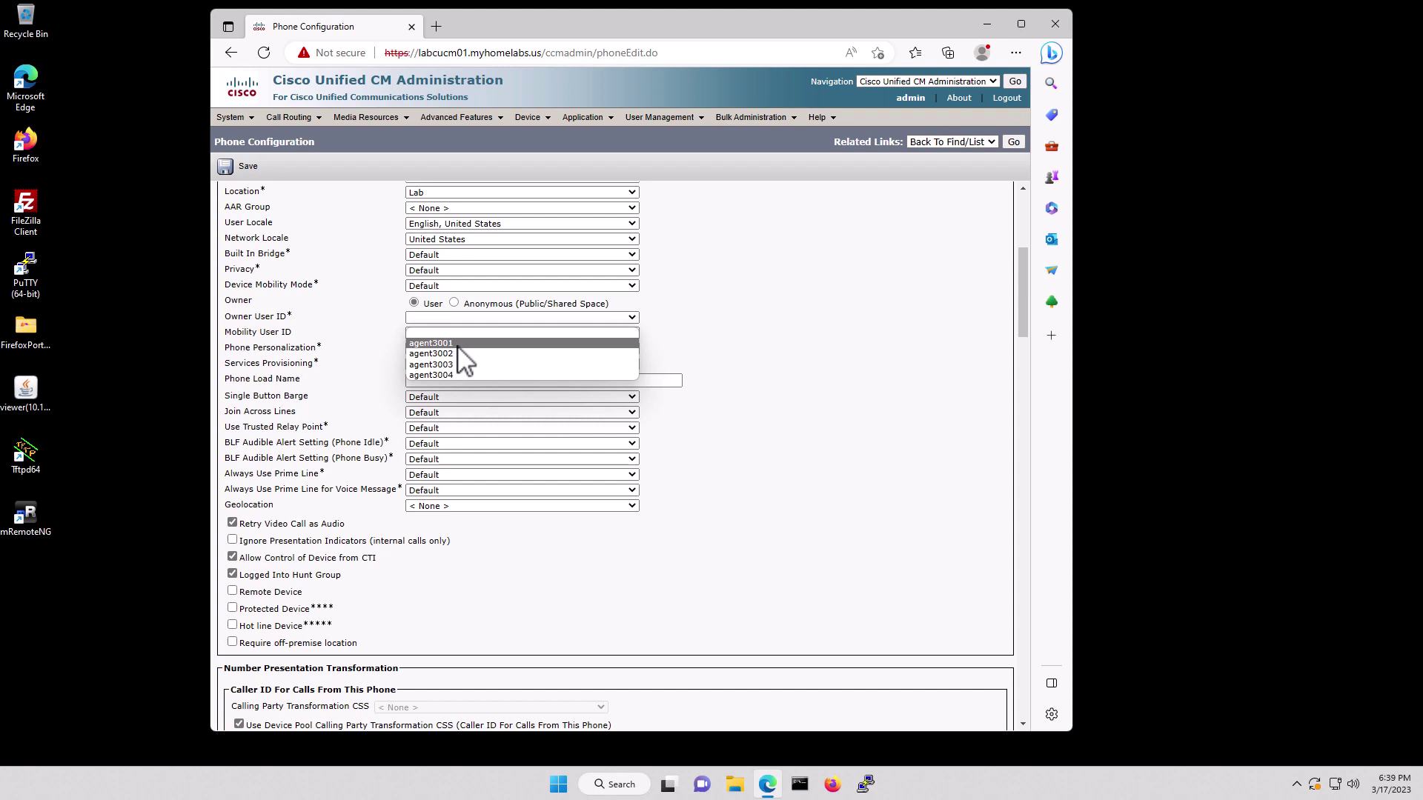
pyautogui.click(458, 345)
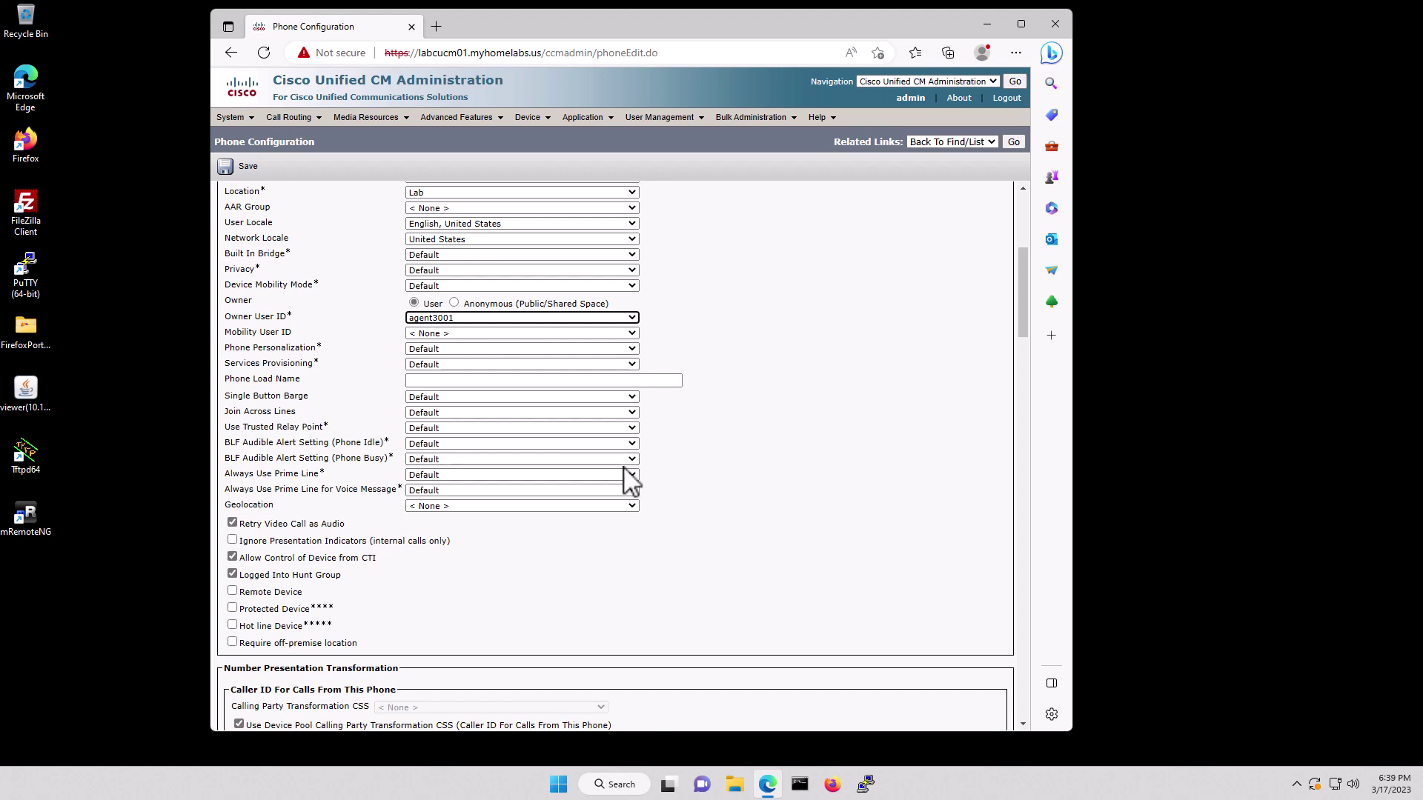
# Step: Scroll through the remaining Phone Configuration sections to review their settings
pyautogui.scroll(-3, 643, 467)
pyautogui.scroll(-2, 643, 467)
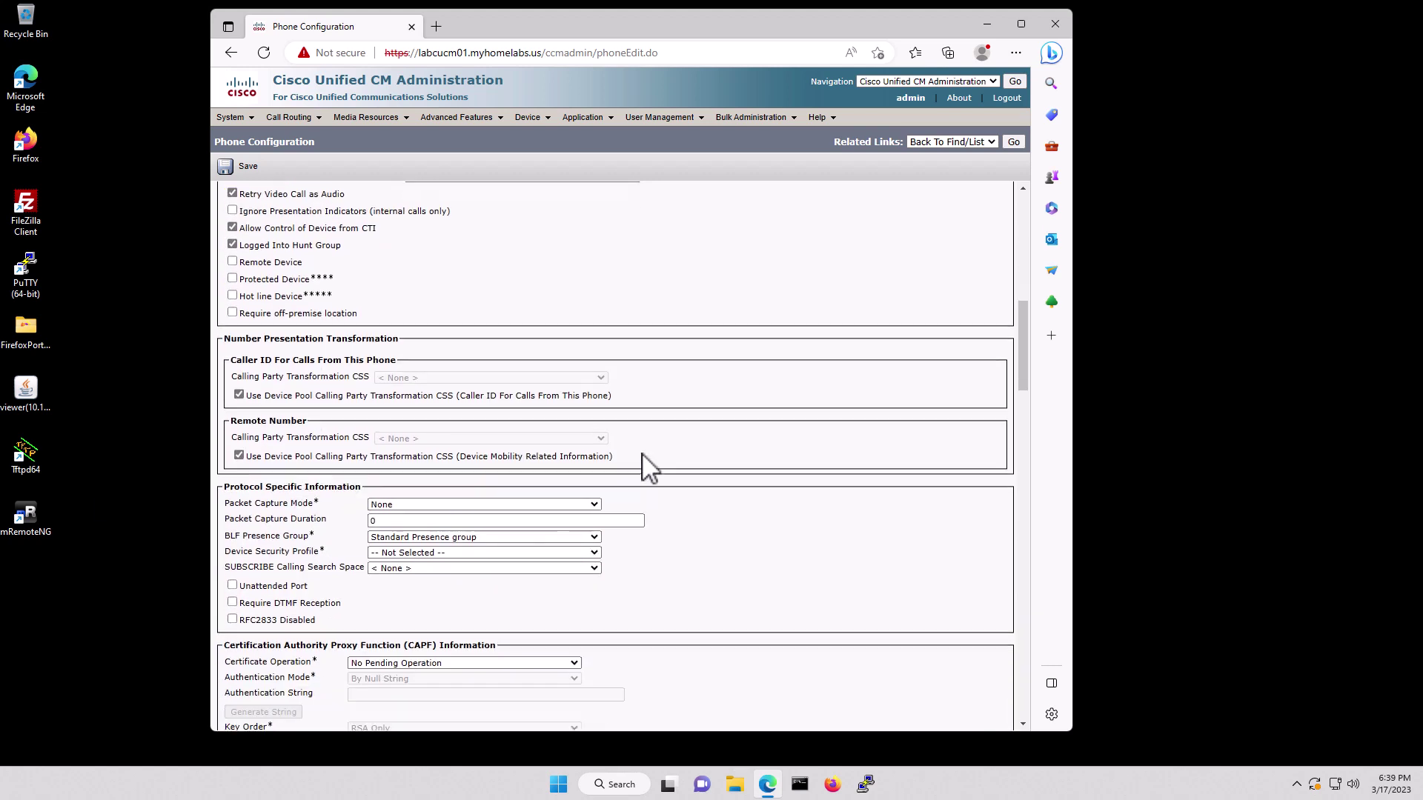
pyautogui.scroll(-1, 649, 469)
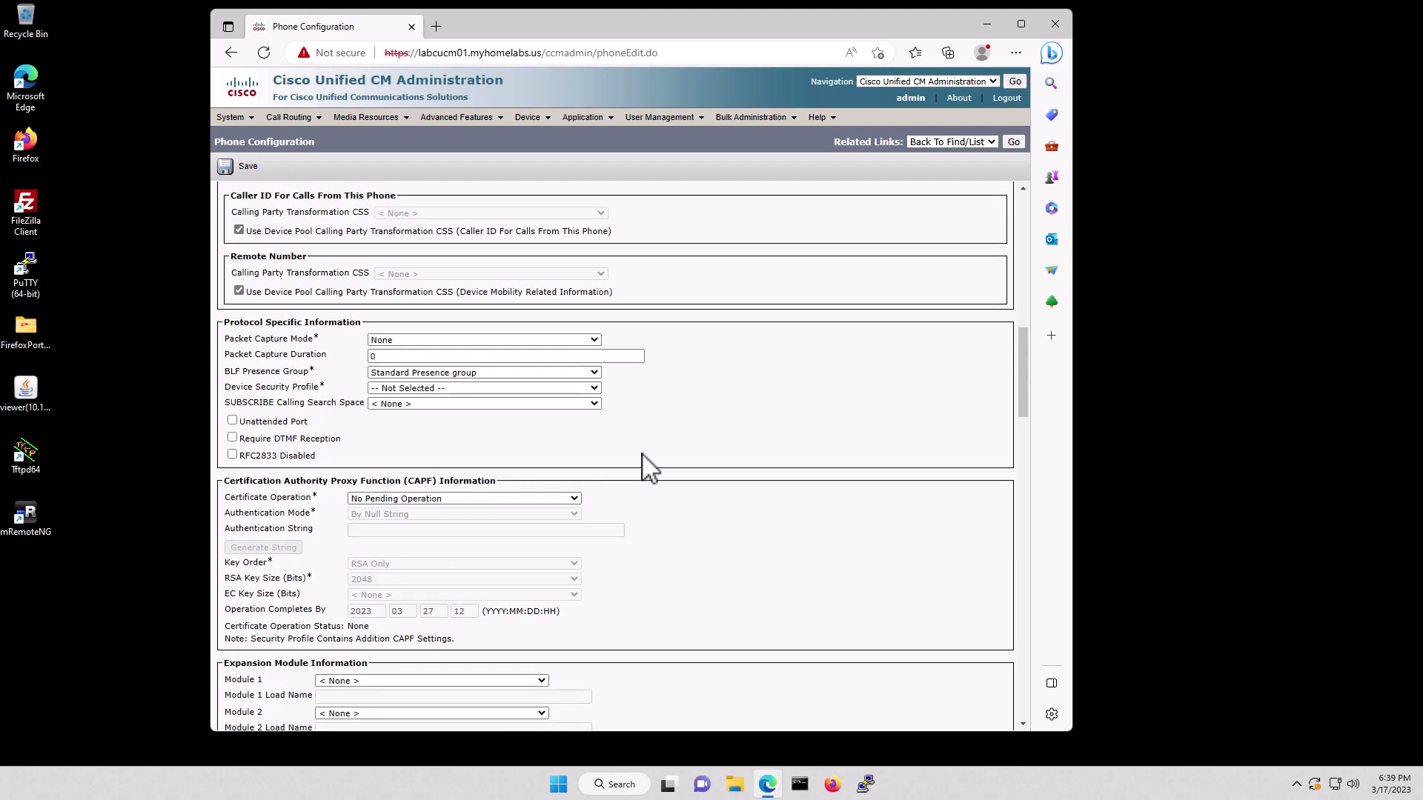
pyautogui.scroll(-1, 650, 468)
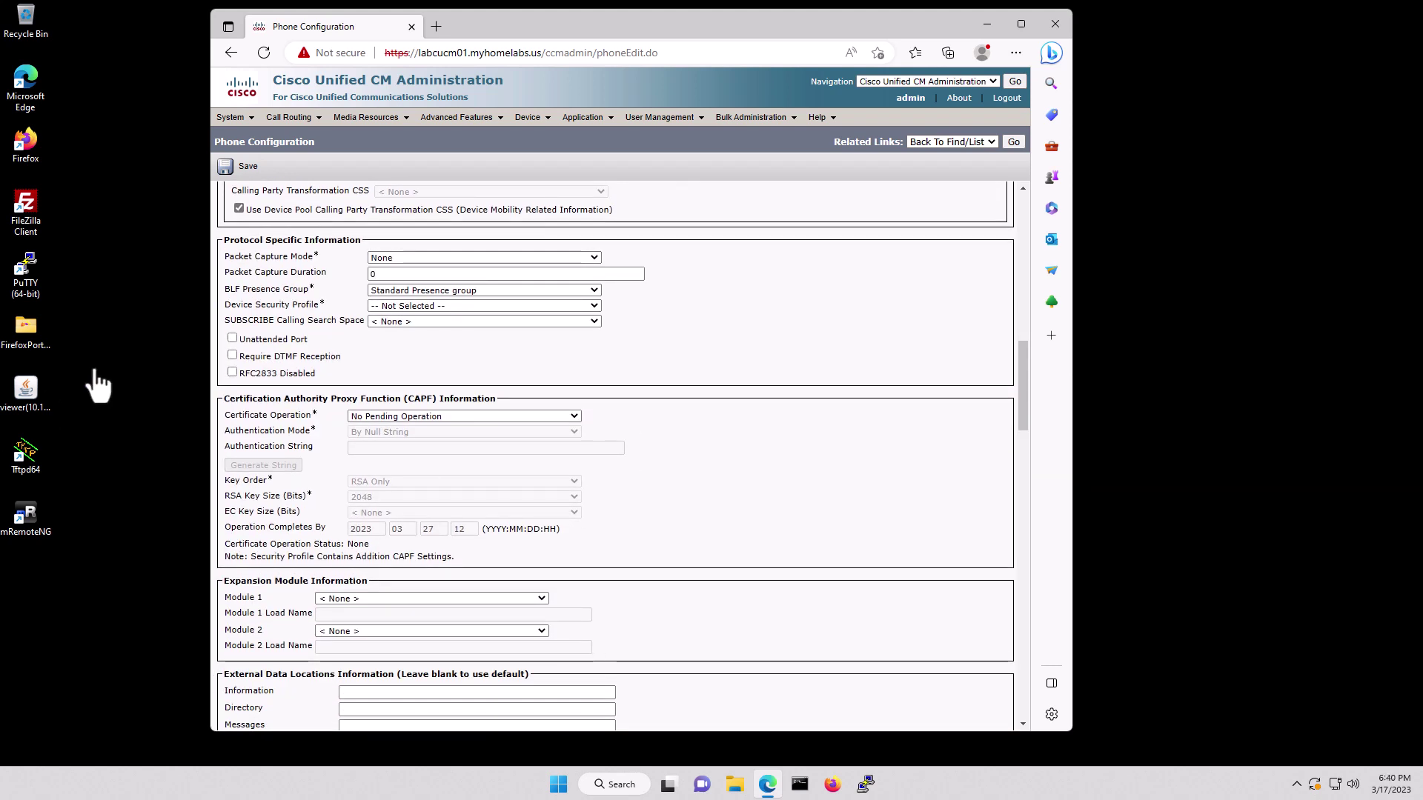
pyautogui.scroll(-6, 699, 450)
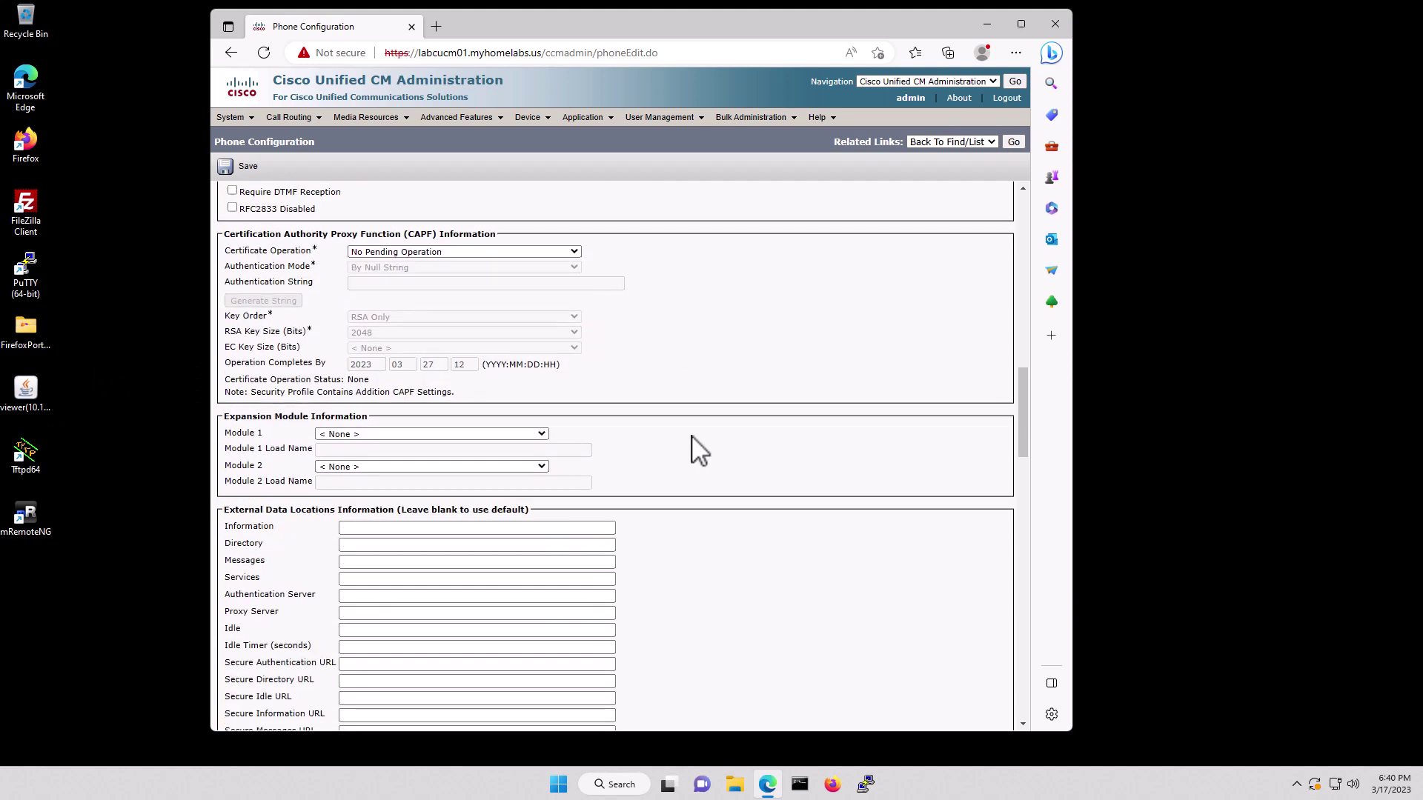
pyautogui.scroll(-4, 699, 450)
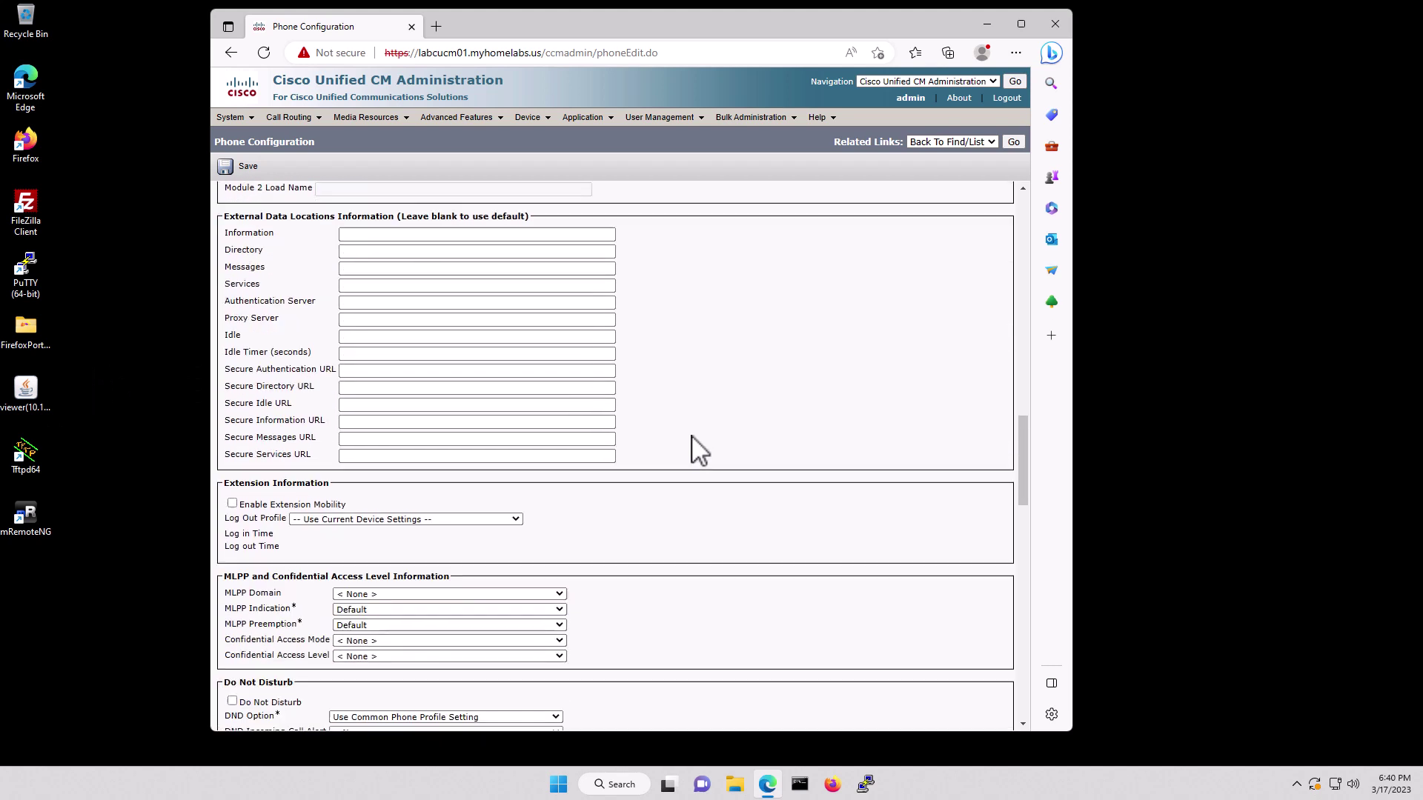
pyautogui.scroll(-4, 699, 450)
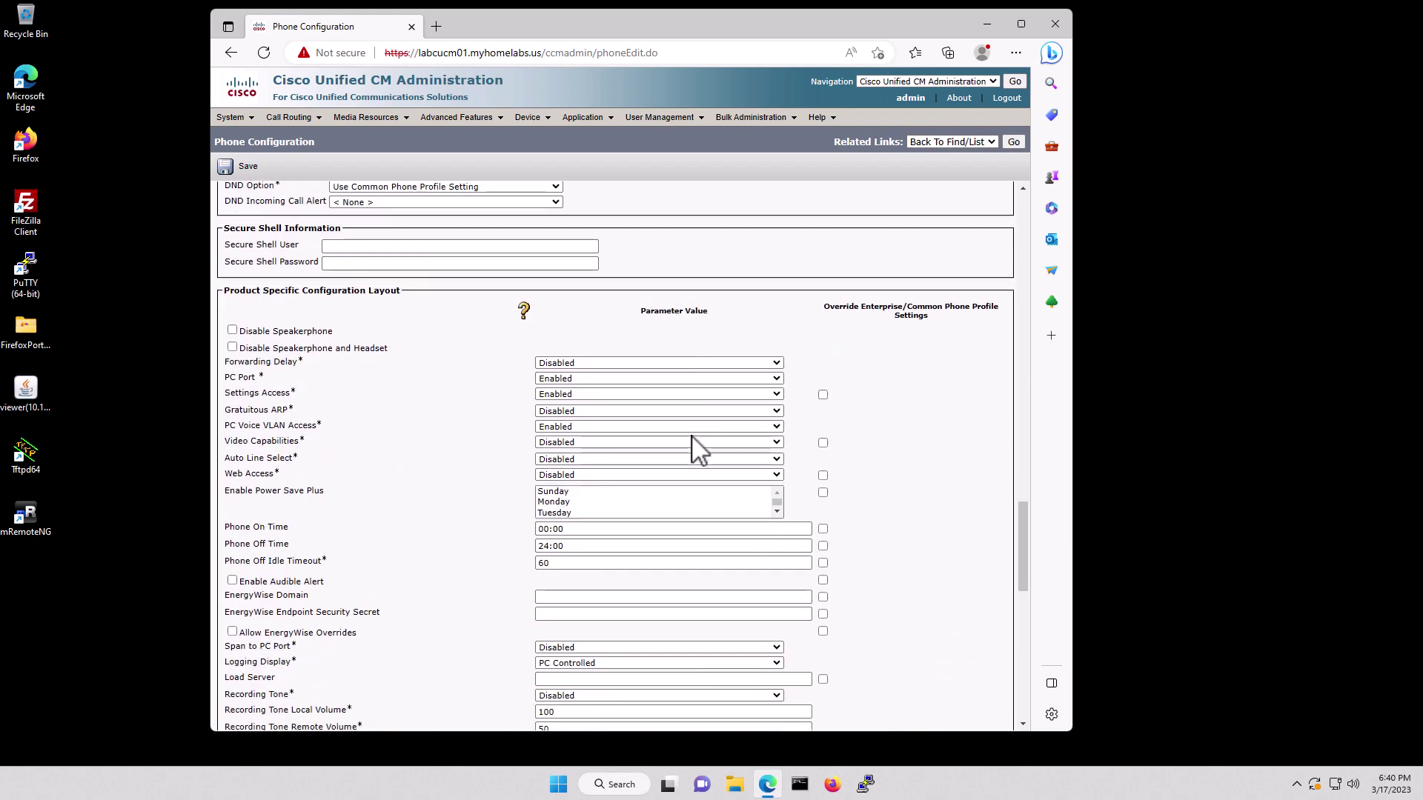
pyautogui.scroll(-12, 699, 450)
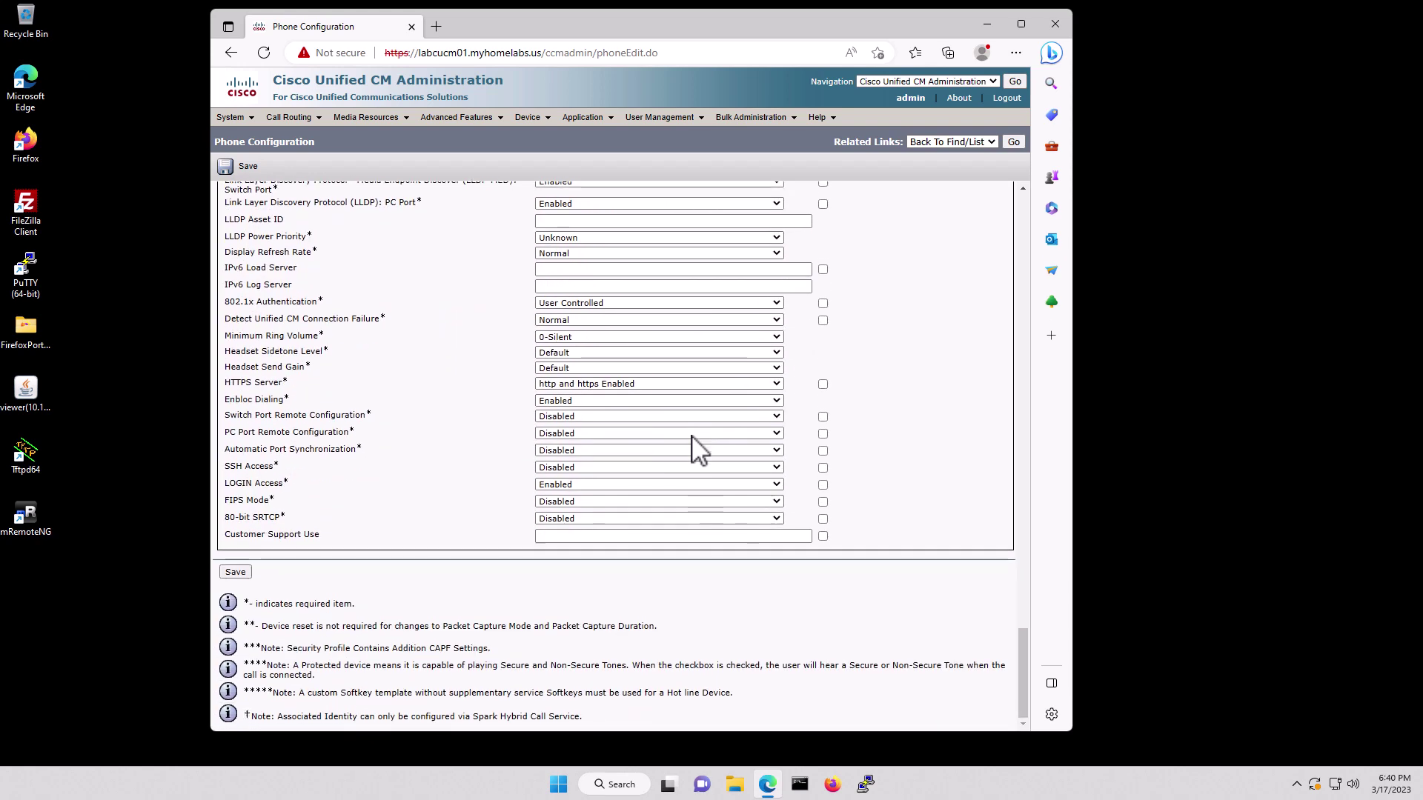
pyautogui.scroll(15, 698, 450)
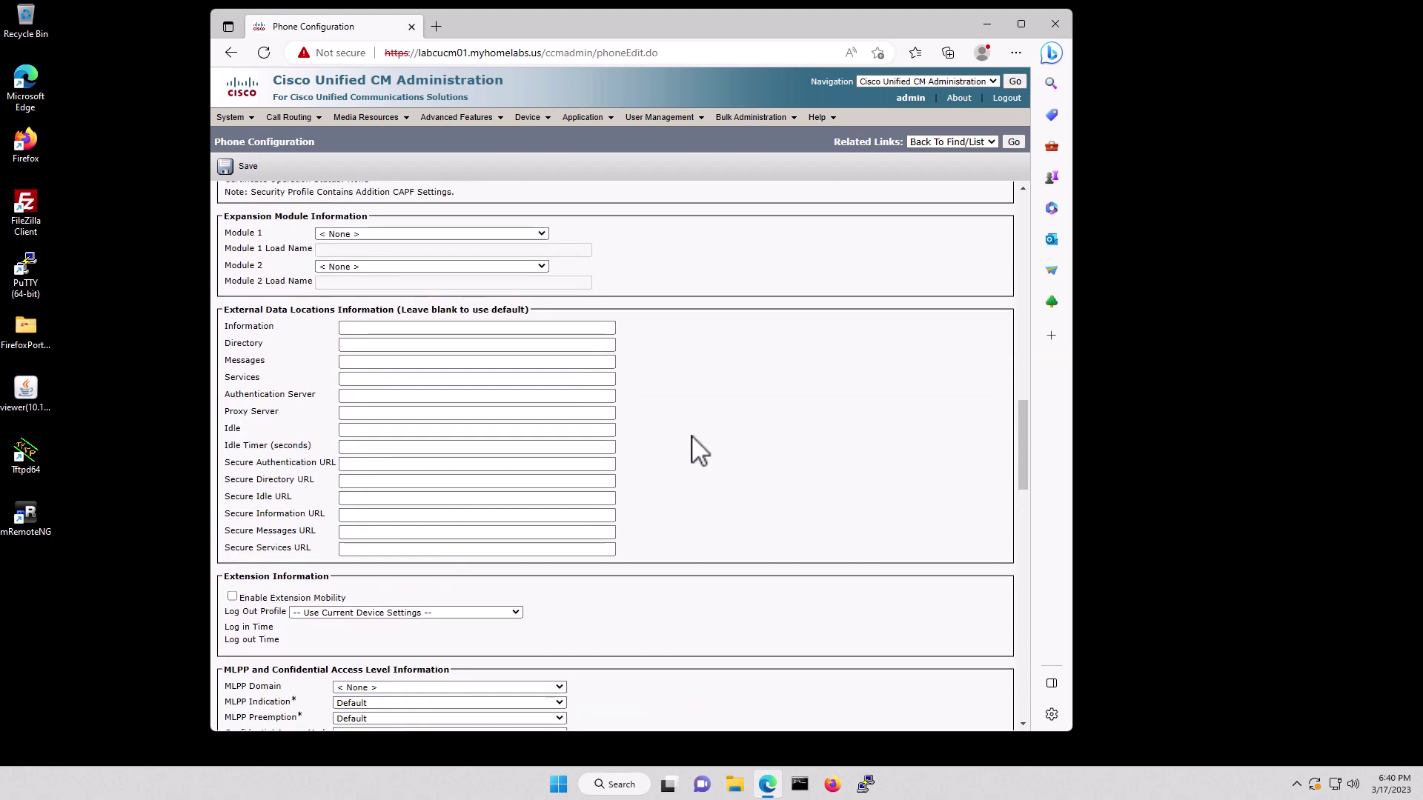
pyautogui.scroll(5, 698, 450)
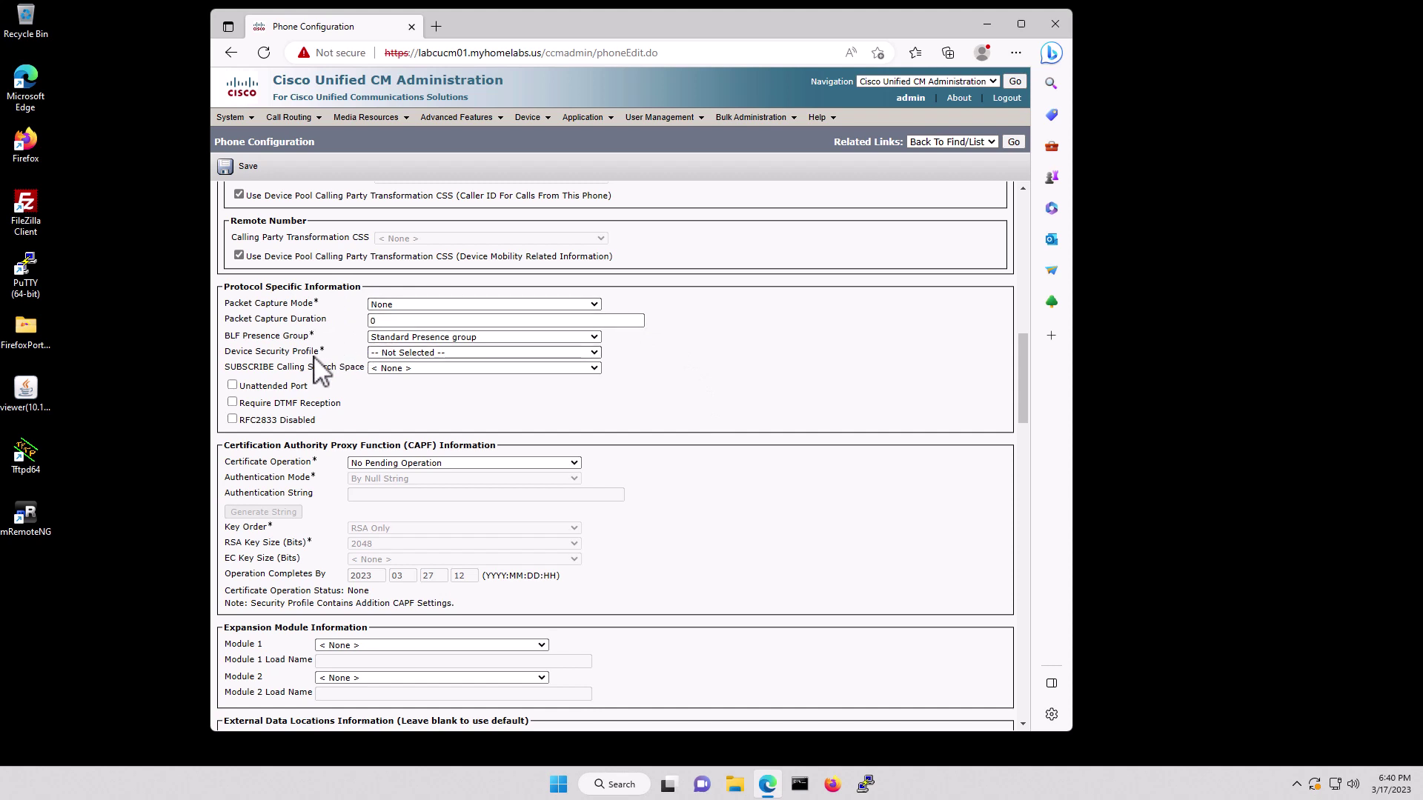
# Step: Choose the Cisco 7961 - Standard SCCP Non-Secure Profile and SUBSCRIBE calling search space Lab-CSS
pyautogui.click(404, 353)
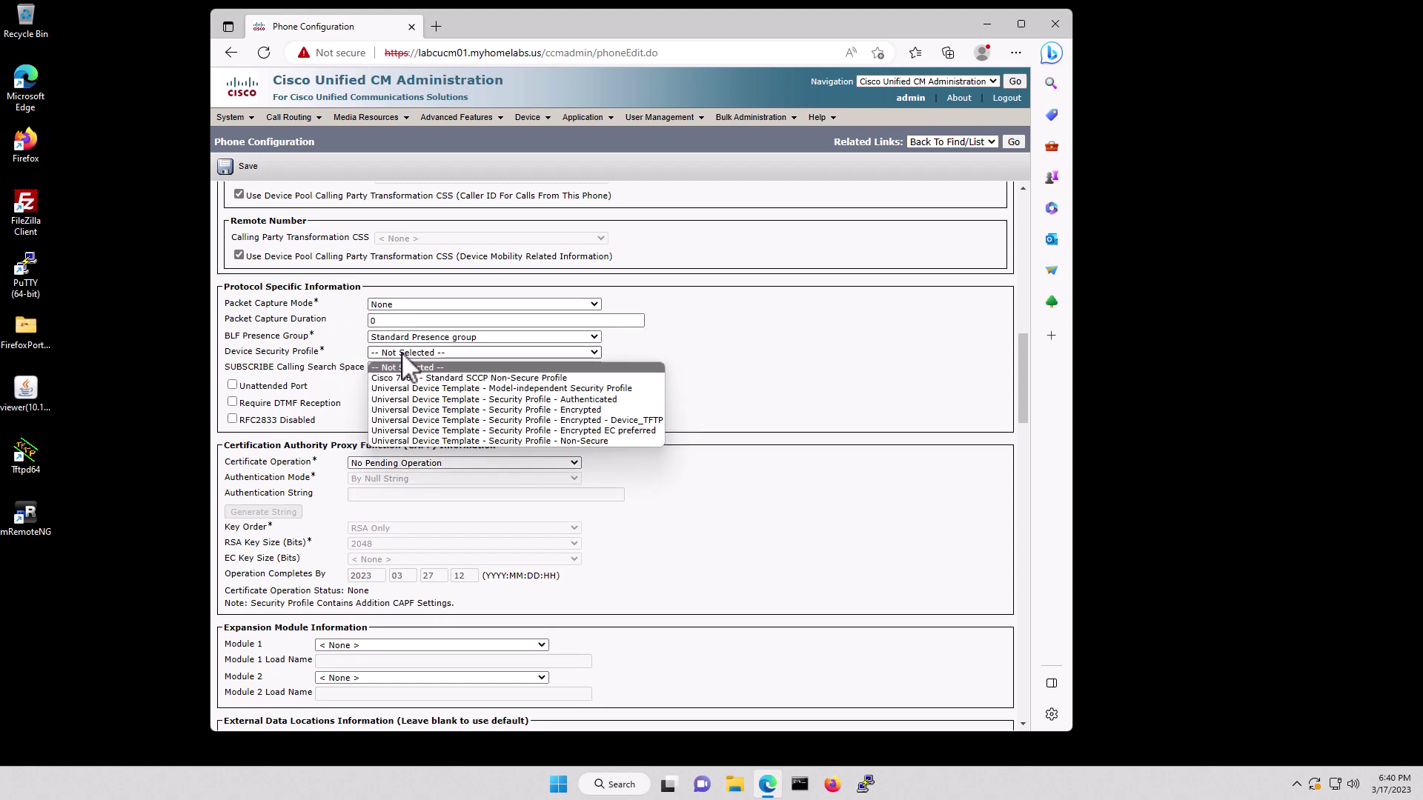
pyautogui.click(474, 379)
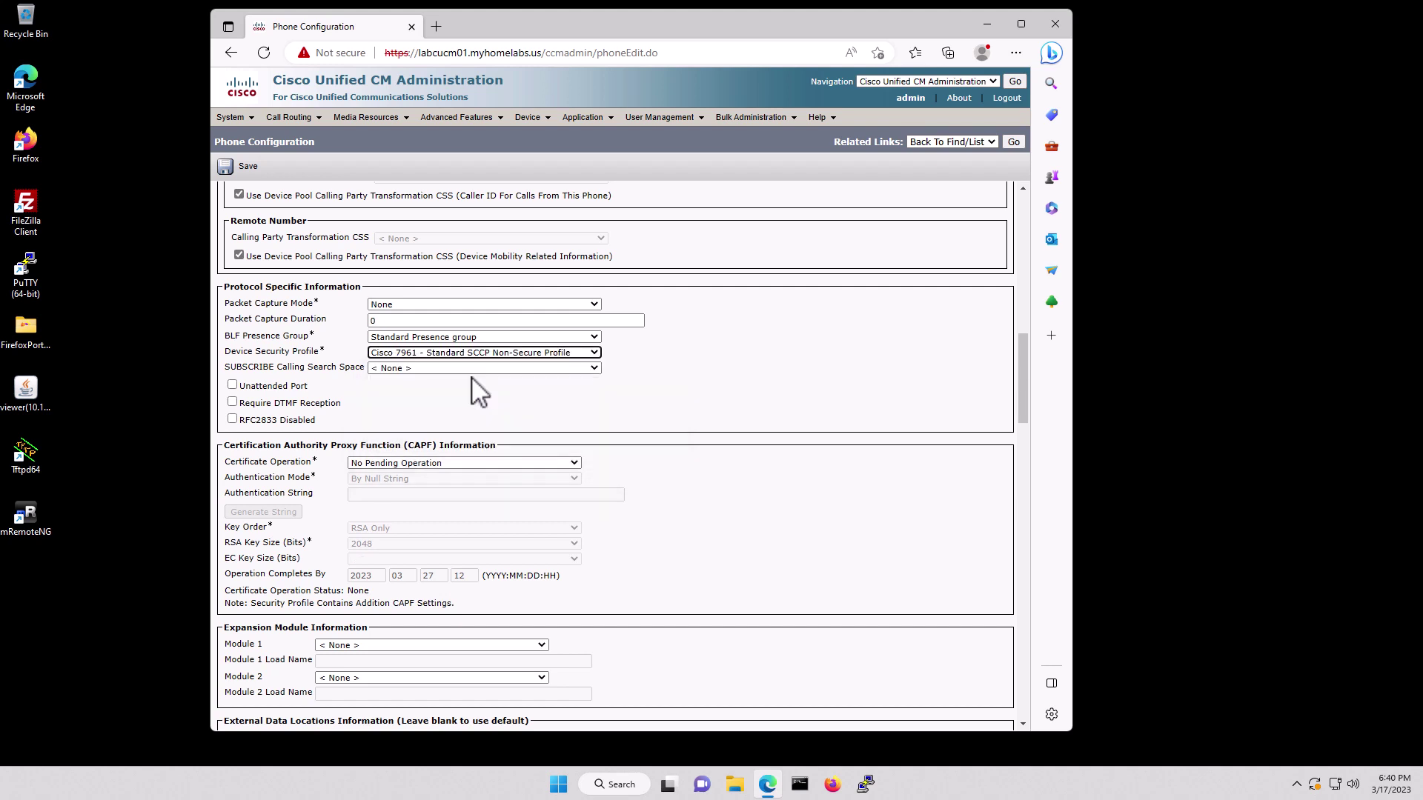
pyautogui.click(416, 370)
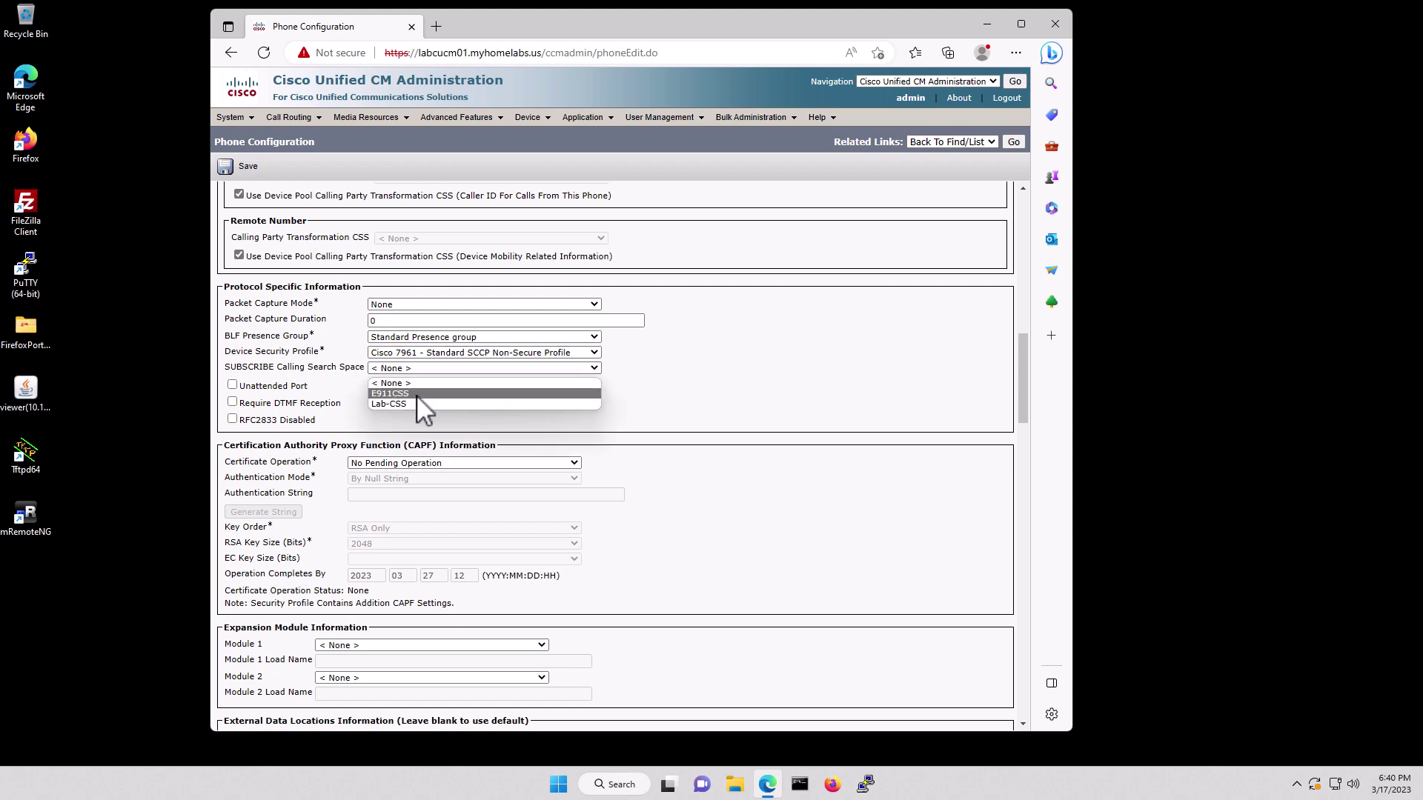
pyautogui.click(412, 405)
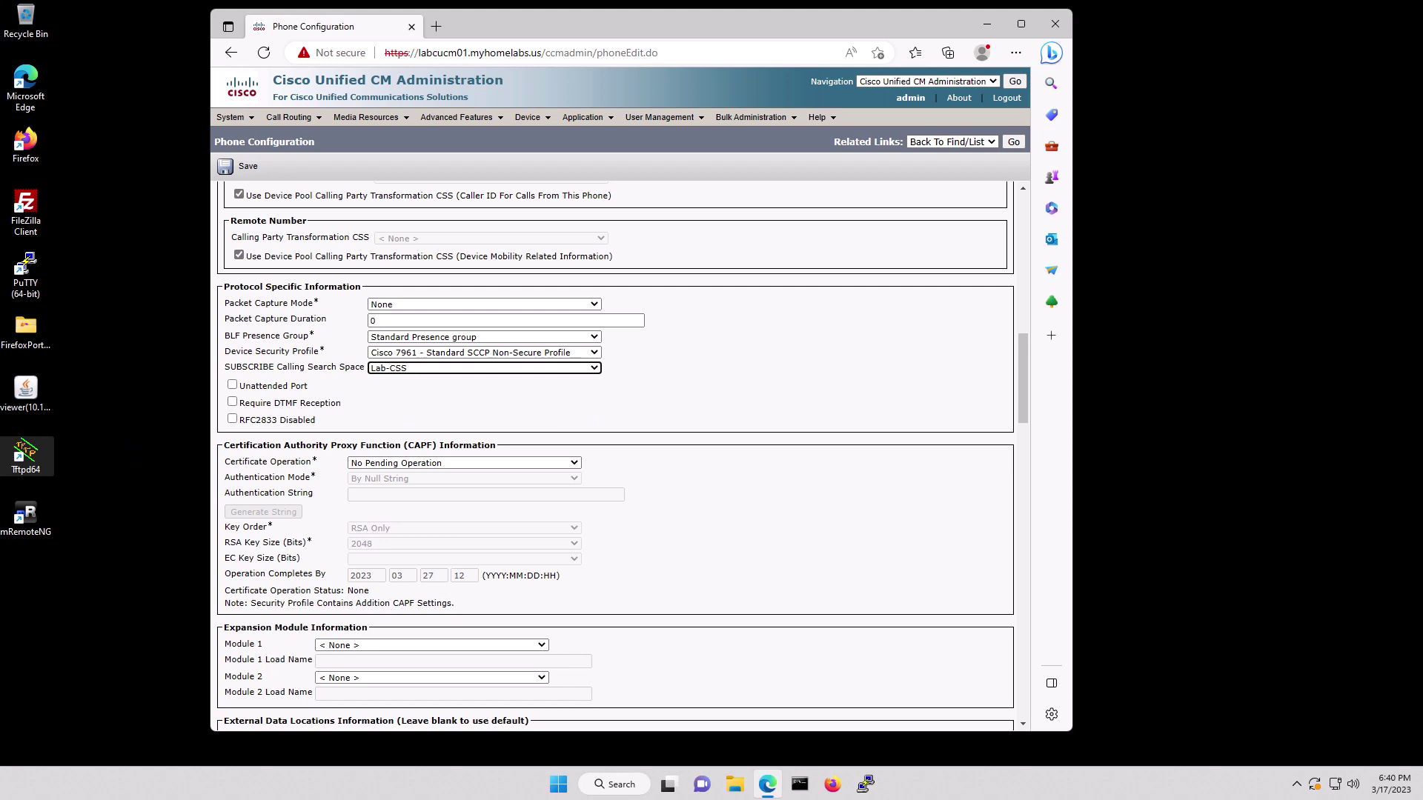
pyautogui.click(682, 444)
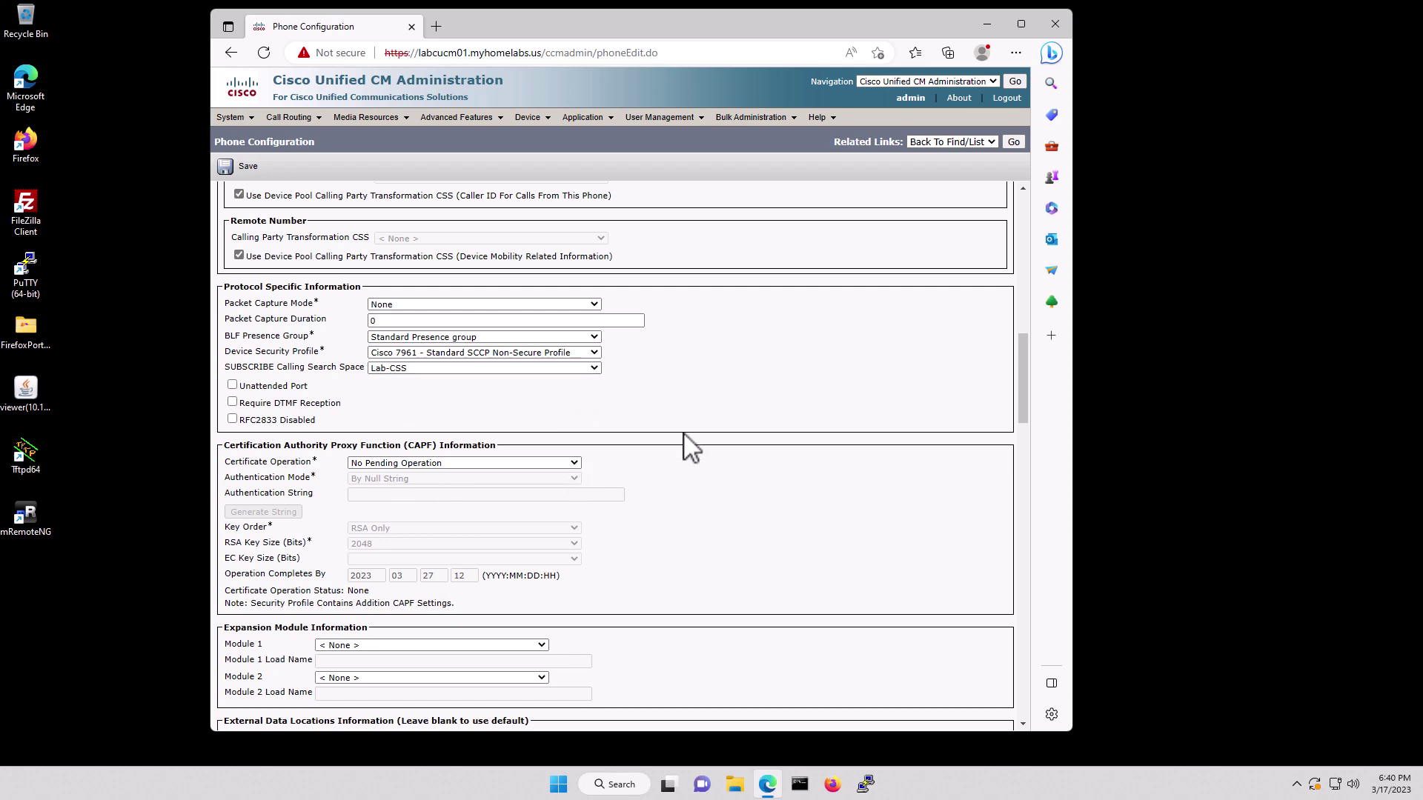
# Step: Scroll to the bottom, leaving product-specific settings at defaults like SSH Access Disabled
pyautogui.scroll(-5, 682, 444)
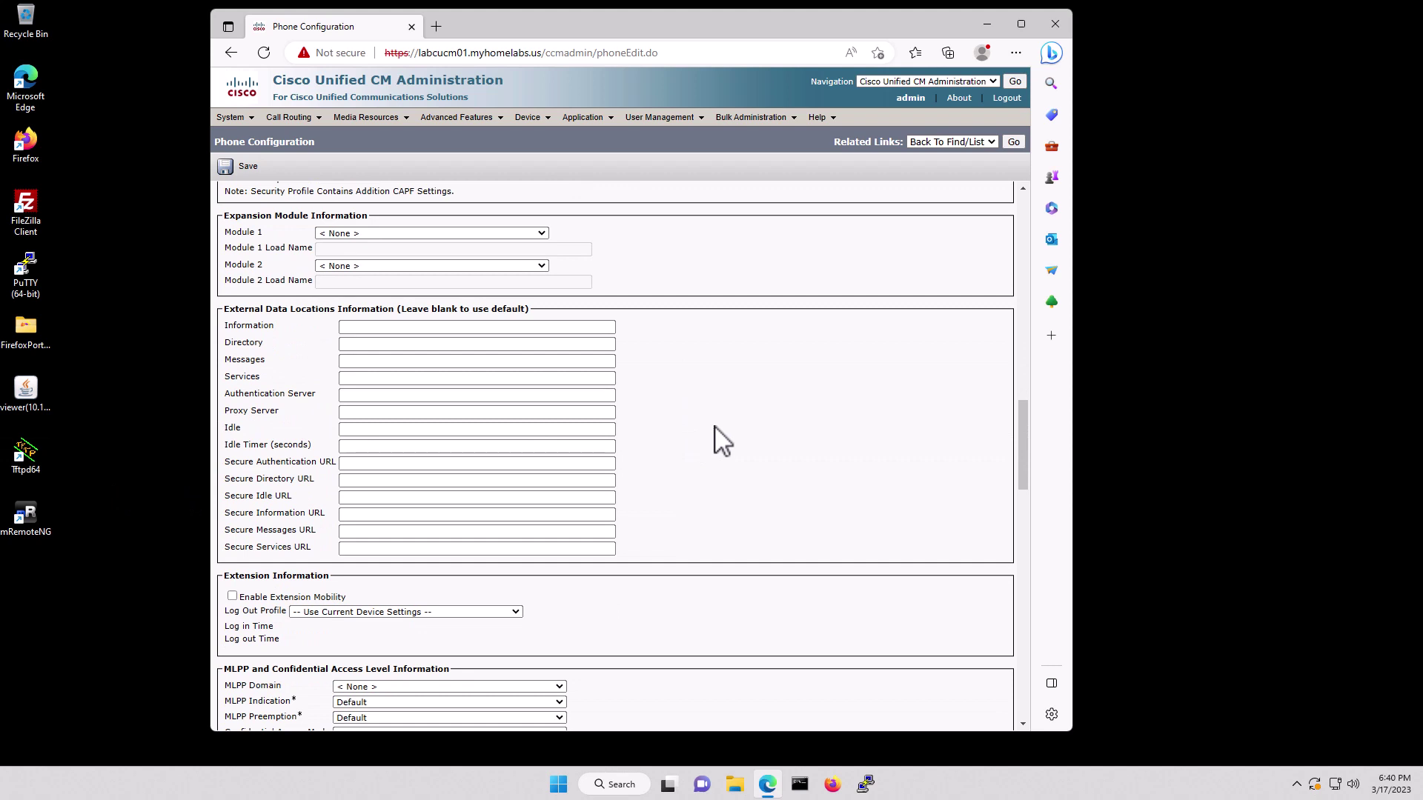
pyautogui.scroll(-3, 715, 438)
pyautogui.scroll(-1, 721, 441)
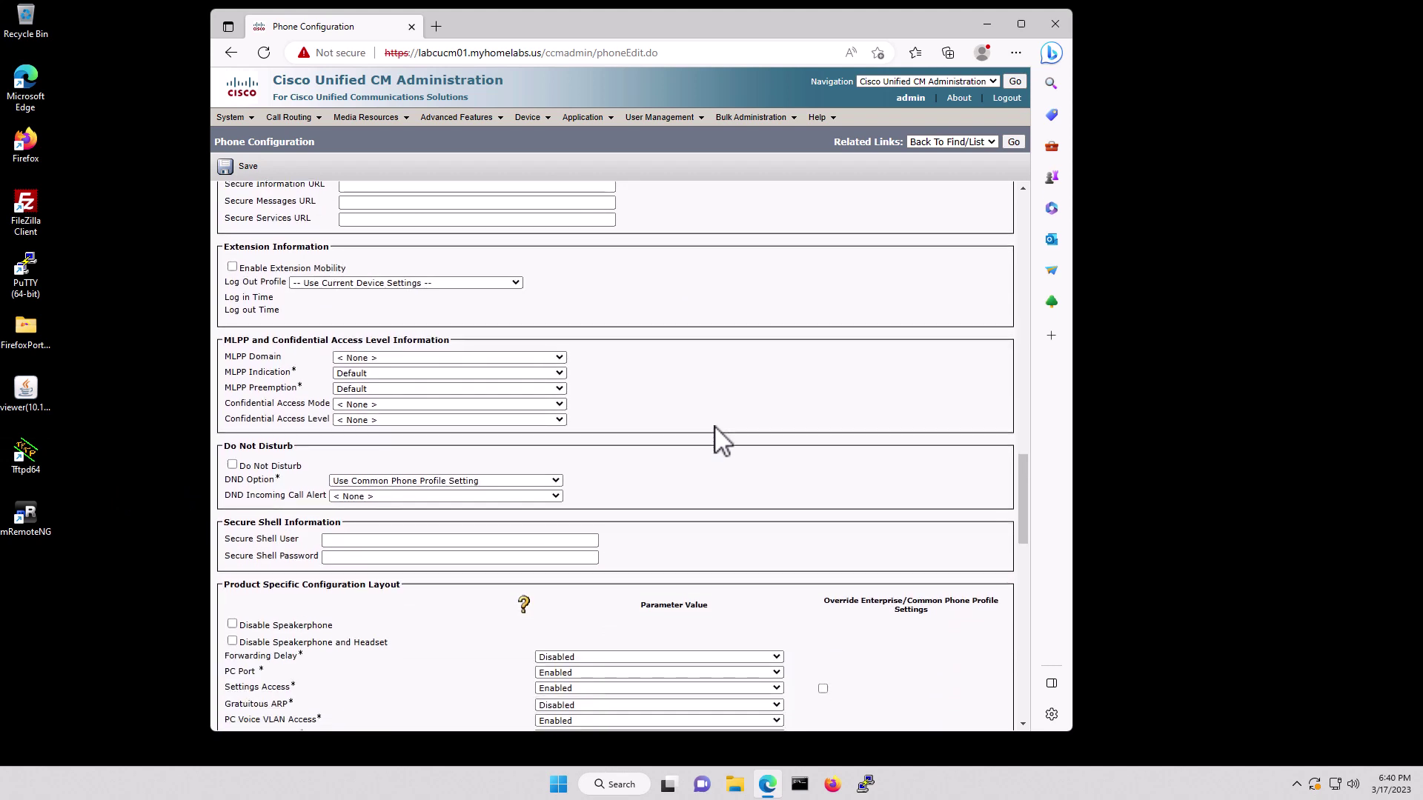
pyautogui.scroll(-2, 720, 442)
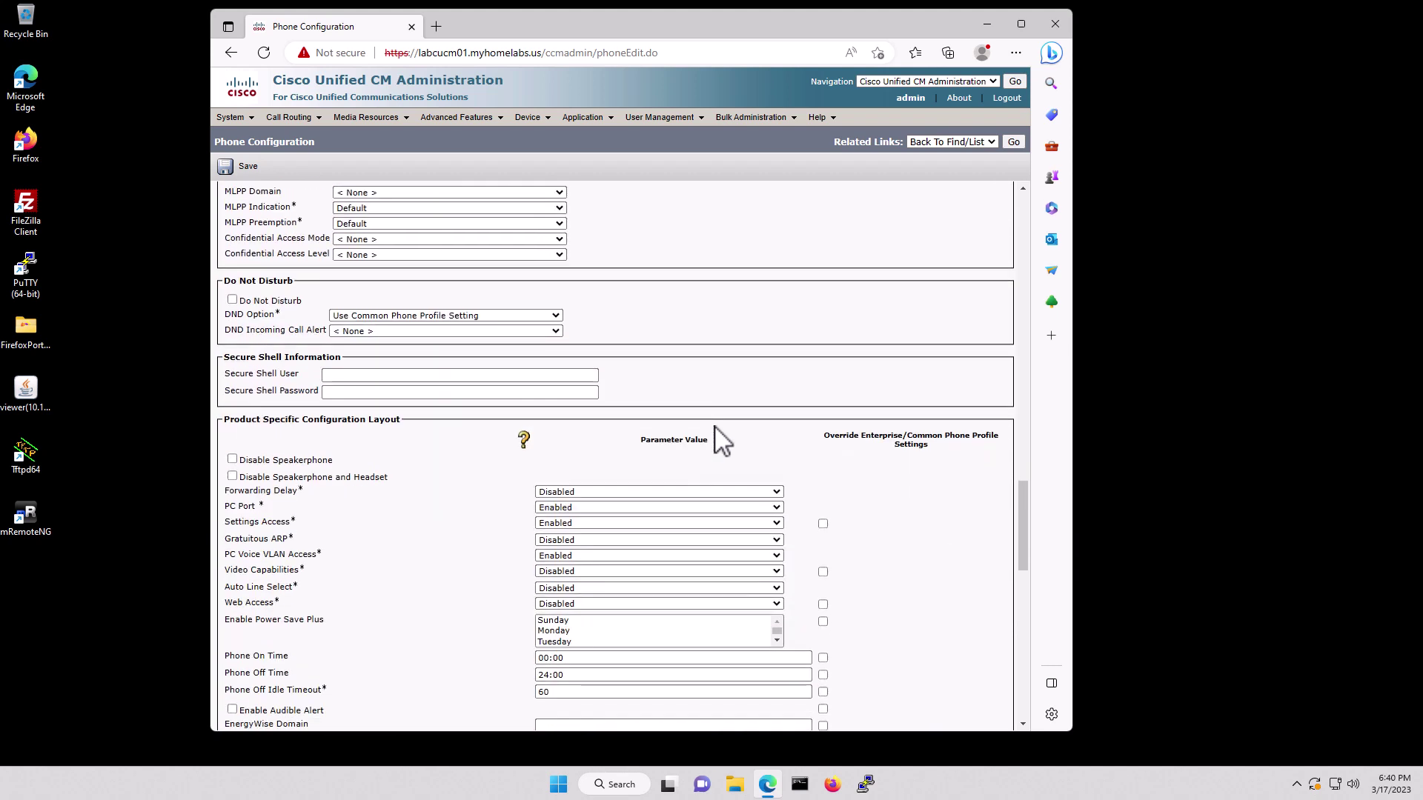
pyautogui.scroll(-6, 720, 441)
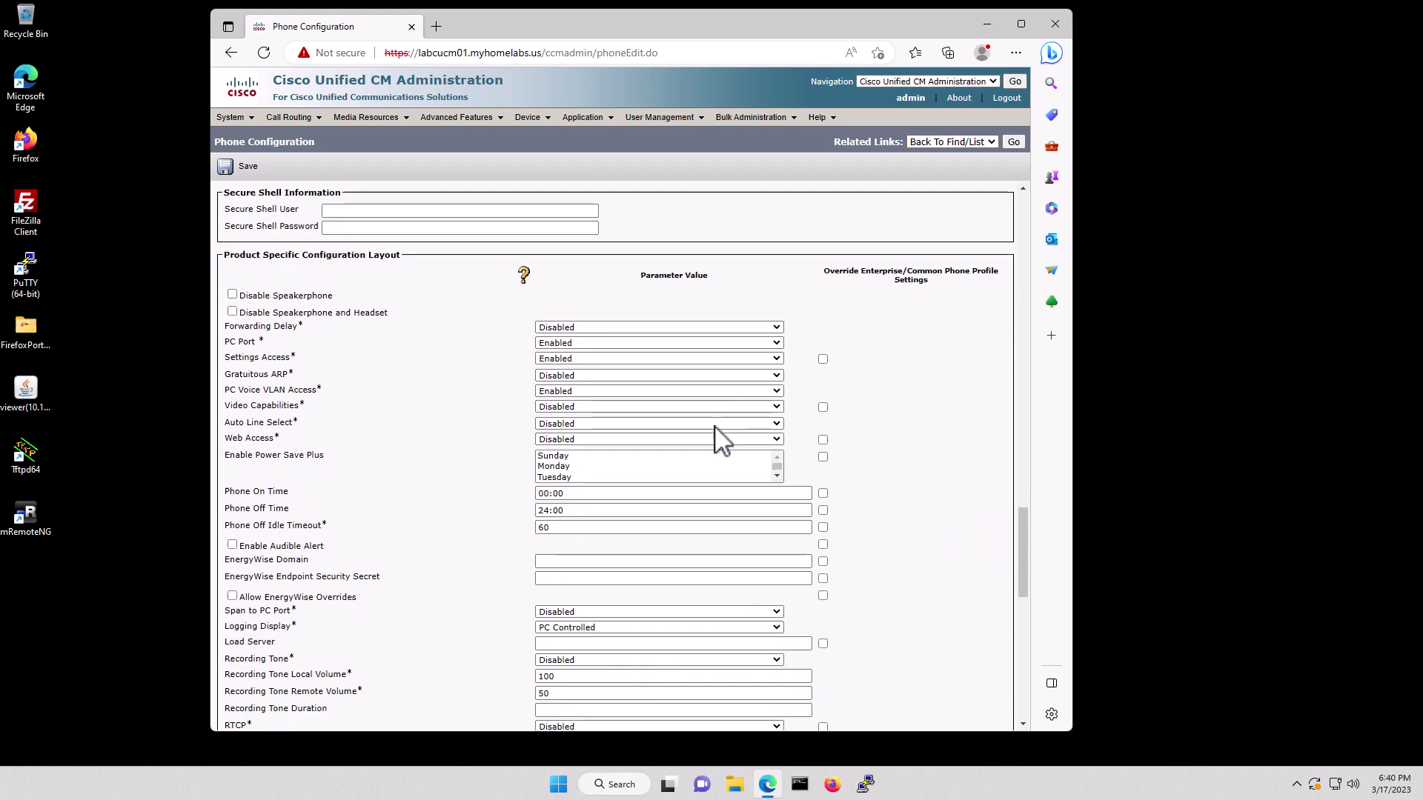
pyautogui.scroll(-2, 721, 442)
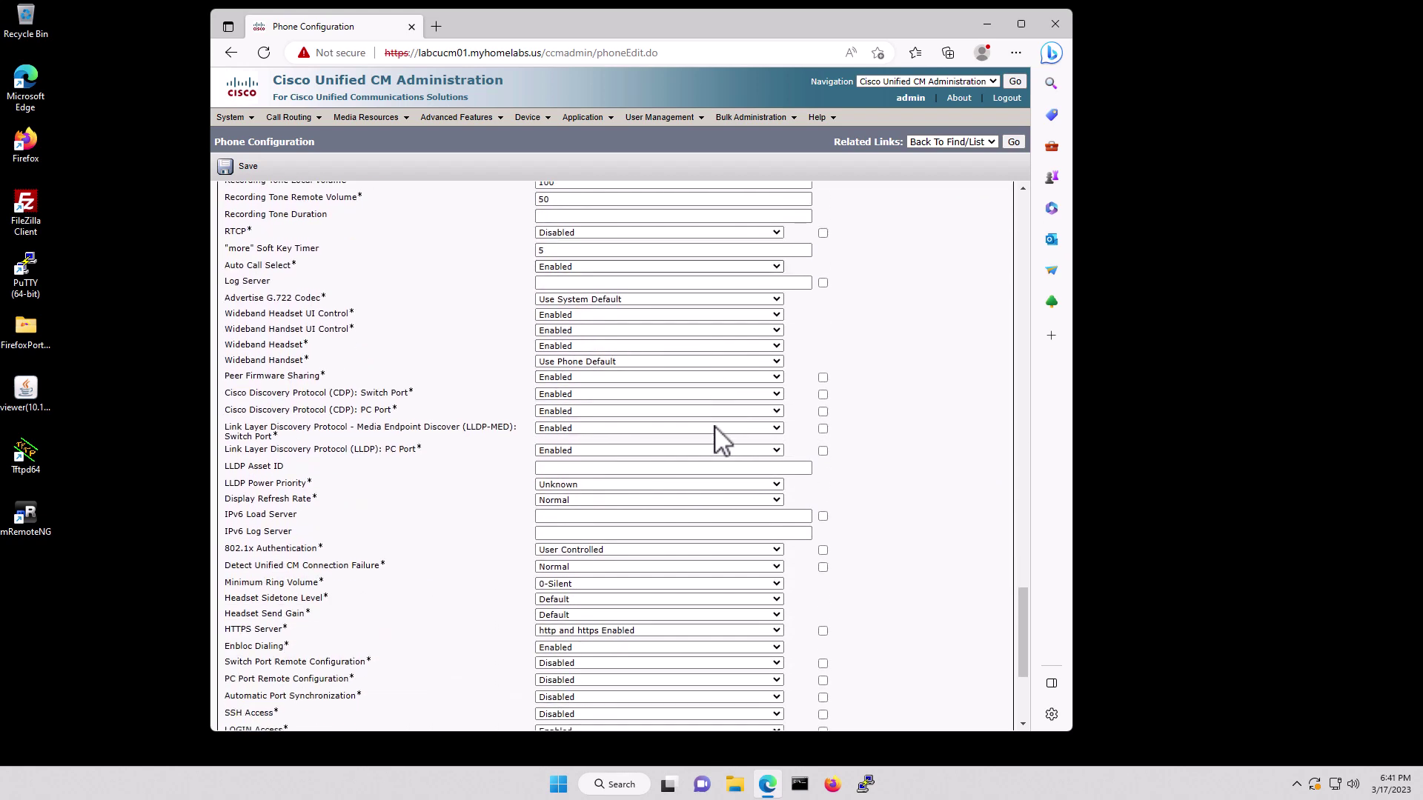
pyautogui.scroll(-2, 720, 442)
pyautogui.scroll(-1, 721, 441)
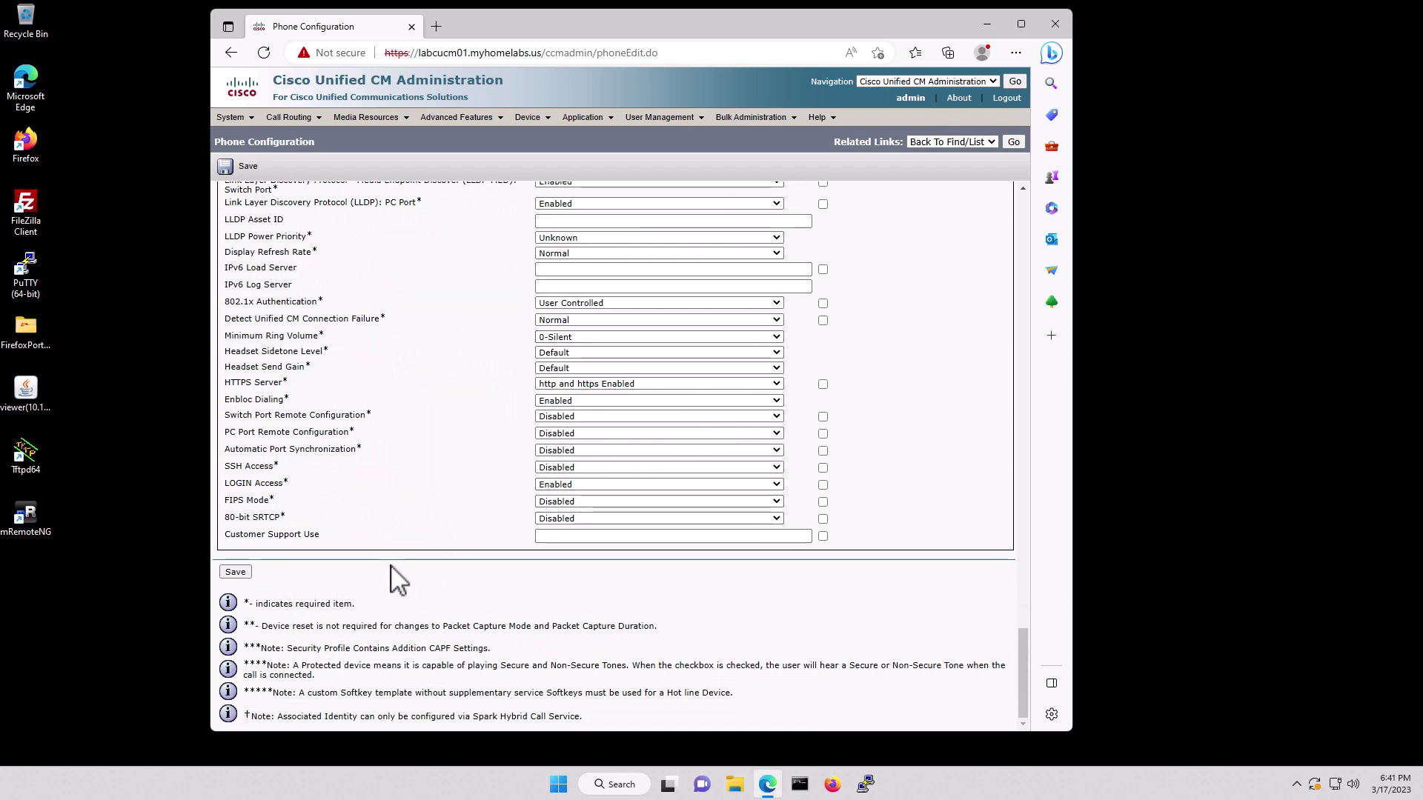
# Step: Save the new Cisco 7961 phone and dismiss the Apply Config reminder
pyautogui.click(236, 573)
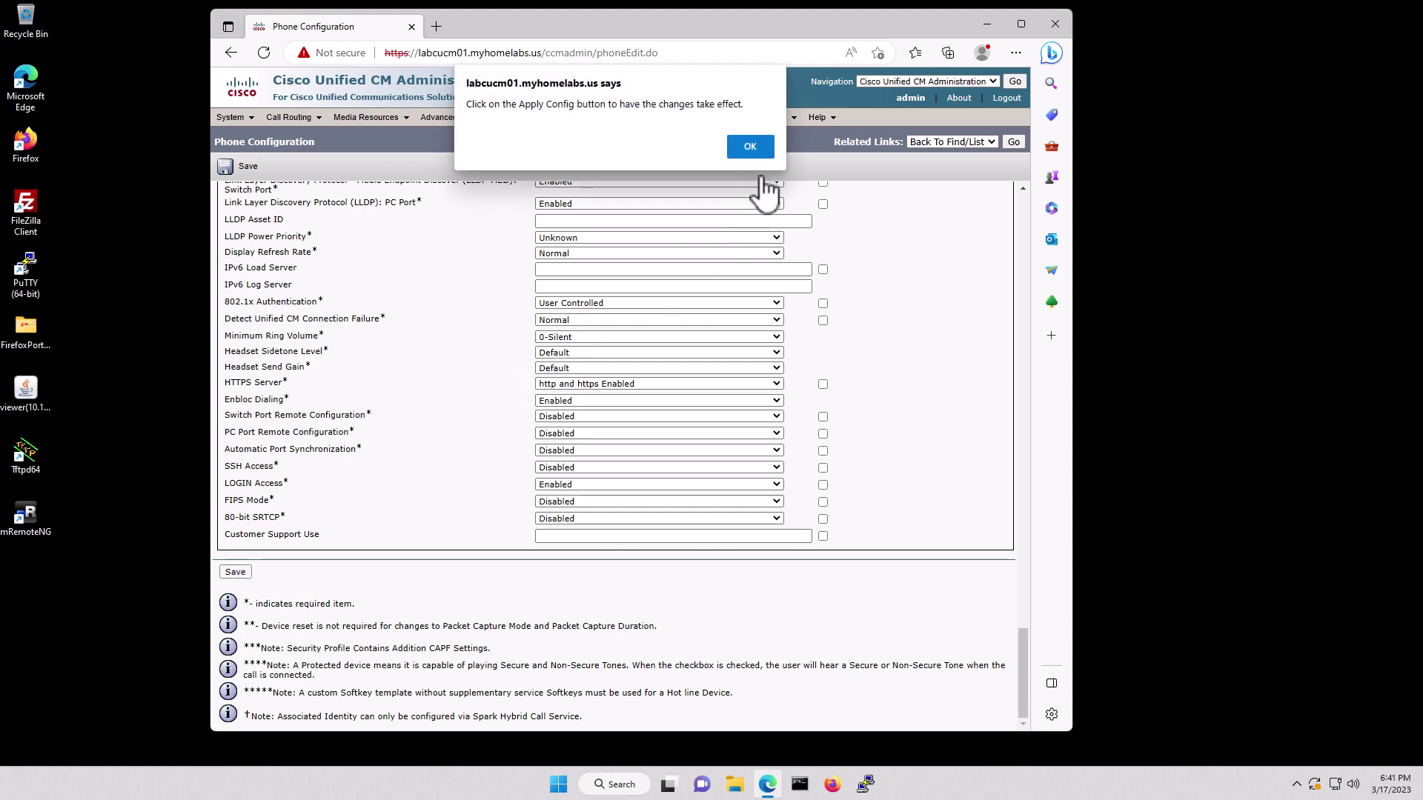
pyautogui.click(758, 148)
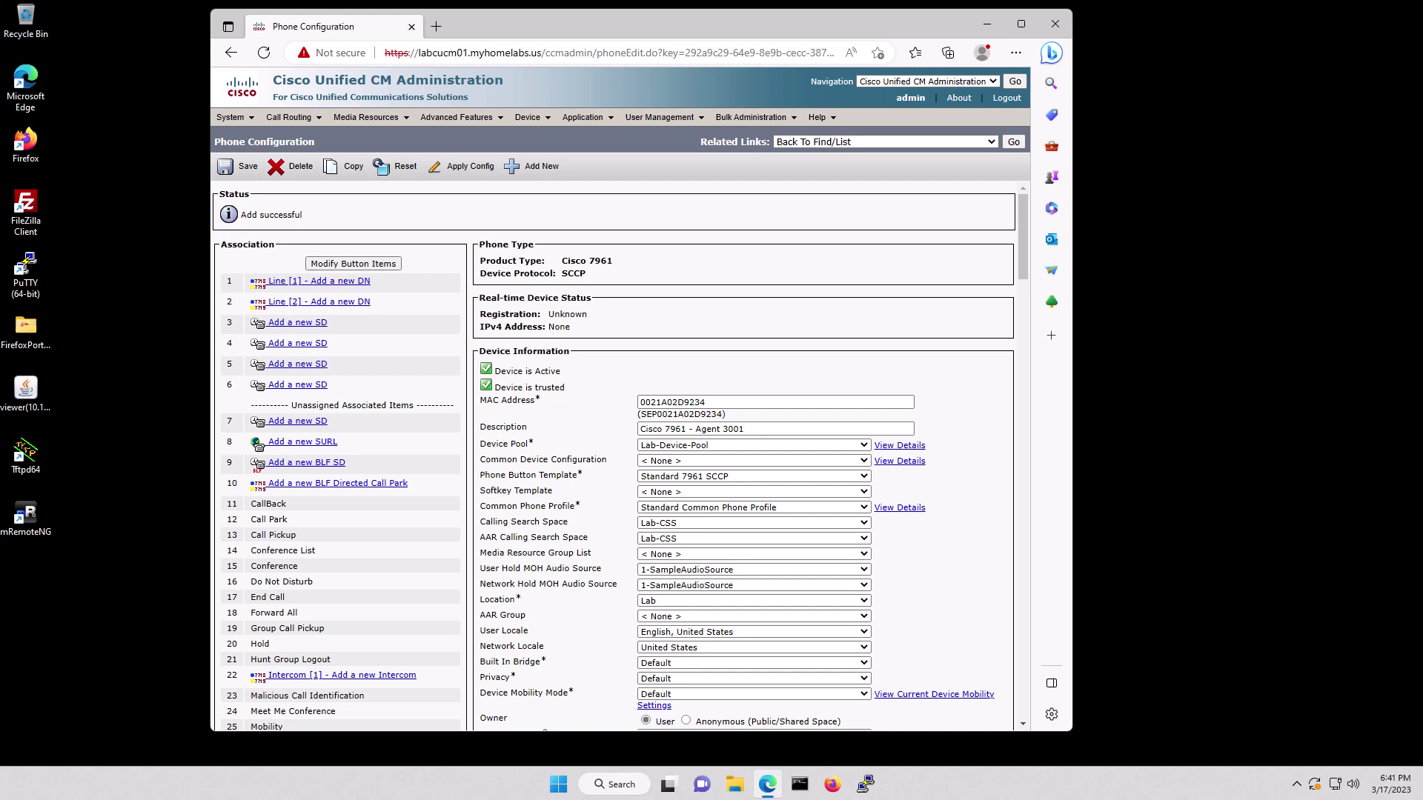
# Step: Add directory number 3001 to line 1 in the Lab-DNs route partition
pyautogui.click(337, 283)
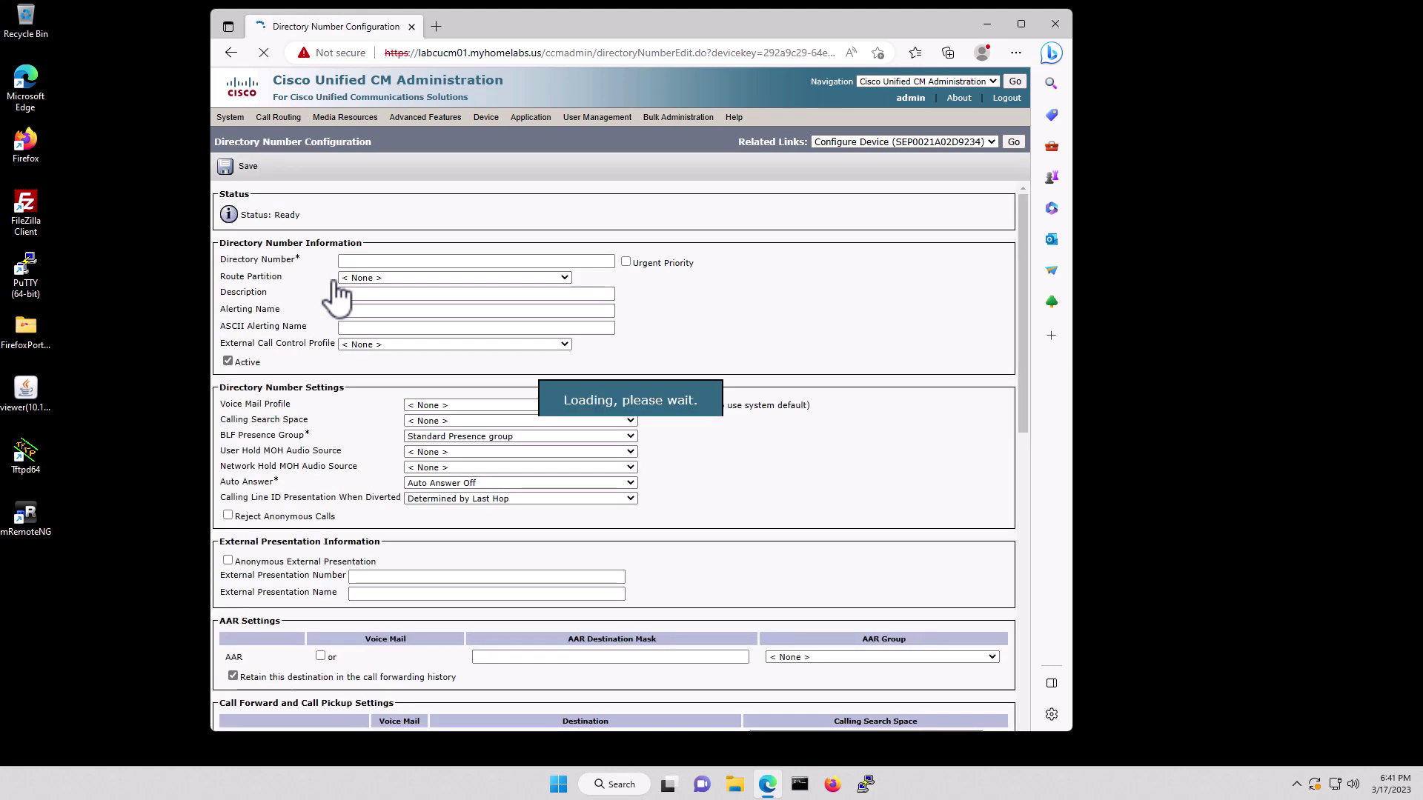
pyautogui.click(366, 261)
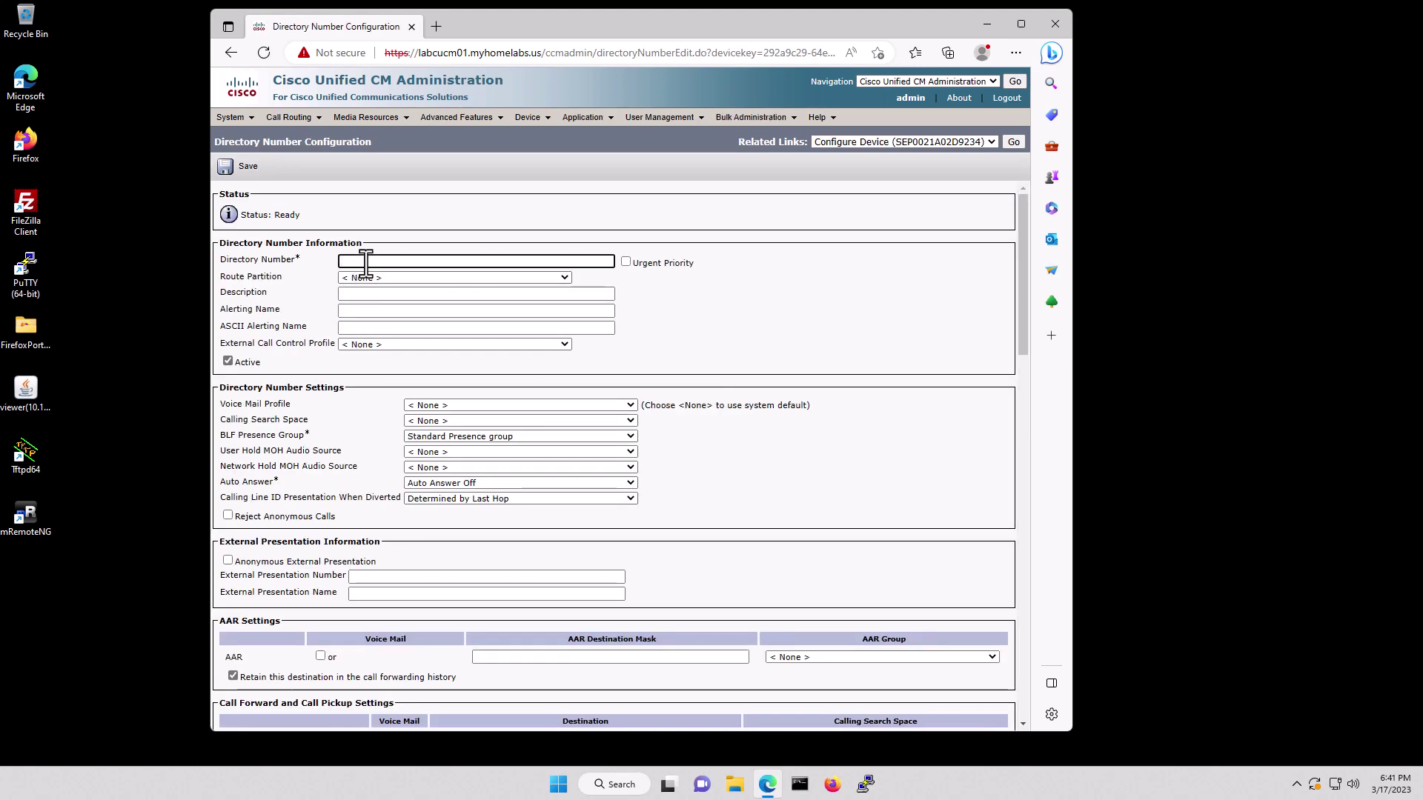
pyautogui.write('3001')
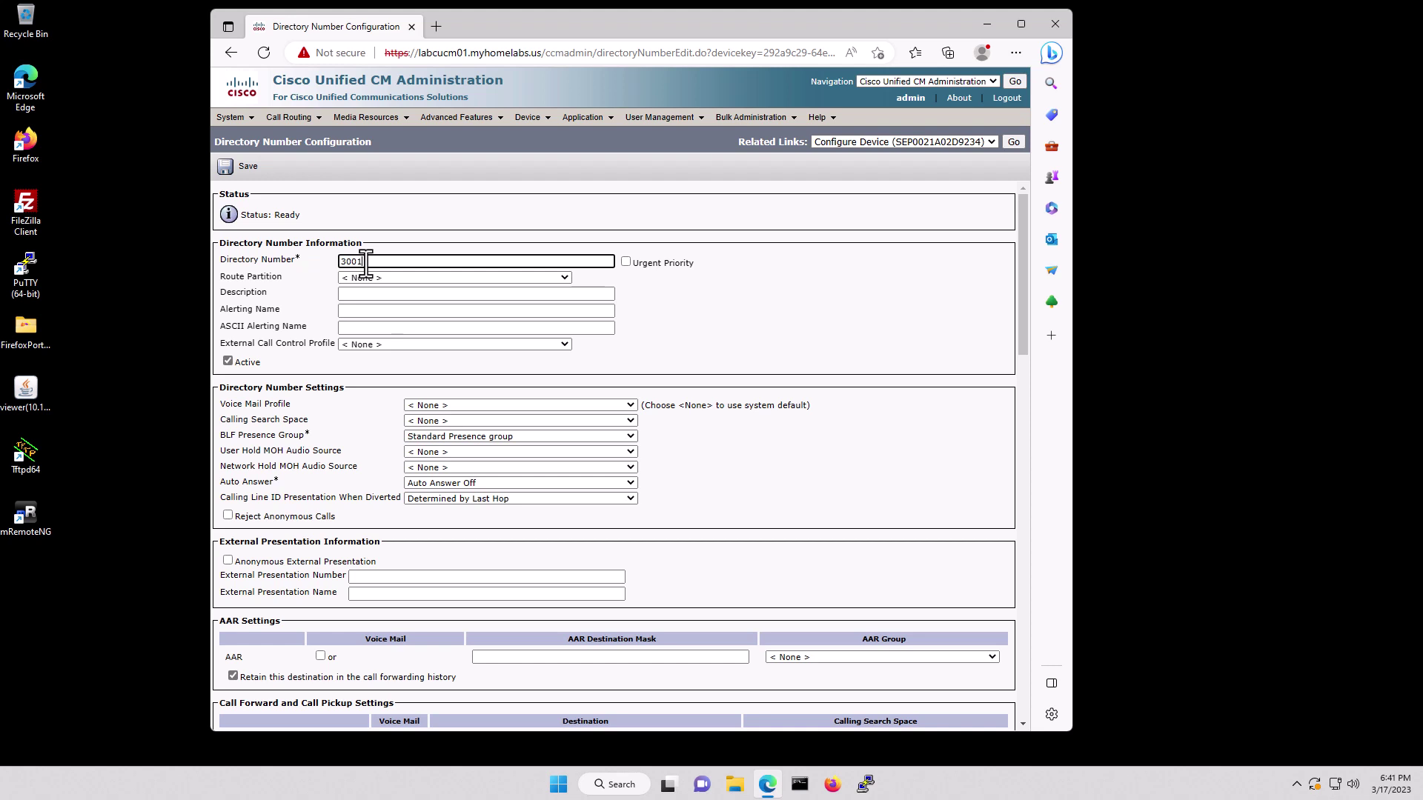
pyautogui.press('Tab')
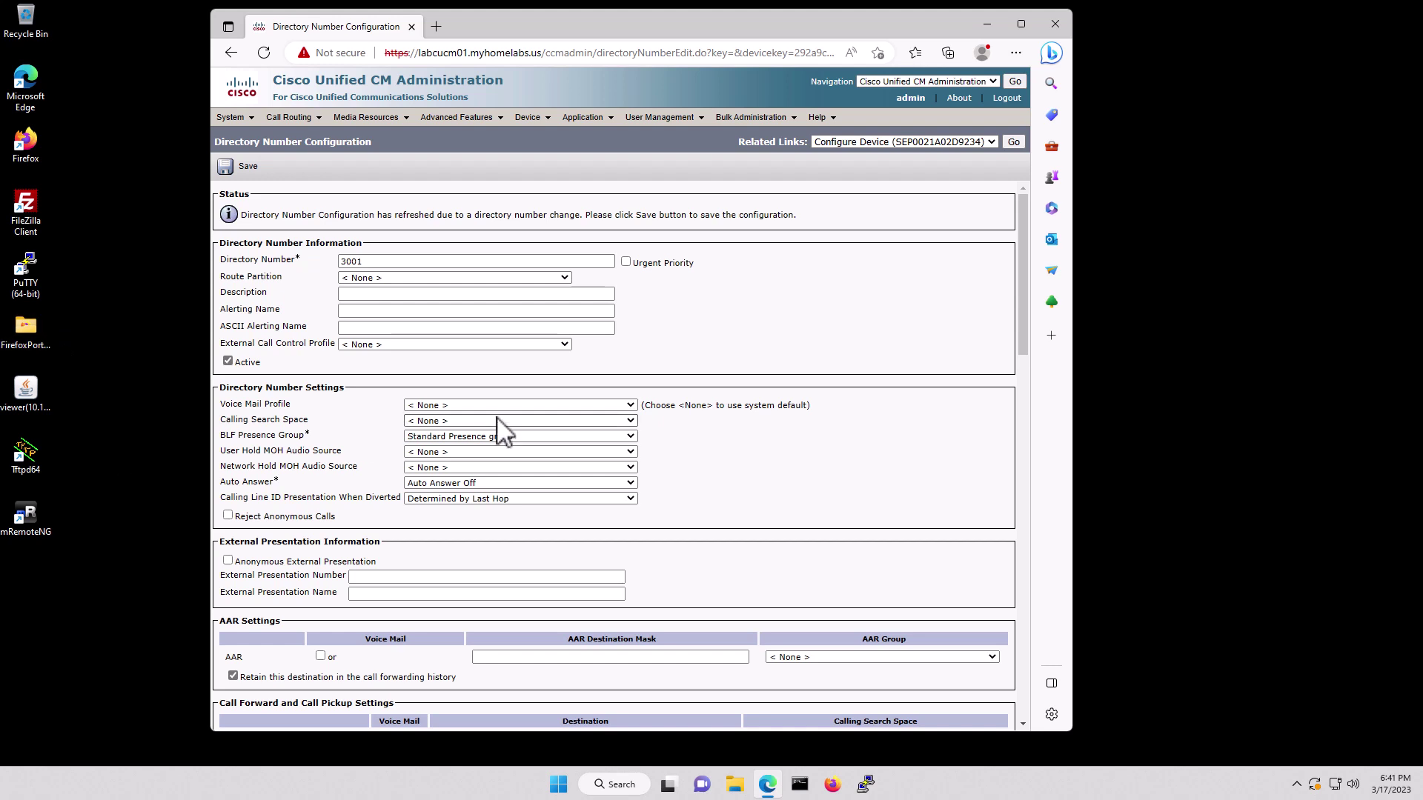
pyautogui.click(386, 279)
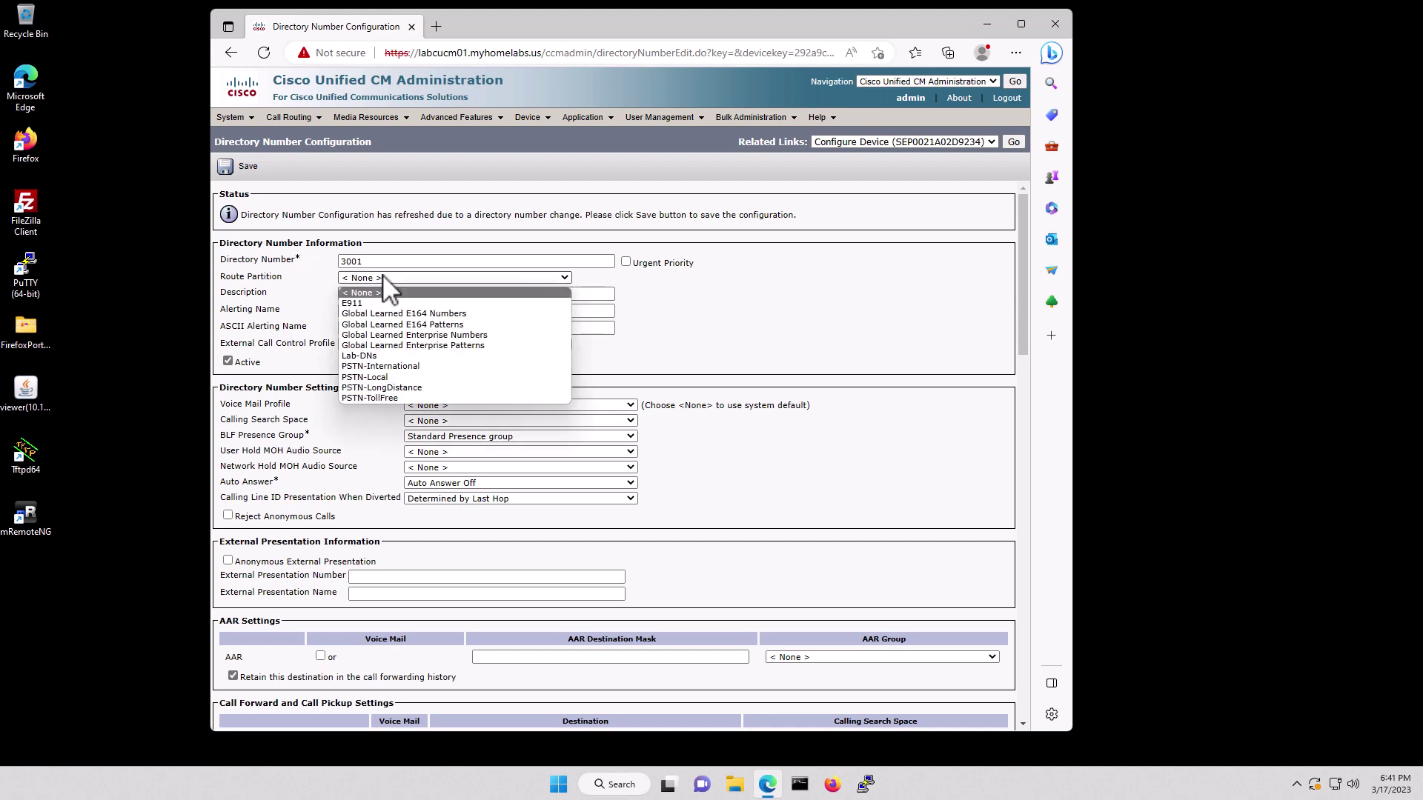
pyautogui.click(384, 355)
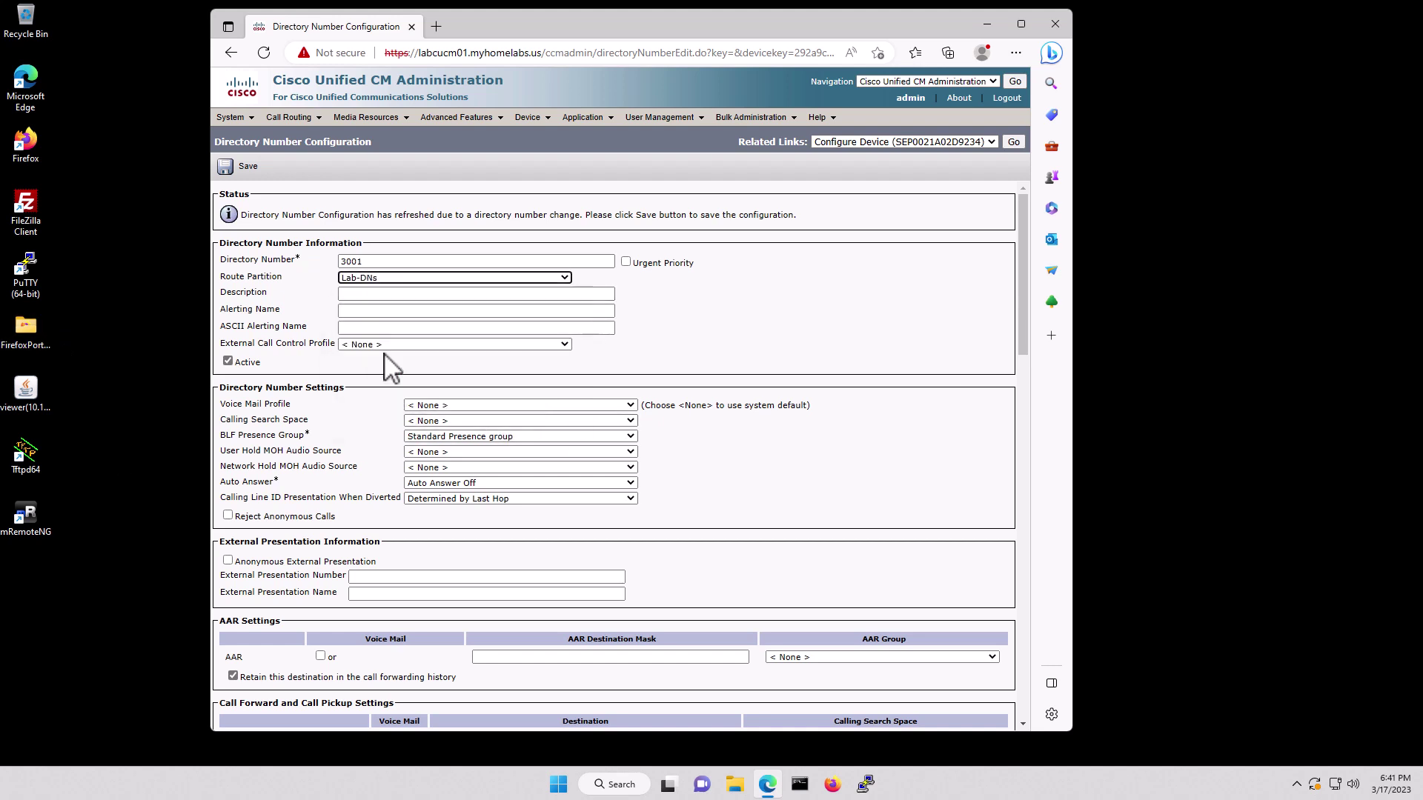
# Step: Set the line description and alerting names to 'Agent 3001', removing stray backticks
pyautogui.click(369, 294)
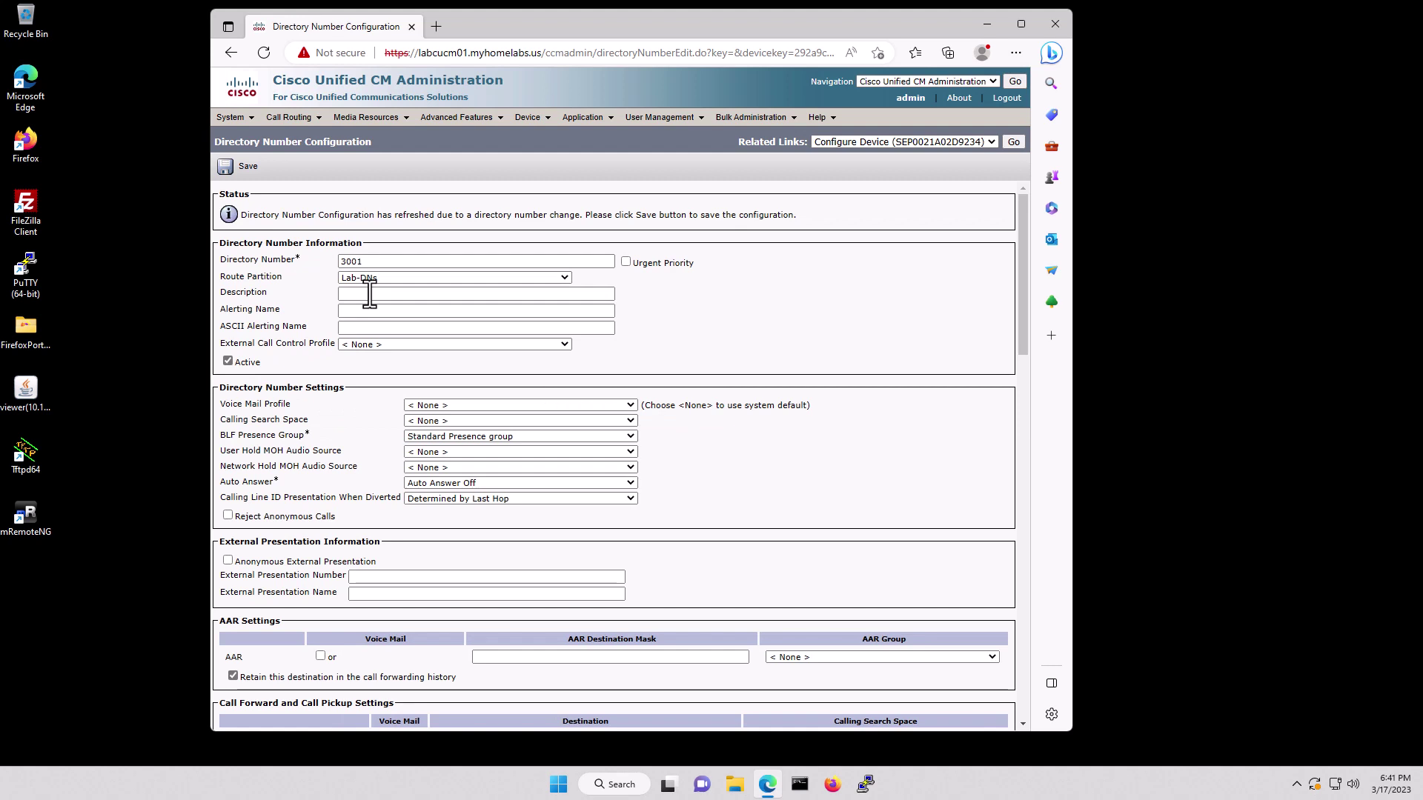
pyautogui.click(369, 294)
pyautogui.write('Agent')
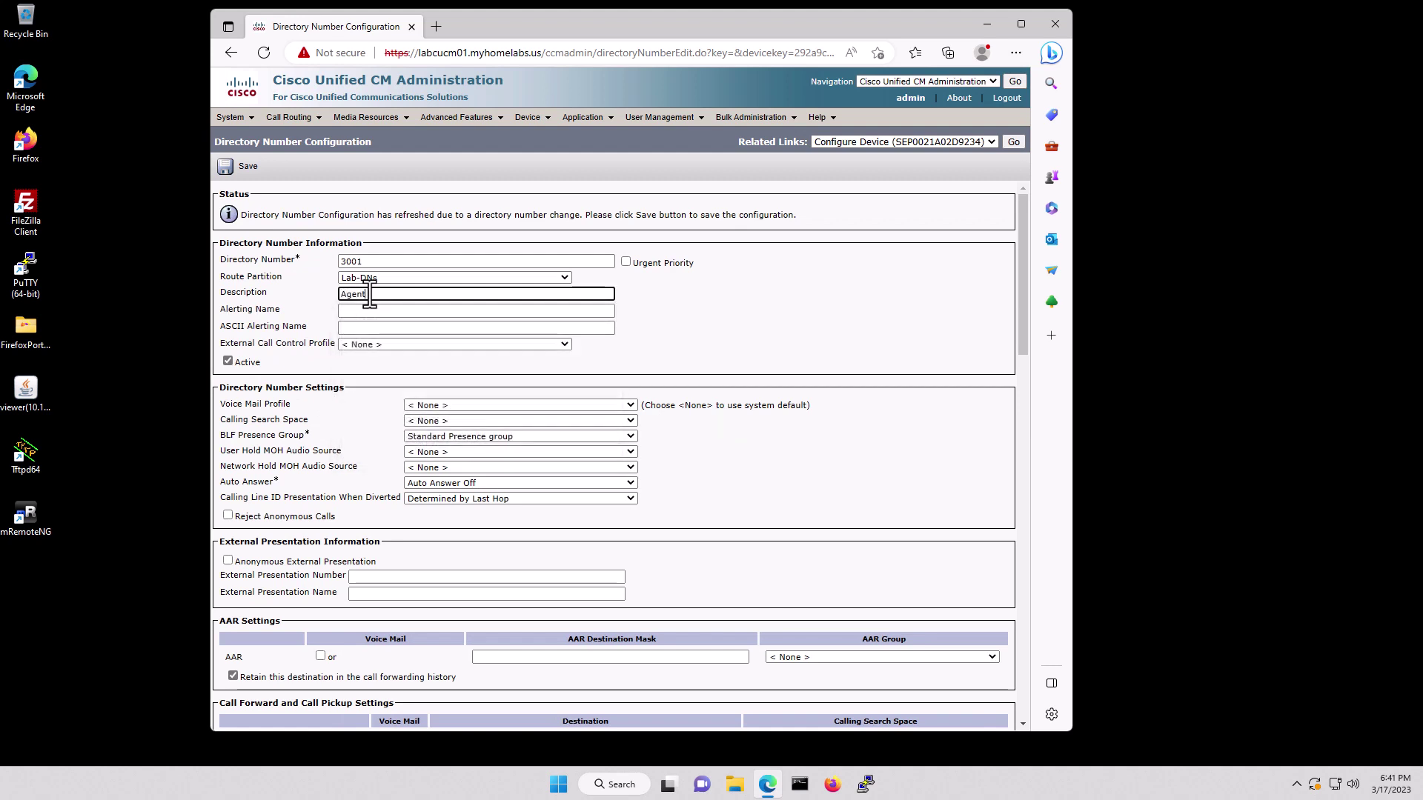
pyautogui.write(' 3001')
pyautogui.hotkey('ctrl', 'a')
pyautogui.press('Tab')
pyautogui.write('Agent 3001`')
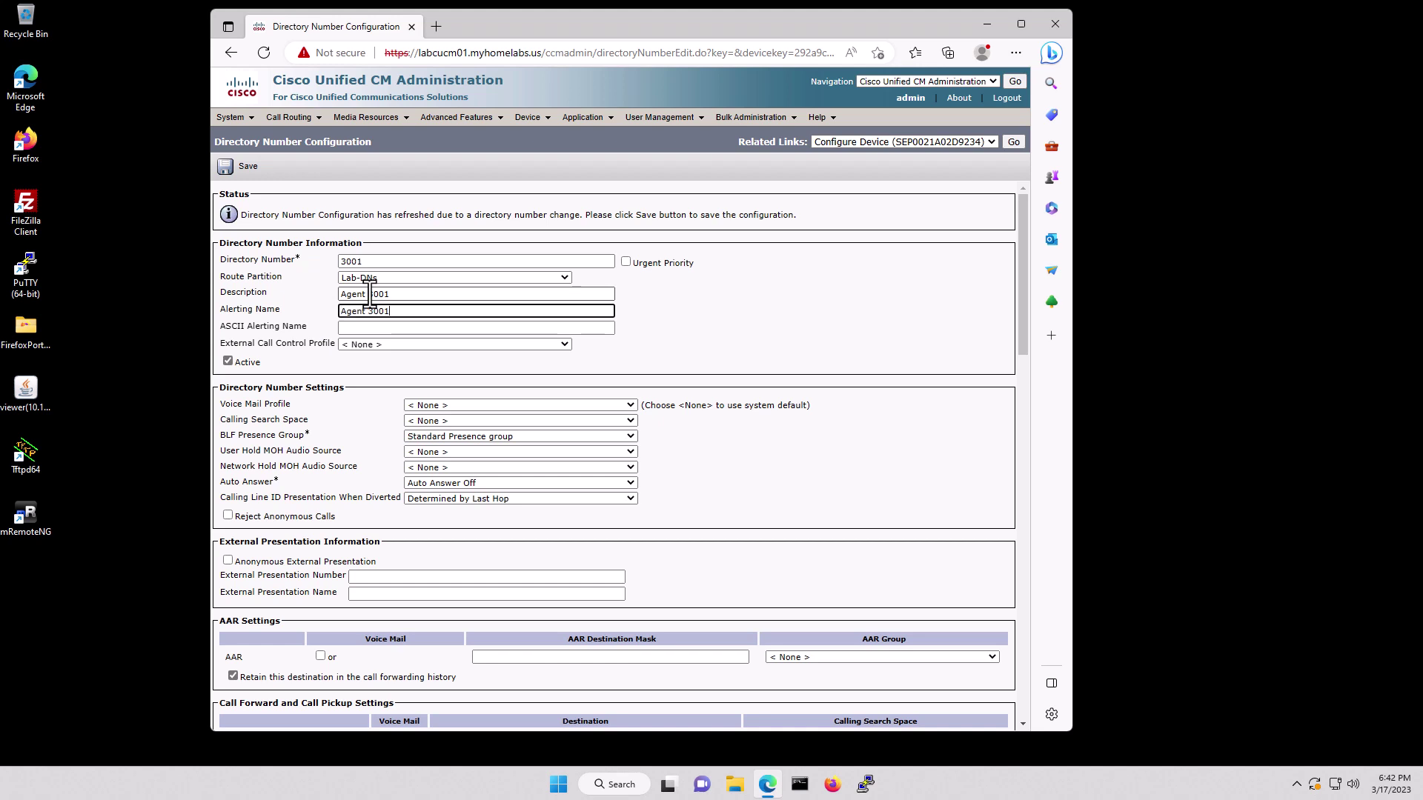
pyautogui.press('Tab')
pyautogui.press('End')
pyautogui.press('BackSpace')
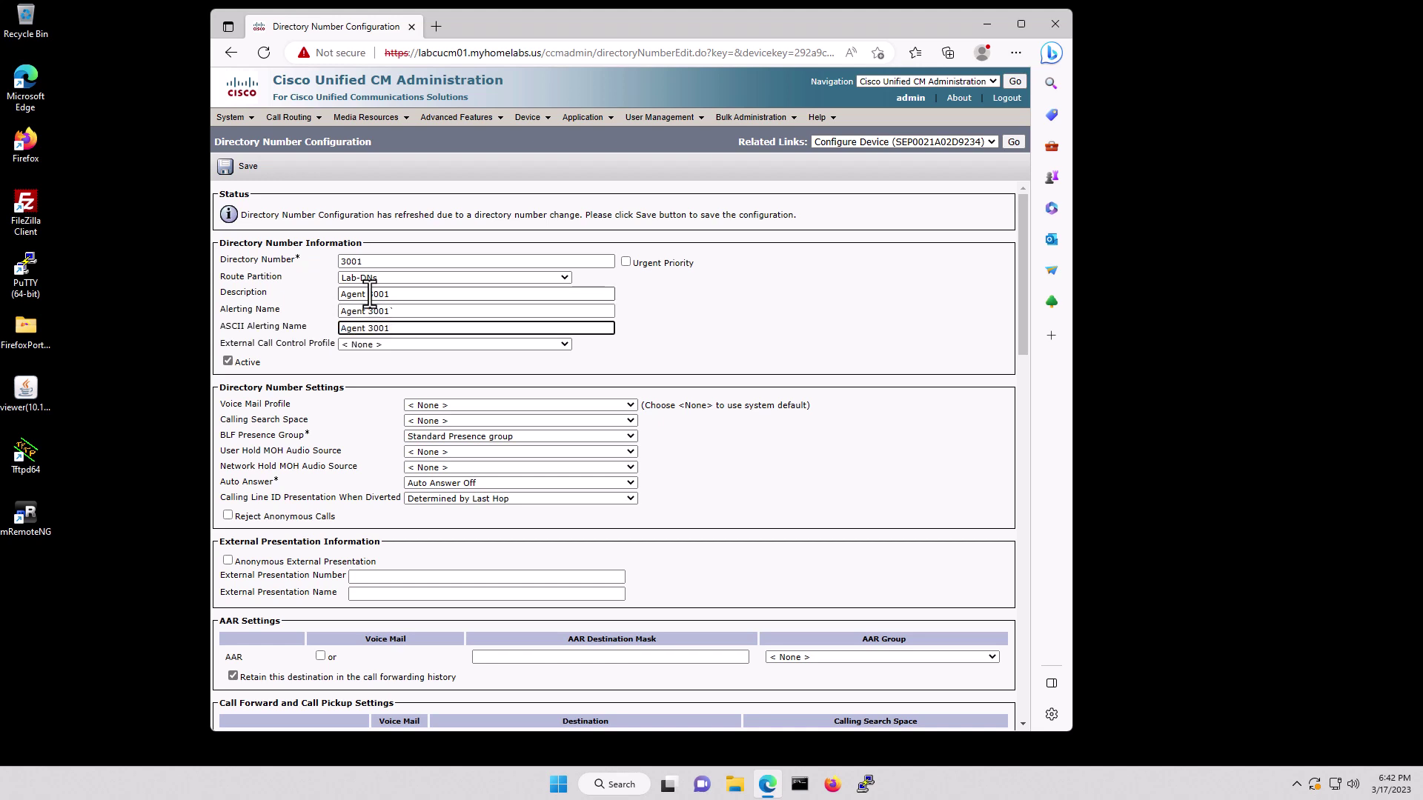
pyautogui.hotkey('shift', 'Tab')
pyautogui.press('End')
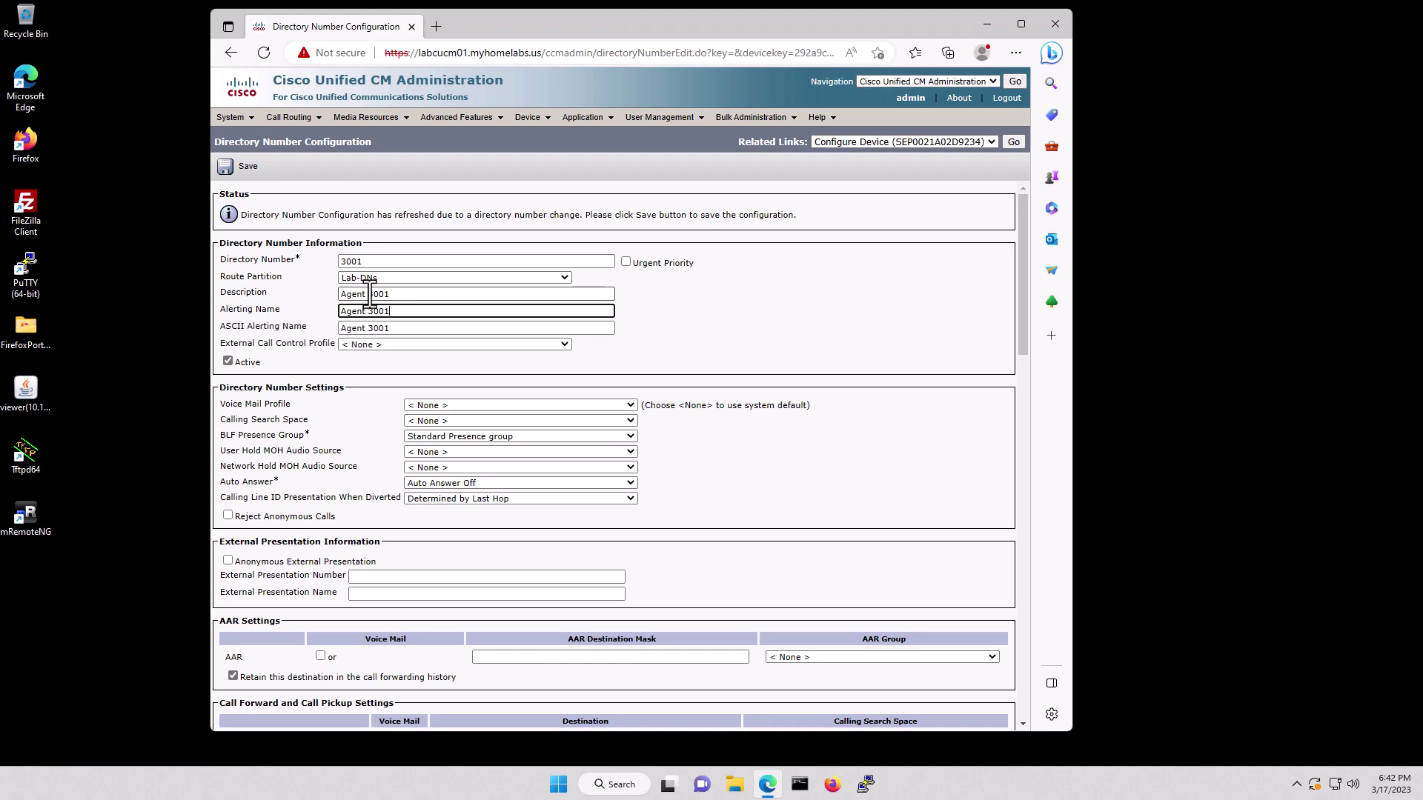
# Step: Keep voice mail profile None, set CSS Lab-CSS and both hold sources to 1-SampleAudioSource
pyautogui.click(470, 405)
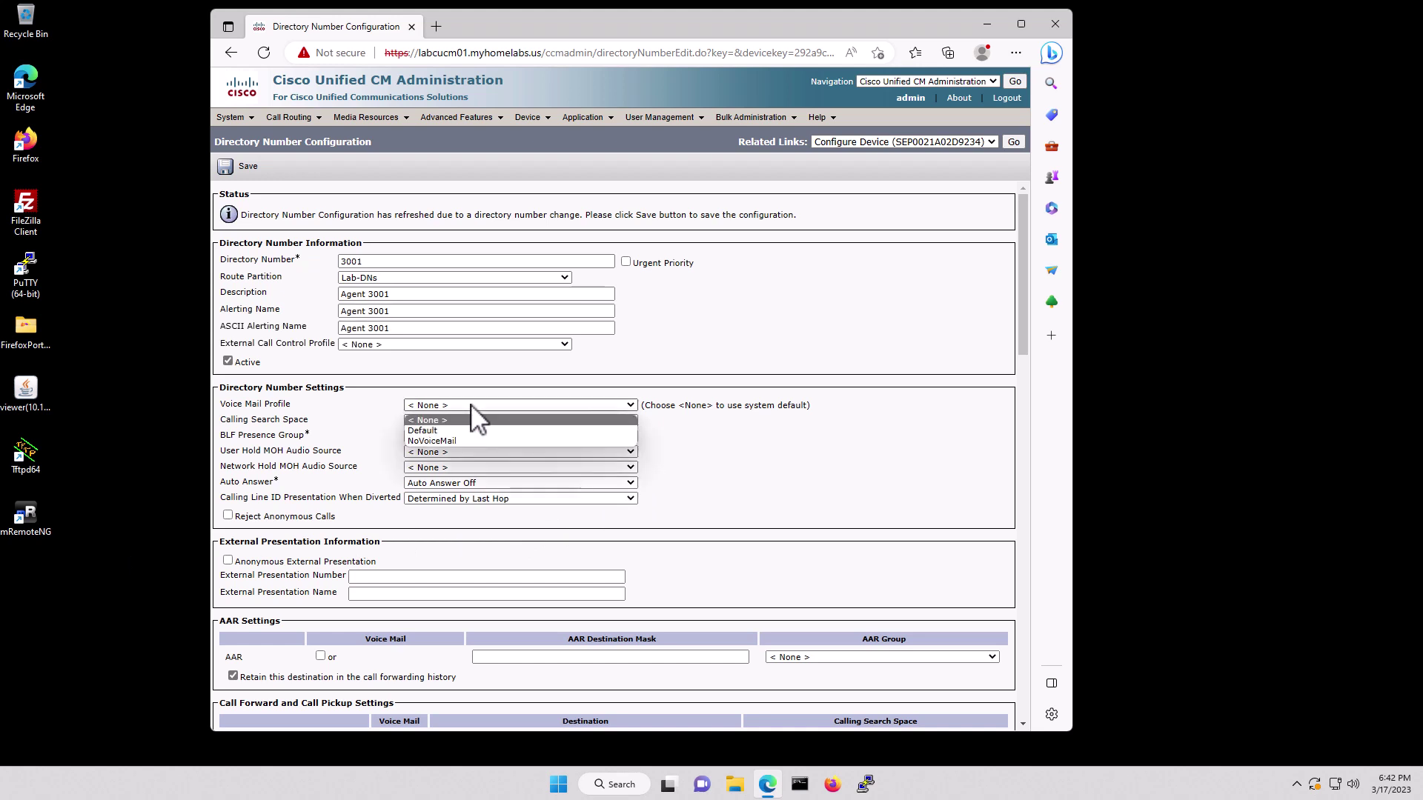
pyautogui.click(492, 381)
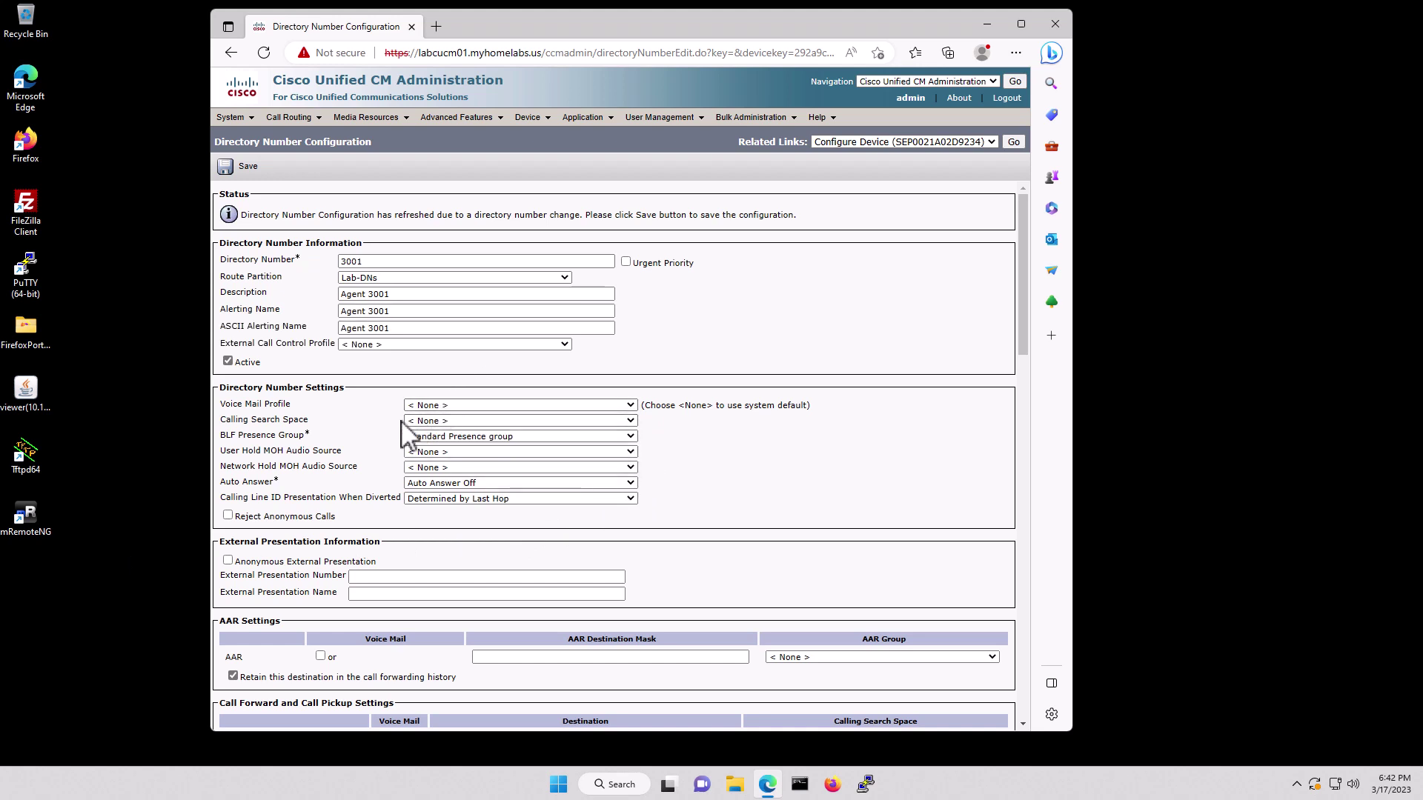
pyautogui.click(442, 421)
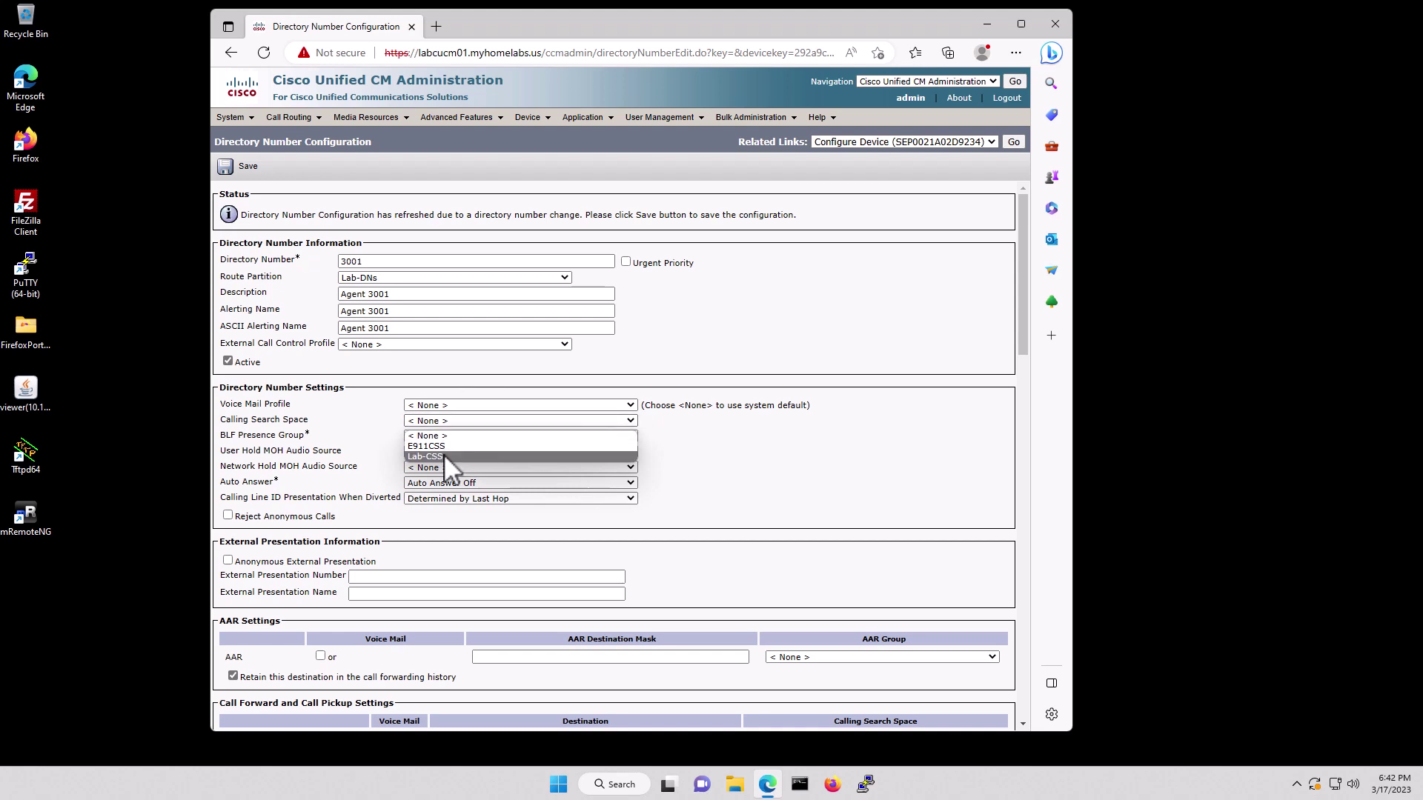
pyautogui.click(443, 453)
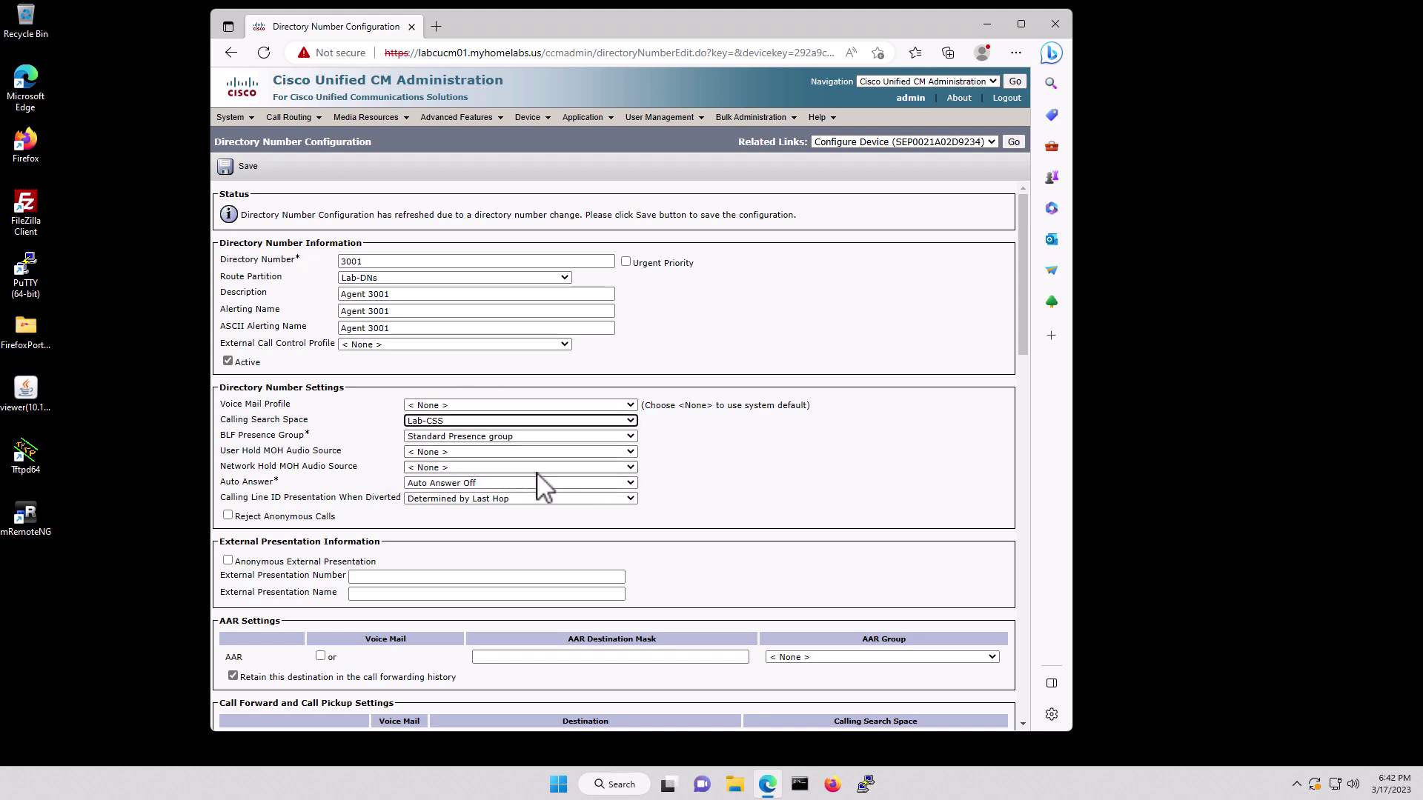
pyautogui.click(447, 452)
pyautogui.click(447, 477)
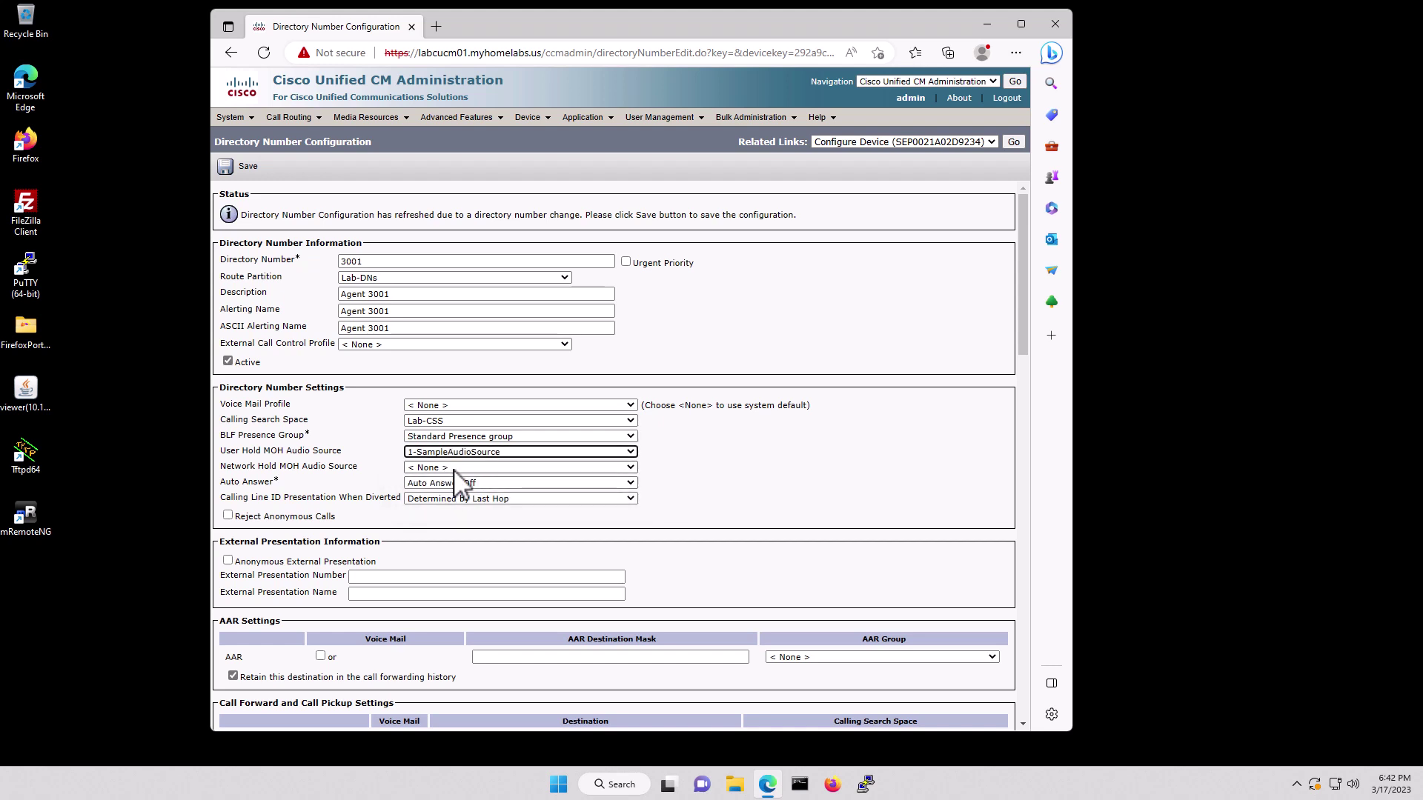
pyautogui.click(453, 467)
pyautogui.click(455, 492)
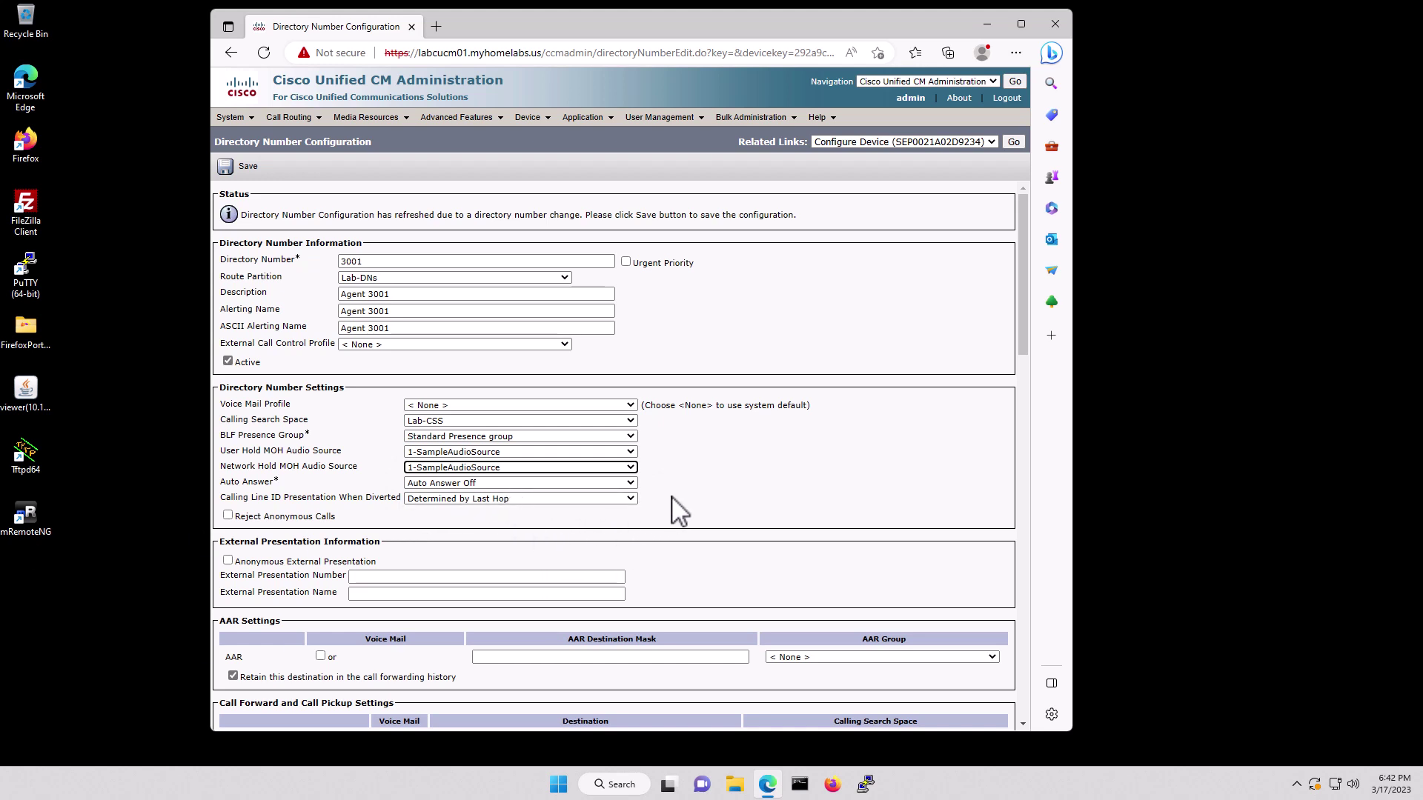
# Step: Set the caller ID display to 'Agent 3001' and the line text label to 3001
pyautogui.scroll(-4, 752, 470)
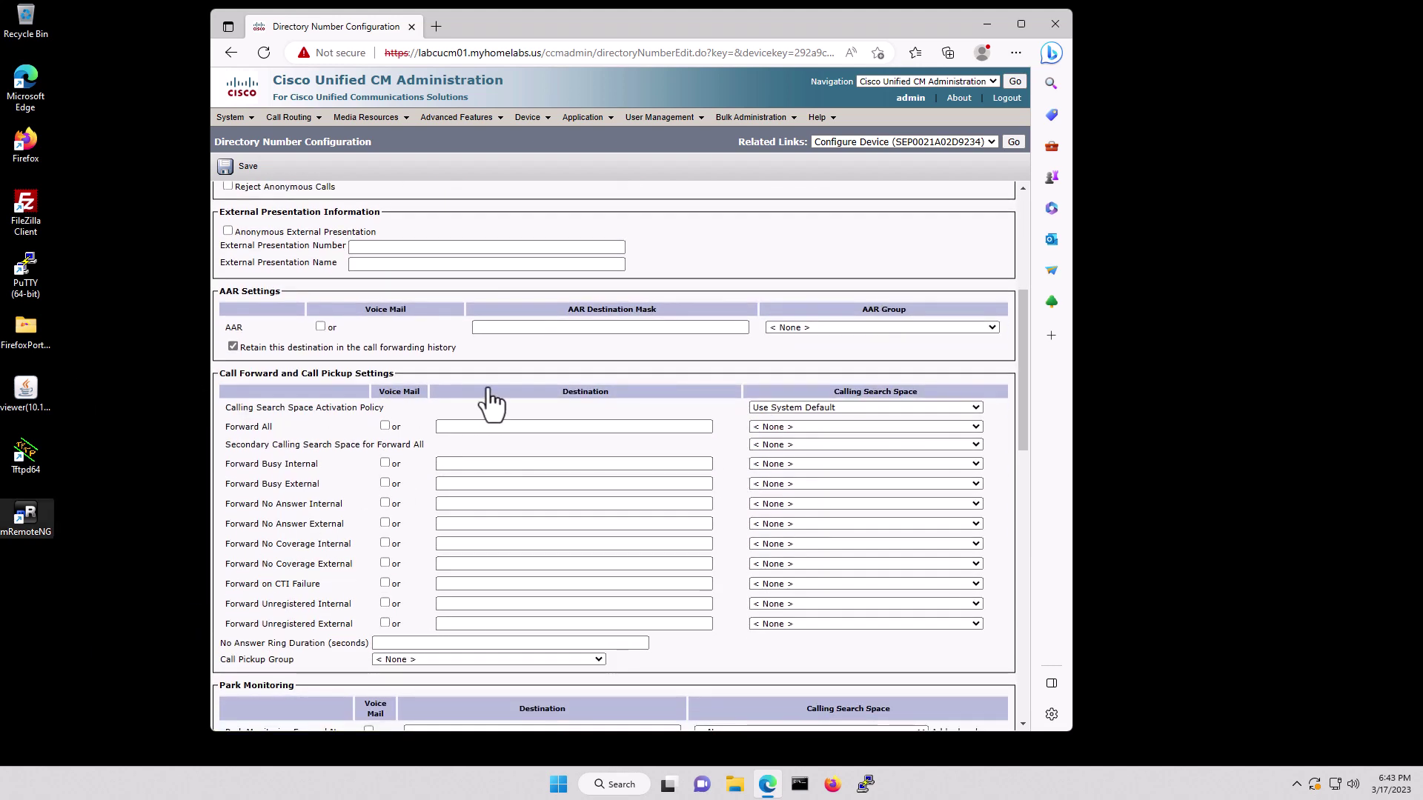
pyautogui.scroll(-1, 548, 330)
pyautogui.scroll(-5, 552, 330)
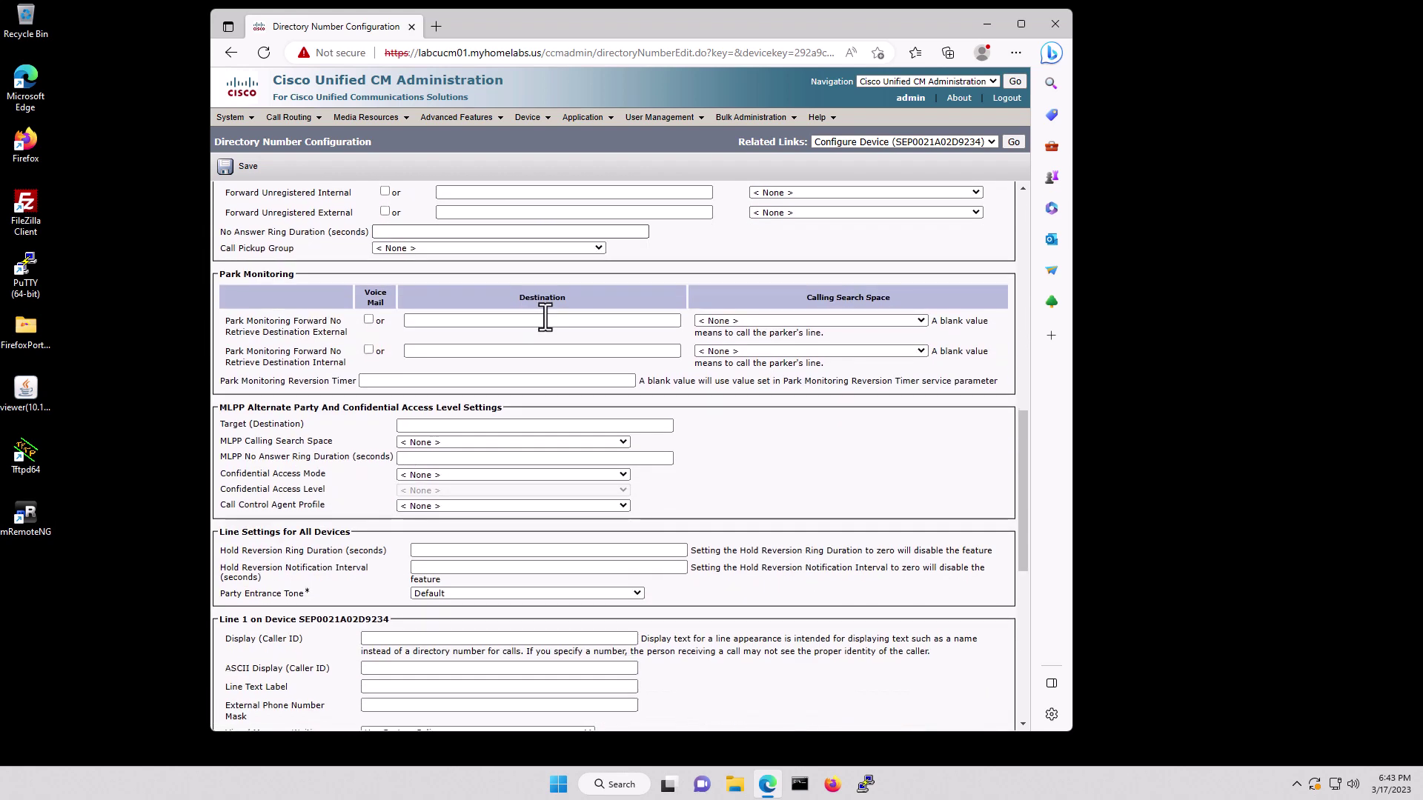
pyautogui.scroll(-1, 545, 318)
pyautogui.scroll(-3, 545, 317)
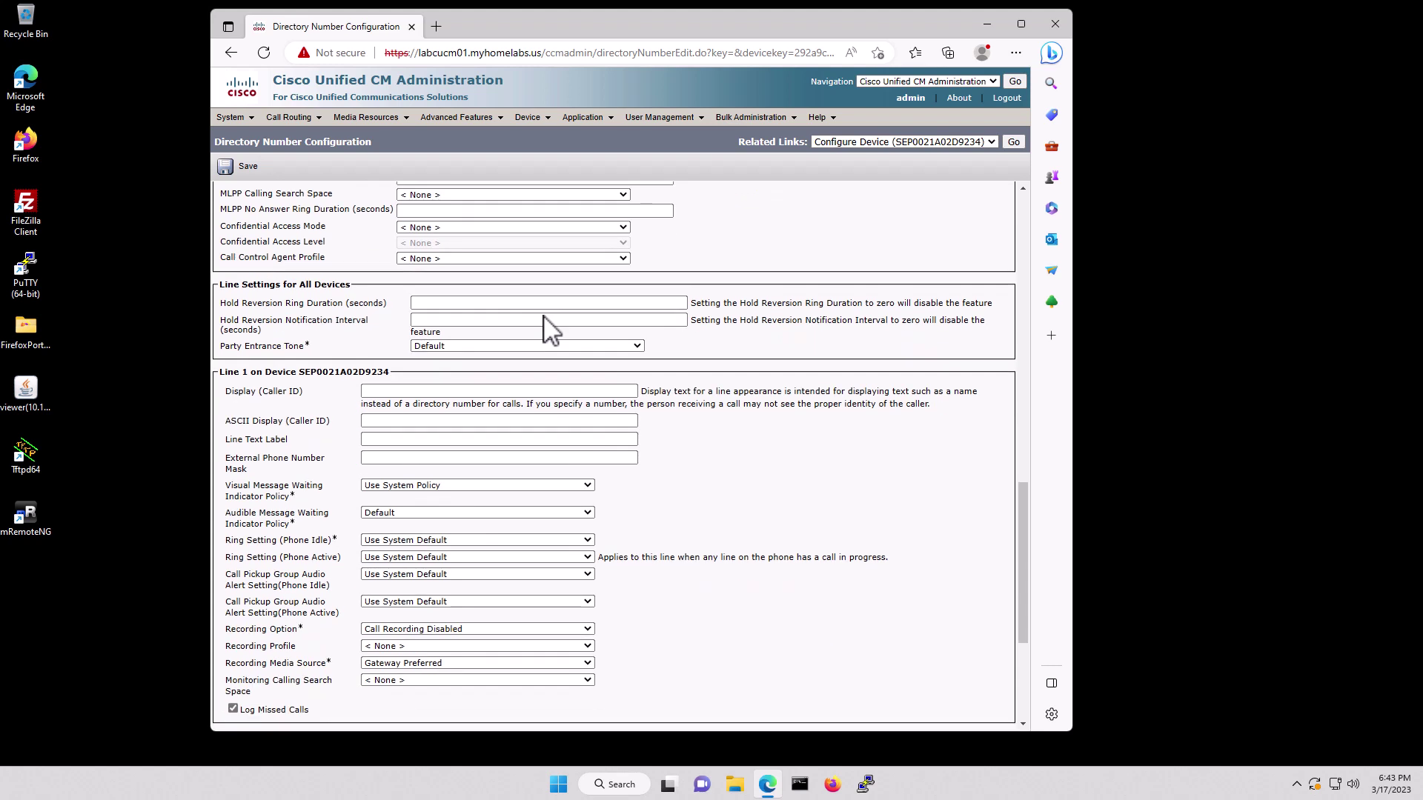
pyautogui.click(393, 309)
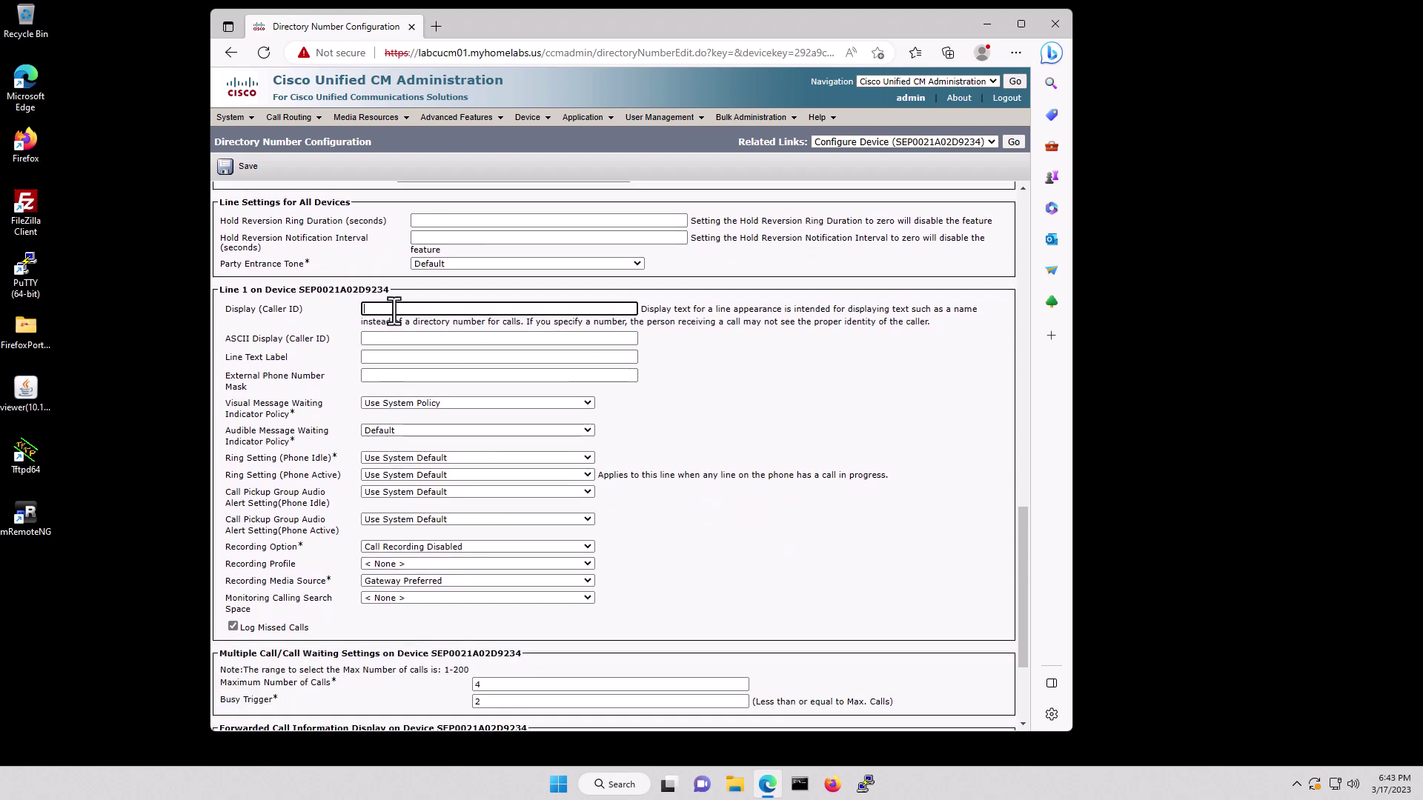
pyautogui.write('Agent 3001')
pyautogui.hotkey('ctrl', 'a')
pyautogui.press('BackSpace')
pyautogui.write('Agent 3001')
pyautogui.press('Tab')
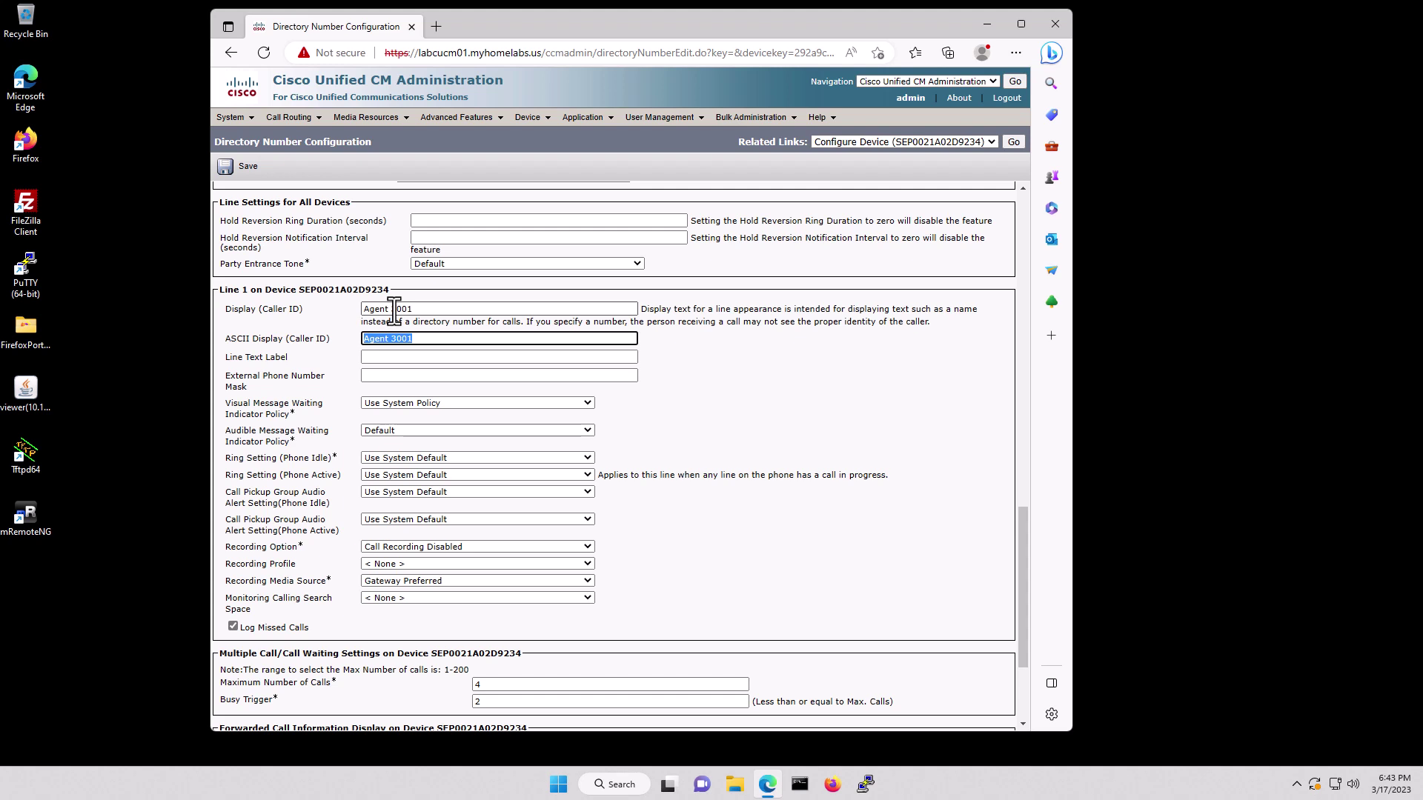
pyautogui.press('Tab')
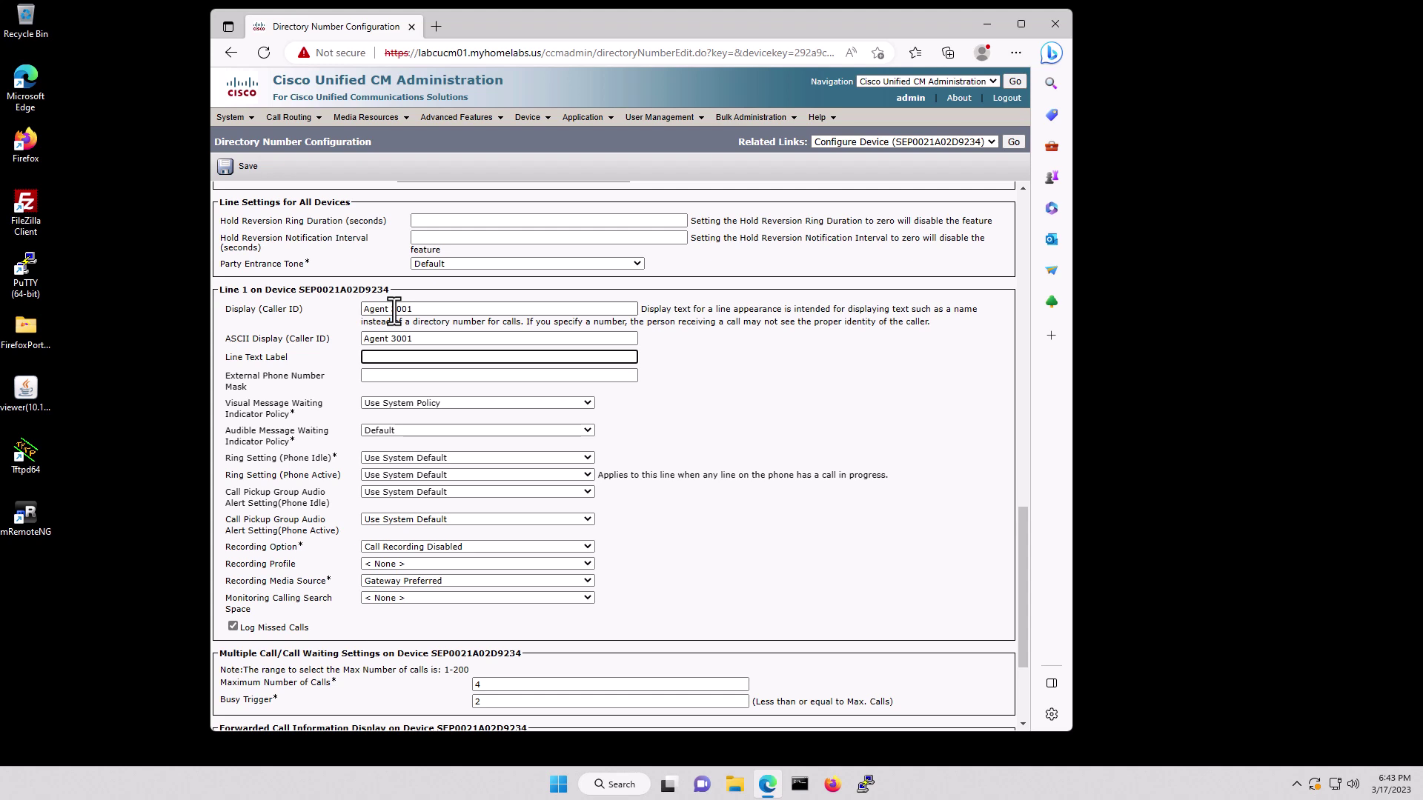
pyautogui.write('3001')
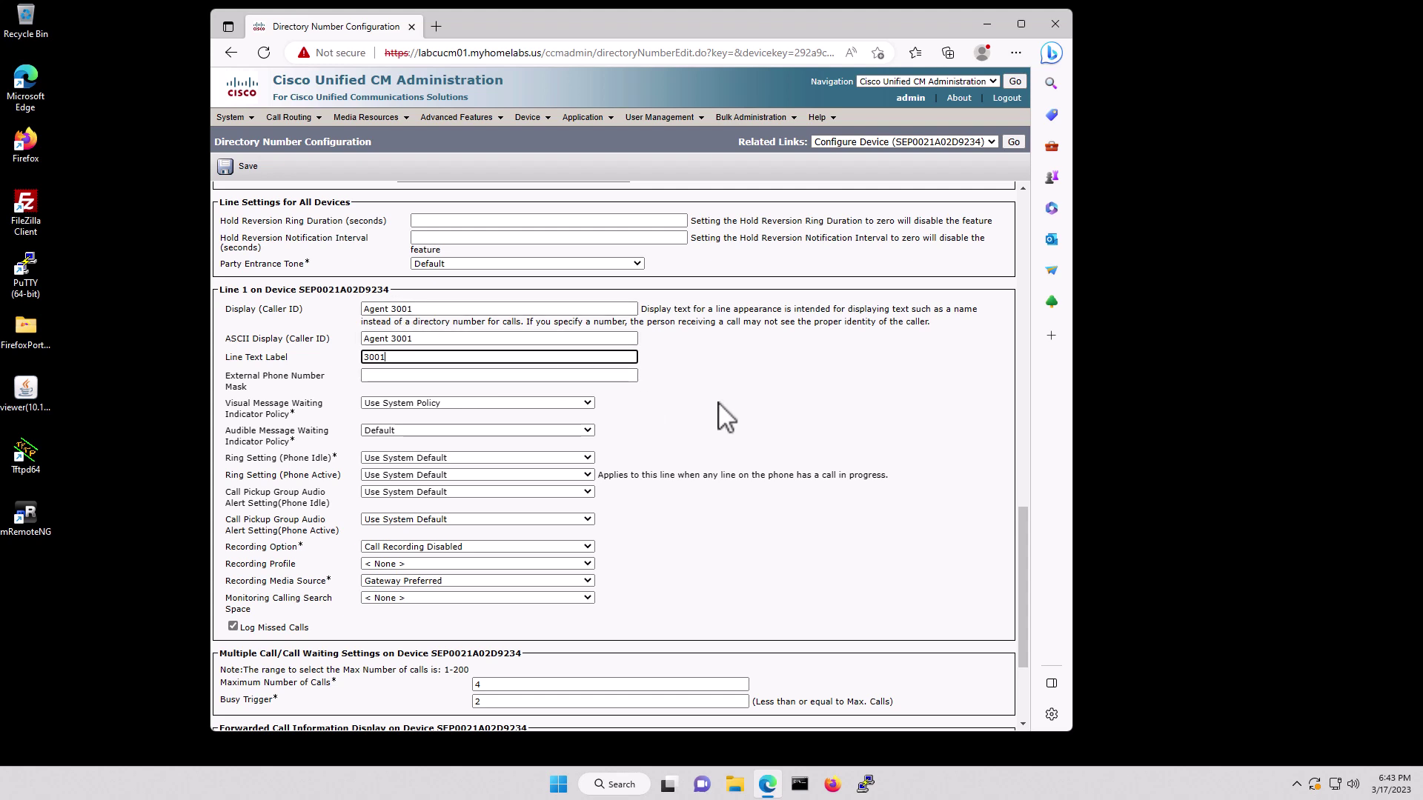
# Step: Show forwarded caller name, caller number and dialed number, then save directory number 3001
pyautogui.scroll(-3, 725, 419)
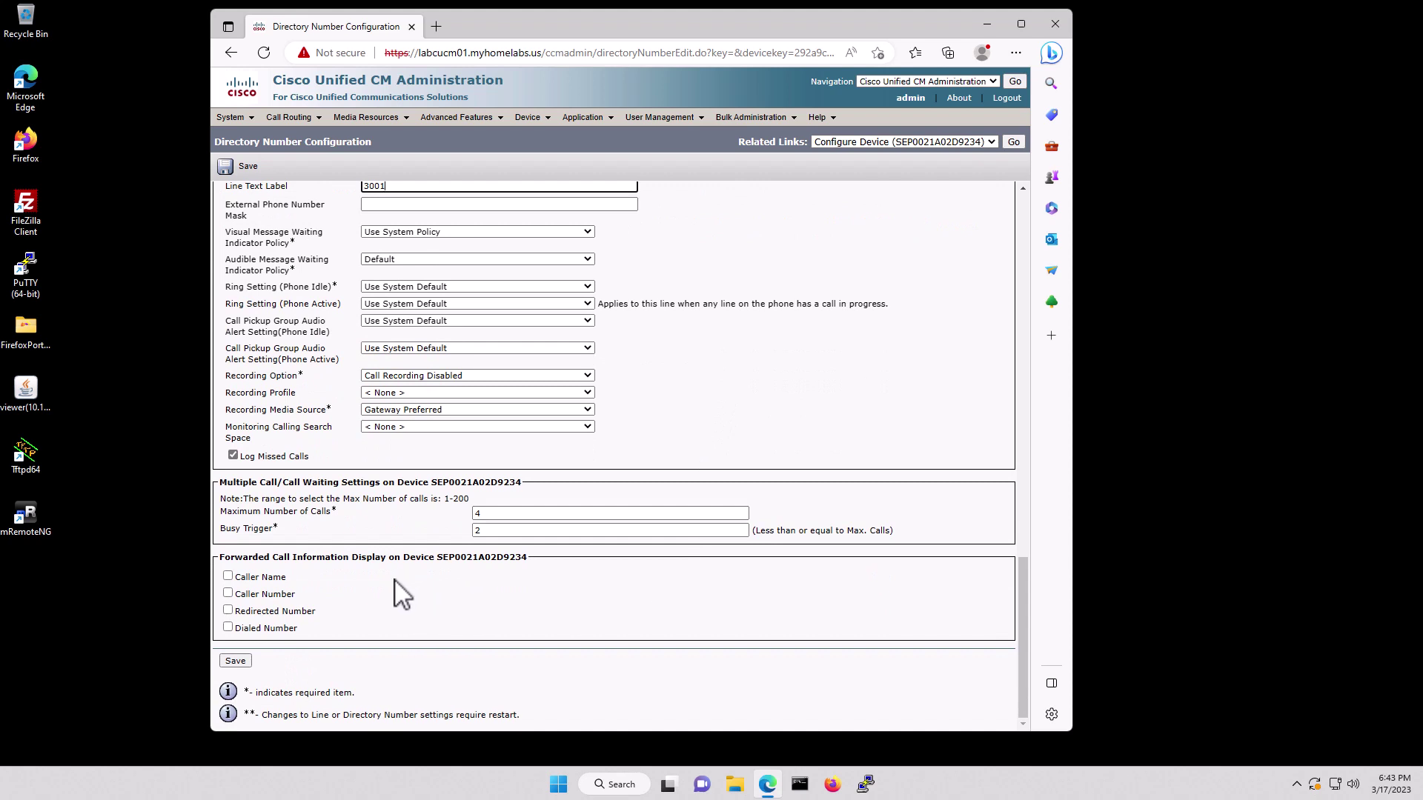
pyautogui.click(228, 577)
pyautogui.click(229, 592)
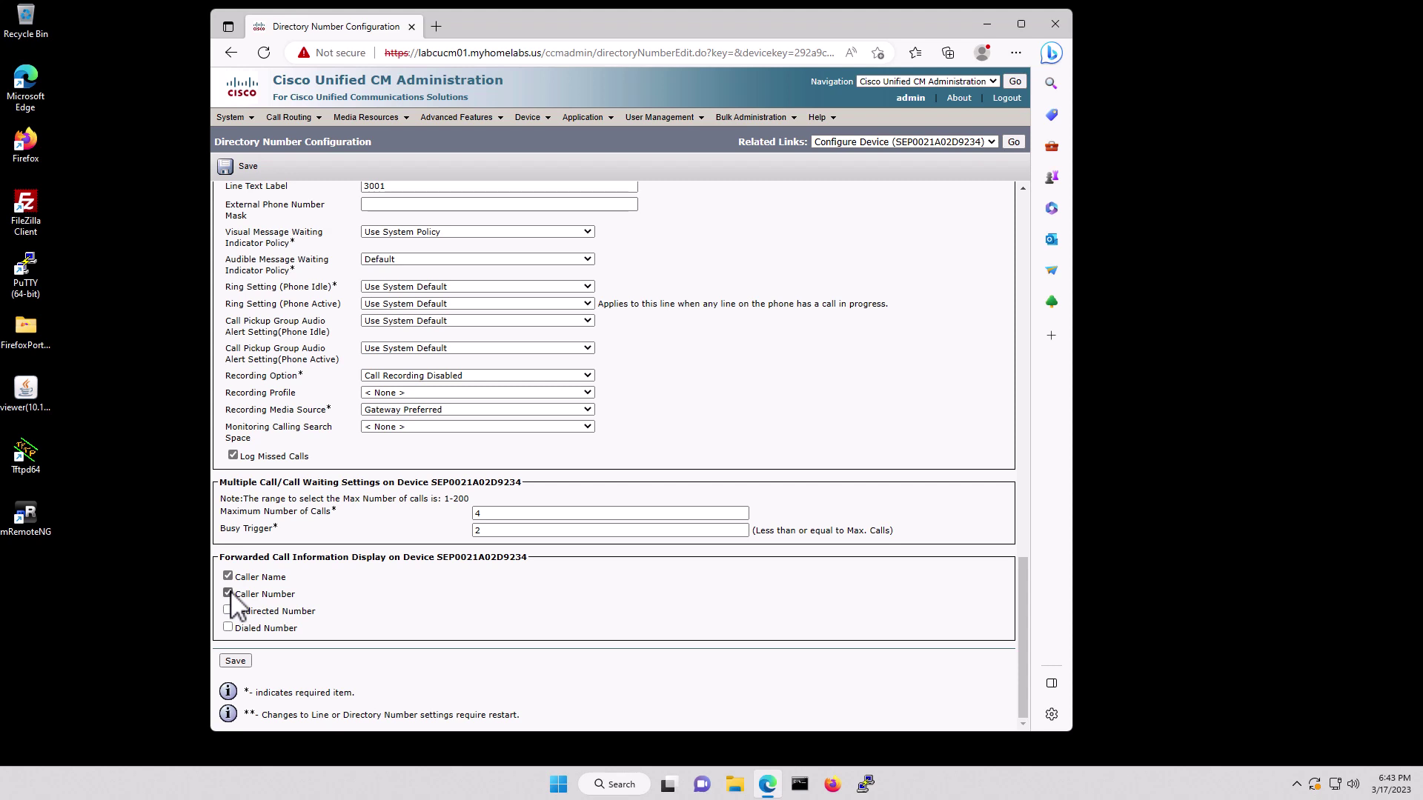
pyautogui.click(227, 627)
pyautogui.click(236, 661)
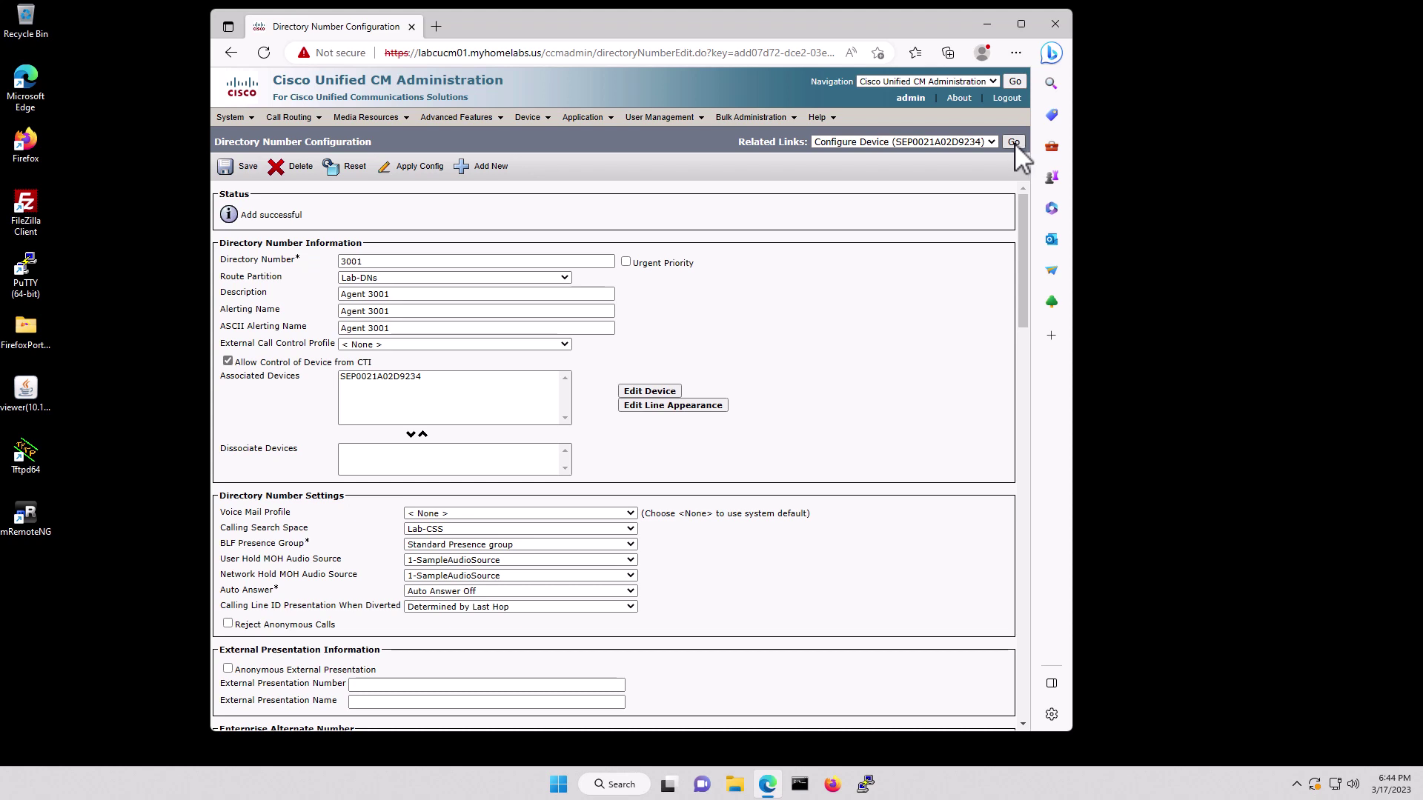
# Step: Apply the configuration to phone SEP0021A02D9234, confirm, and return to Find and List Phones
pyautogui.click(1014, 143)
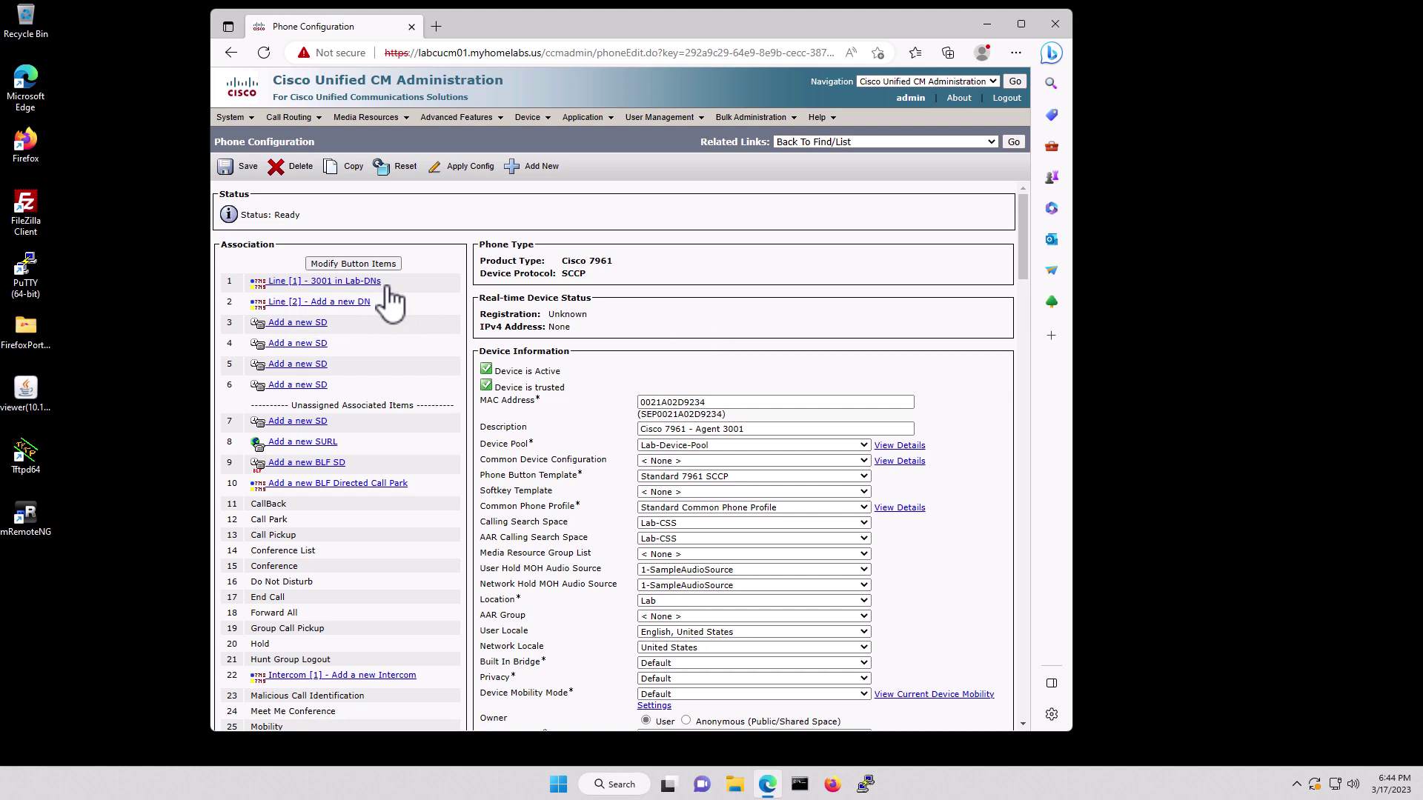
pyautogui.click(467, 169)
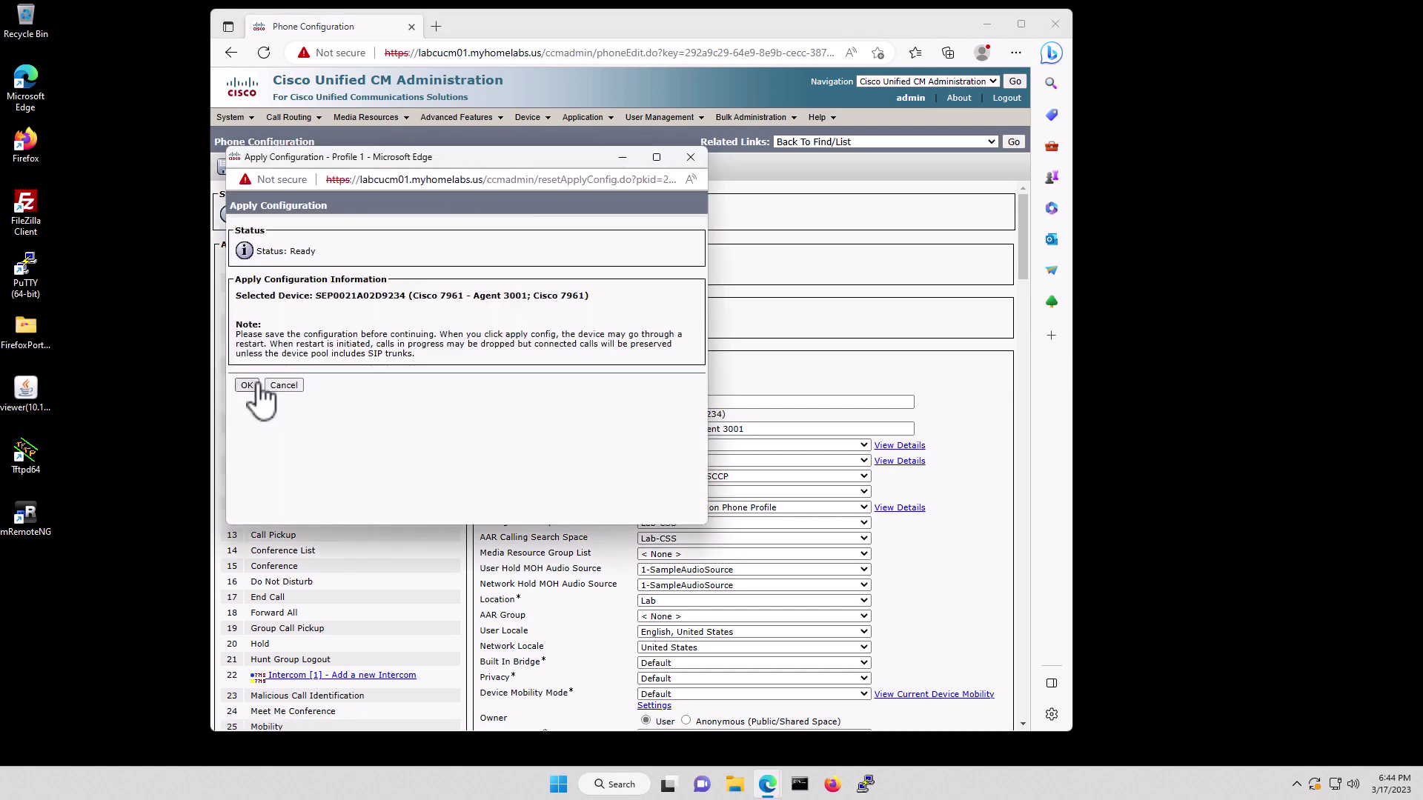
pyautogui.click(247, 385)
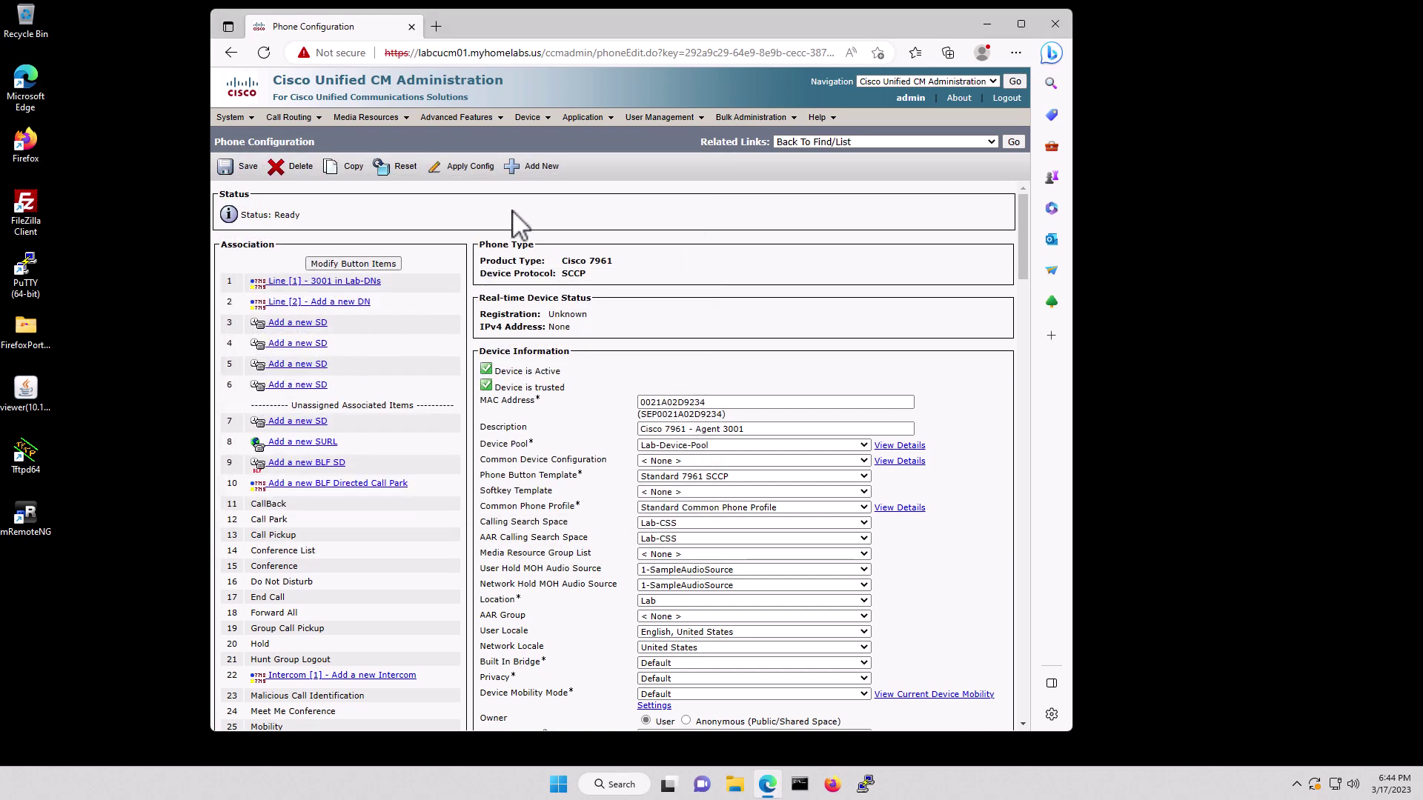
pyautogui.click(1014, 143)
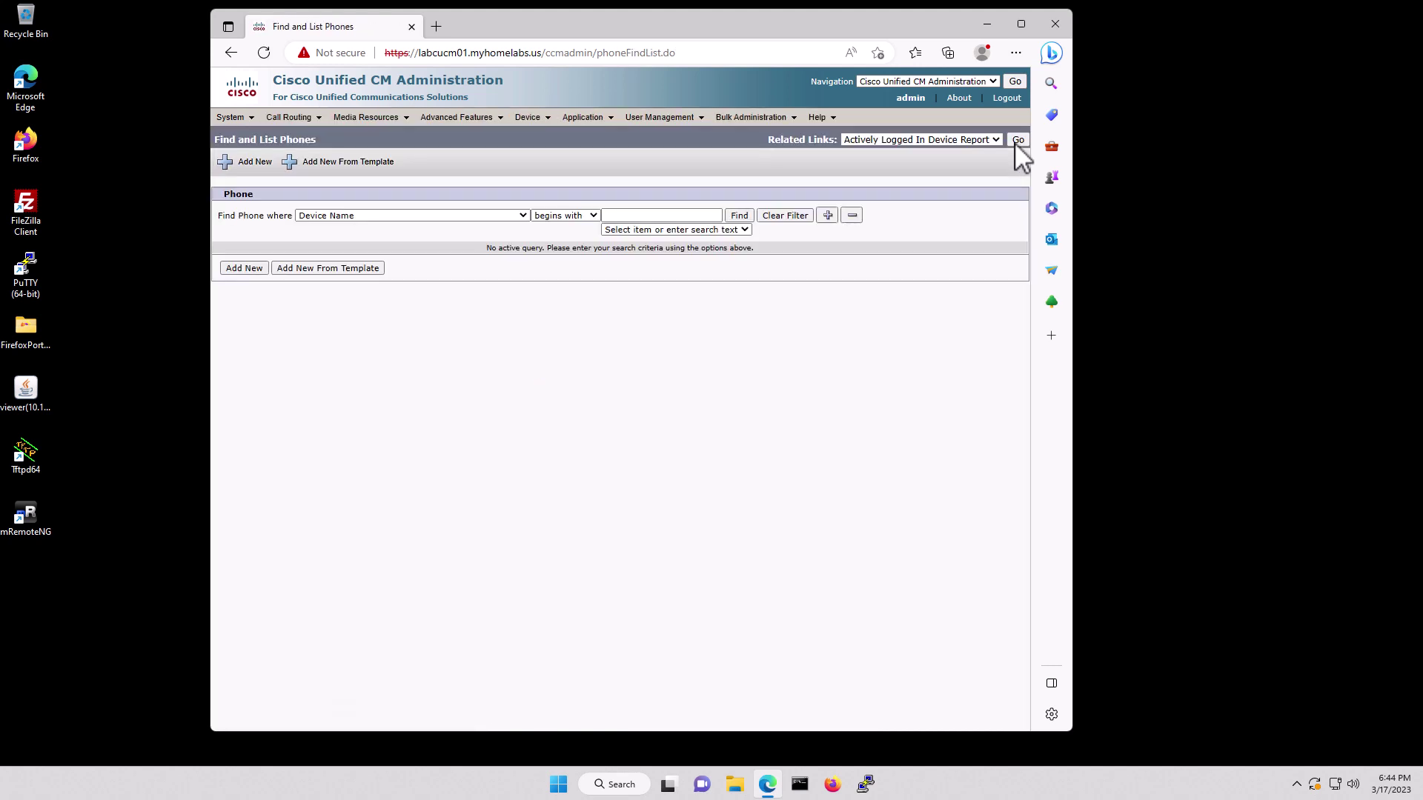
# Step: Run an empty phone search to list SEP0021A02D9234, Cisco 7961 - Agent 3001
pyautogui.click(739, 216)
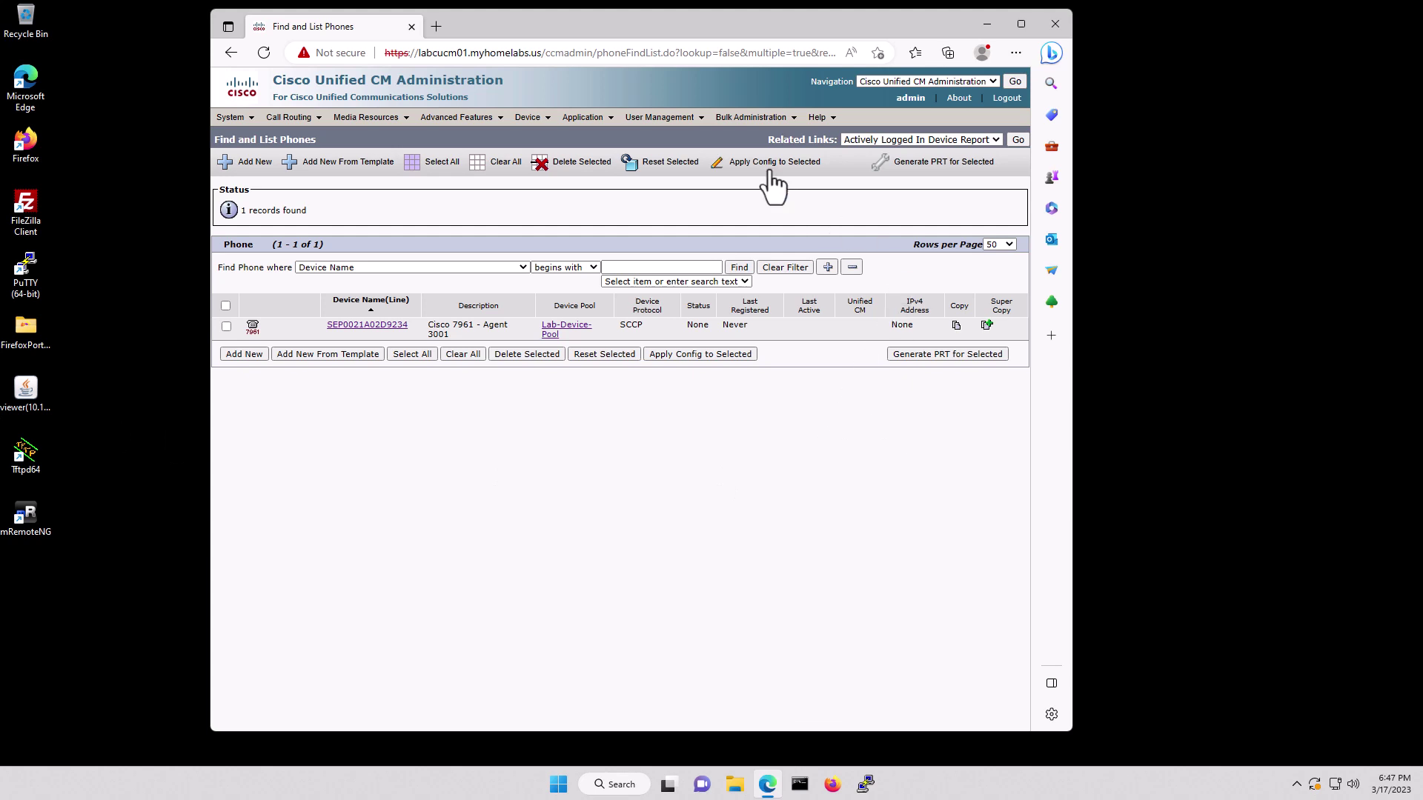
# Step: Move SEP0021A02D9234 into application user cmpguser's controlled devices and save
pyautogui.click(663, 118)
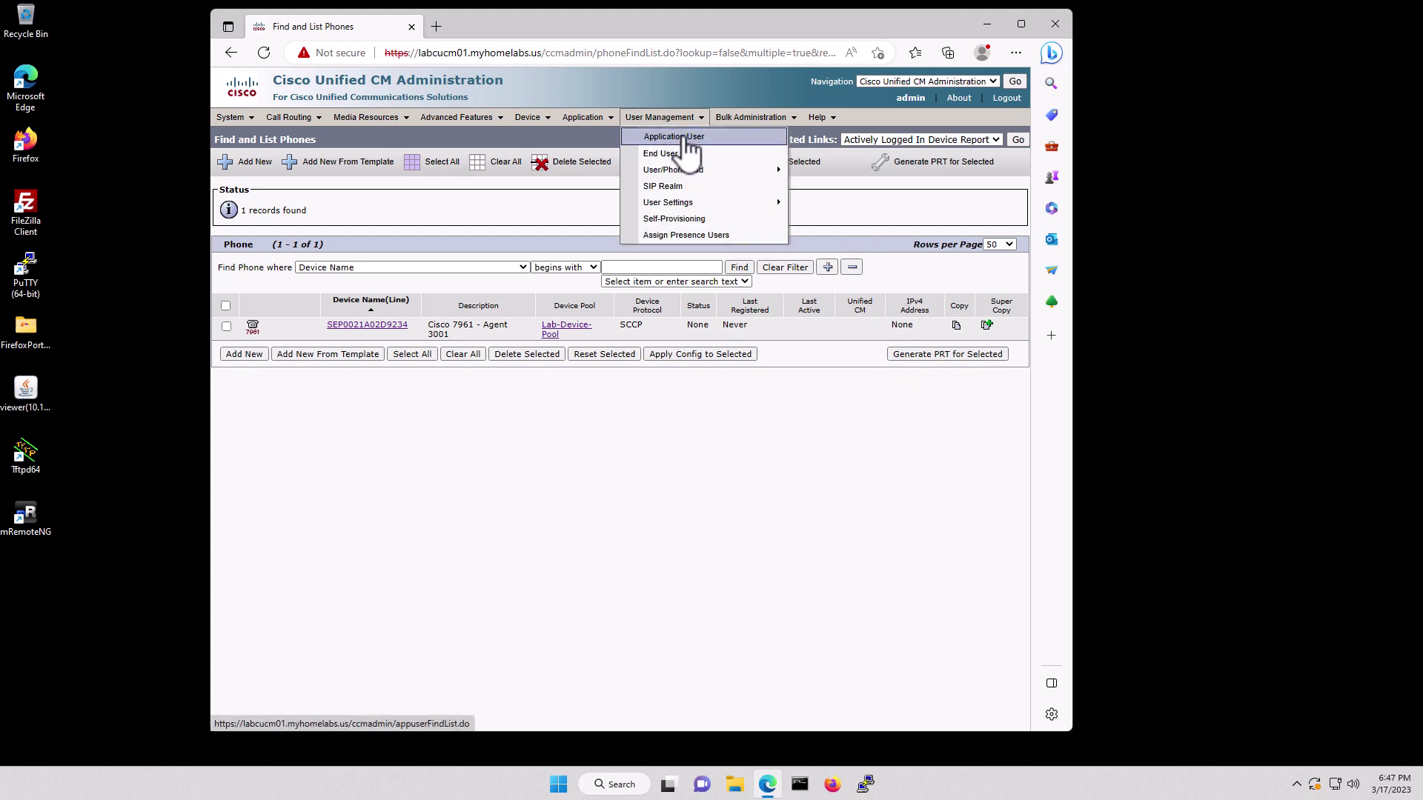
pyautogui.click(674, 137)
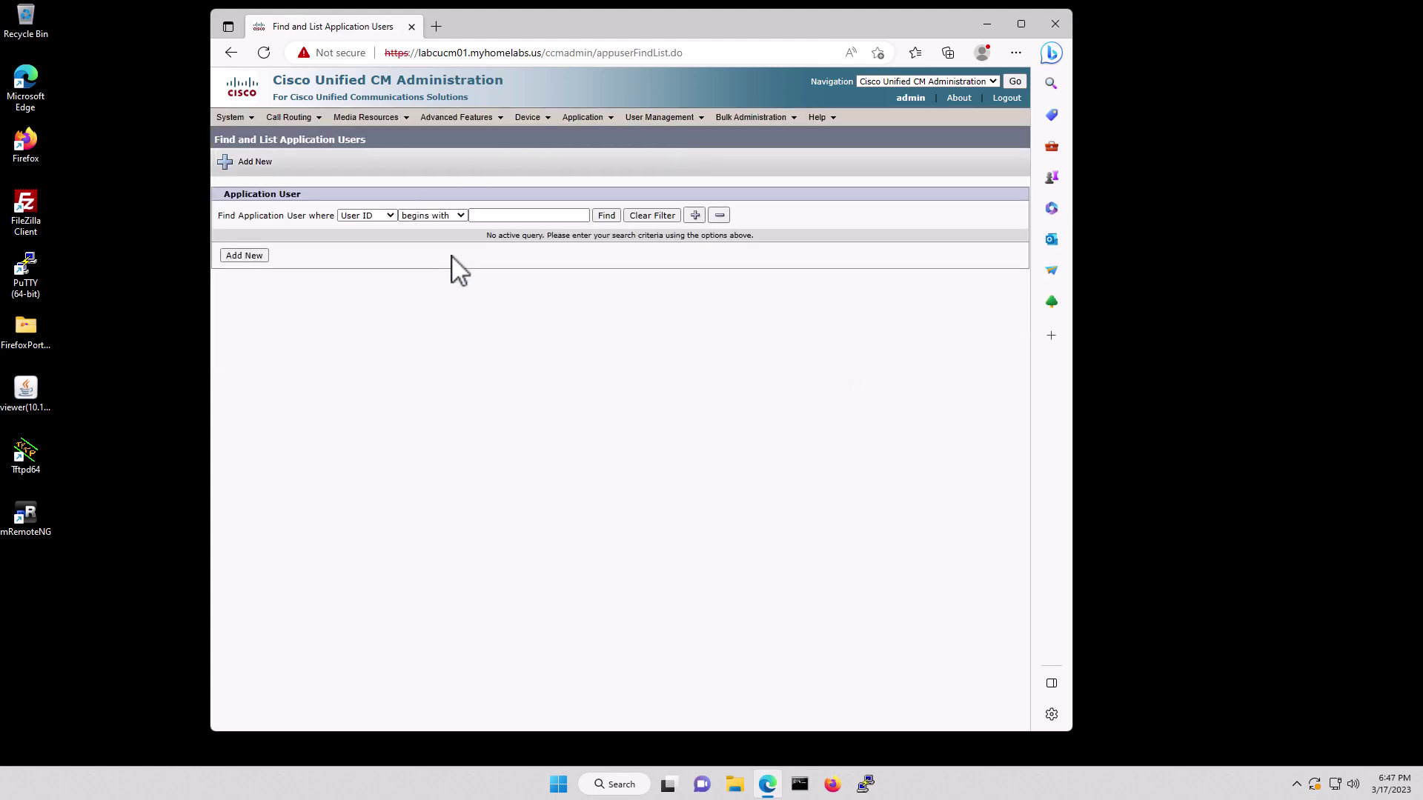
pyautogui.click(607, 216)
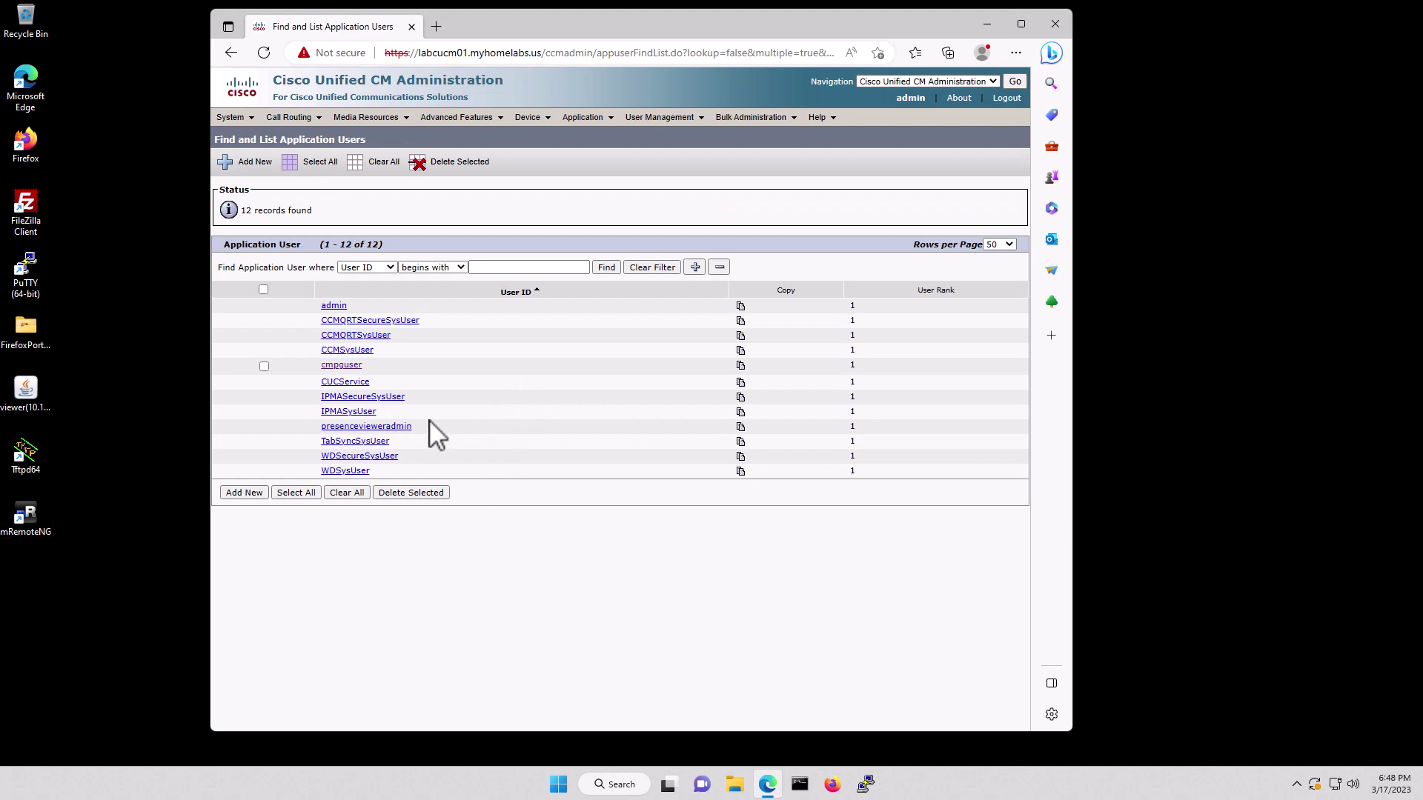
pyautogui.click(342, 366)
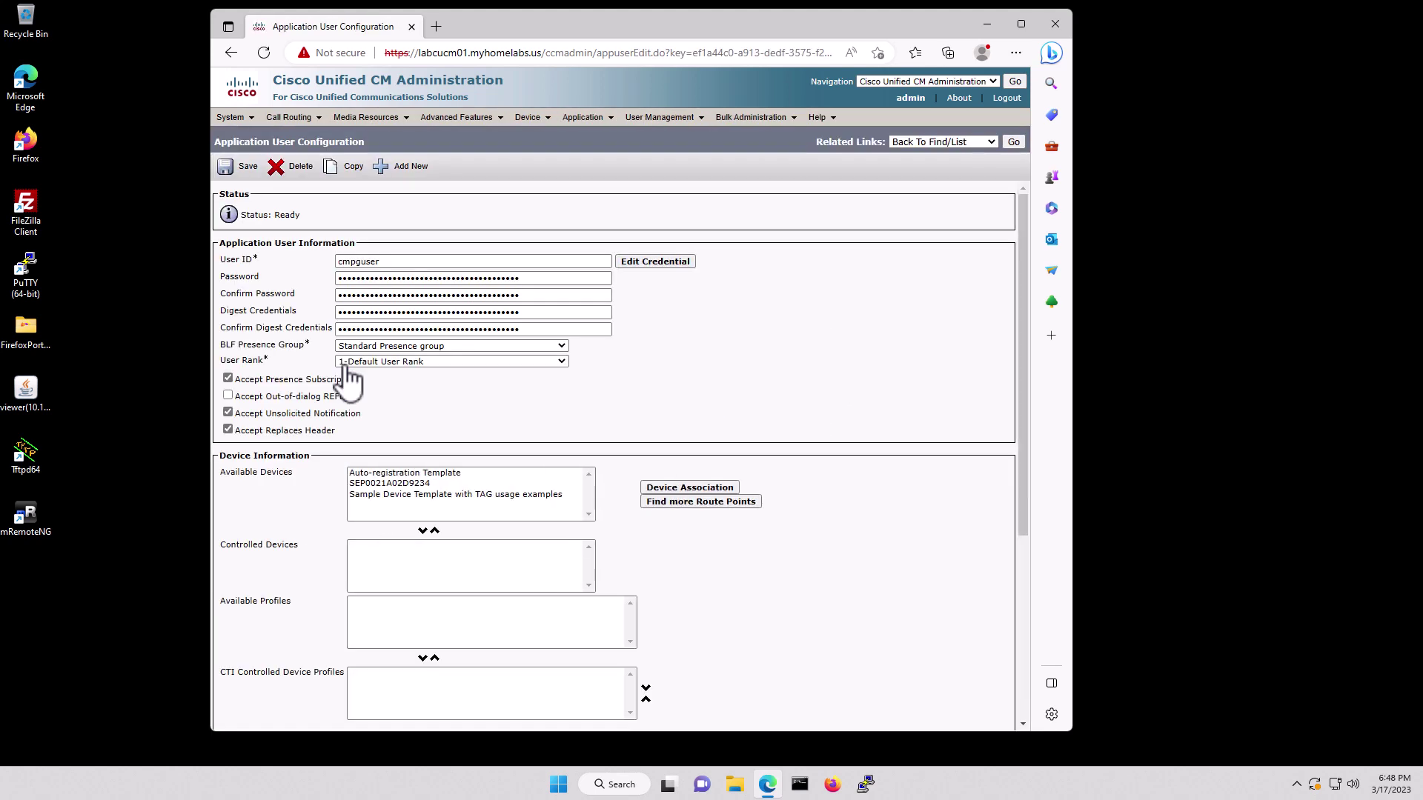
pyautogui.scroll(-1, 770, 581)
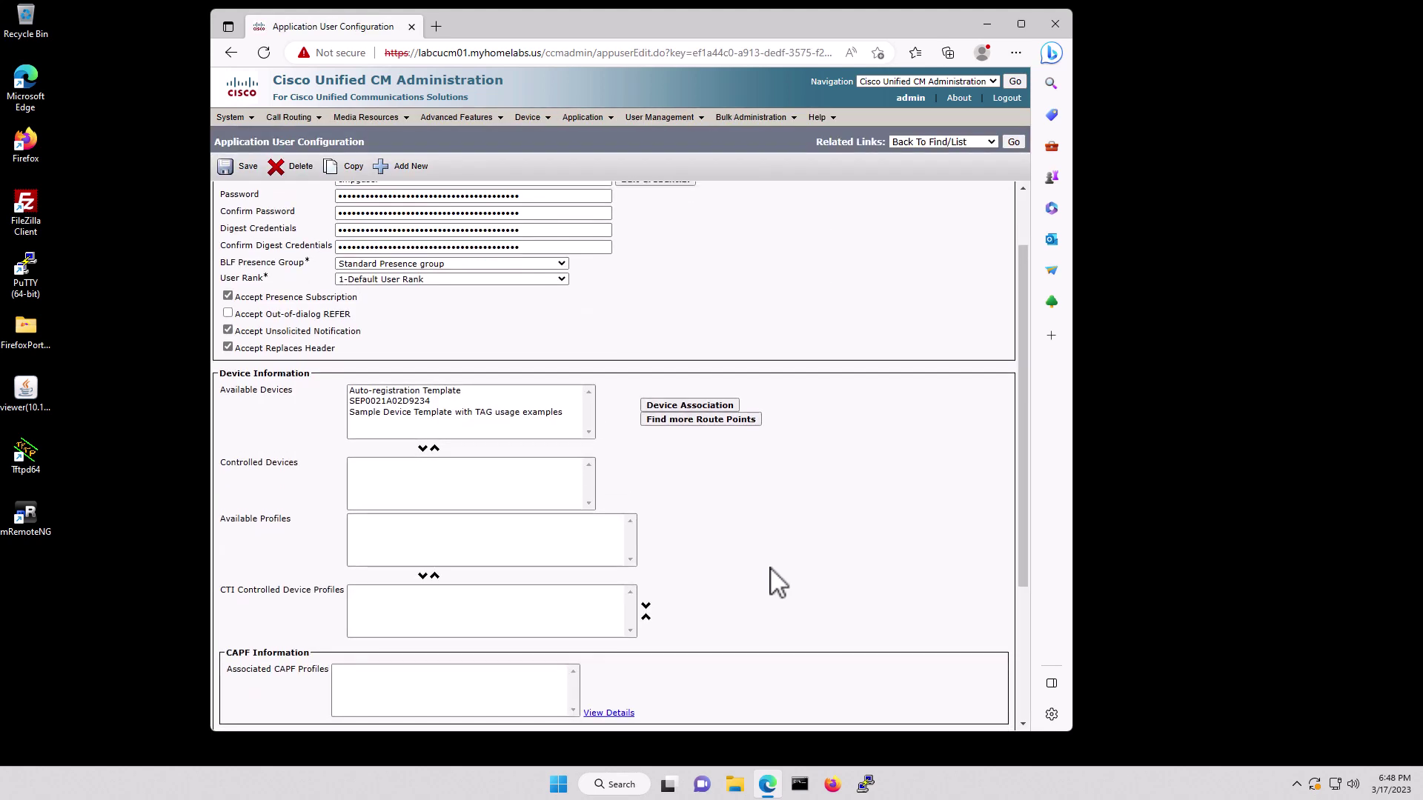
pyautogui.click(376, 402)
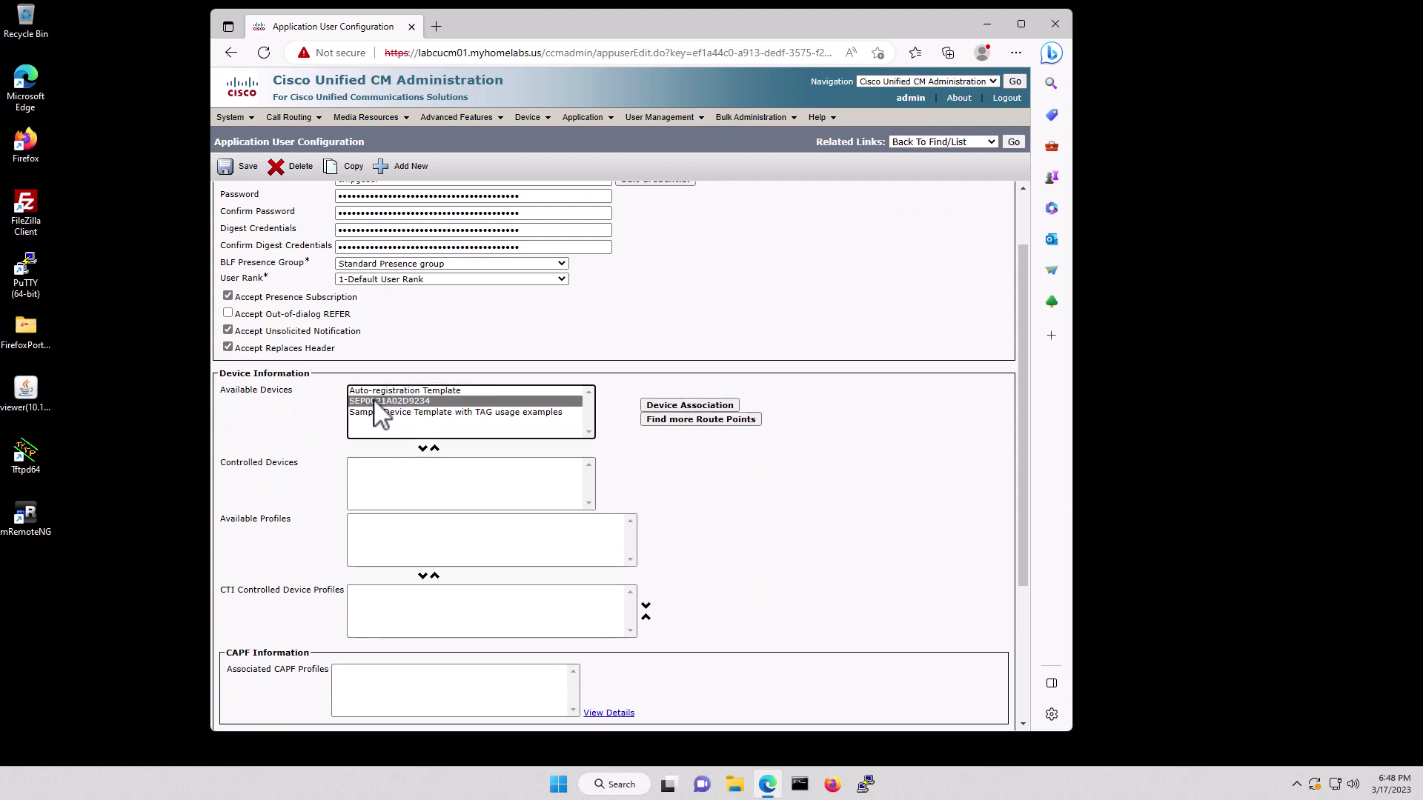
pyautogui.click(422, 448)
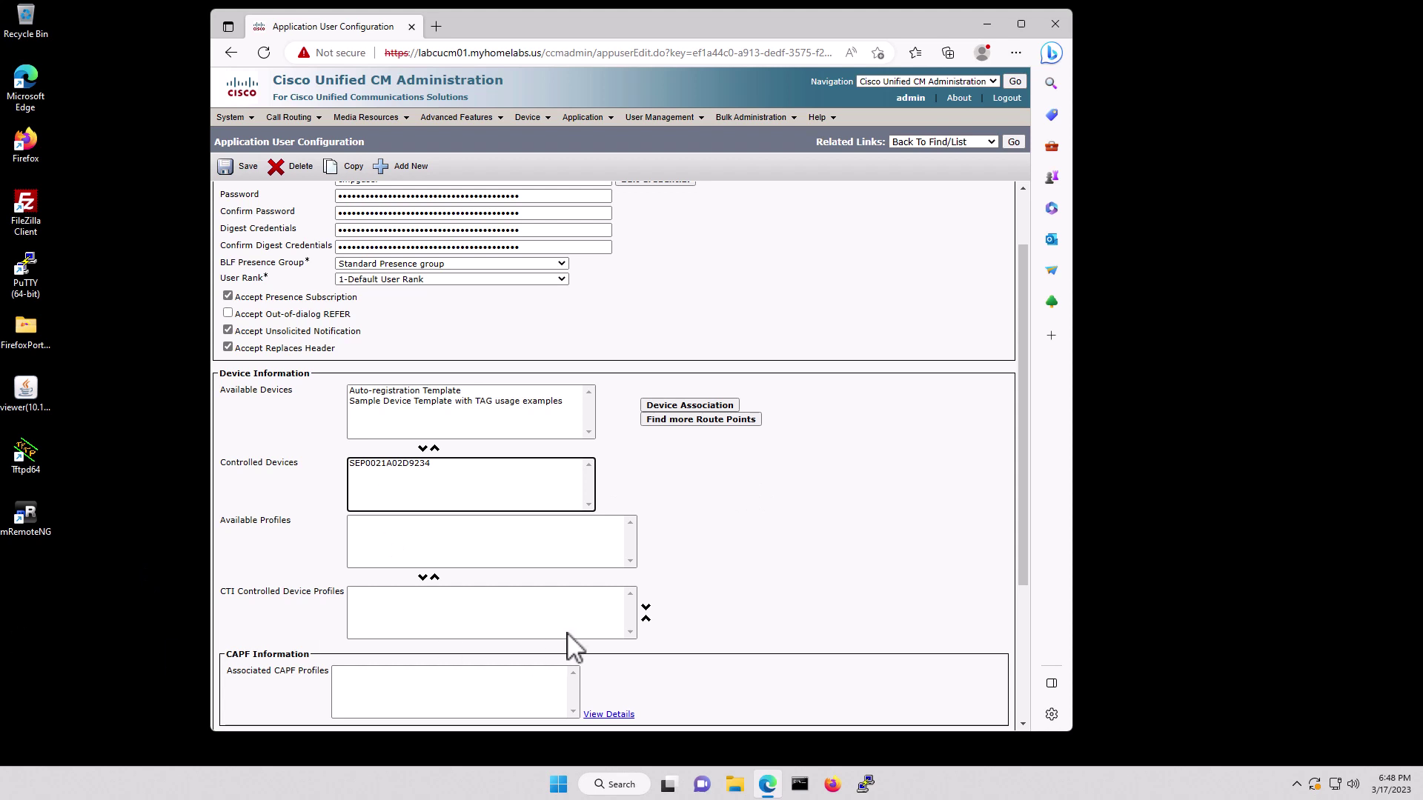
pyautogui.scroll(-3, 448, 618)
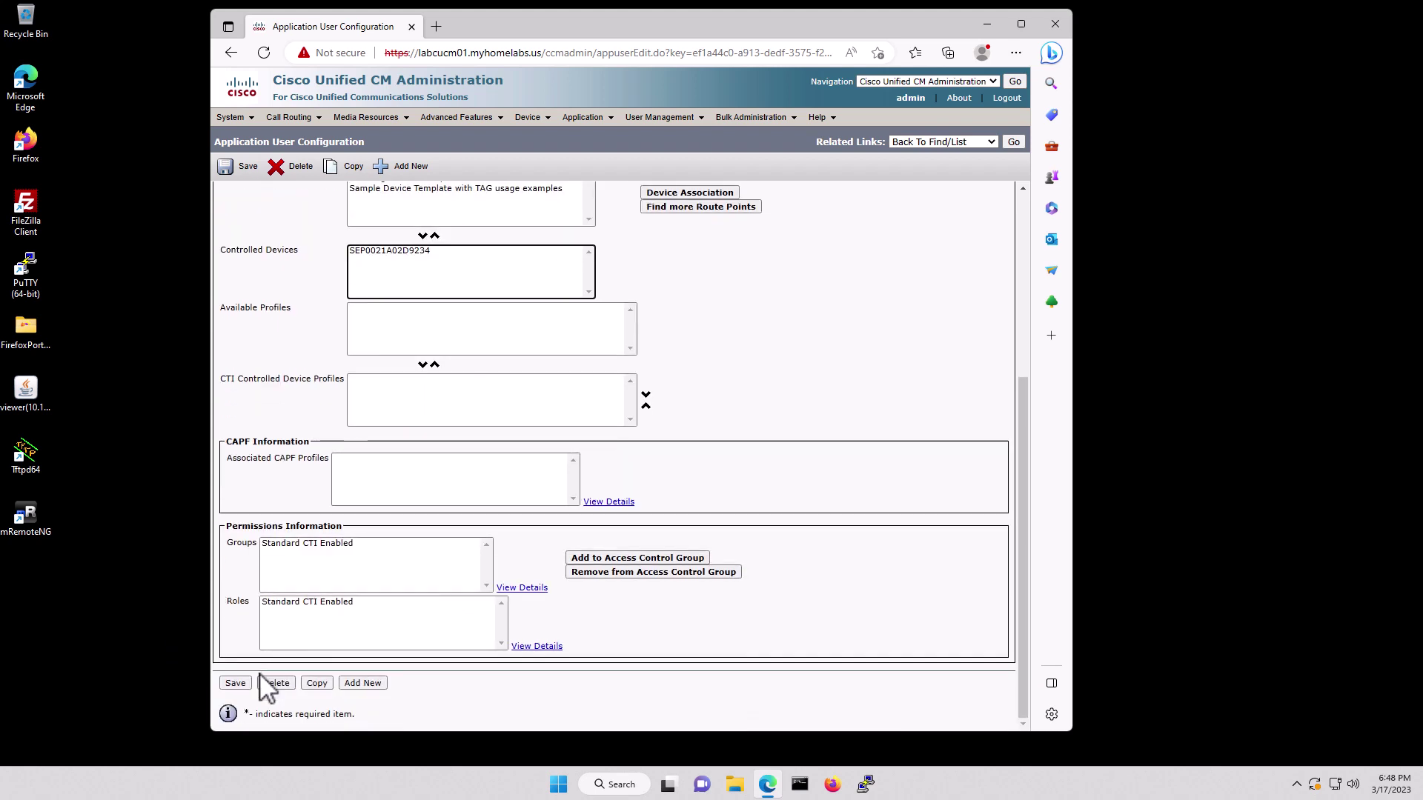
pyautogui.click(235, 683)
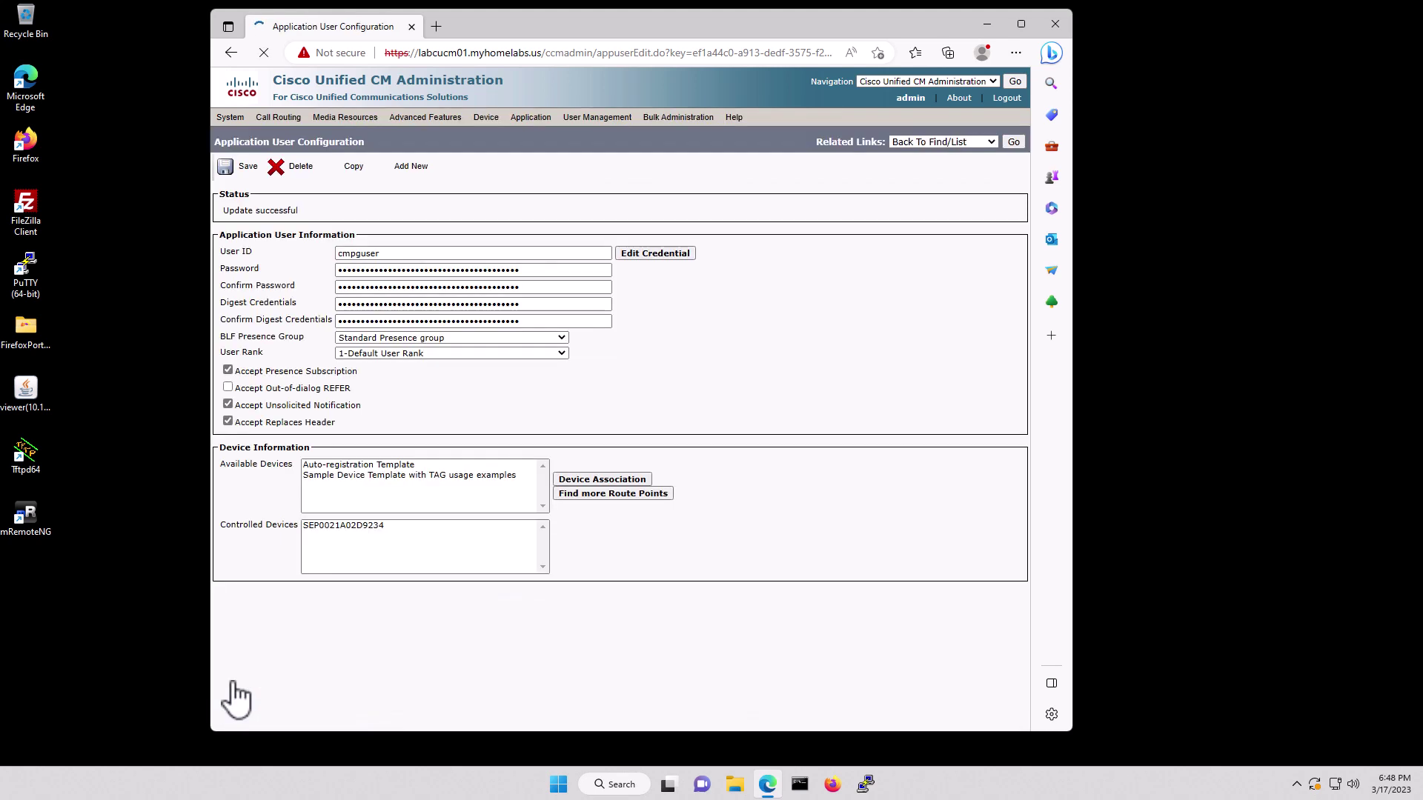